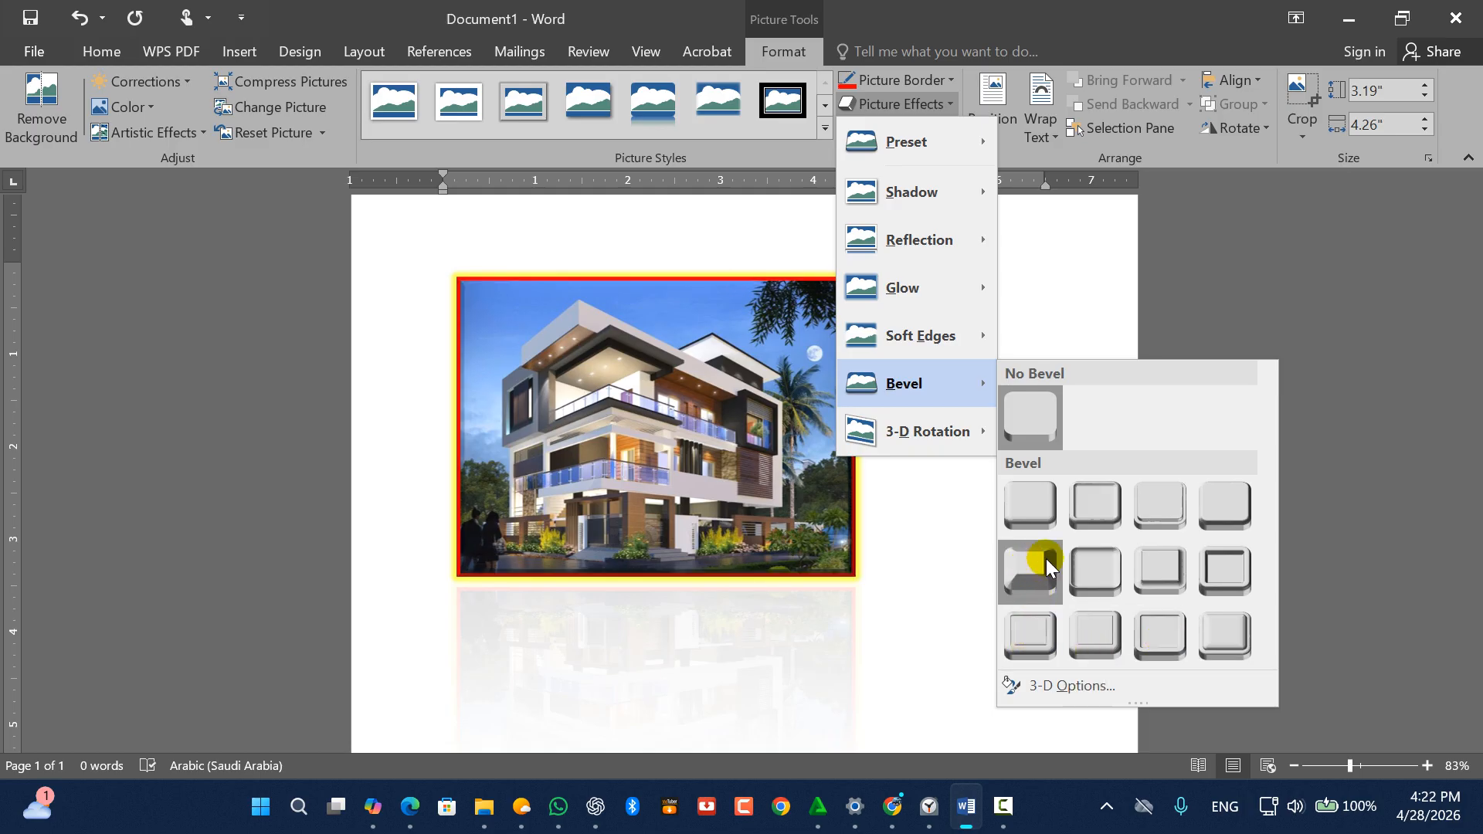
Undo the soft edges, glow, reflection and resizing changes on the house picture, keeping its dashed red border
click(1018, 579)
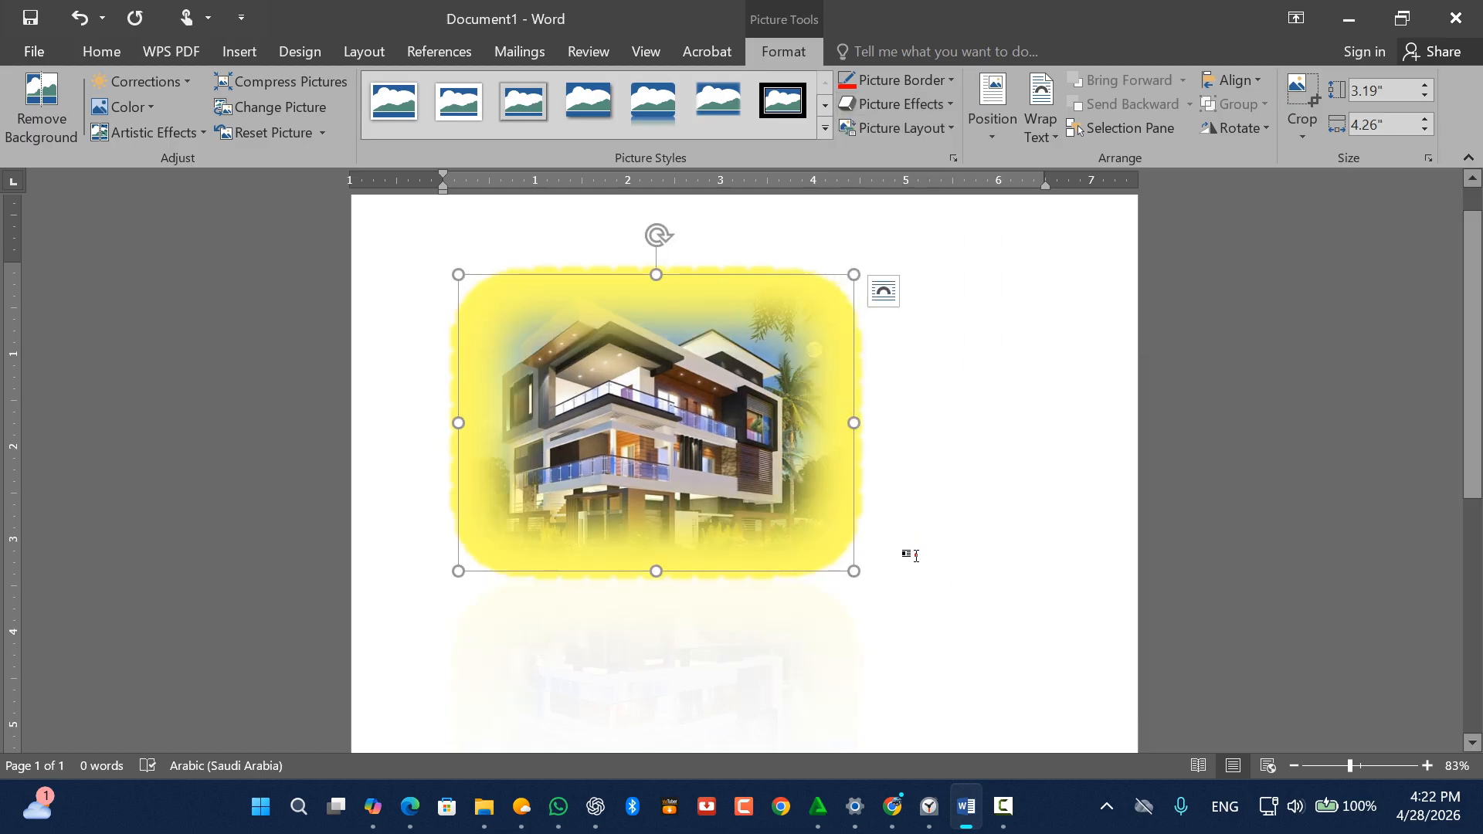
key(ctrl+z)
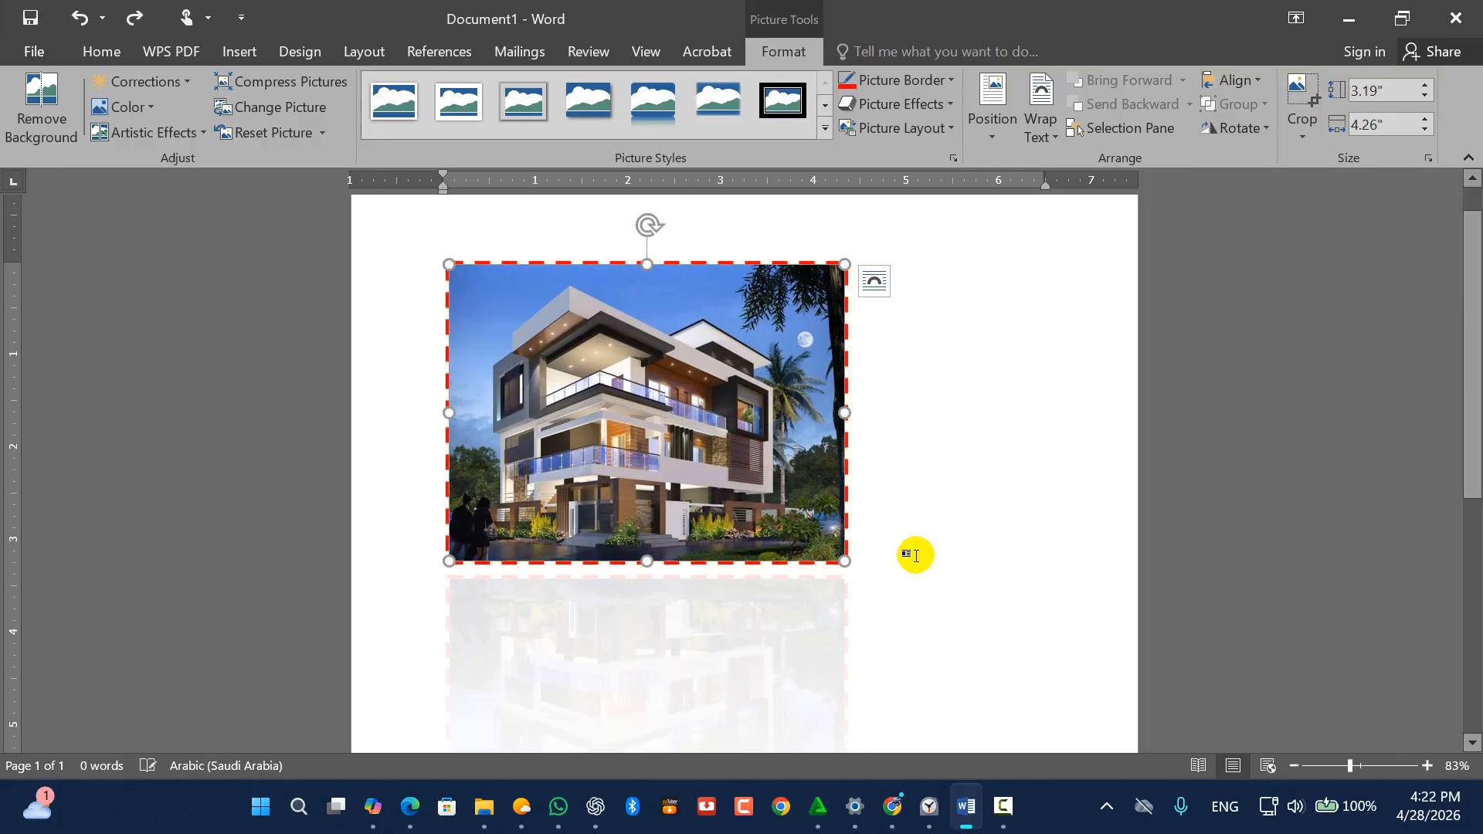
key(ctrl+z)
key(ctrl+z)
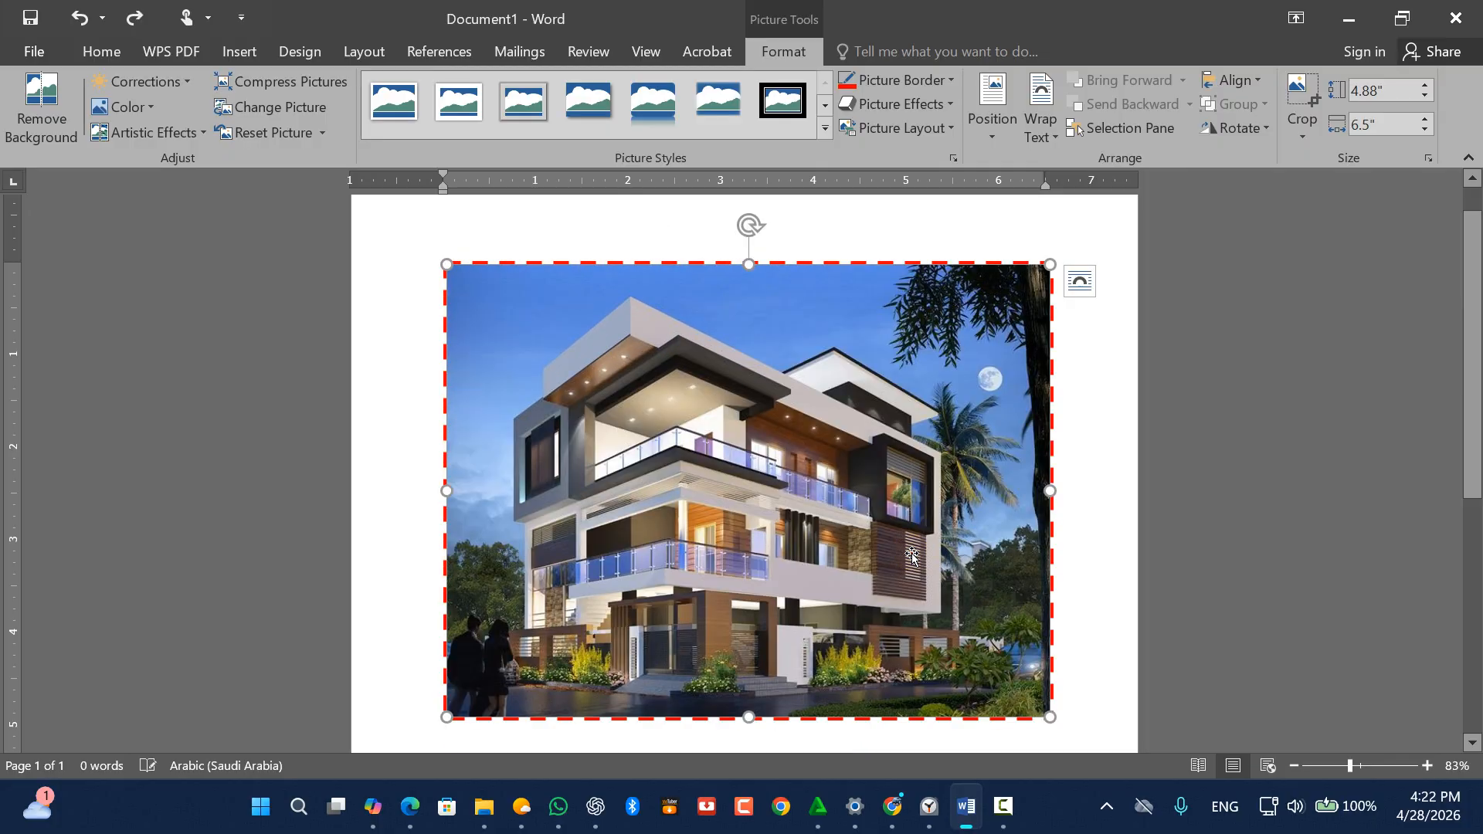
Apply the last preset in the third row of bevel effects to the house picture
click(919, 104)
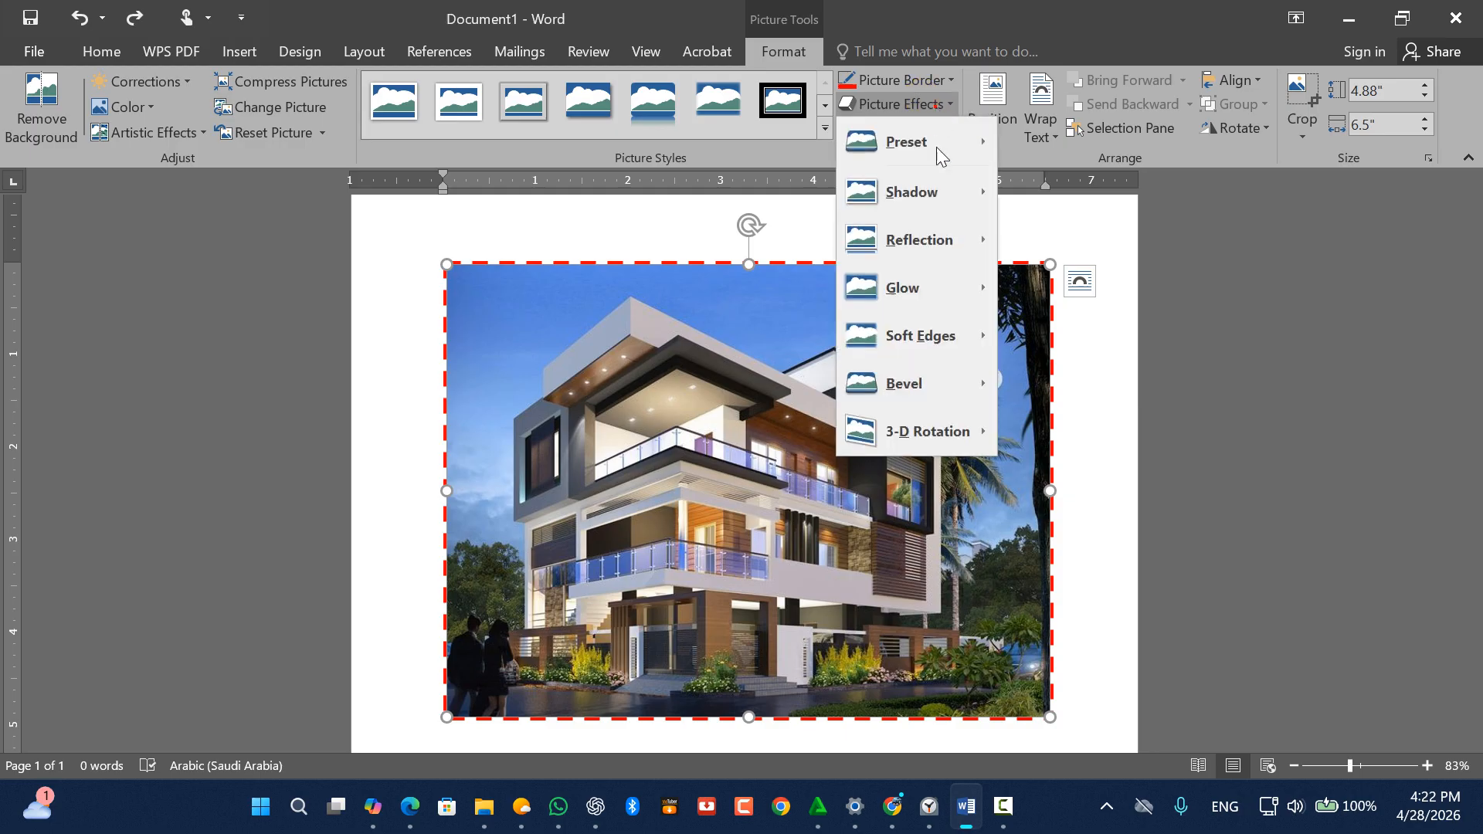
mouse_move(937, 390)
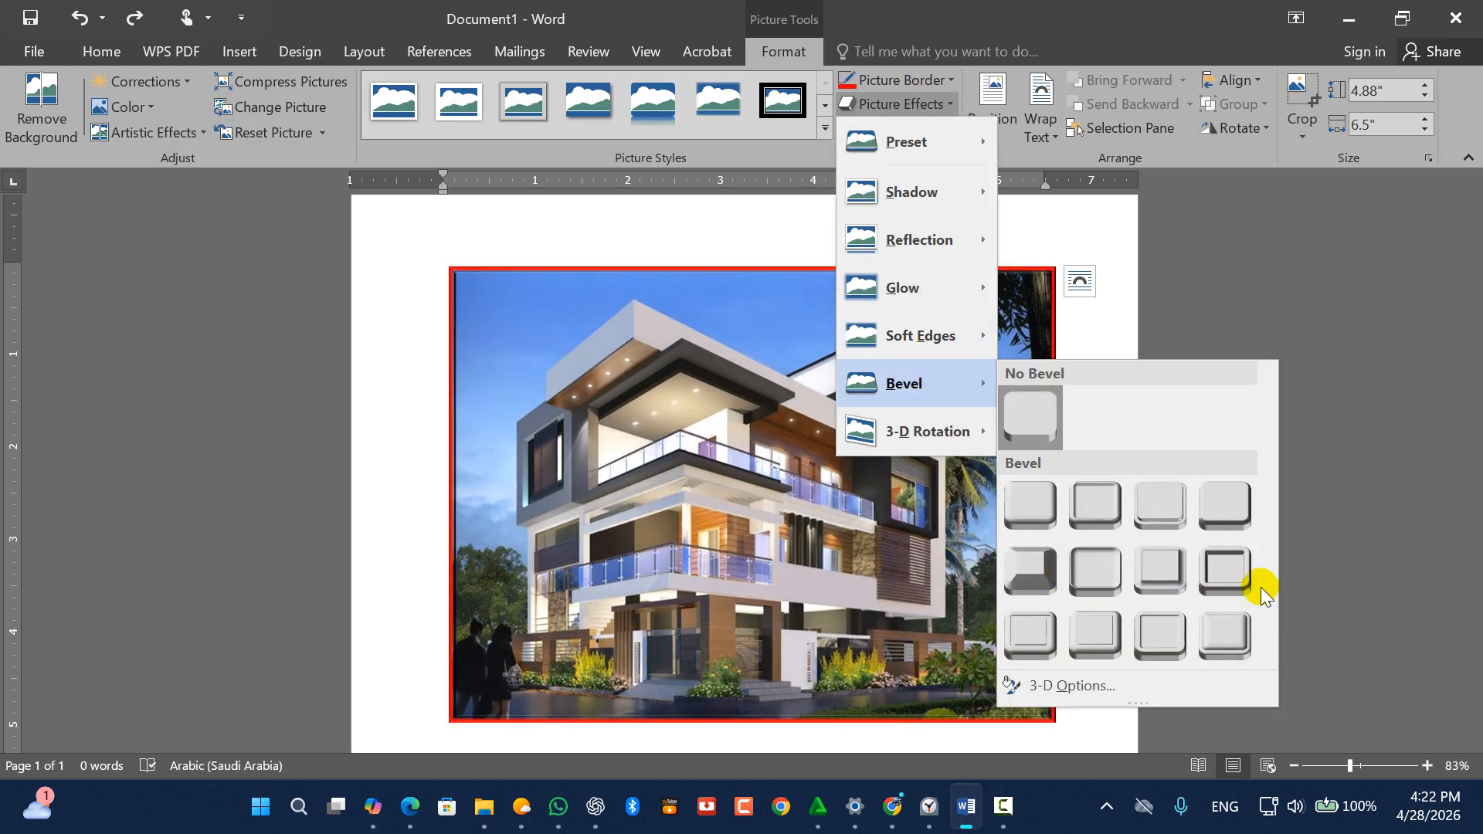
click(1208, 641)
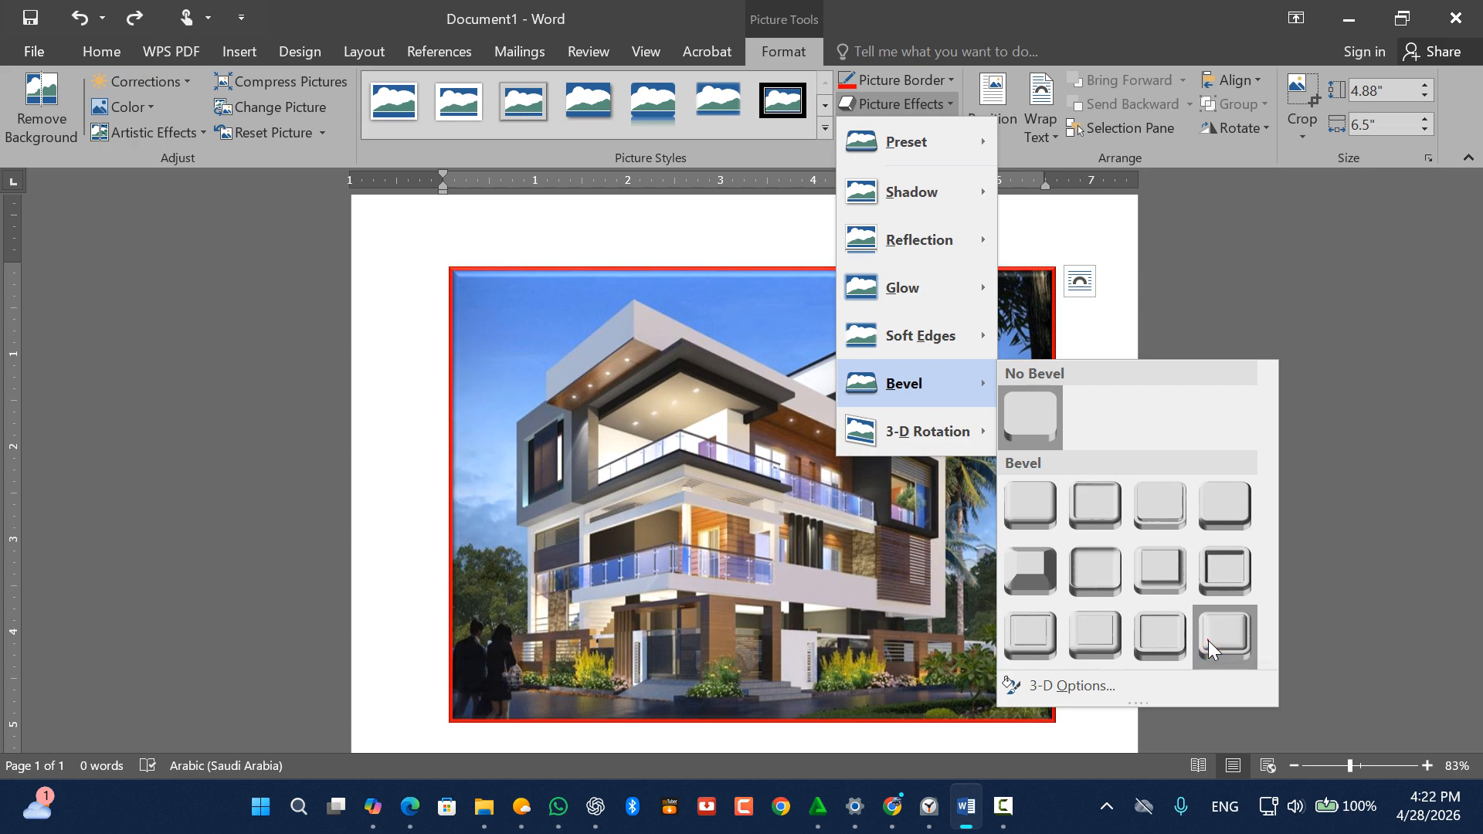
Look over the 3-D rotation presets available for the house picture
click(951, 107)
mouse_move(970, 430)
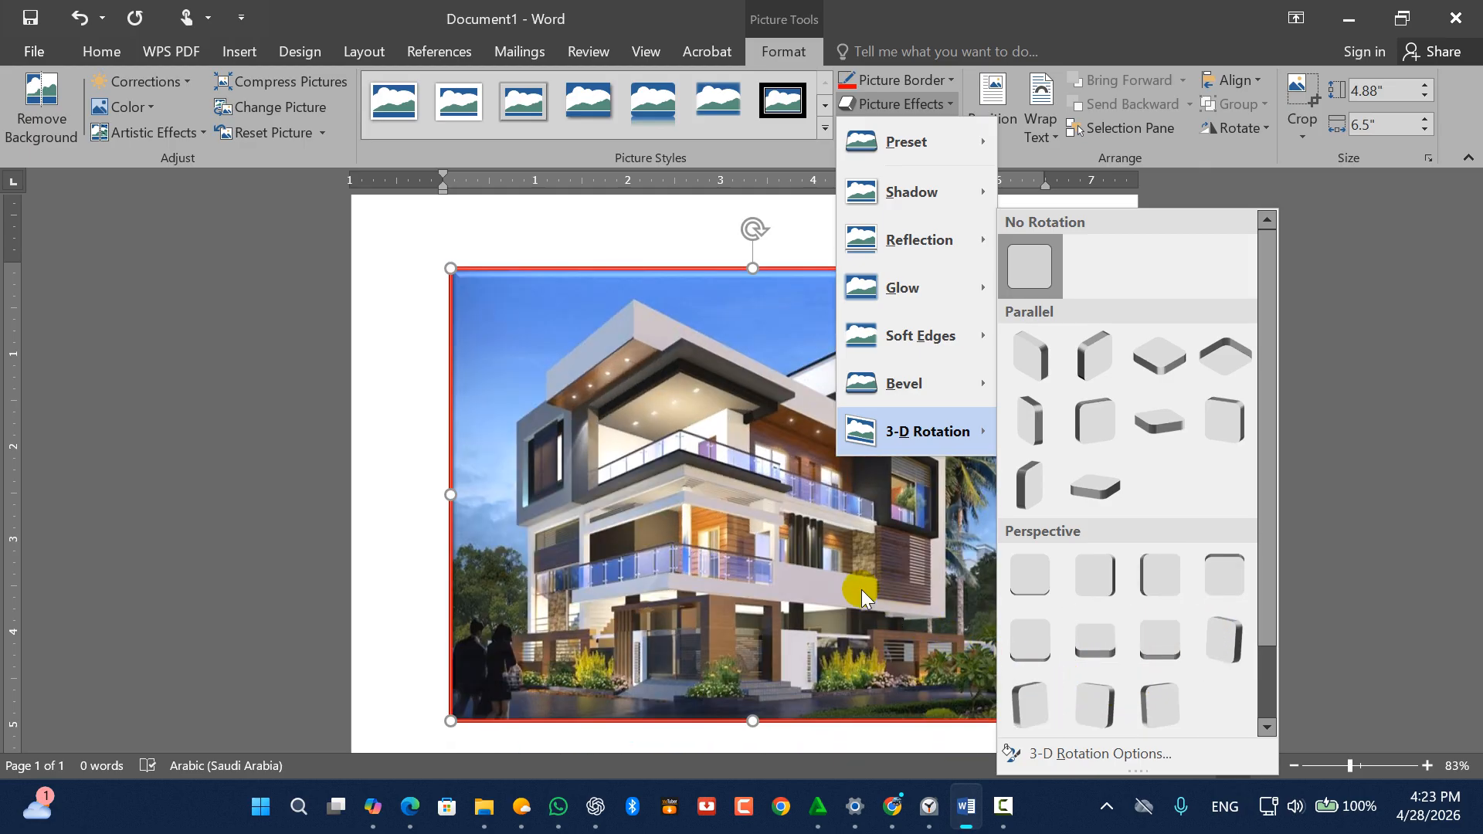
click(499, 292)
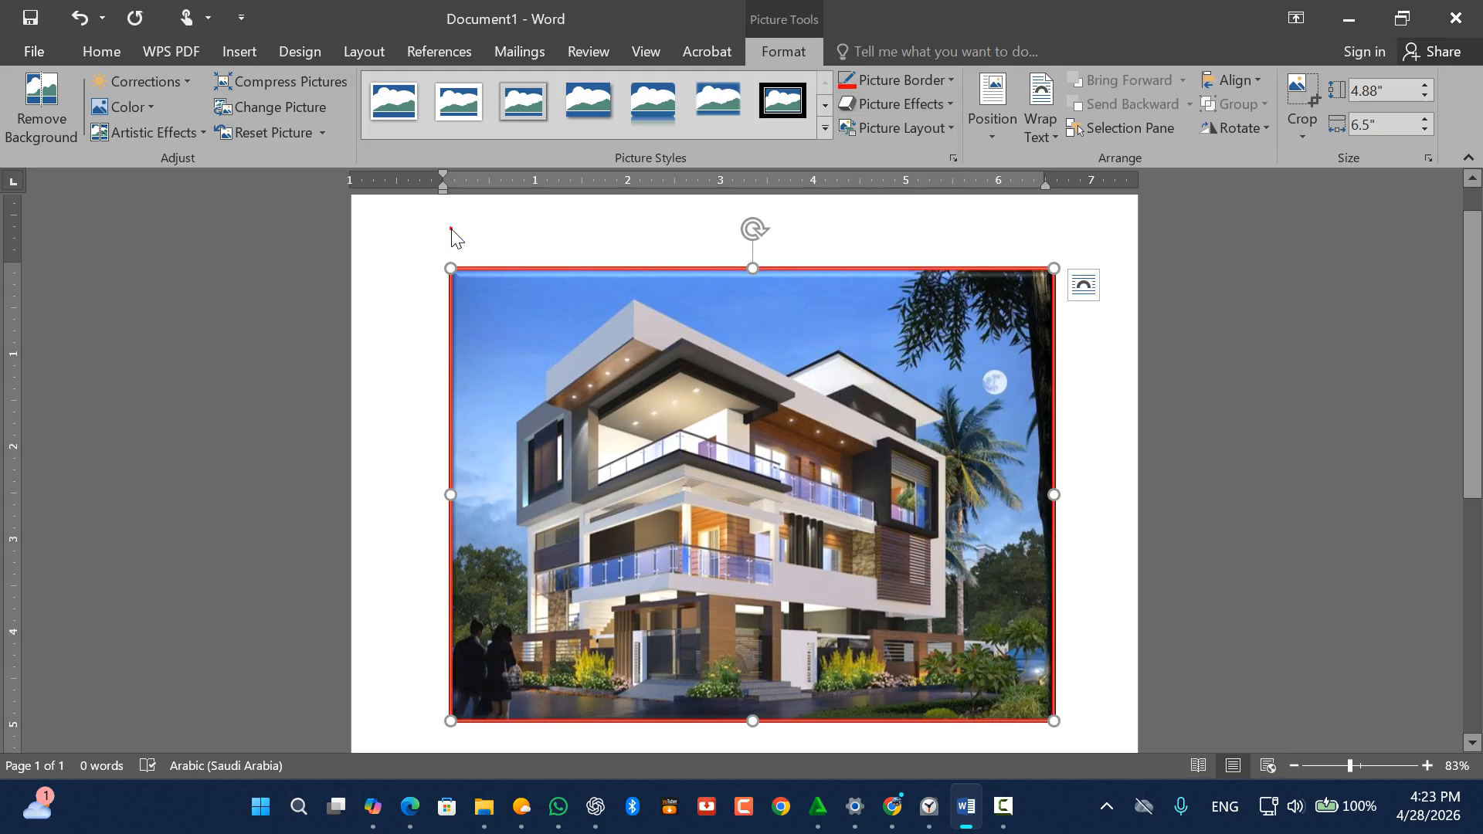
Review the picture layout choices and the SmartArt graphic types without applying any
click(951, 130)
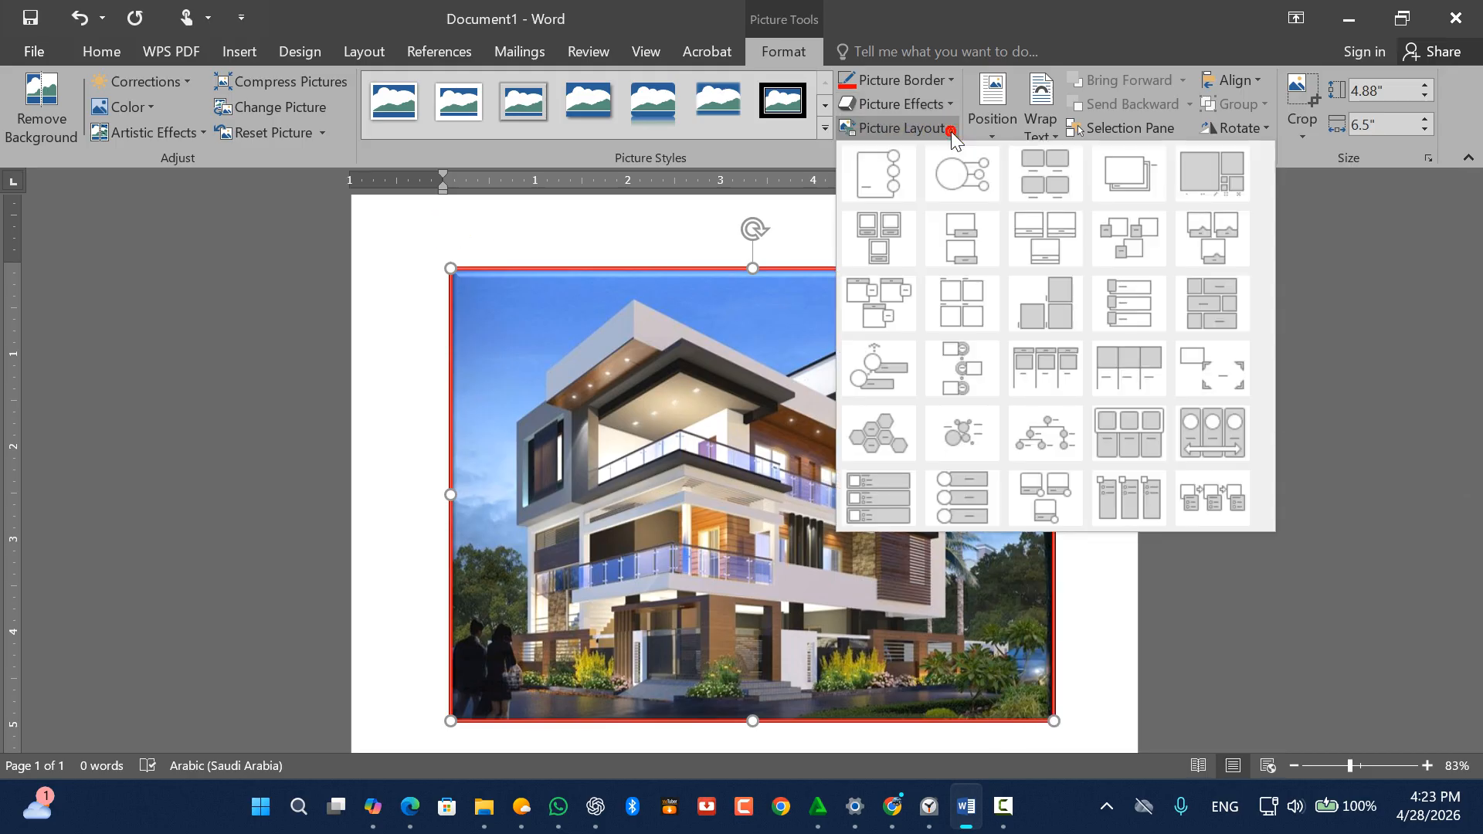
click(243, 49)
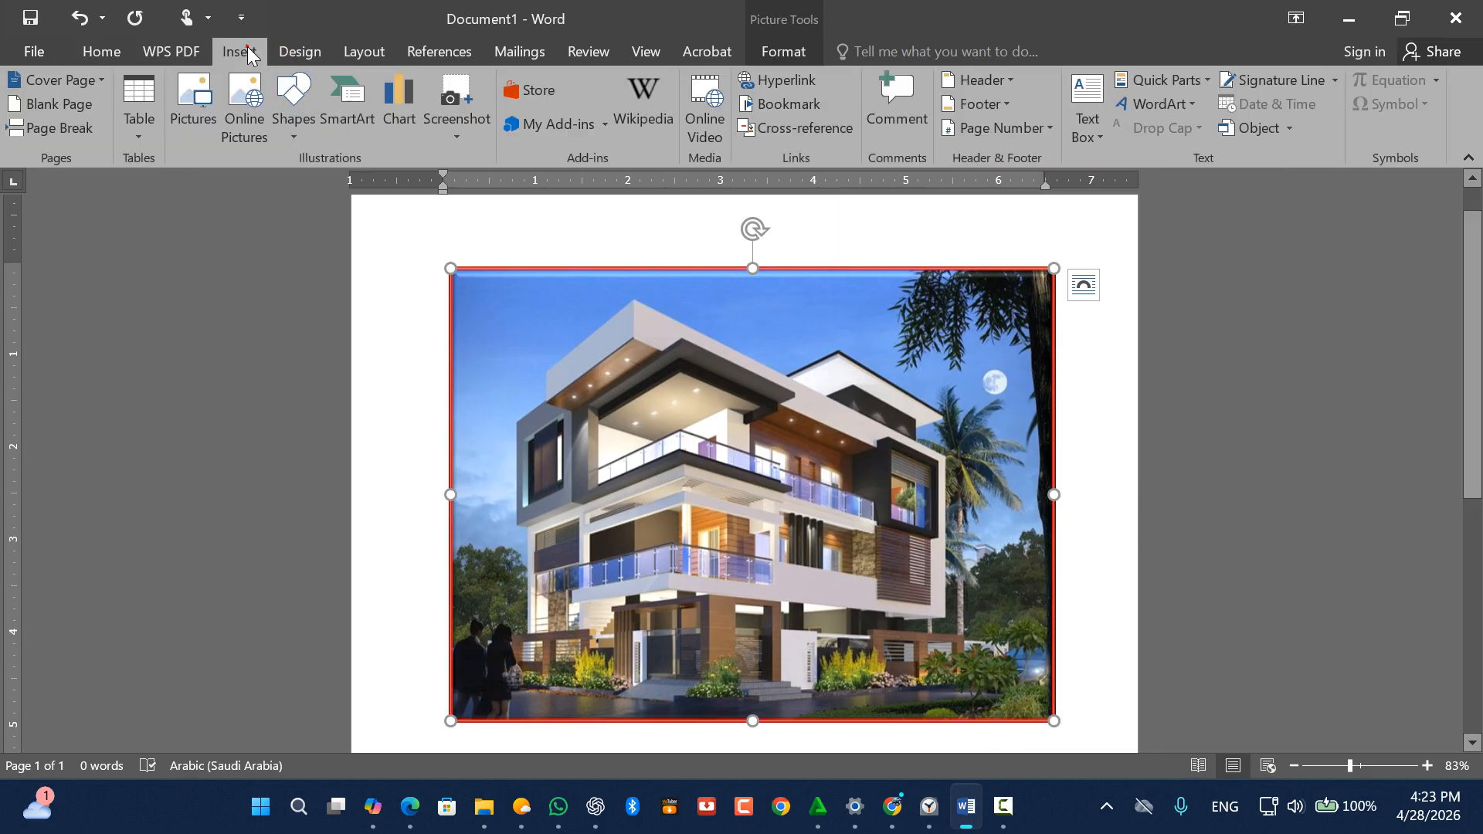
click(373, 115)
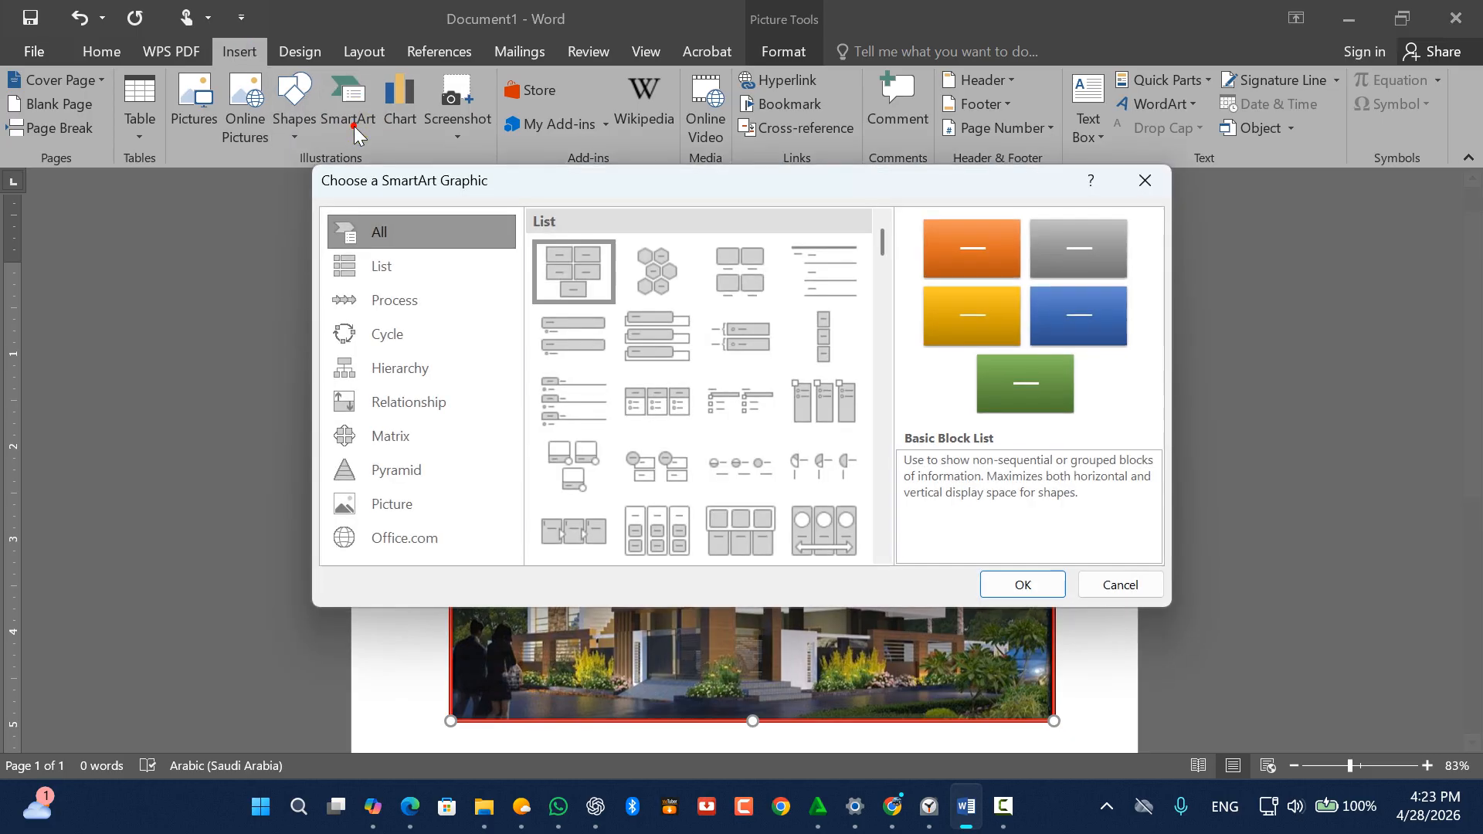
click(1144, 180)
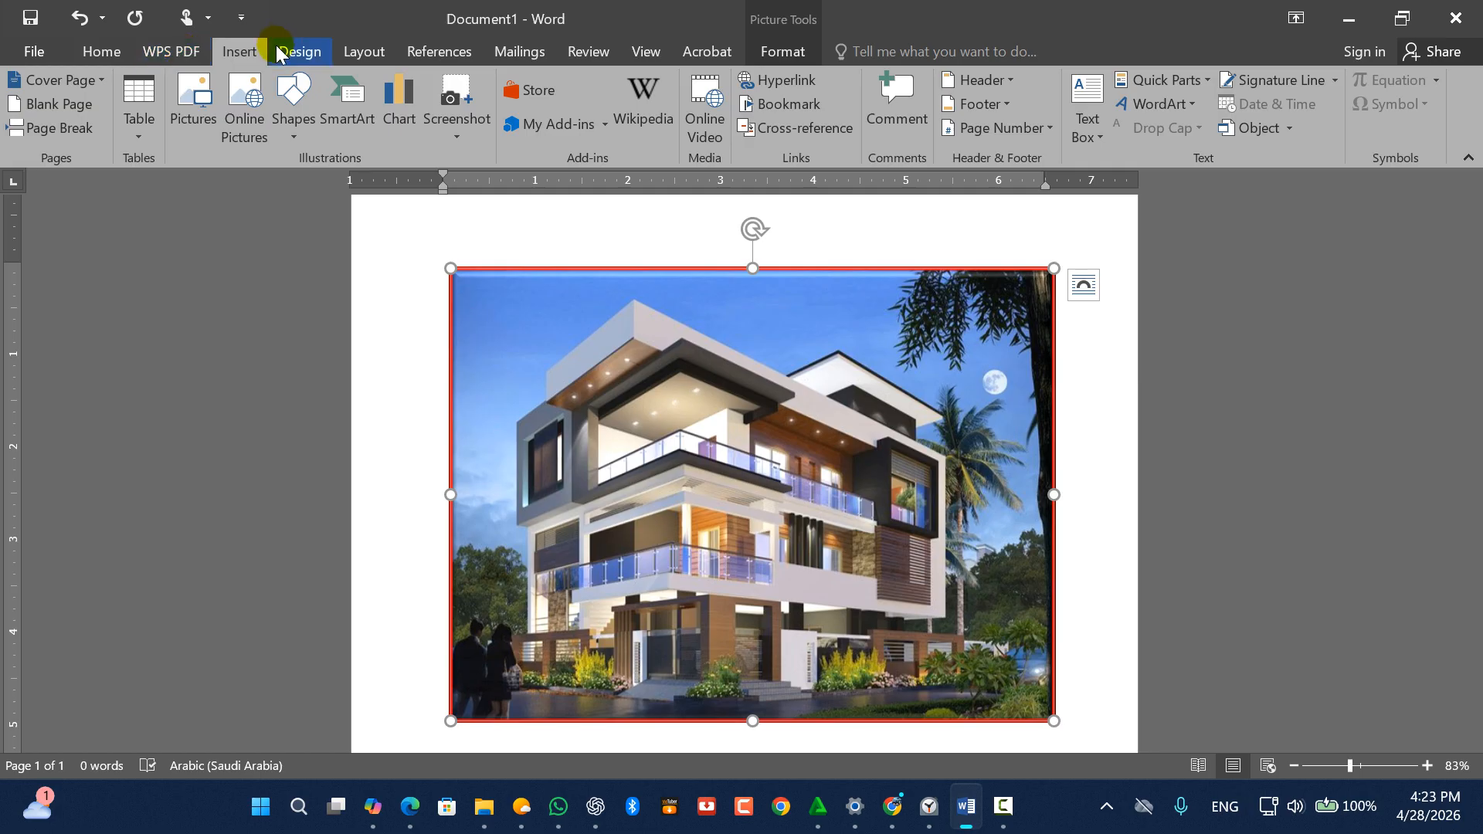
click(779, 50)
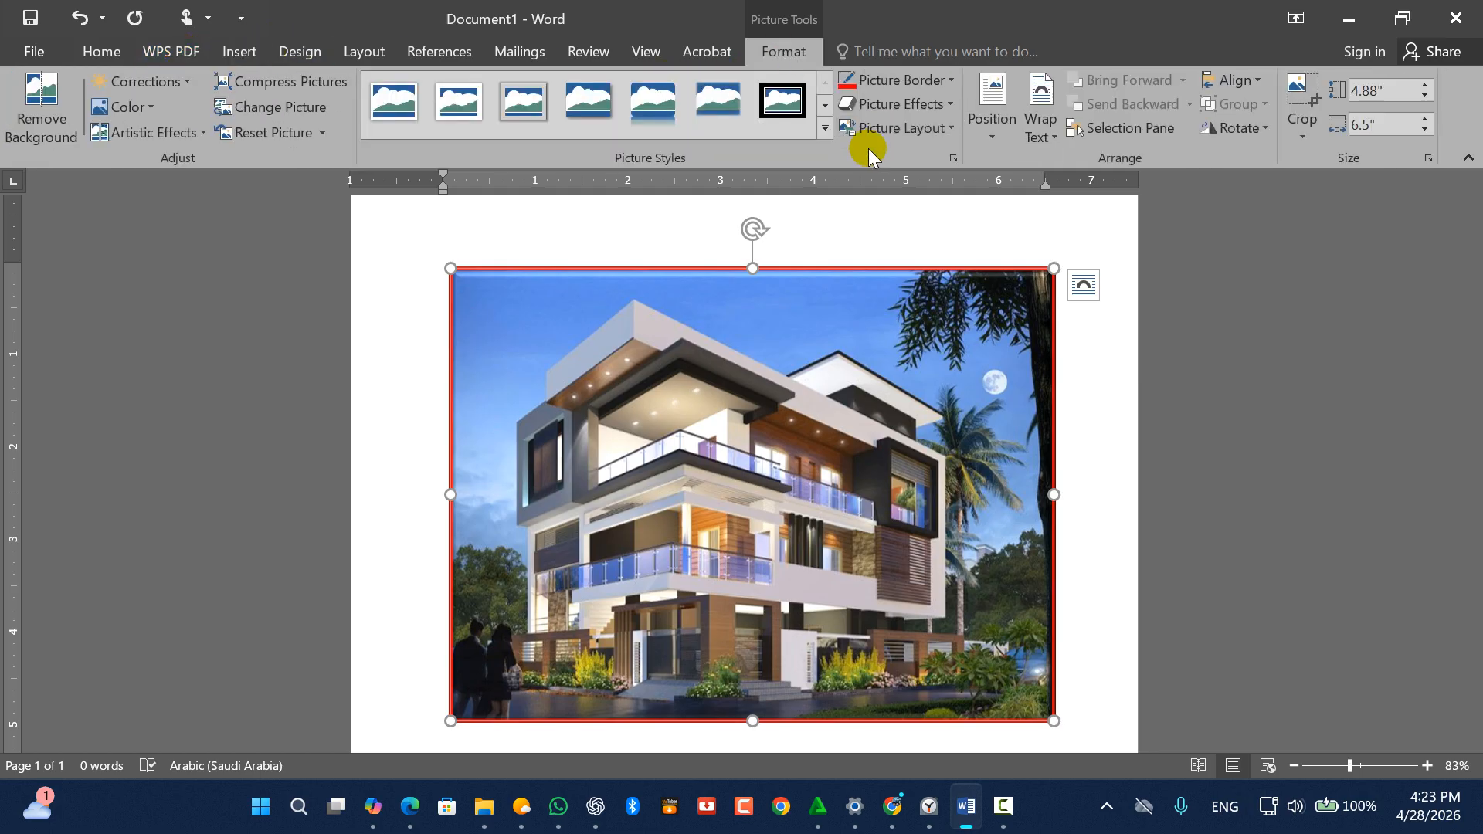
Position the house picture at the page's top left with text wrapping and shrink it to about 2.04" by 2.72"
click(996, 125)
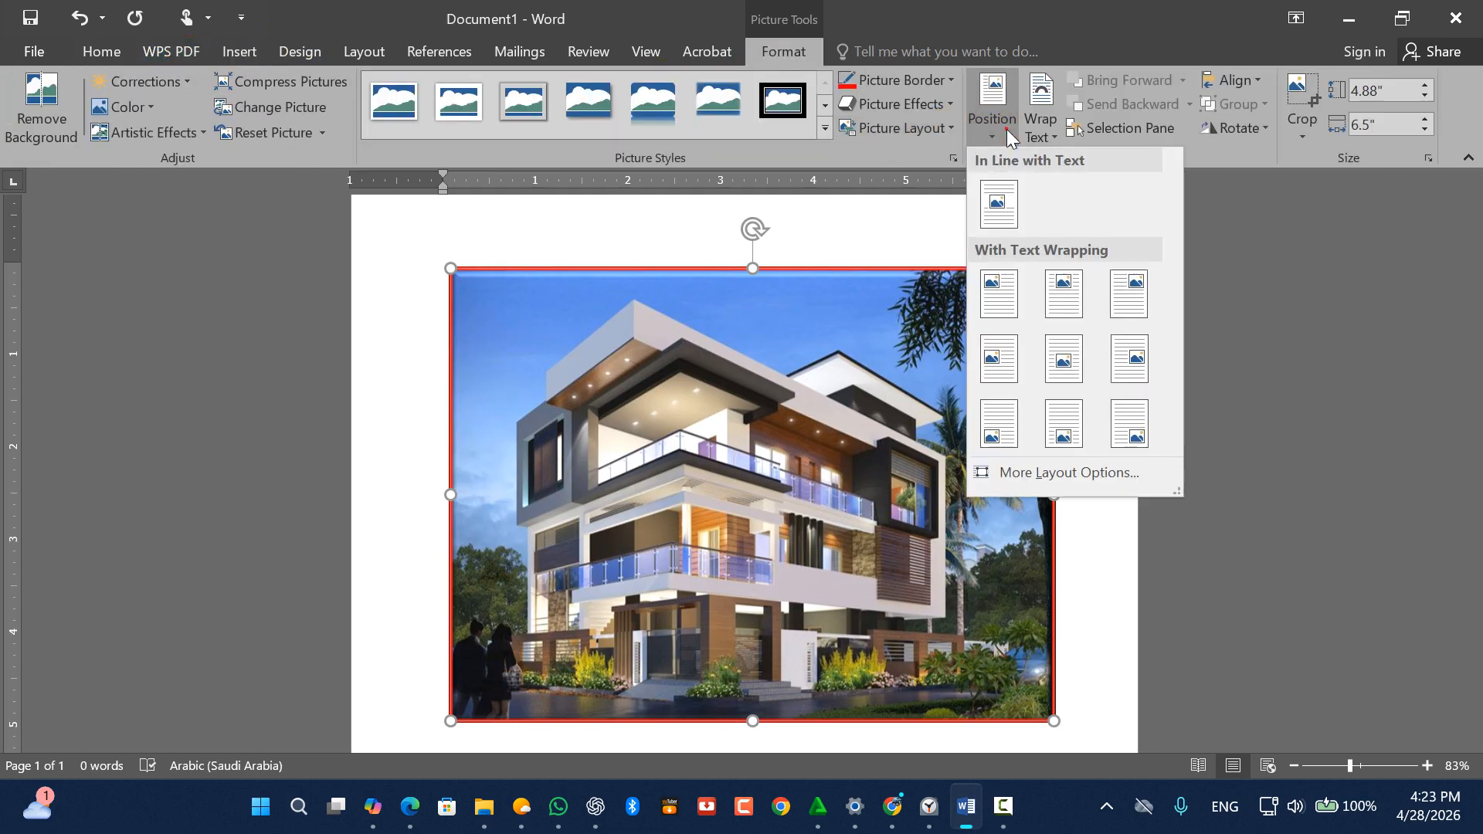
click(1013, 293)
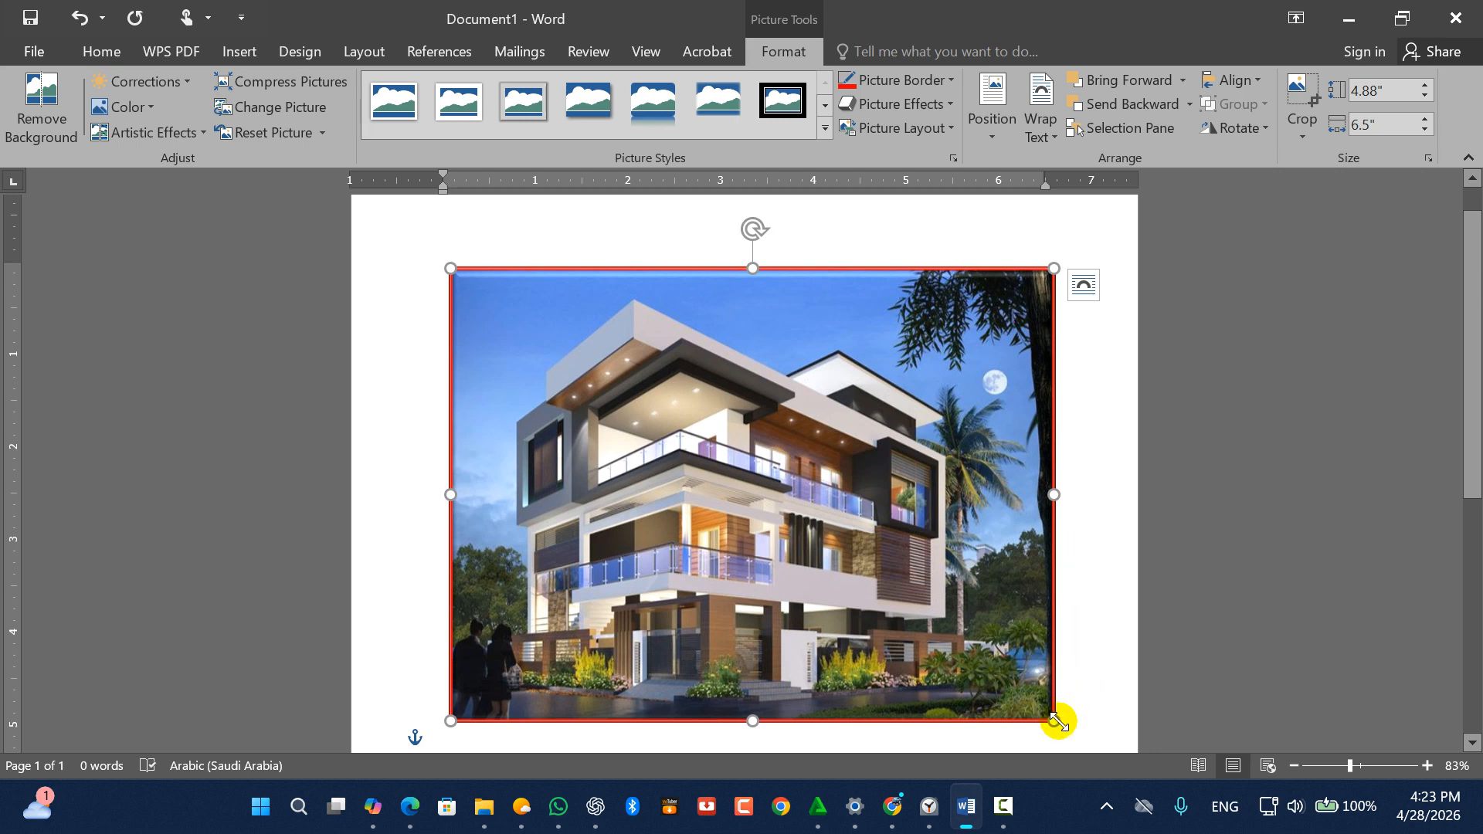
drag(1051, 723, 704, 458)
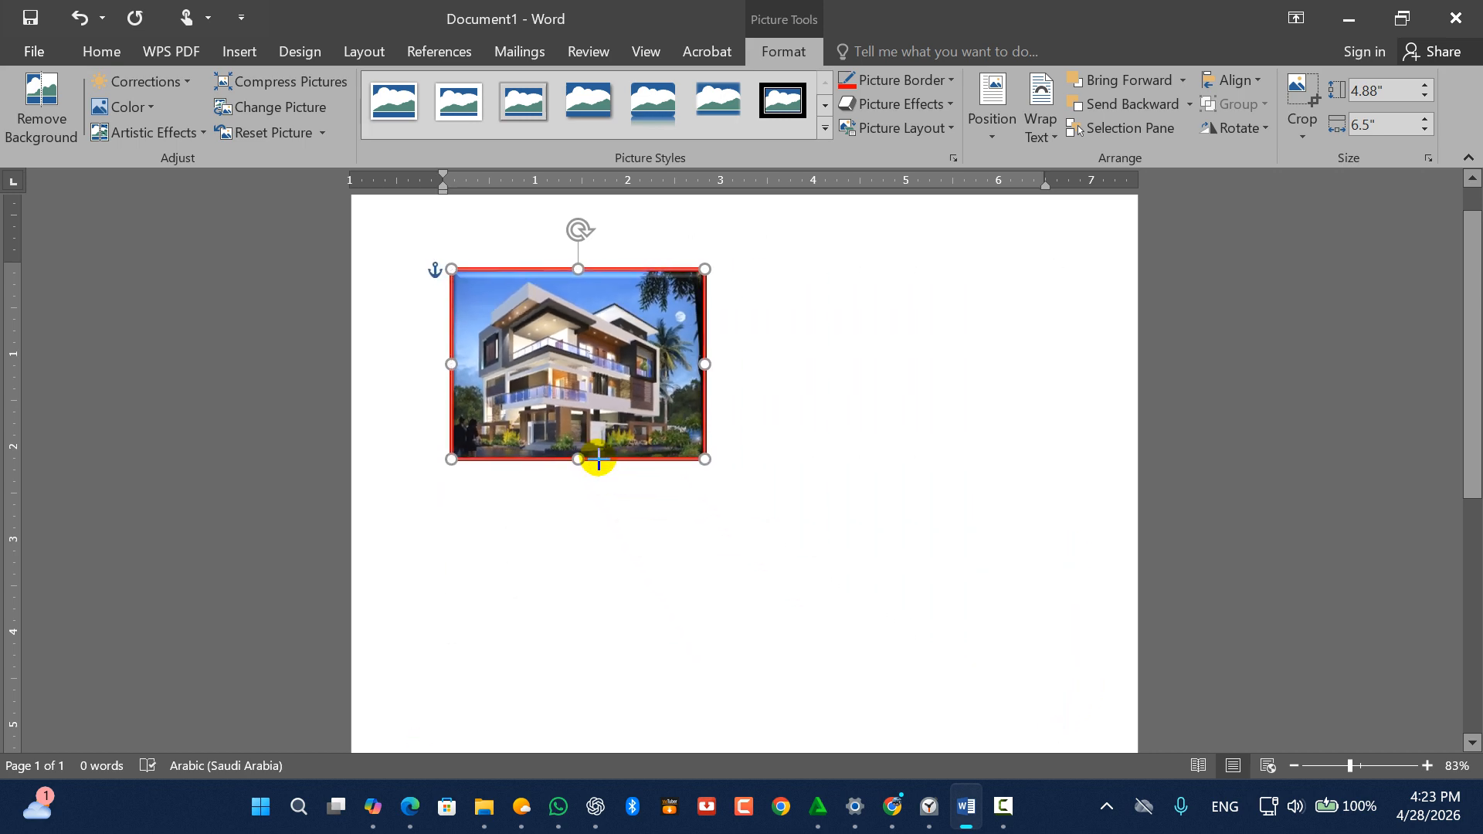
Review the position presets, position settings and text wrapping choices for the house picture without changing them
ctrl+scroll(783, 427, down, 4)
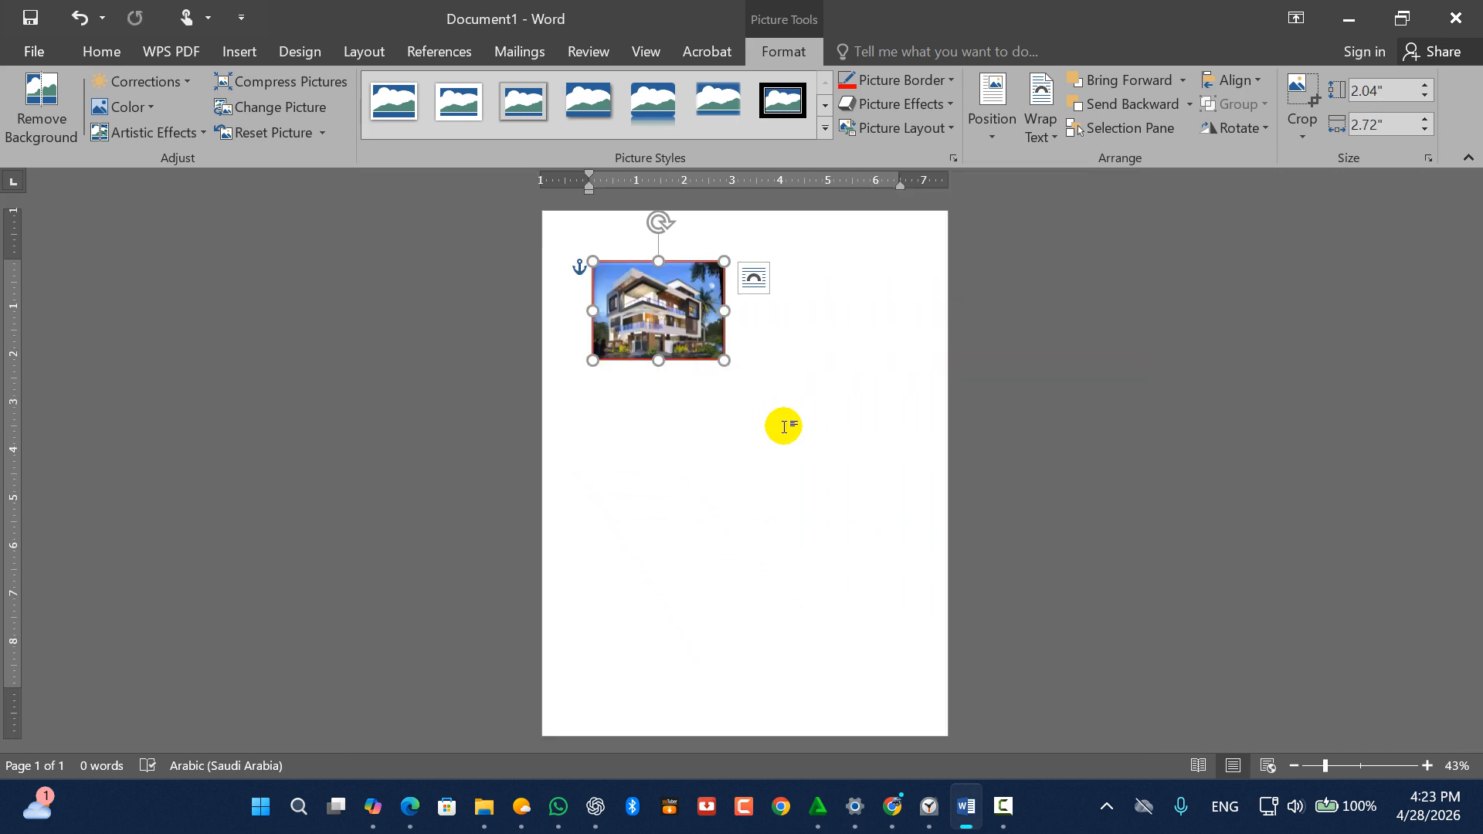
click(995, 128)
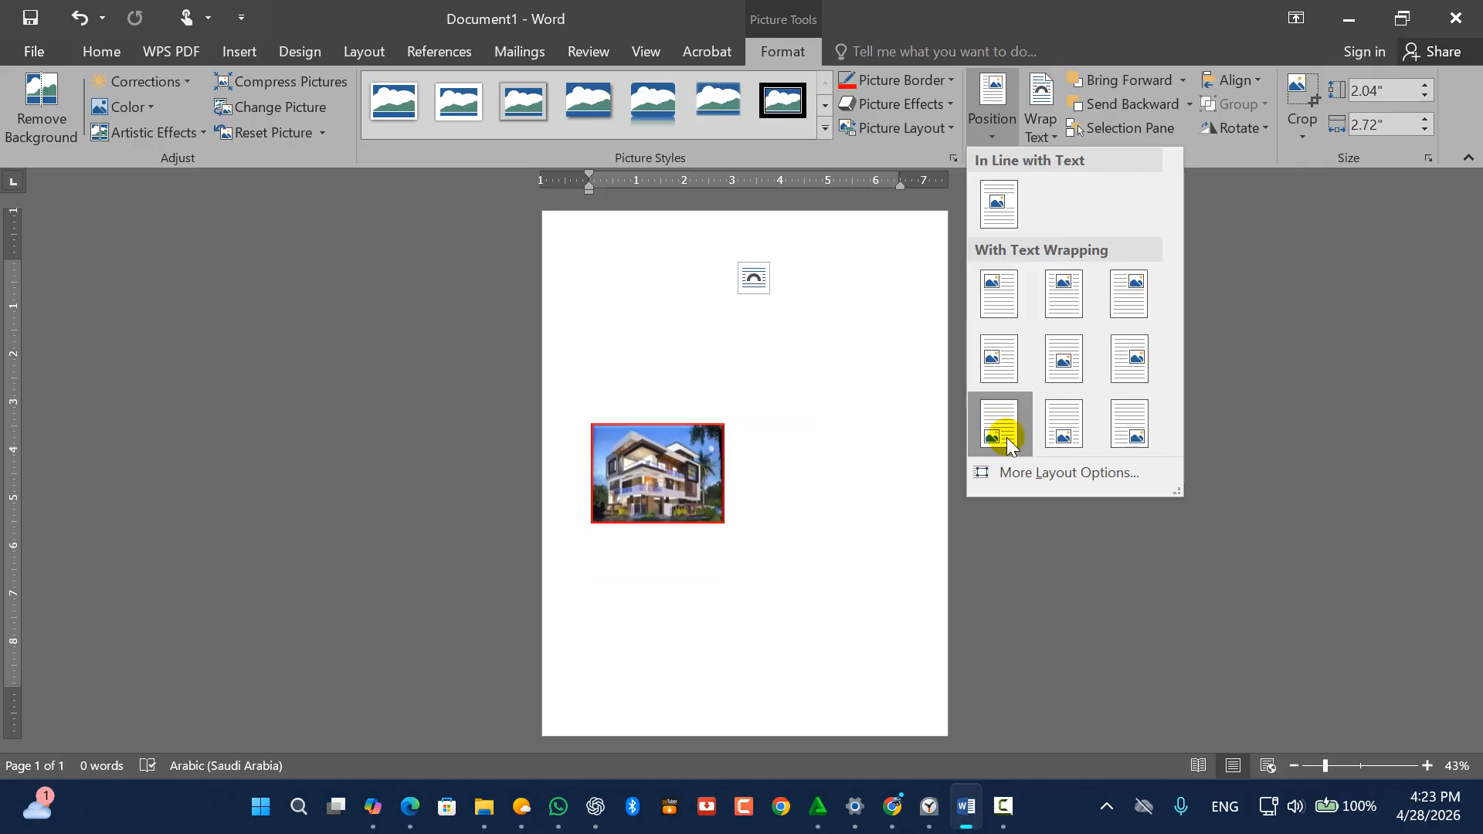
click(1071, 474)
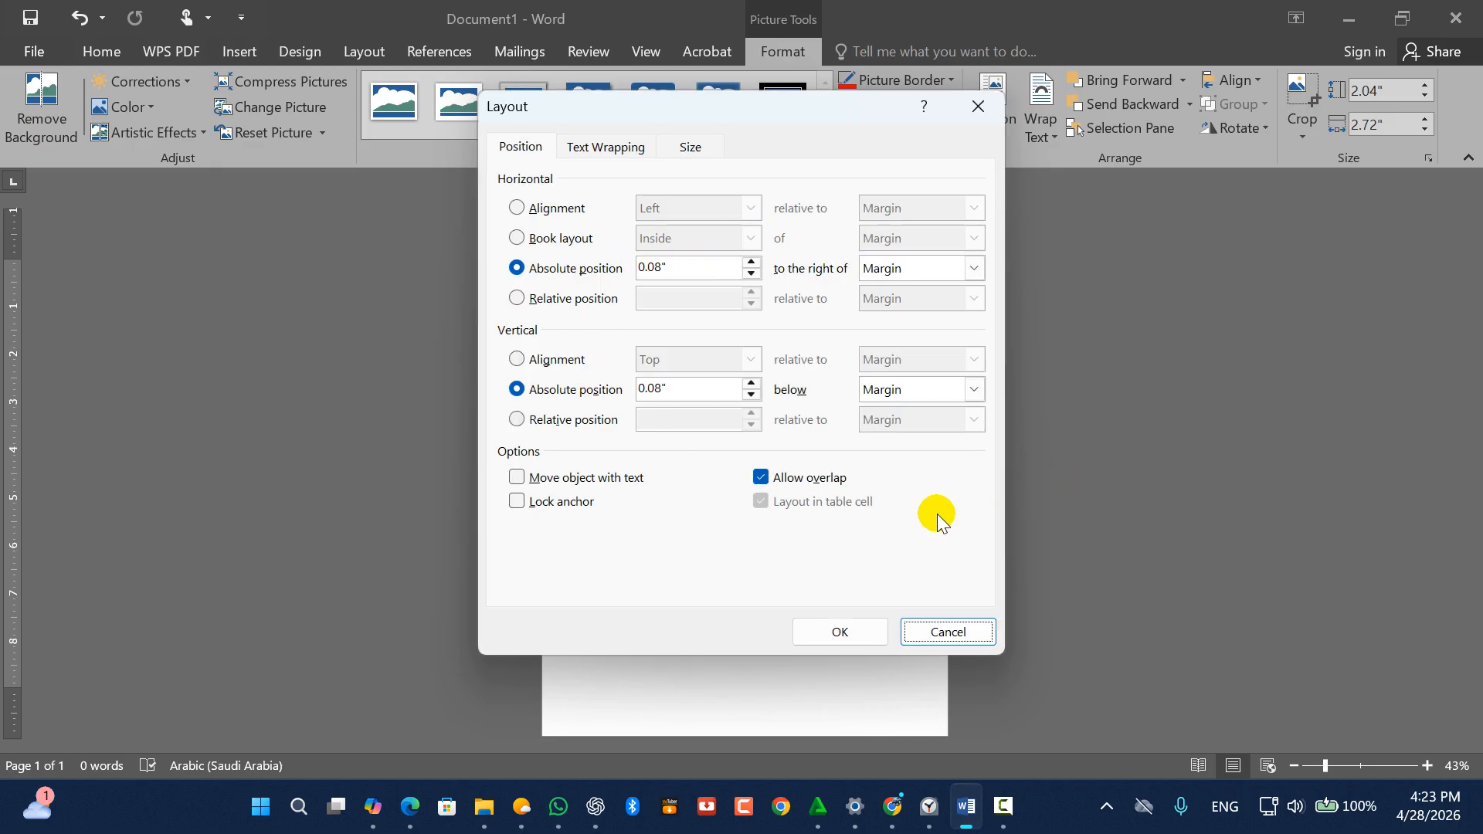
click(978, 114)
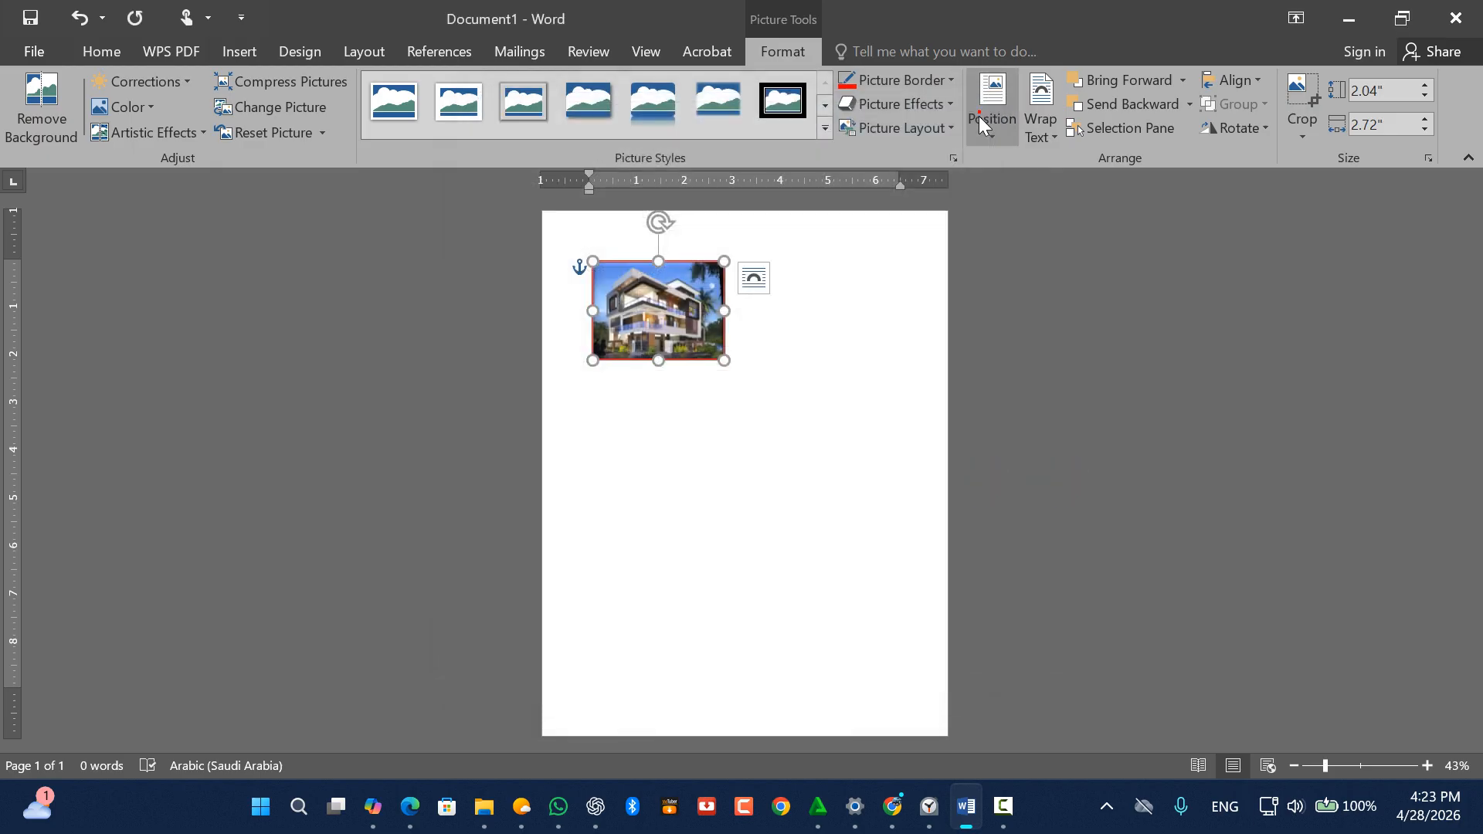
click(1043, 138)
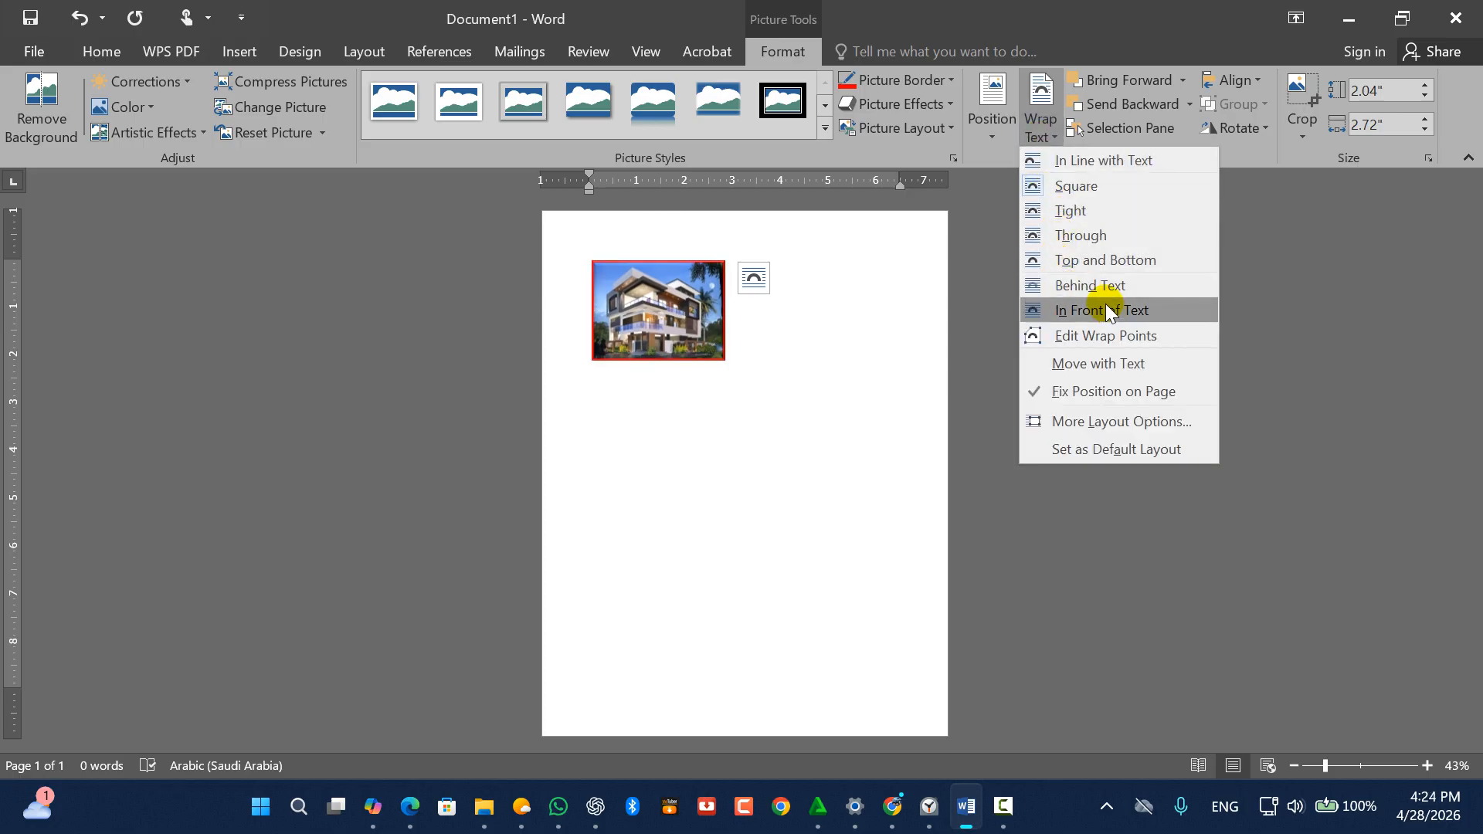
click(1115, 252)
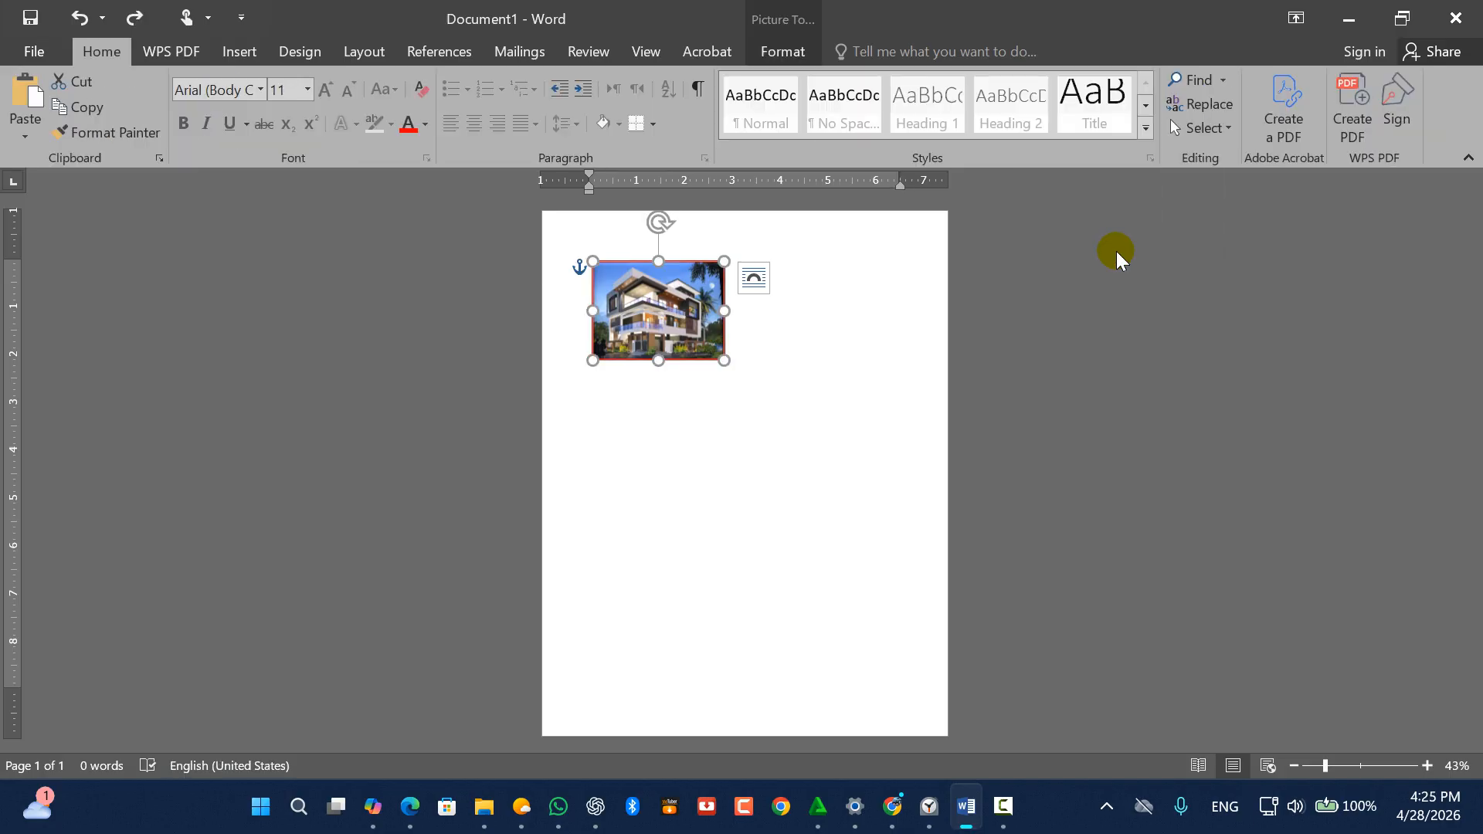
Set the font size to 28 and generate Word's built-in sample paragraphs around the house picture
click(770, 52)
click(800, 397)
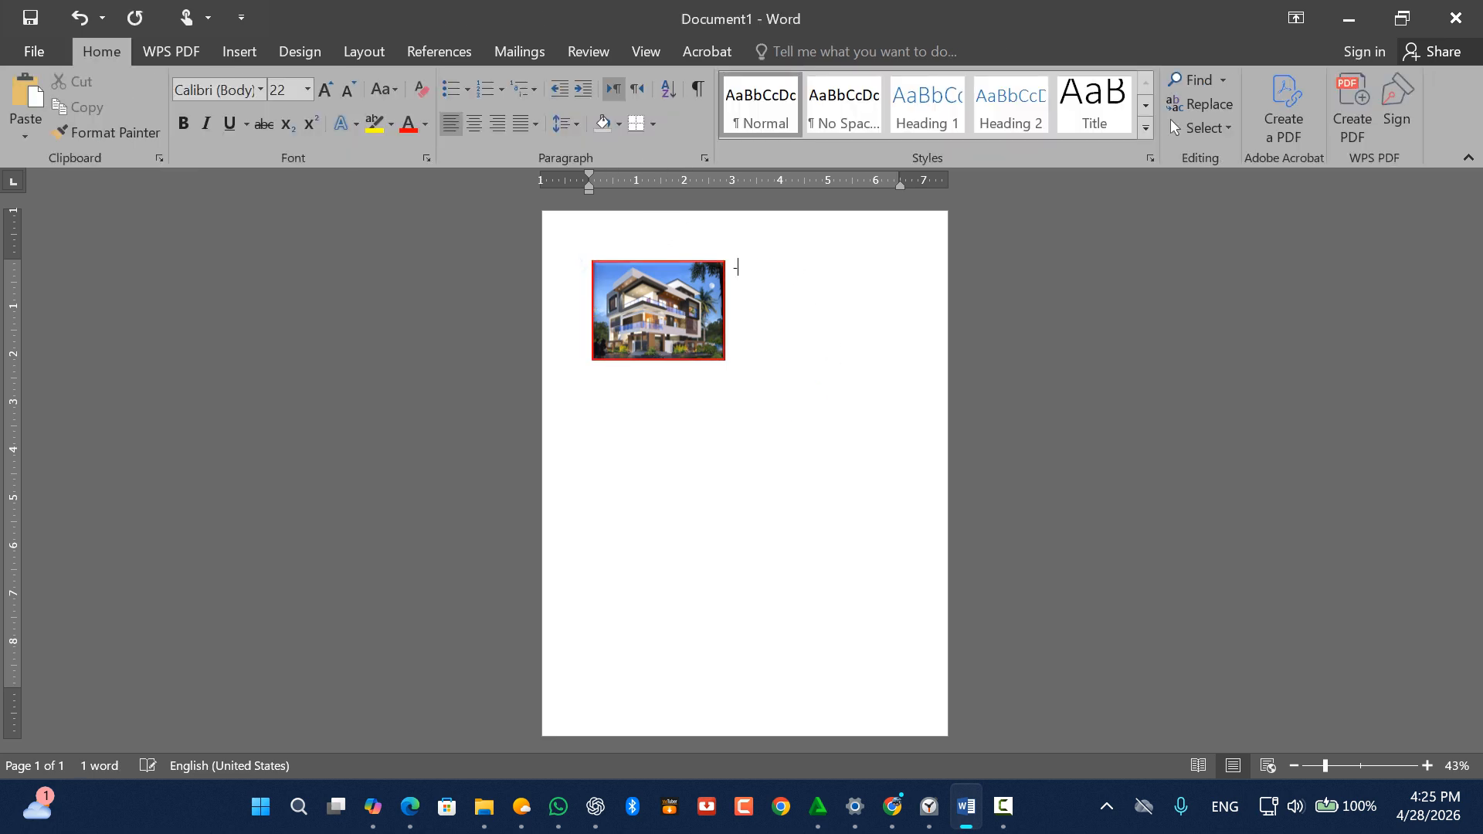
click(324, 98)
key(Return)
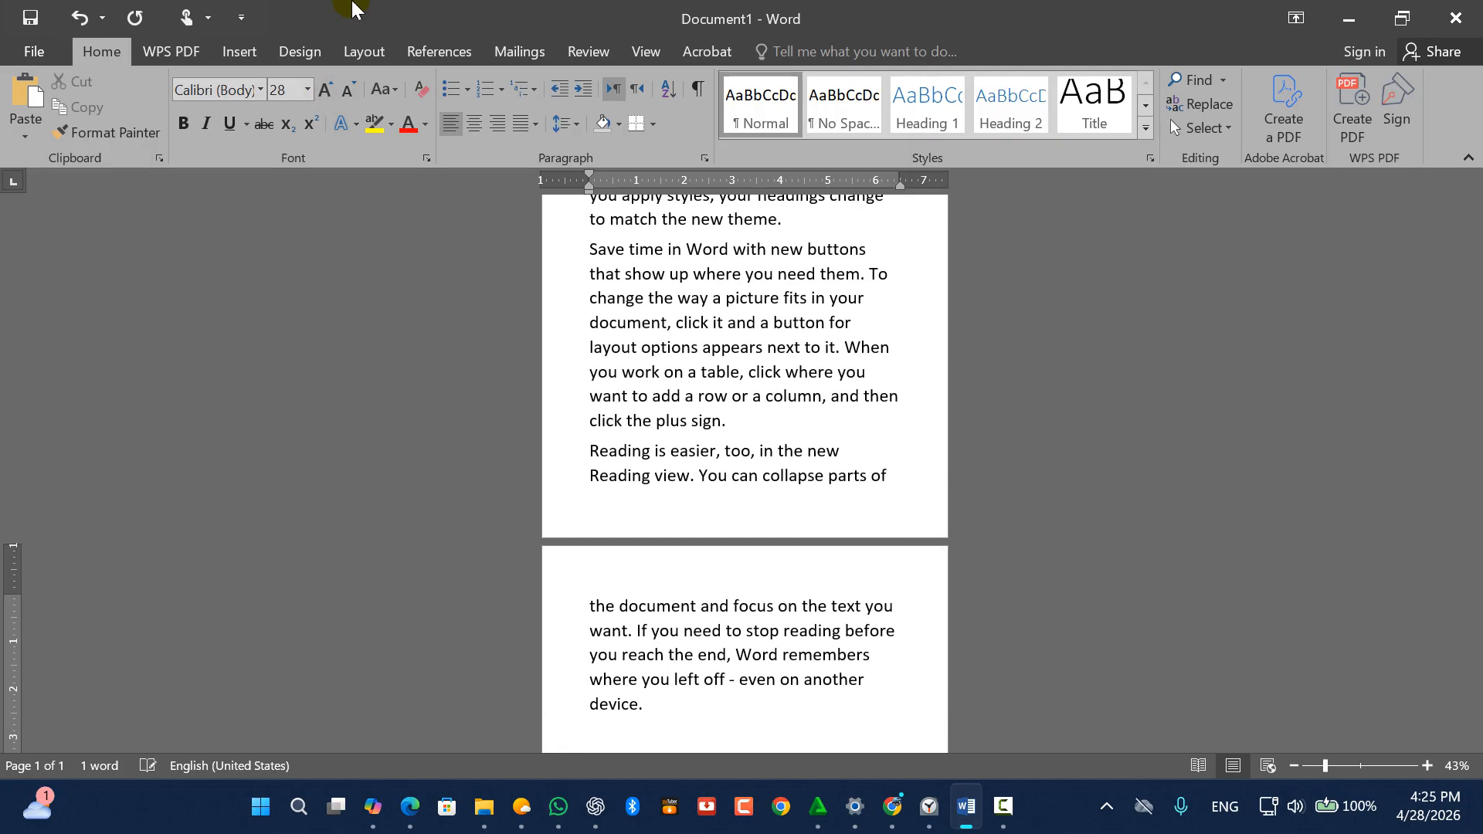
Move the house picture into the middle of the first paragraph so the text wraps on both sides
scroll(672, 359, up, 10)
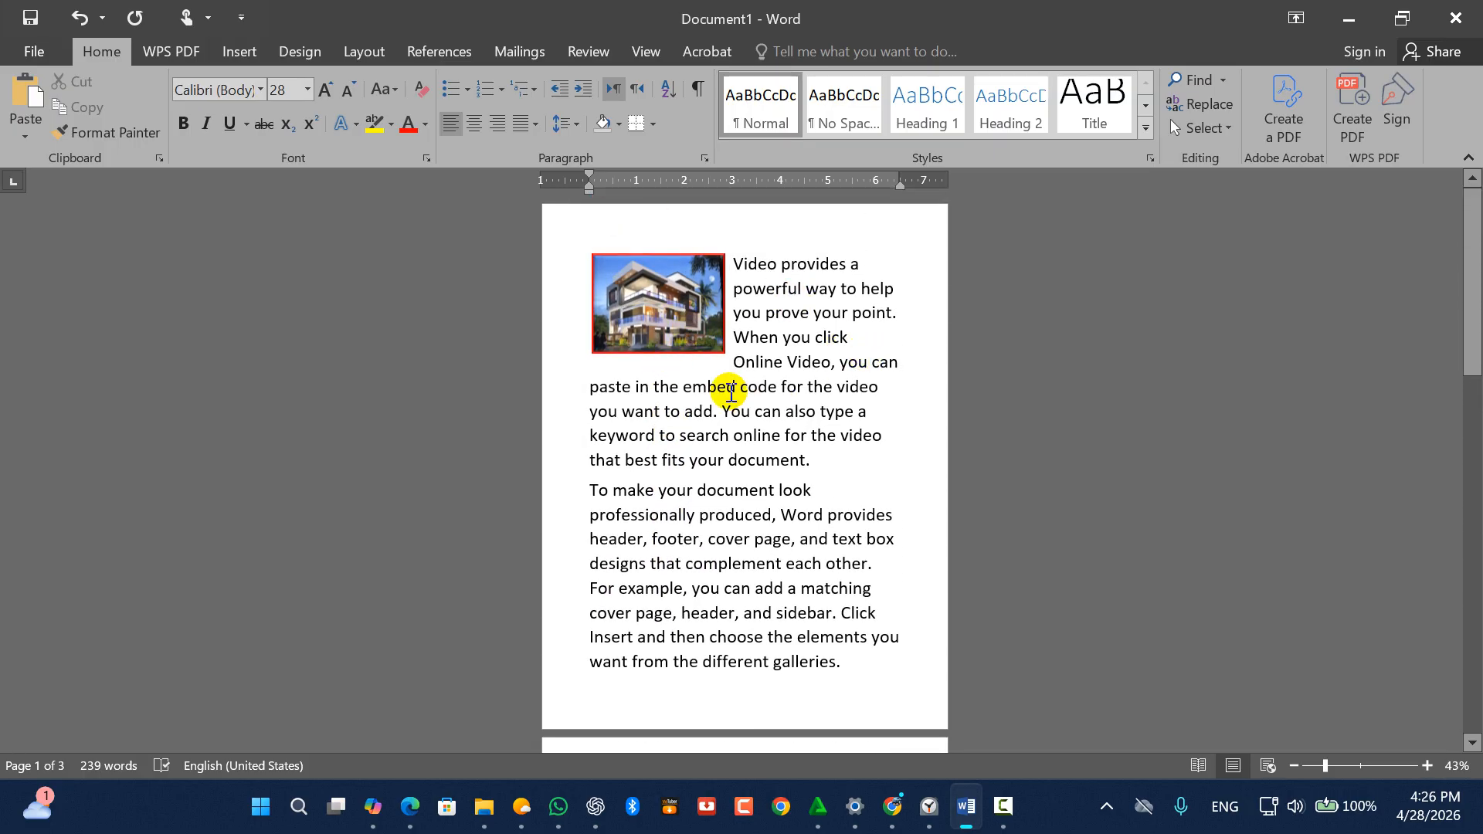
click(677, 303)
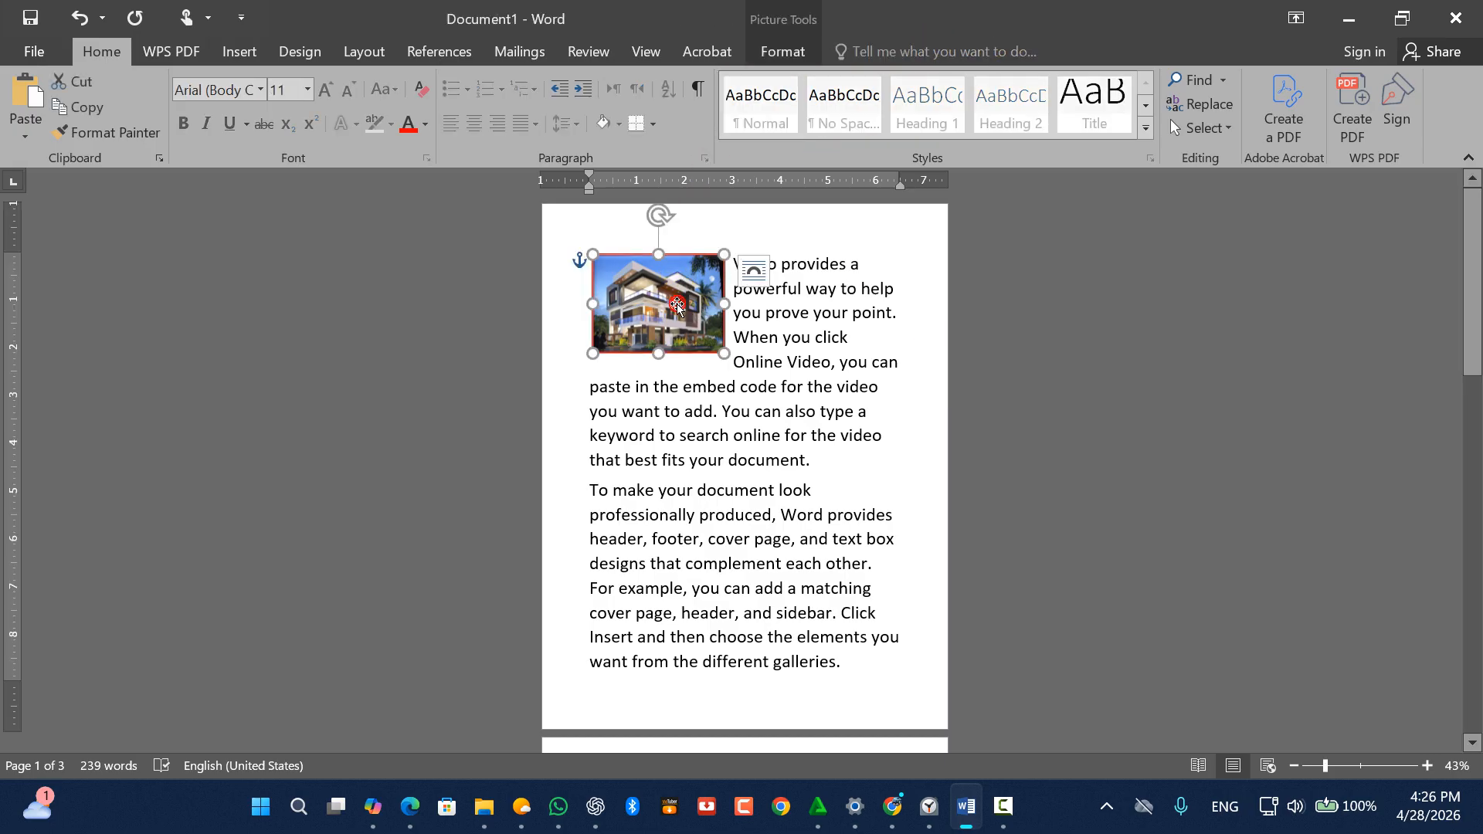
click(796, 50)
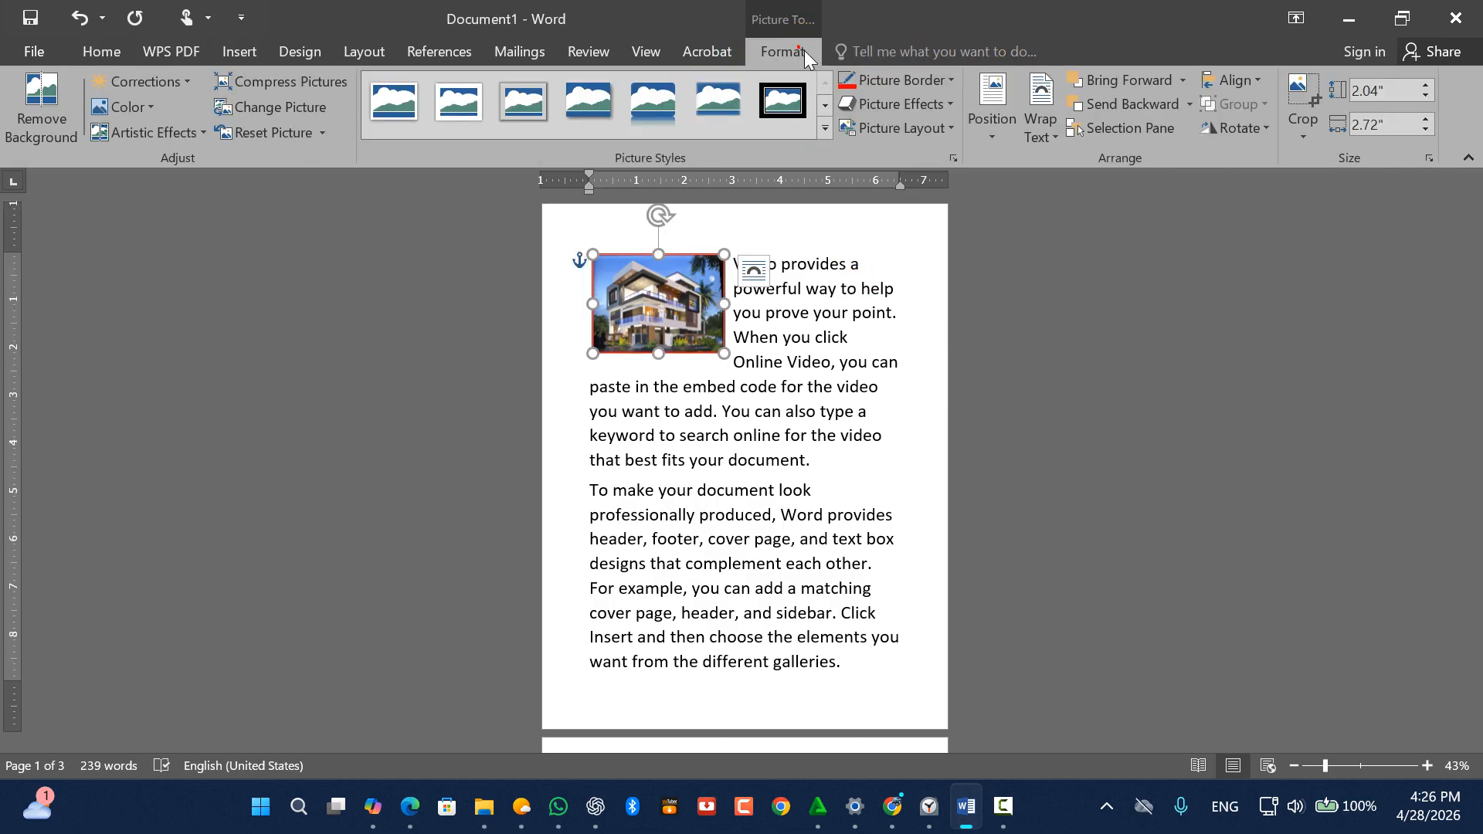
click(1045, 116)
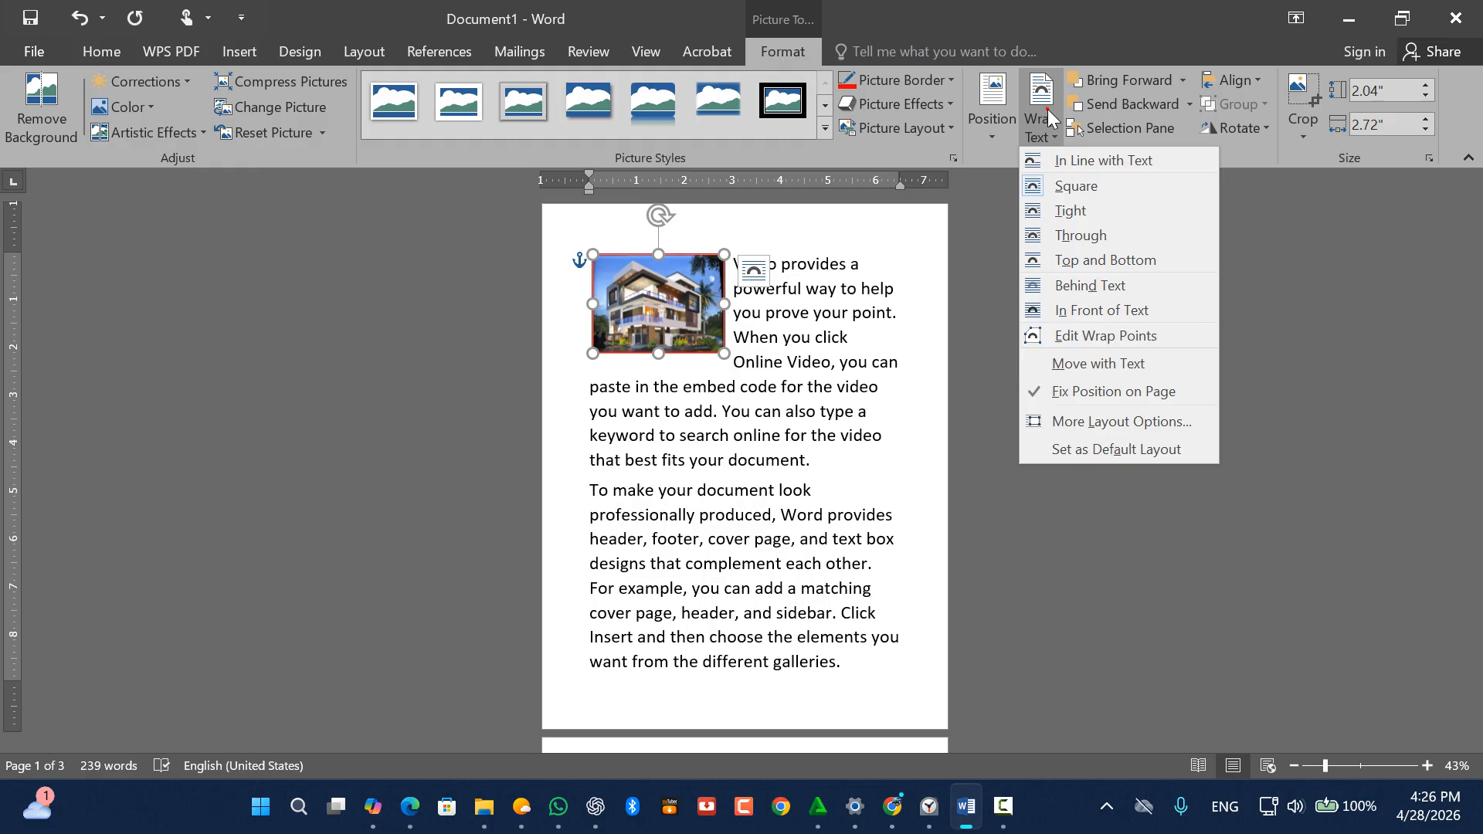
click(674, 306)
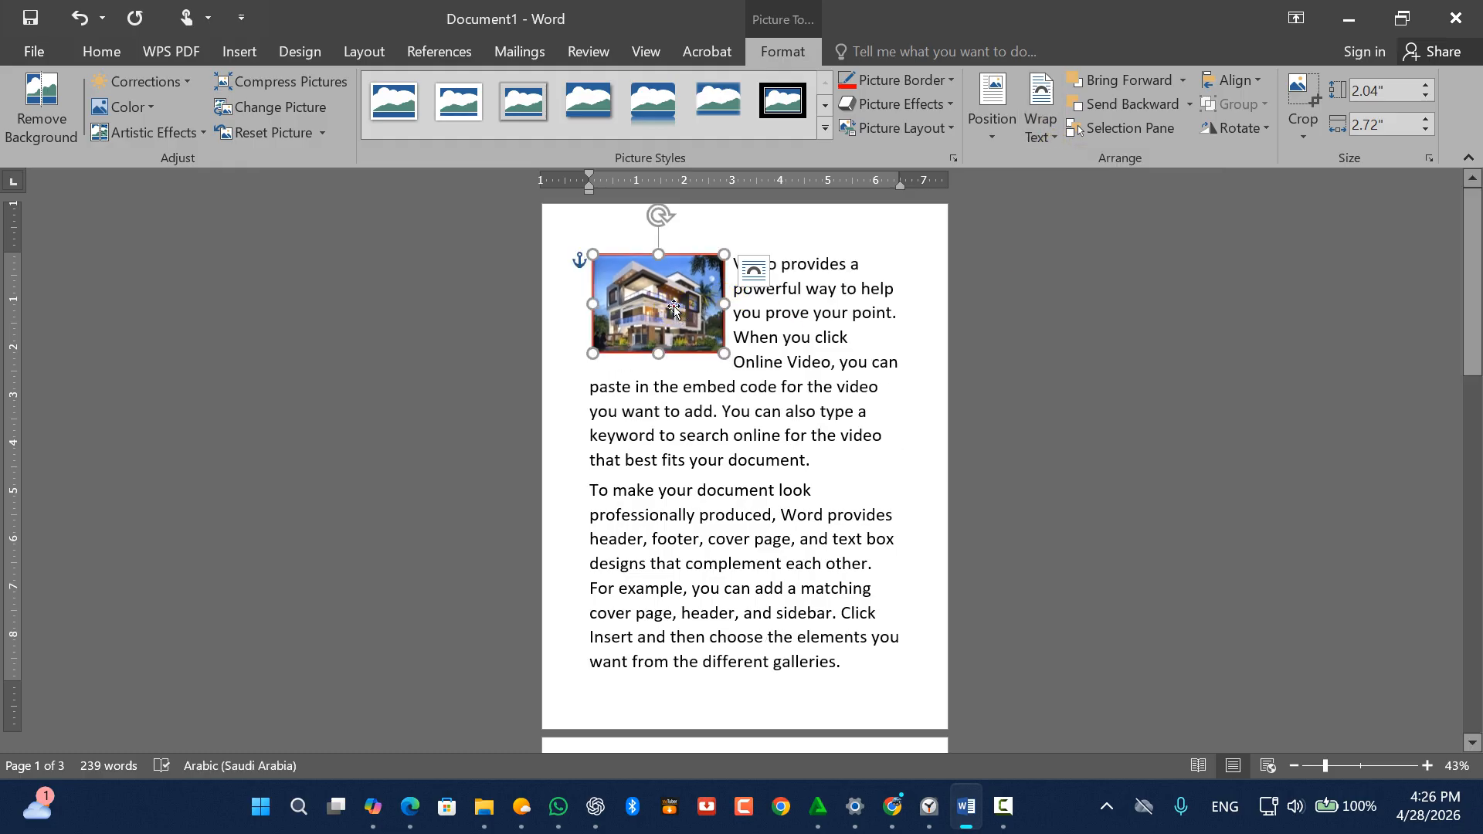
mouse_move(674, 306)
mouse_down()
mouse_move(704, 317)
mouse_move(765, 459)
mouse_move(729, 471)
mouse_move(742, 425)
mouse_move(721, 427)
mouse_move(745, 419)
mouse_move(832, 284)
mouse_move(665, 376)
mouse_move(730, 494)
mouse_move(716, 411)
mouse_move(741, 379)
mouse_up()
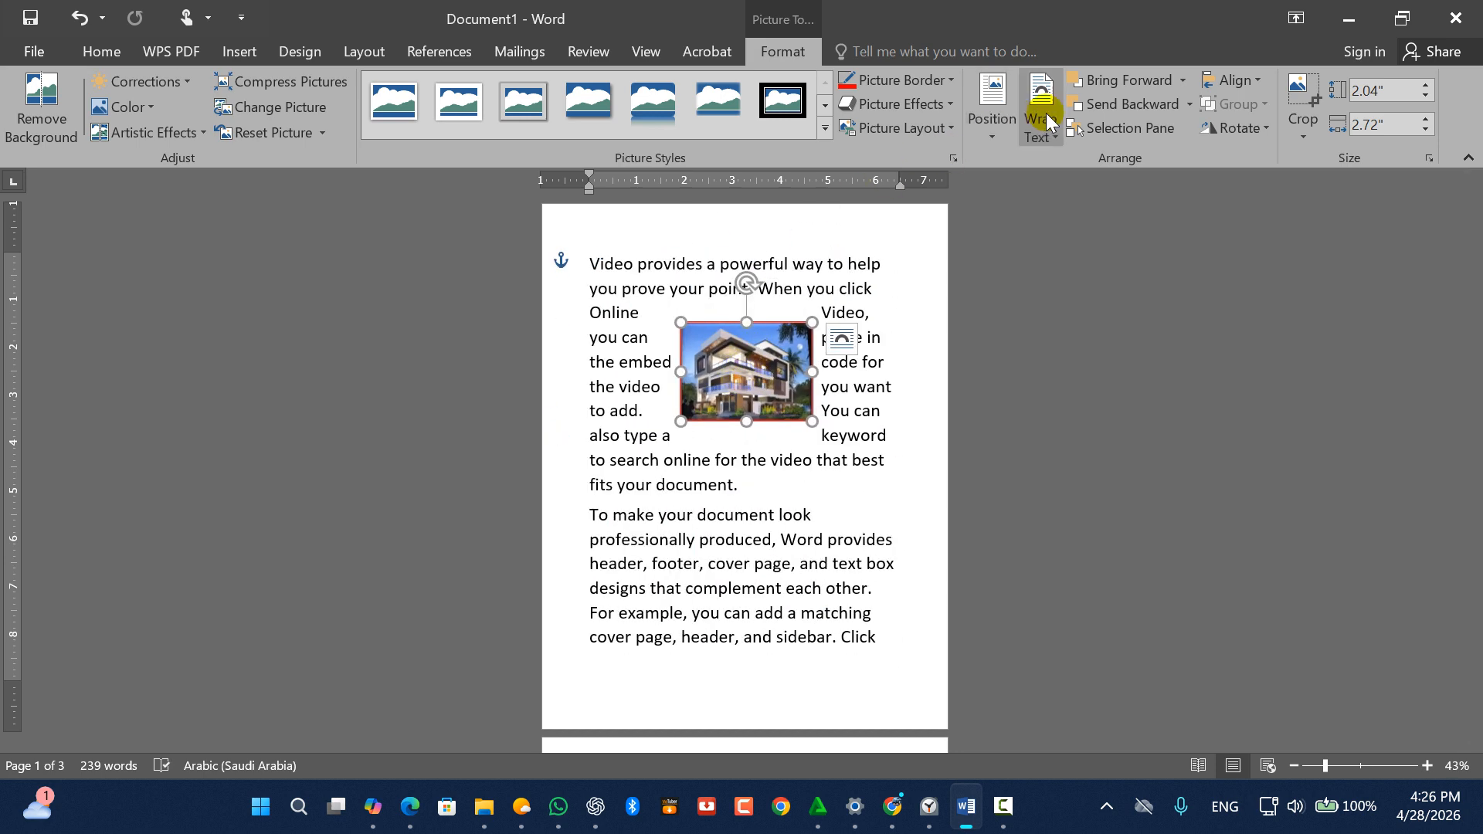
Set the house picture's text wrapping to In Front of Text and shift it slightly over the first paragraph
click(1042, 115)
click(1057, 185)
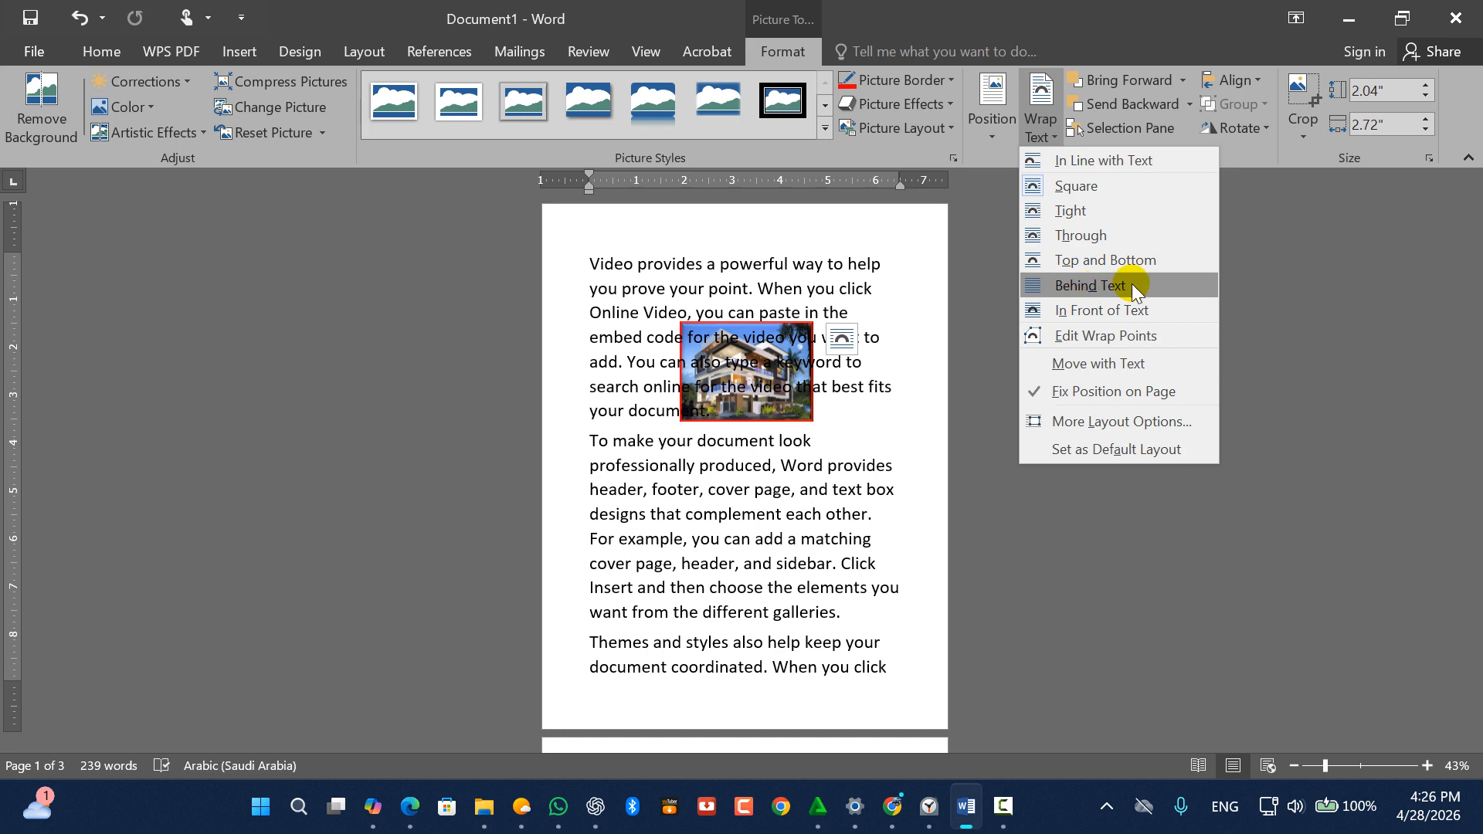
click(1087, 307)
mouse_move(777, 364)
mouse_down()
mouse_move(874, 505)
mouse_move(708, 361)
mouse_move(758, 377)
mouse_up()
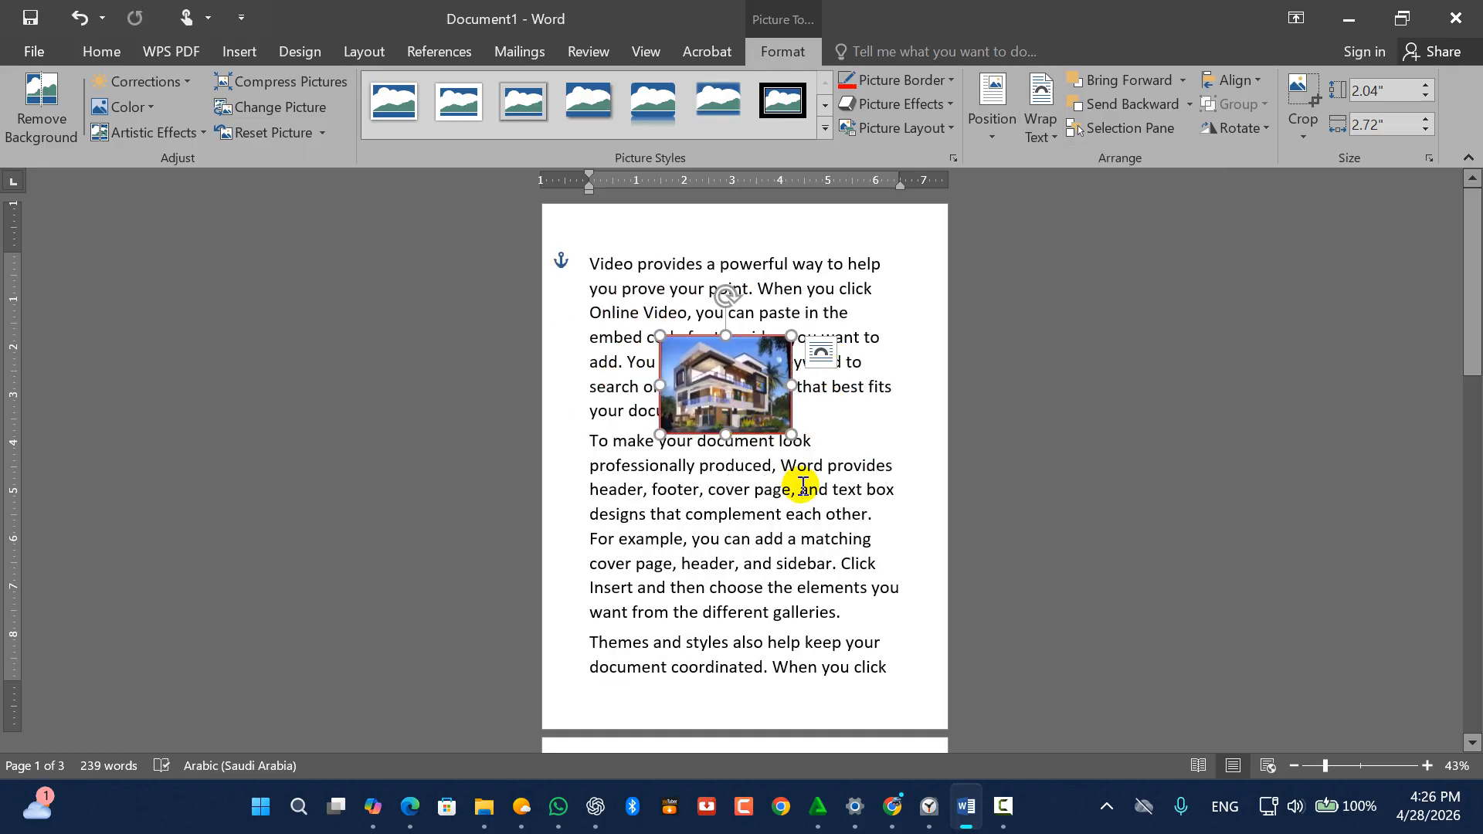
Set the house picture to Move with Text and reposition it horizontally over the first paragraph
click(1028, 129)
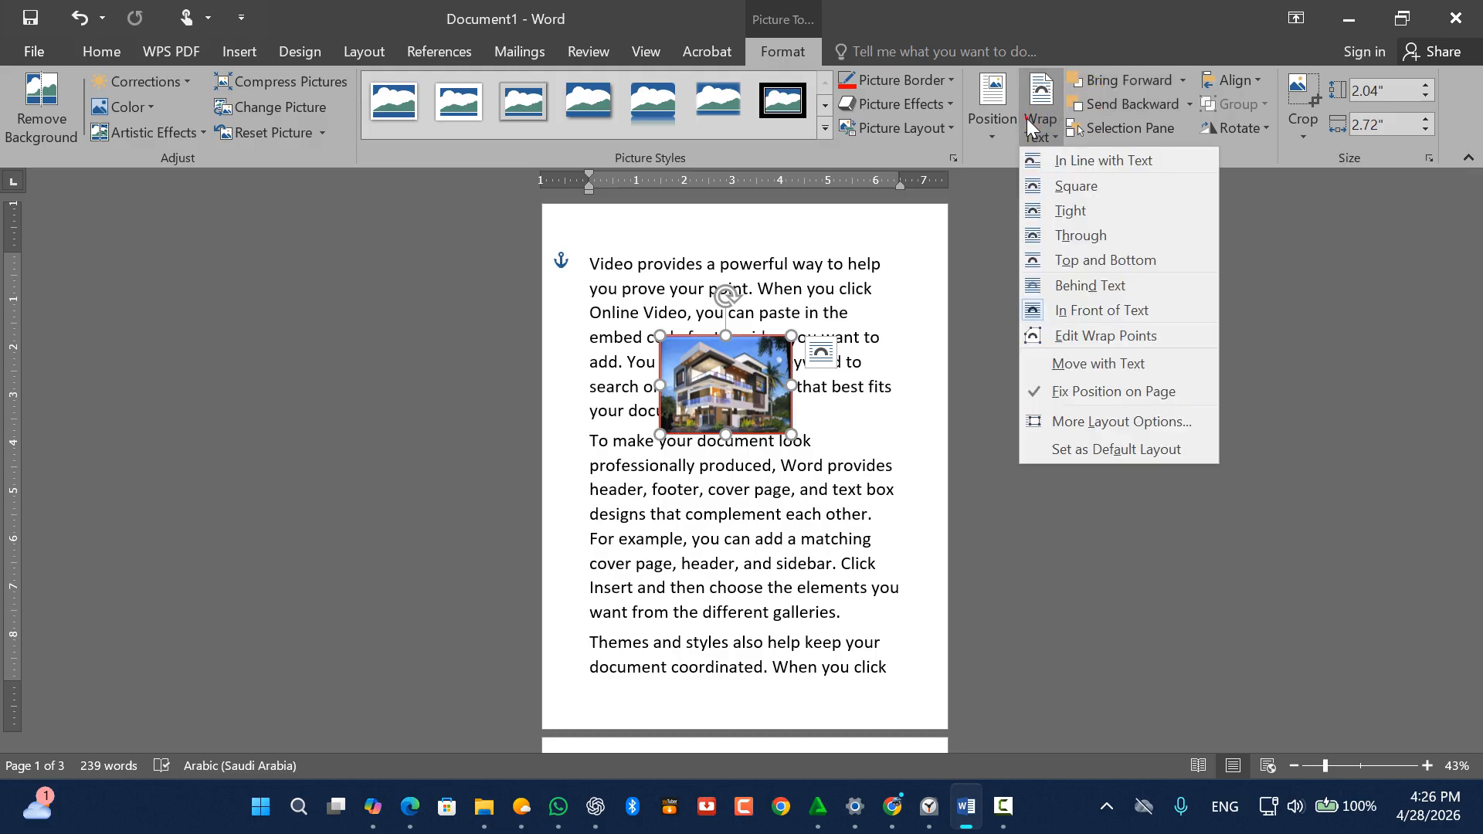
click(1048, 376)
drag(713, 389, 790, 346)
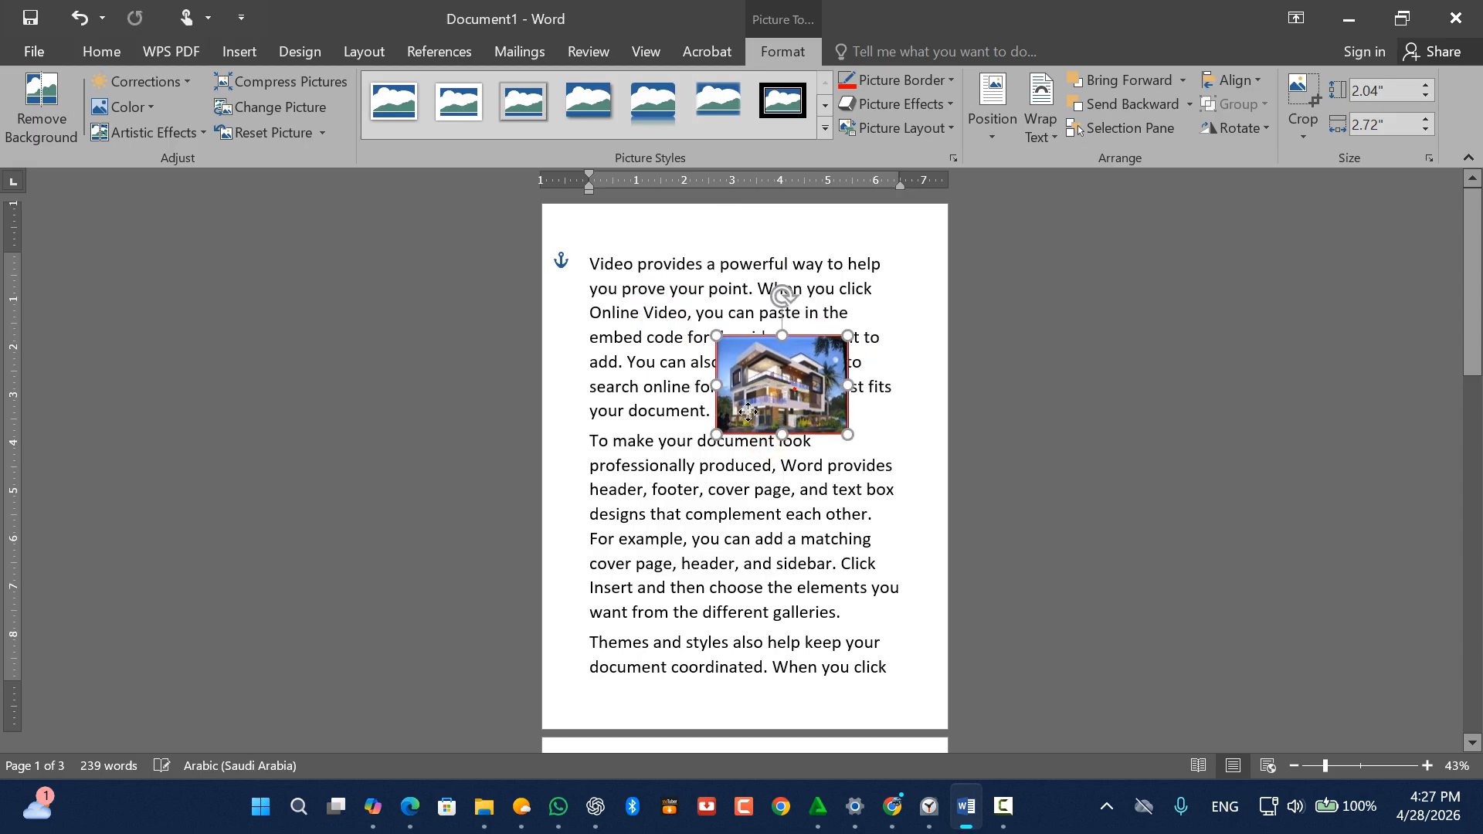
drag(747, 411, 681, 411)
Set the house picture's current layout as the default and shift the picture slightly across the first paragraph
click(1051, 136)
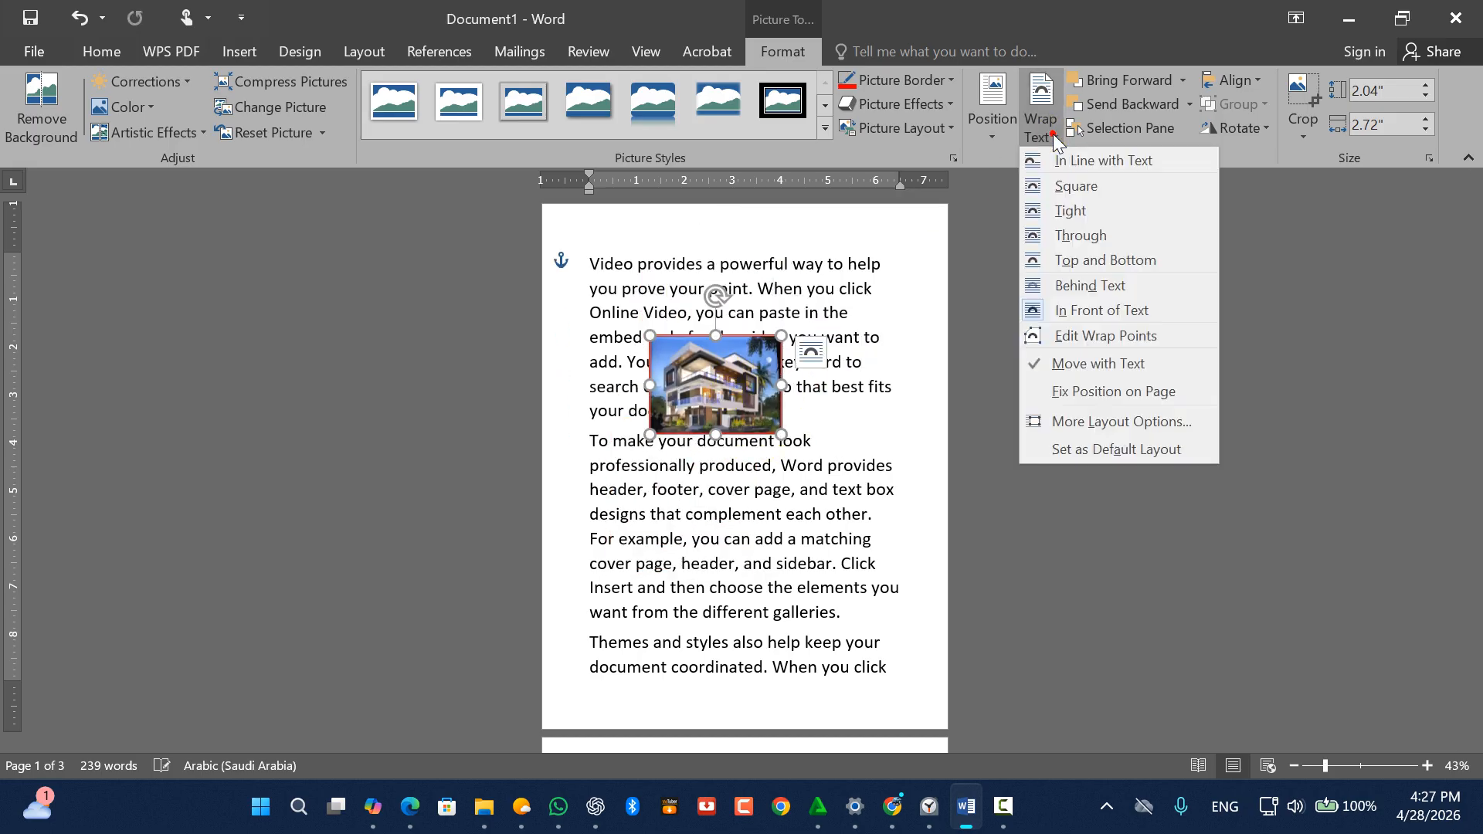
click(1068, 446)
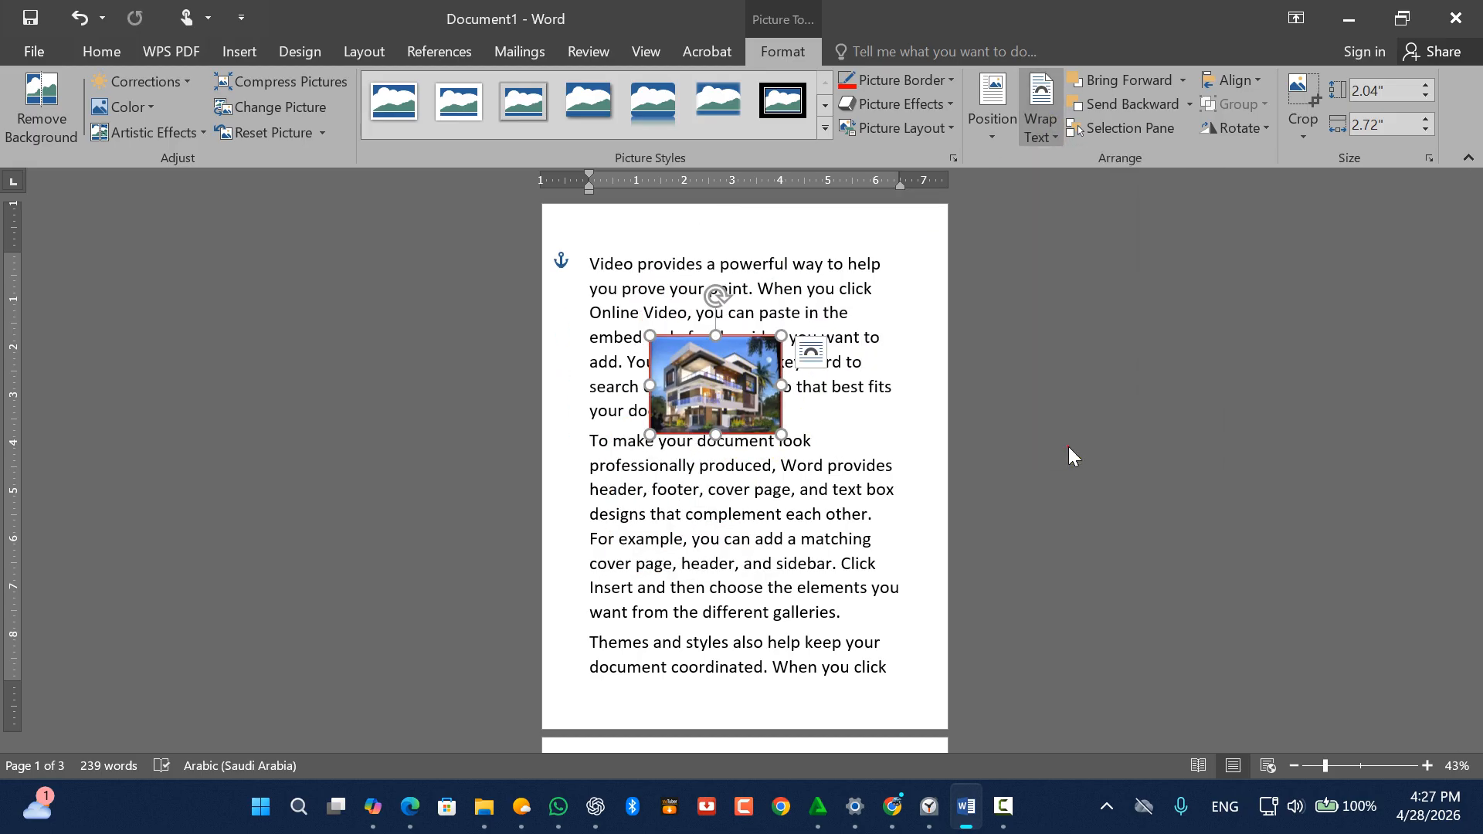
mouse_move(729, 367)
mouse_down()
mouse_move(827, 354)
mouse_move(727, 386)
mouse_up()
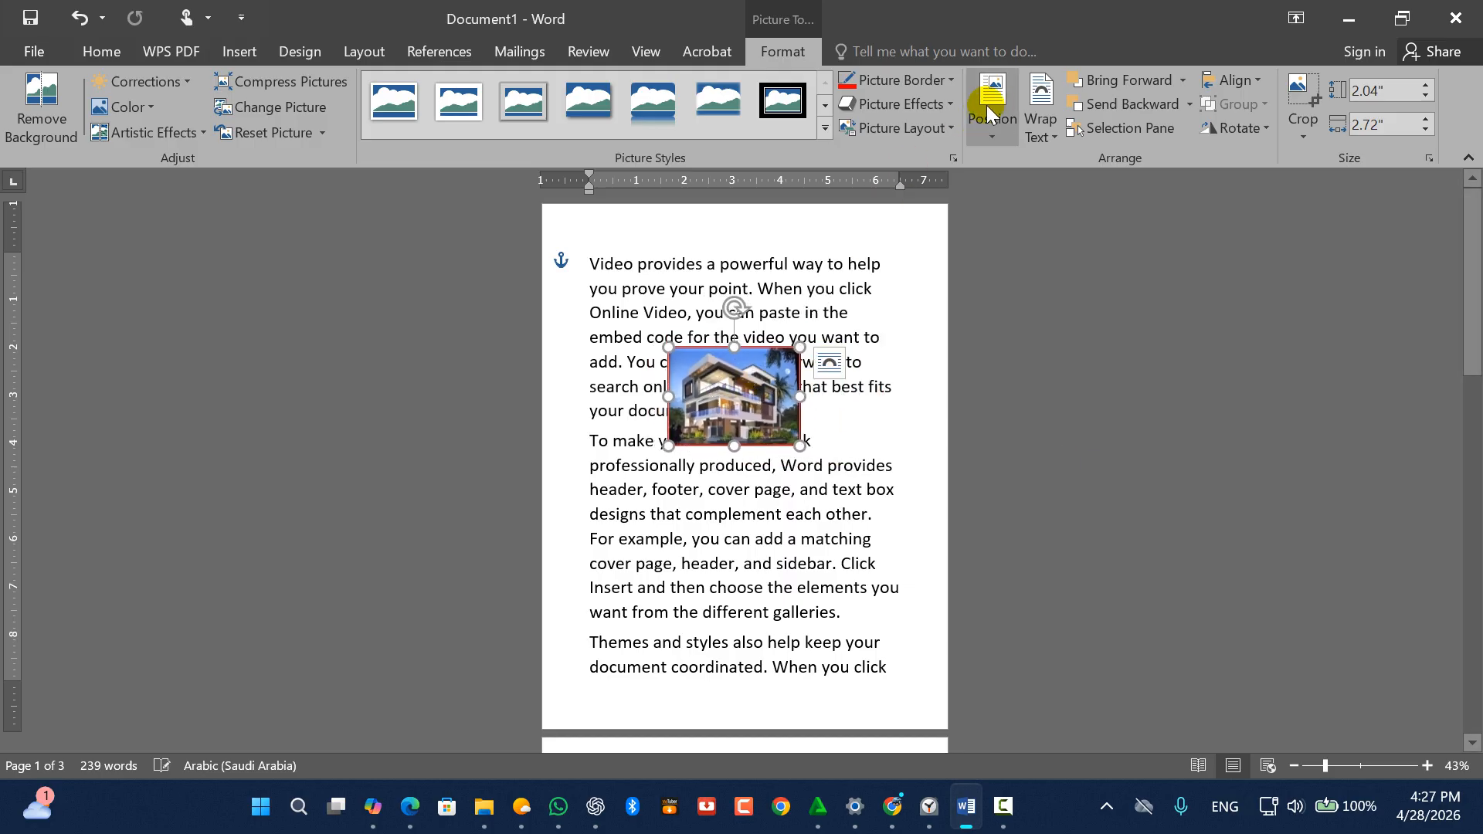
Set the house picture's text wrapping to Behind Text and enlarge the picture to about 3.05" by 4.06"
click(1038, 131)
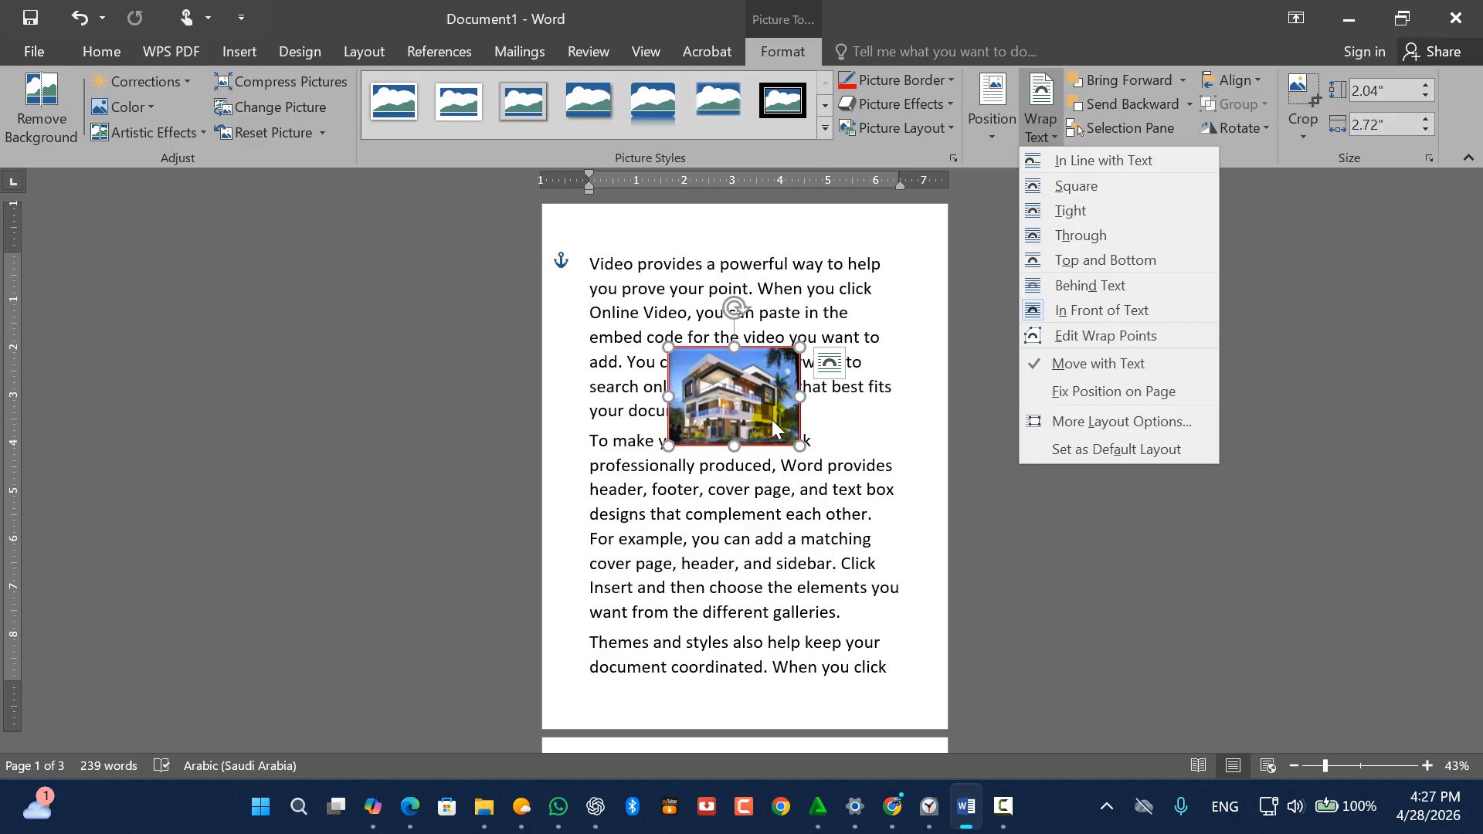
click(1117, 285)
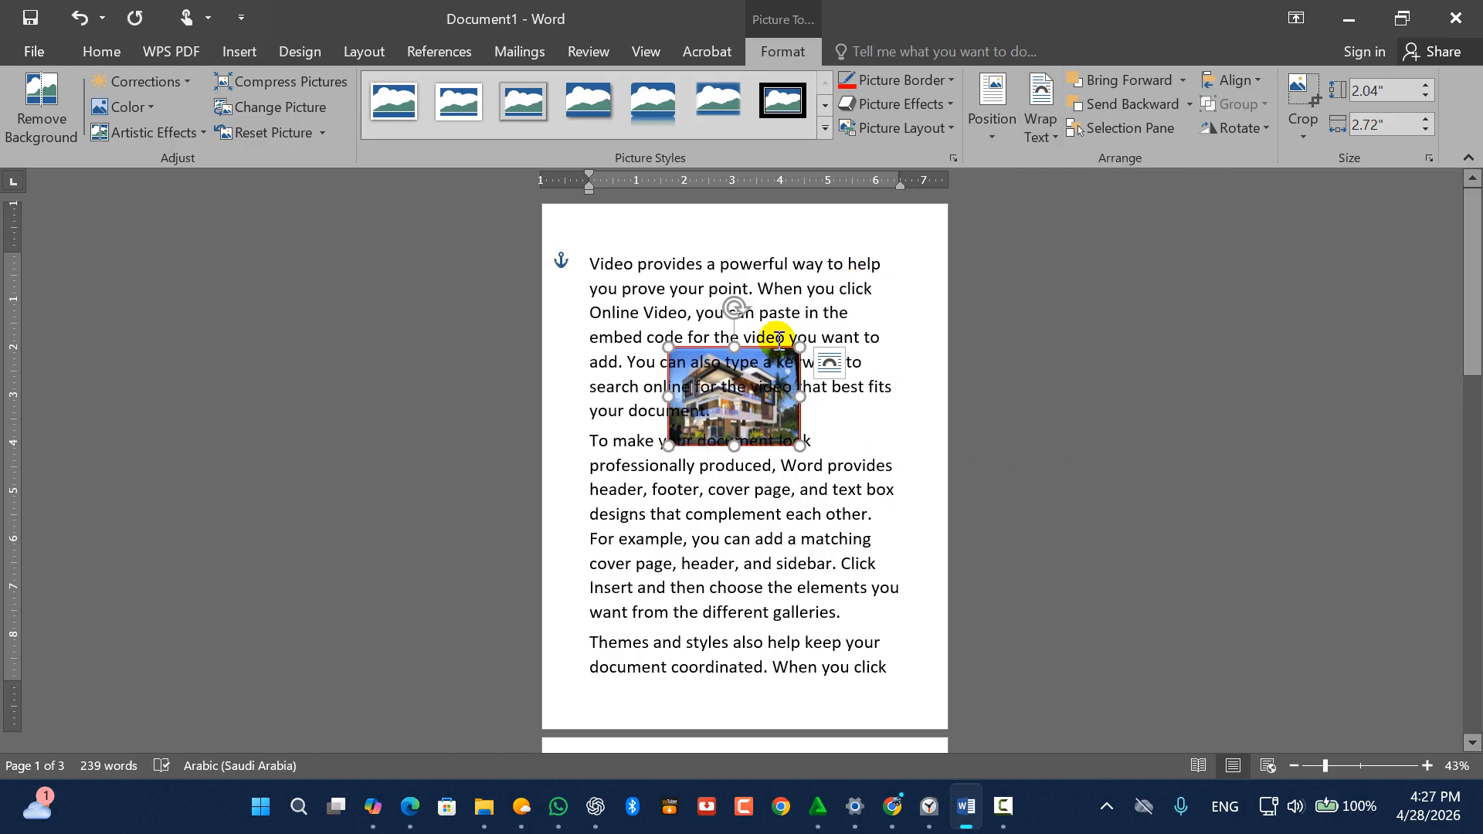
drag(800, 445, 865, 494)
drag(751, 494, 753, 493)
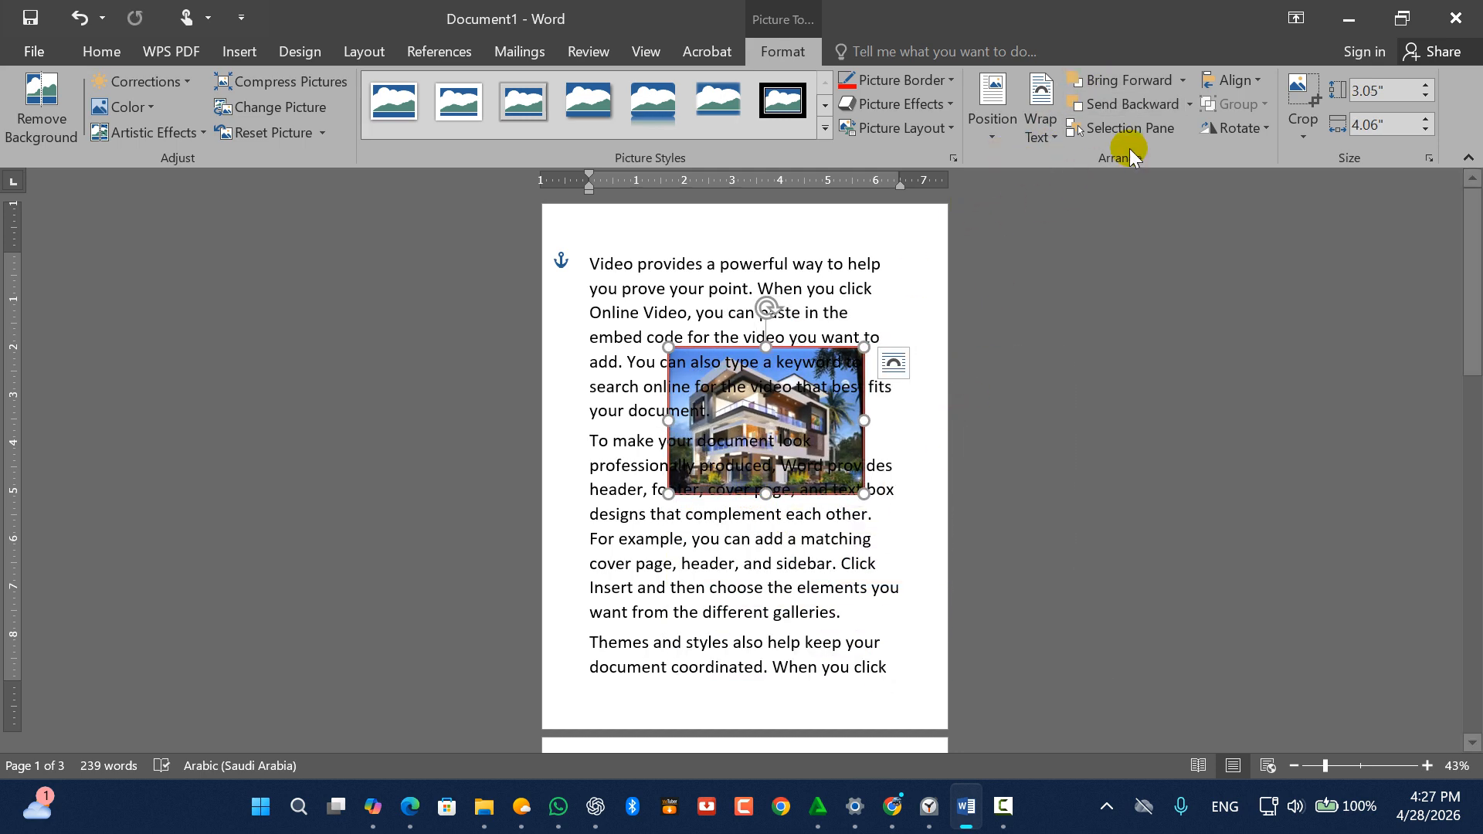
Undo the recent picture changes and the sample text, back to the house picture alone on the page
key(ctrl+z)
key(ctrl+z)
key(ctrl+z)
key(ctrl+z)
key(ctrl+z)
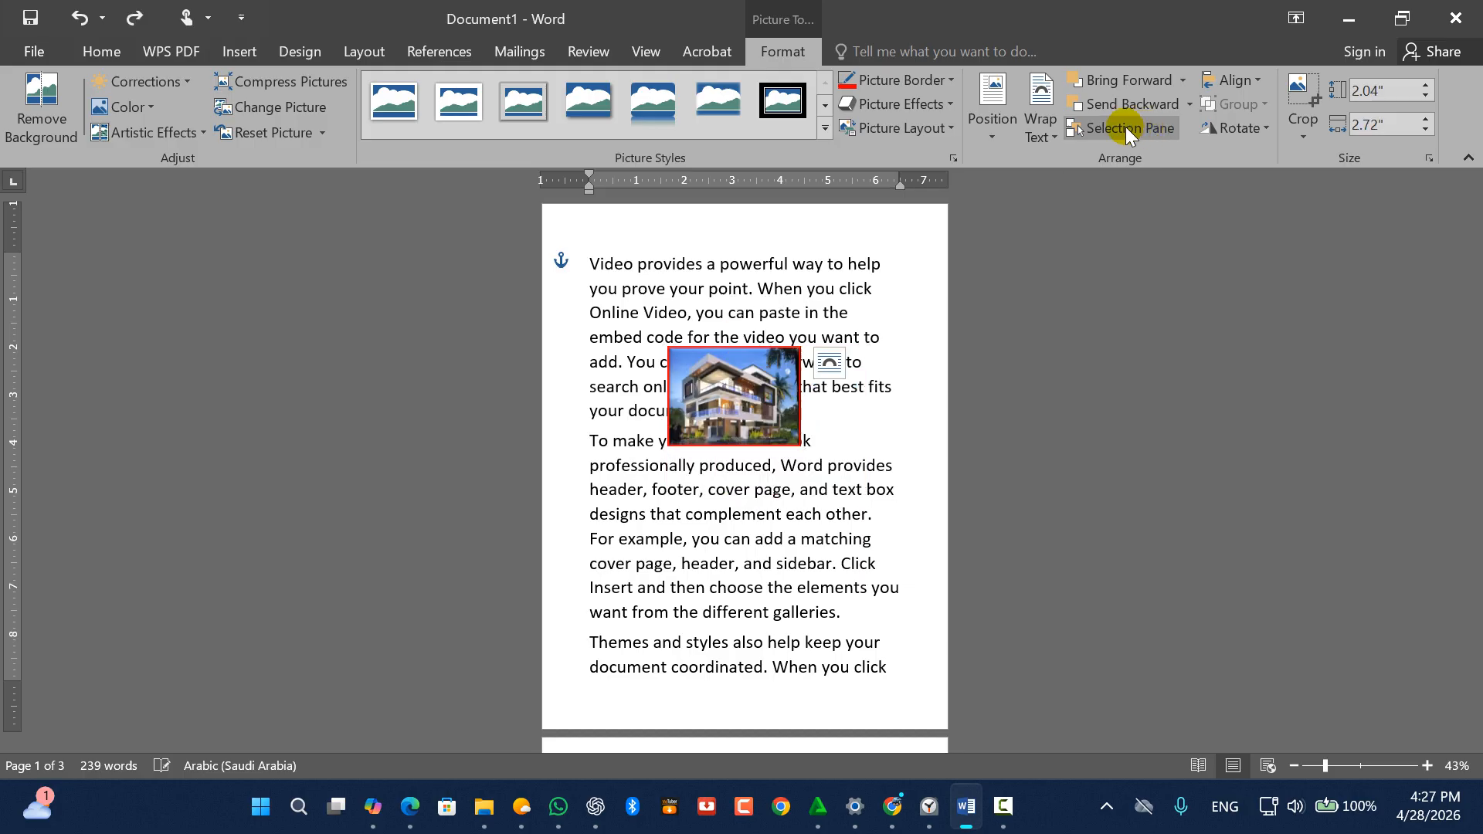
key(ctrl+z)
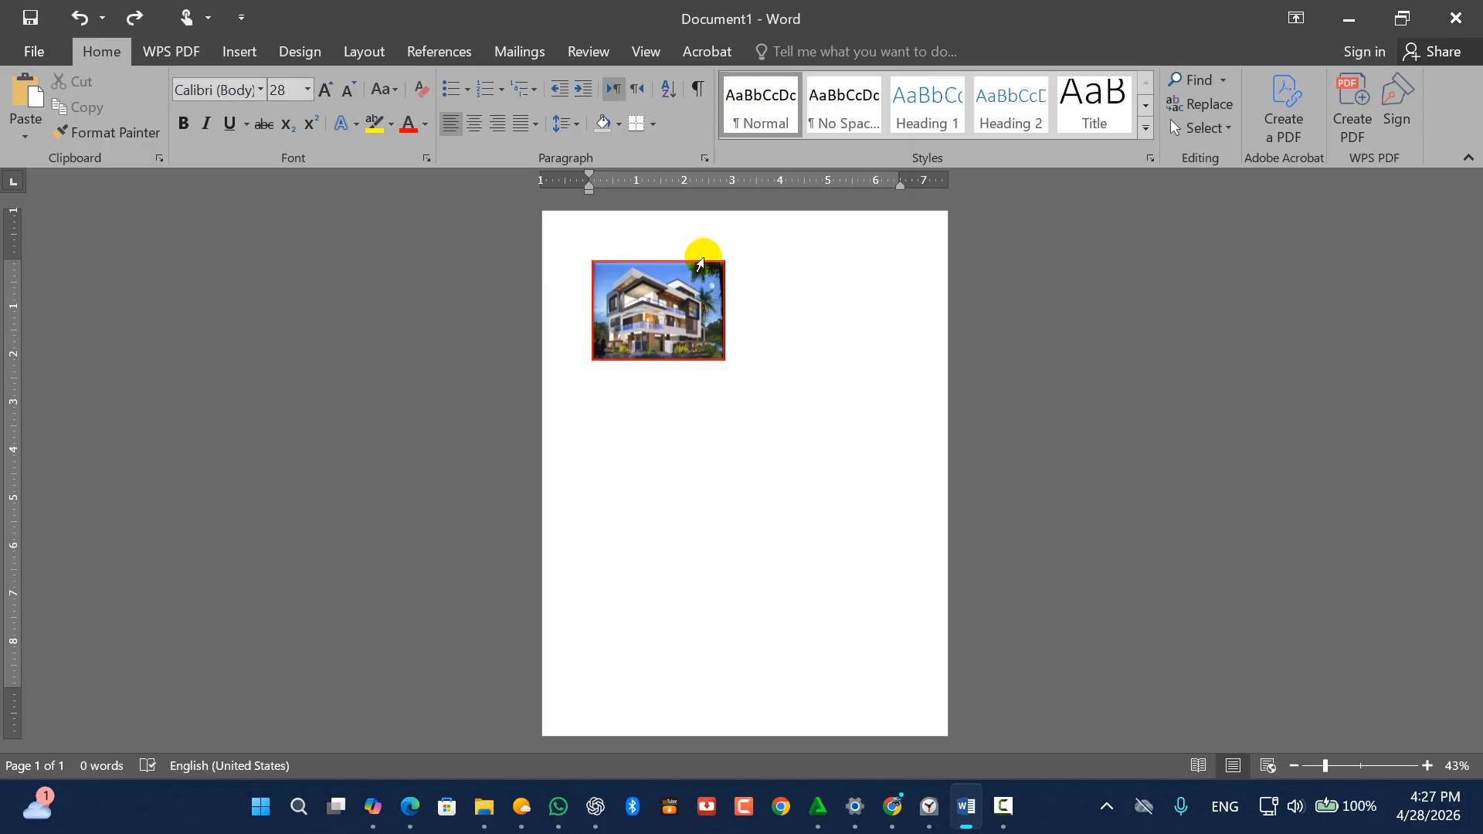
Enlarge the house picture to about 4.31" high and 5.74" wide
click(685, 312)
drag(725, 359, 868, 468)
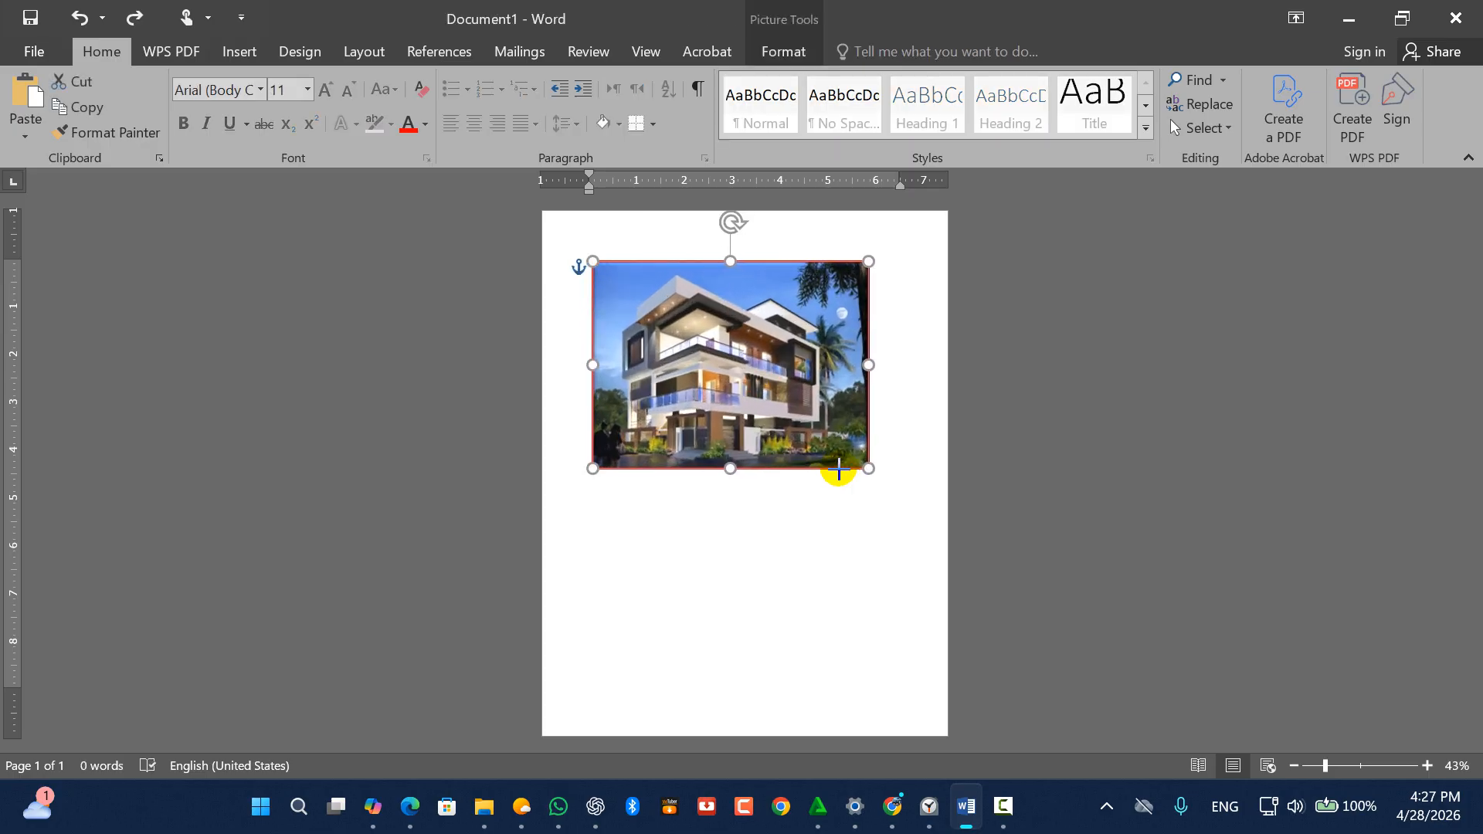
click(775, 54)
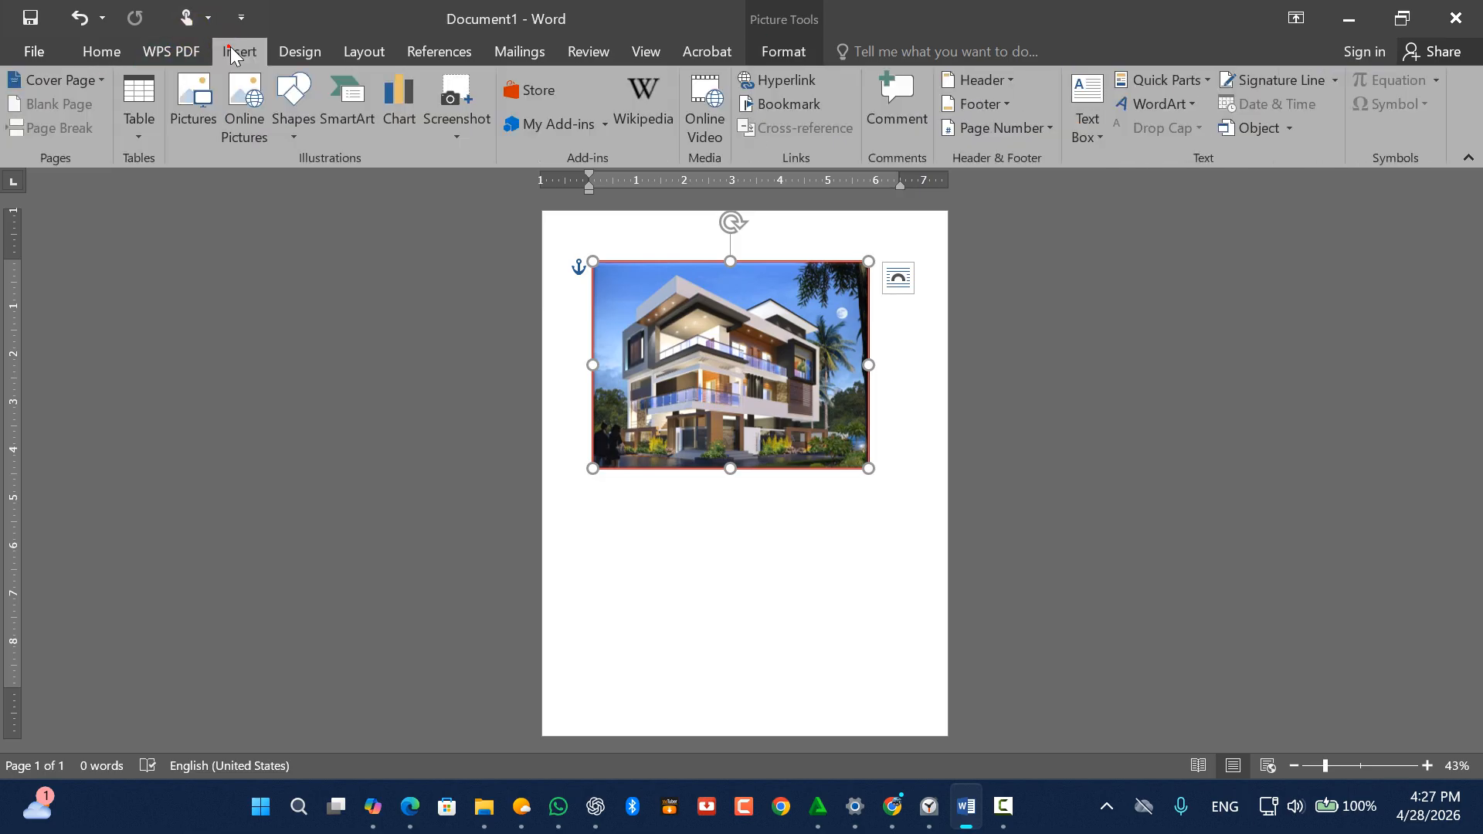
Draw an oval about 3.18" by 5" directly below the house picture and fill it with dark orange
click(293, 116)
click(374, 186)
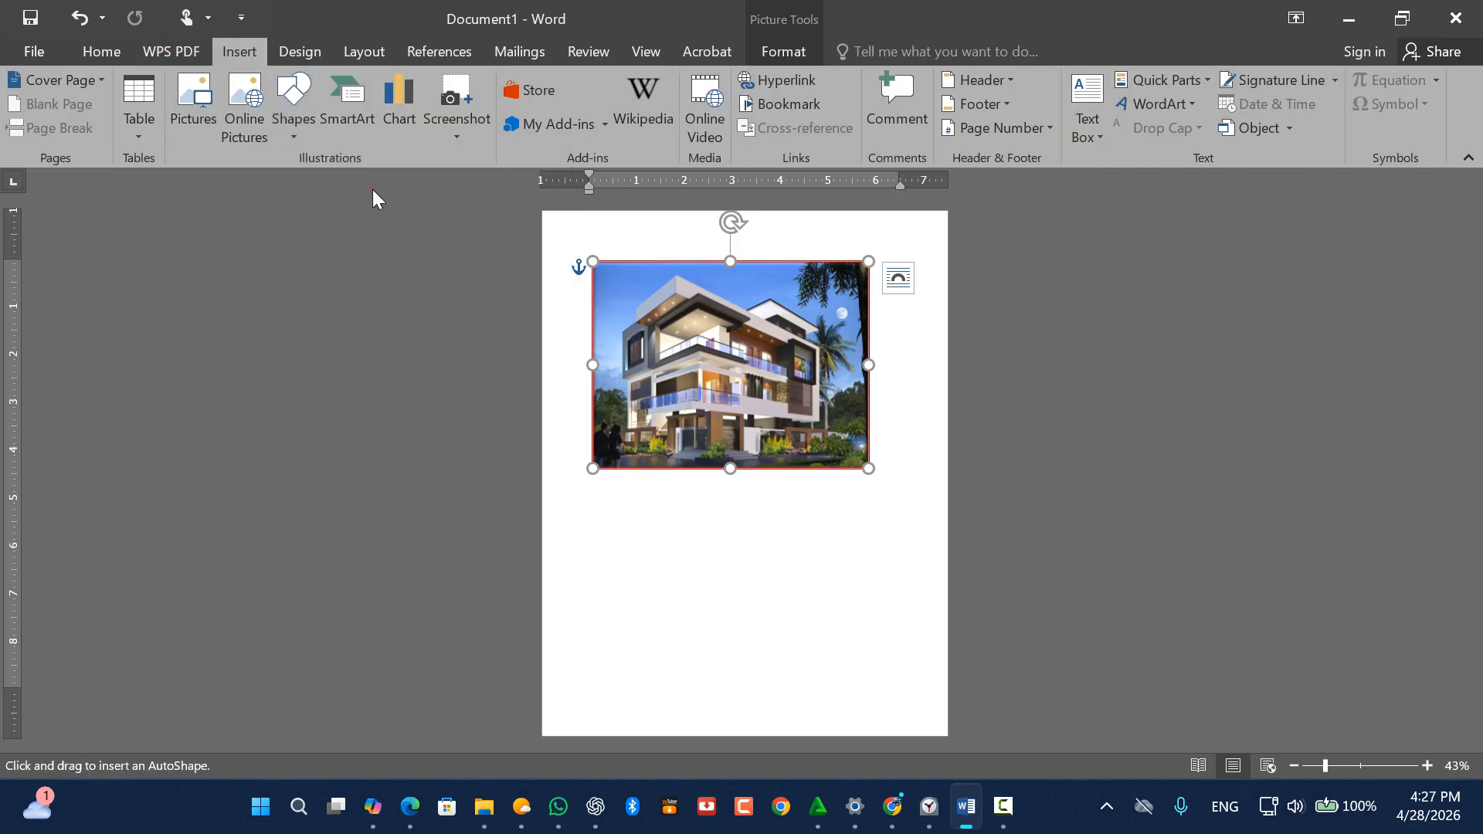
drag(579, 468, 818, 620)
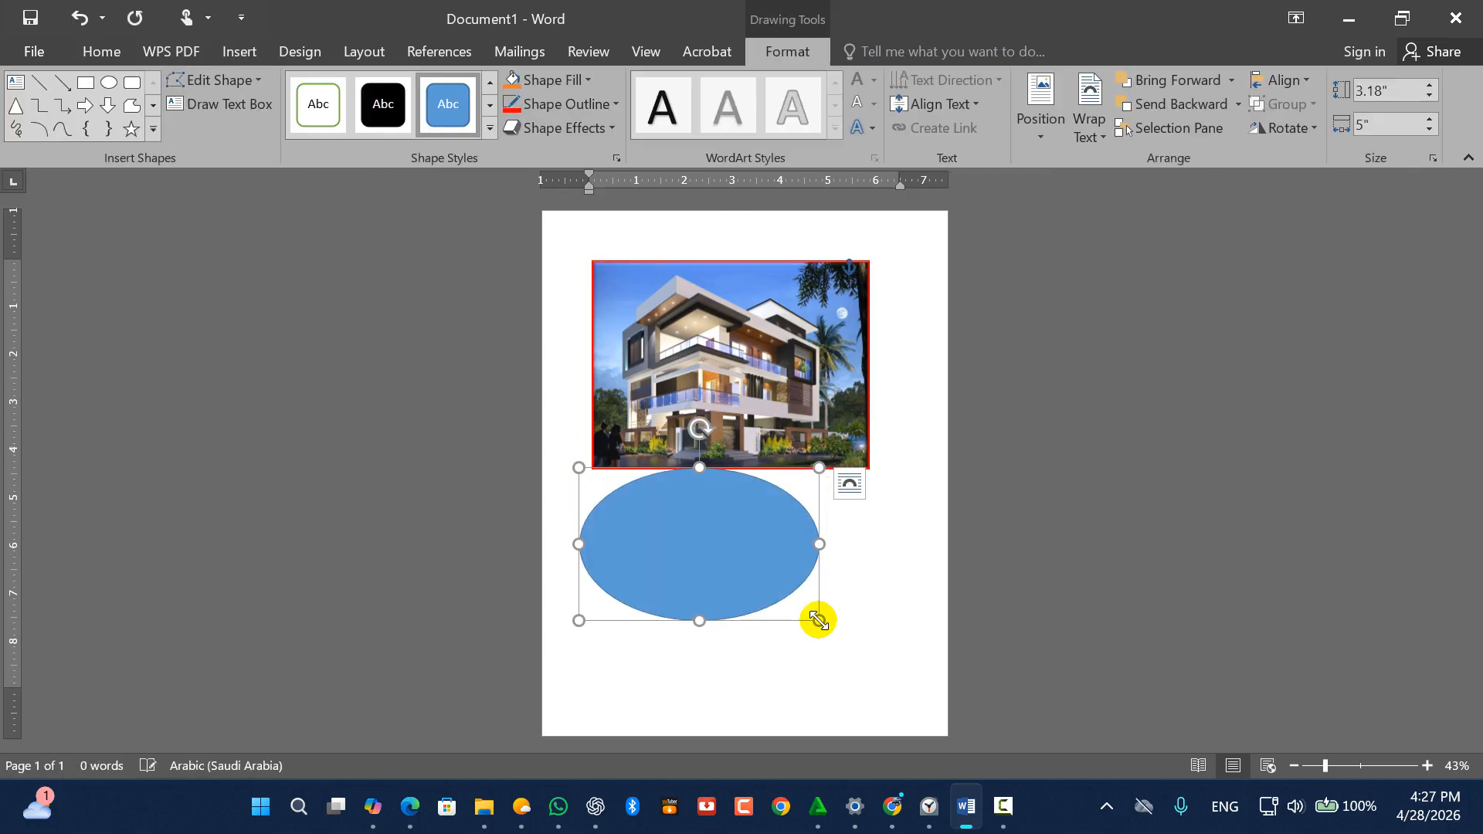
click(560, 80)
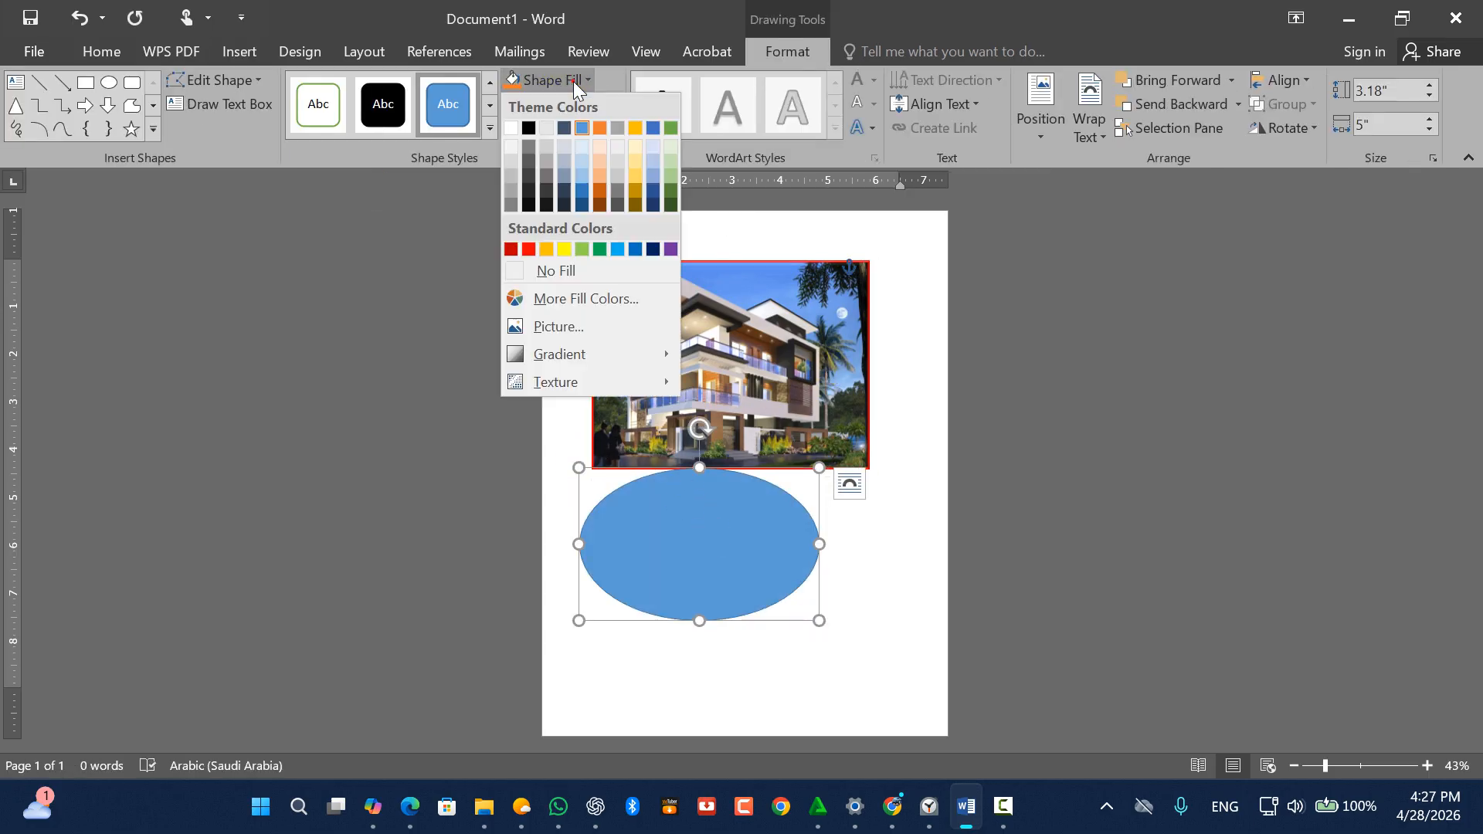
click(605, 187)
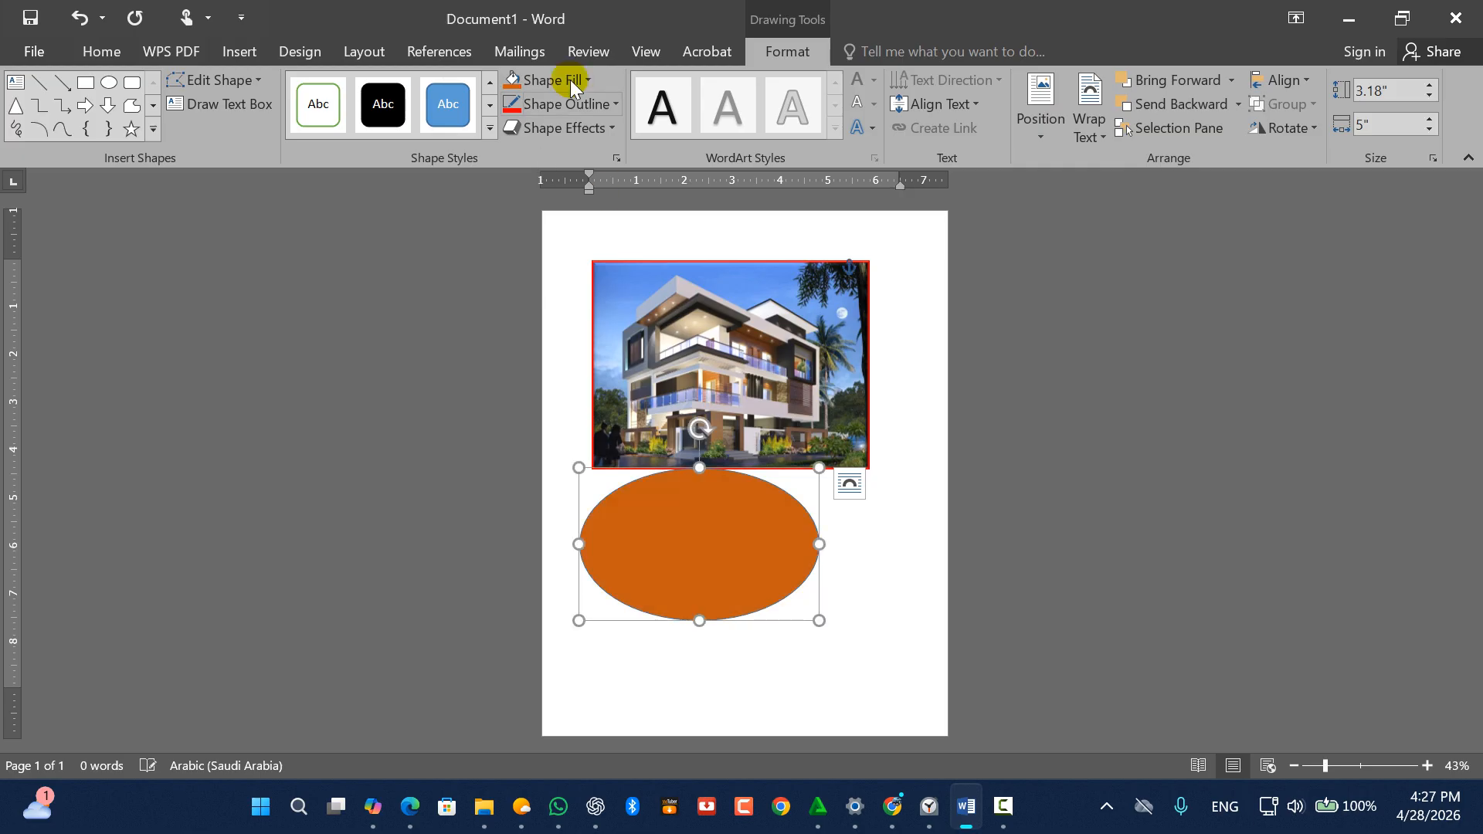
click(383, 103)
Draw a rounded rectangle about 2.19" by 2.6" overlapping the oval's right side and fill it with dark green
click(132, 82)
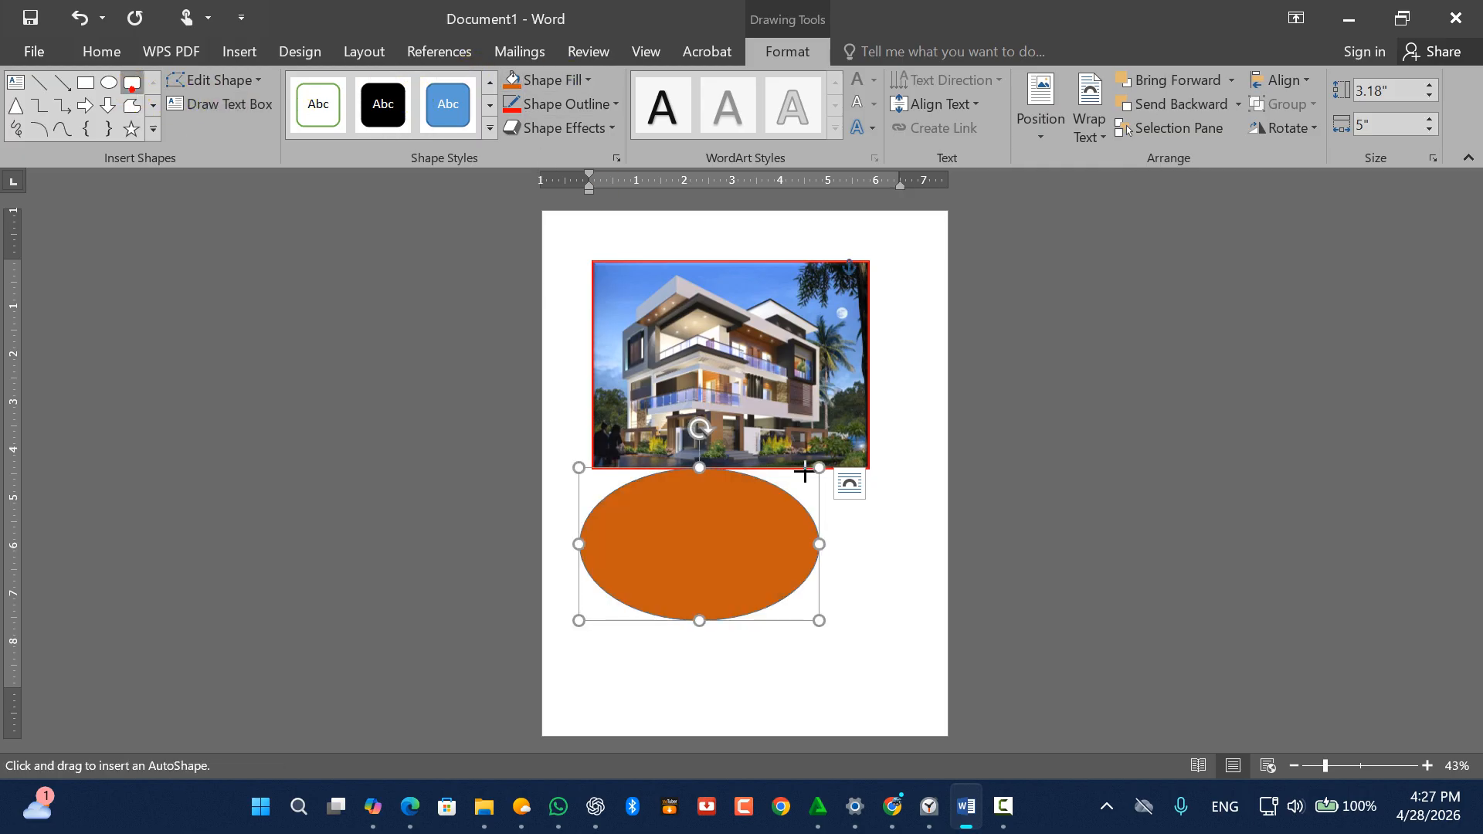
drag(902, 508, 774, 618)
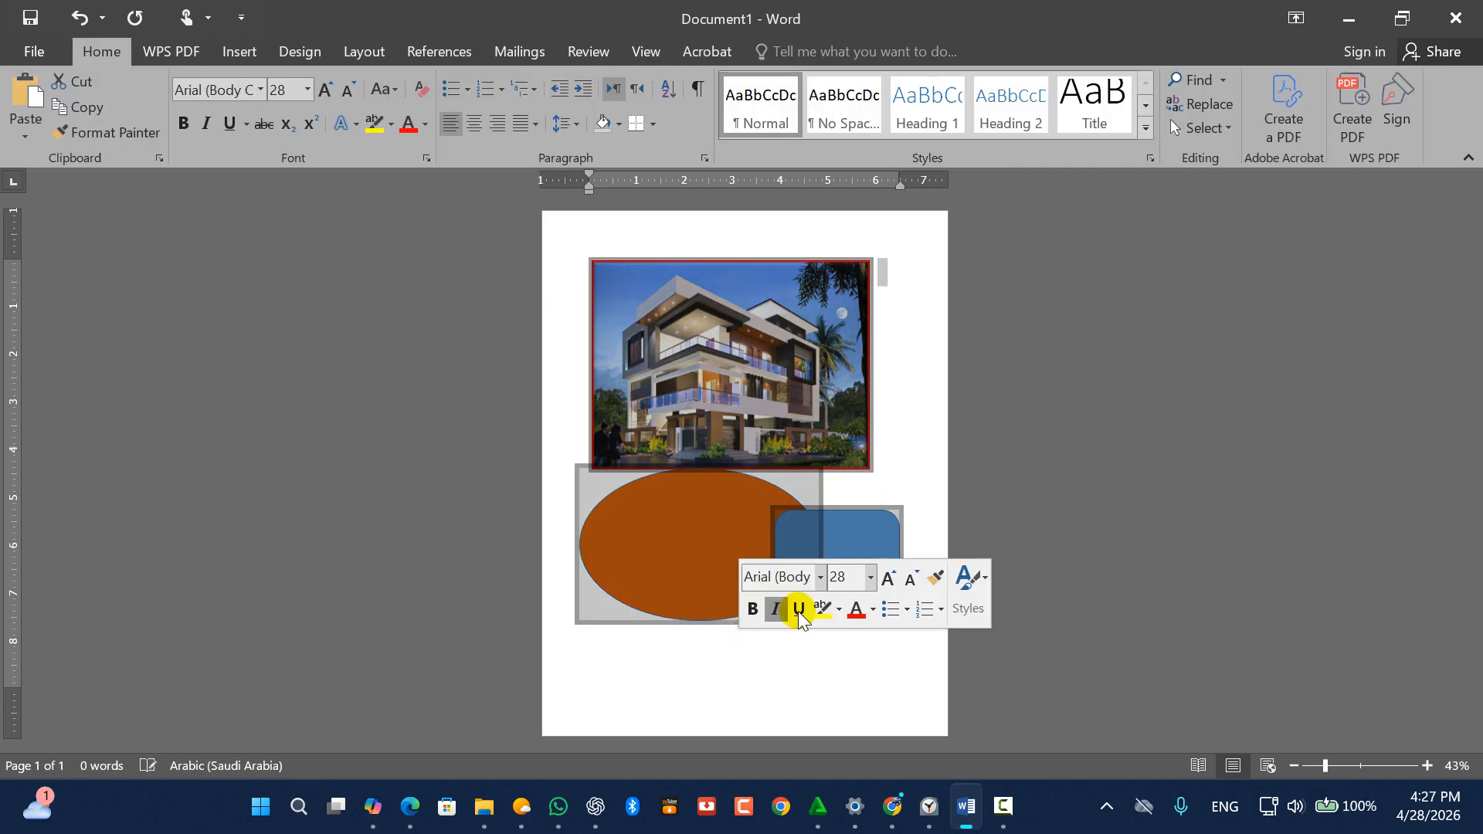
click(844, 551)
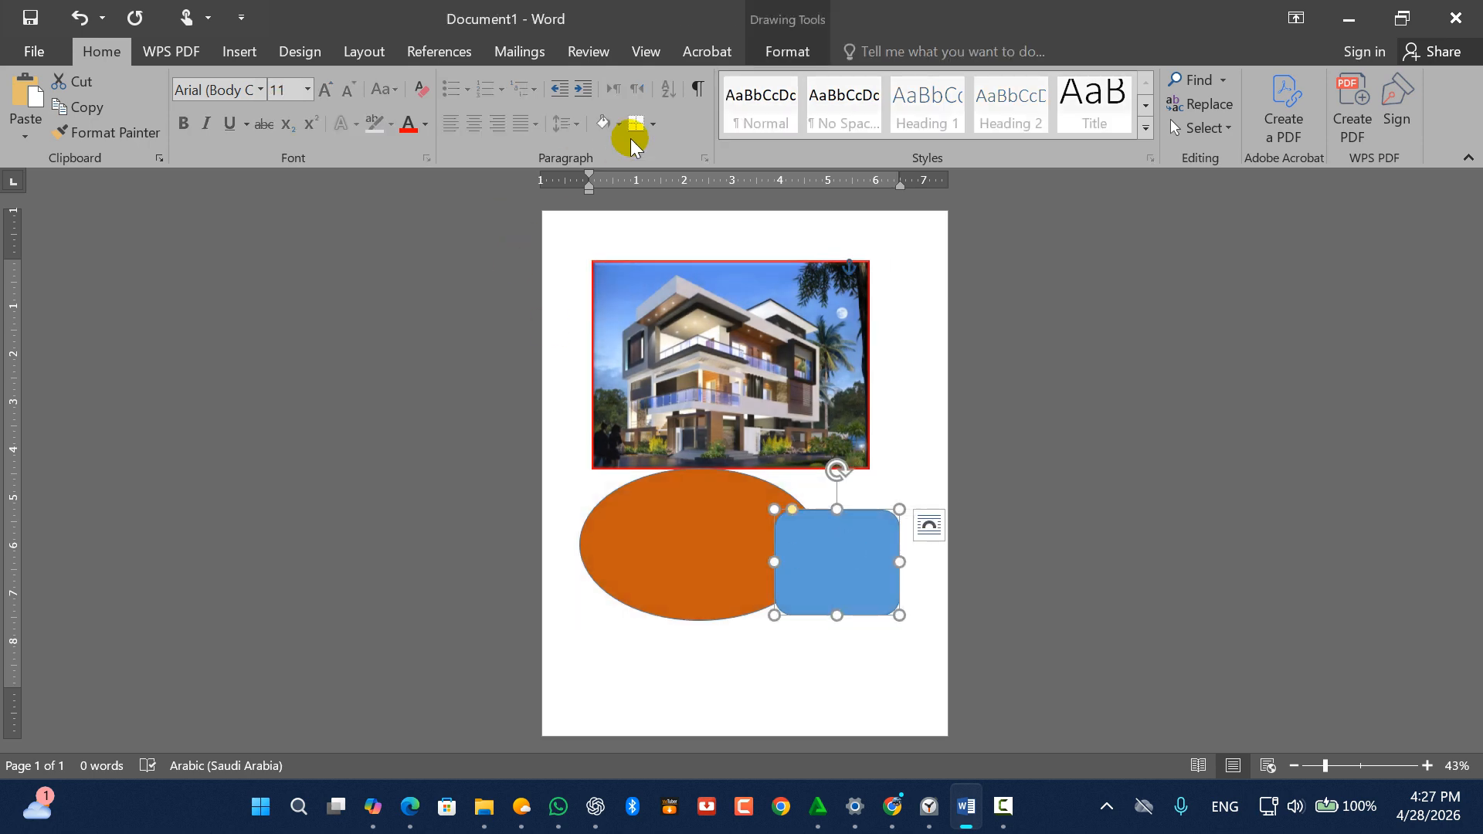
click(786, 51)
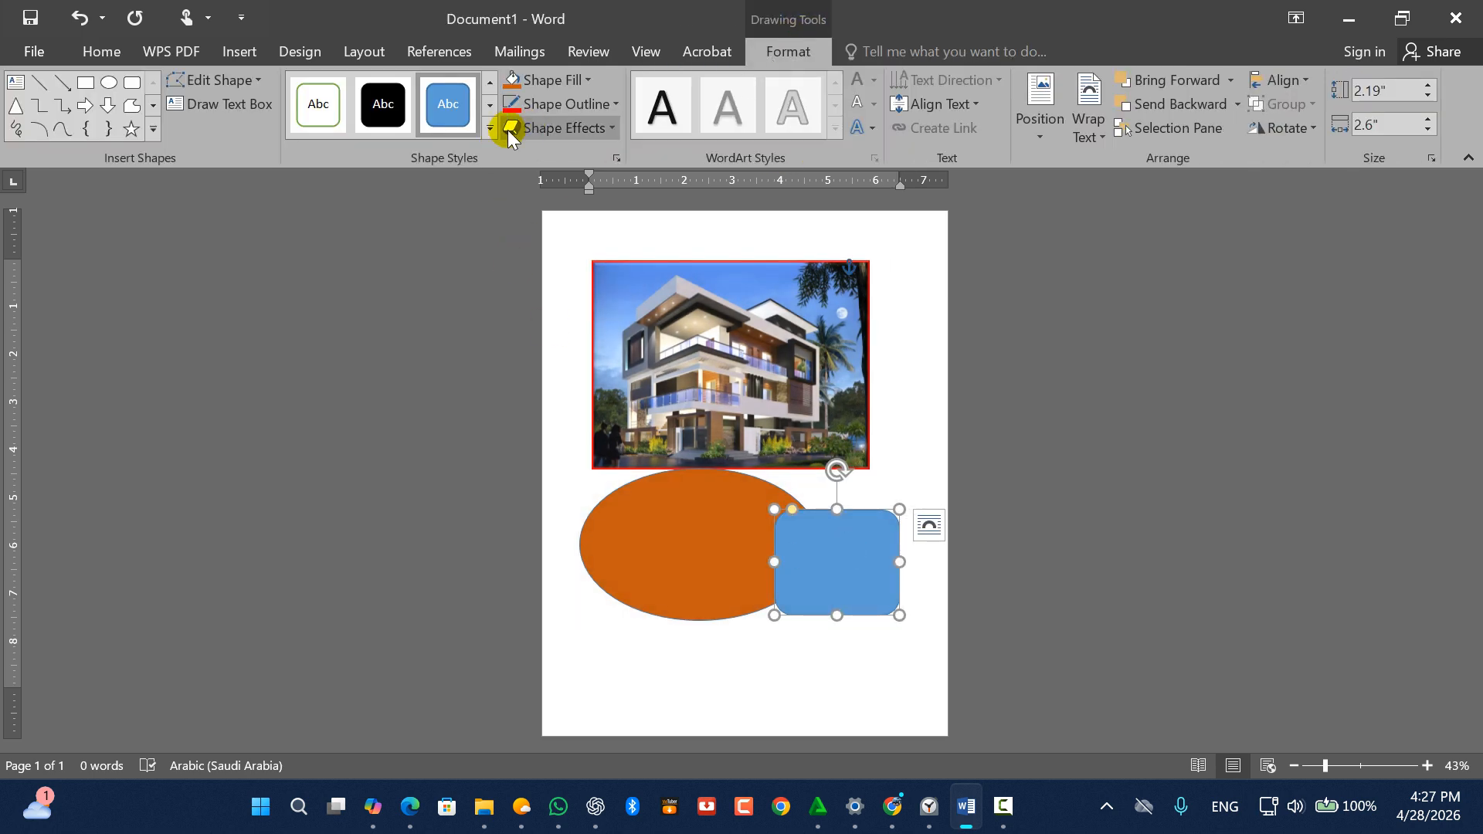
click(581, 77)
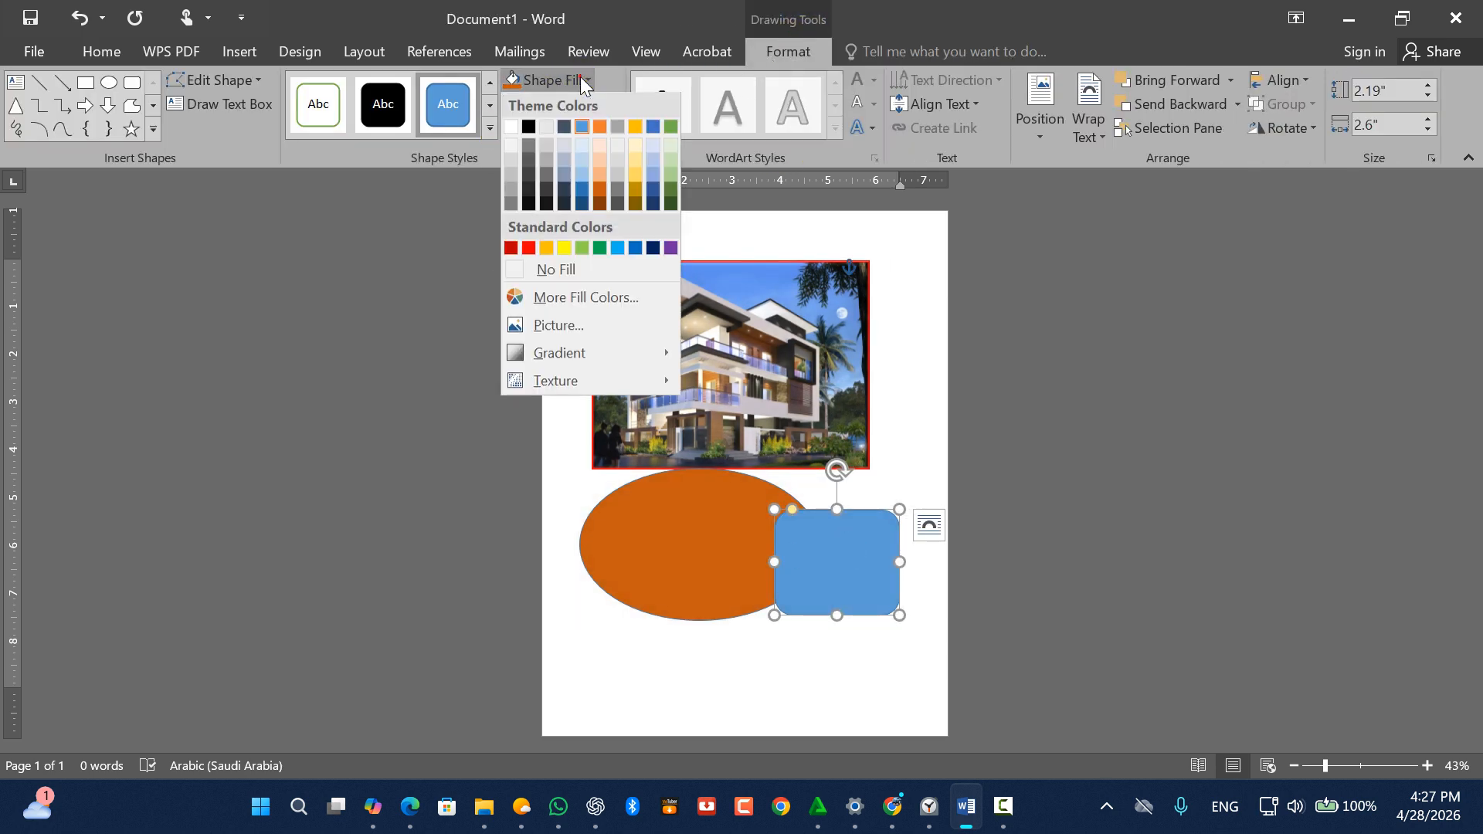
click(672, 189)
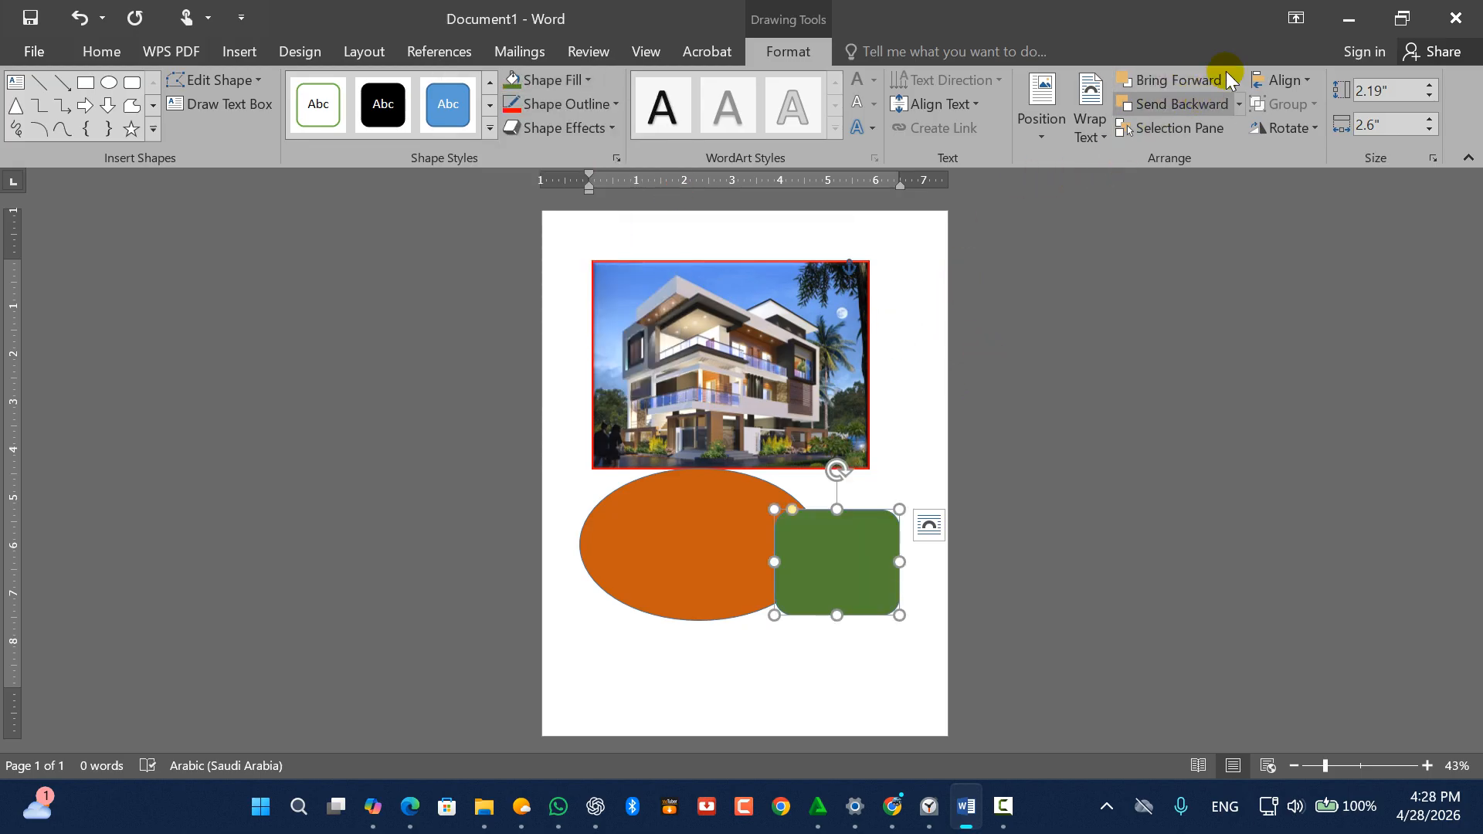
Move the green rectangle over the house picture's lower-right corner and the orange oval onto the picture, then select the picture
drag(823, 572, 855, 485)
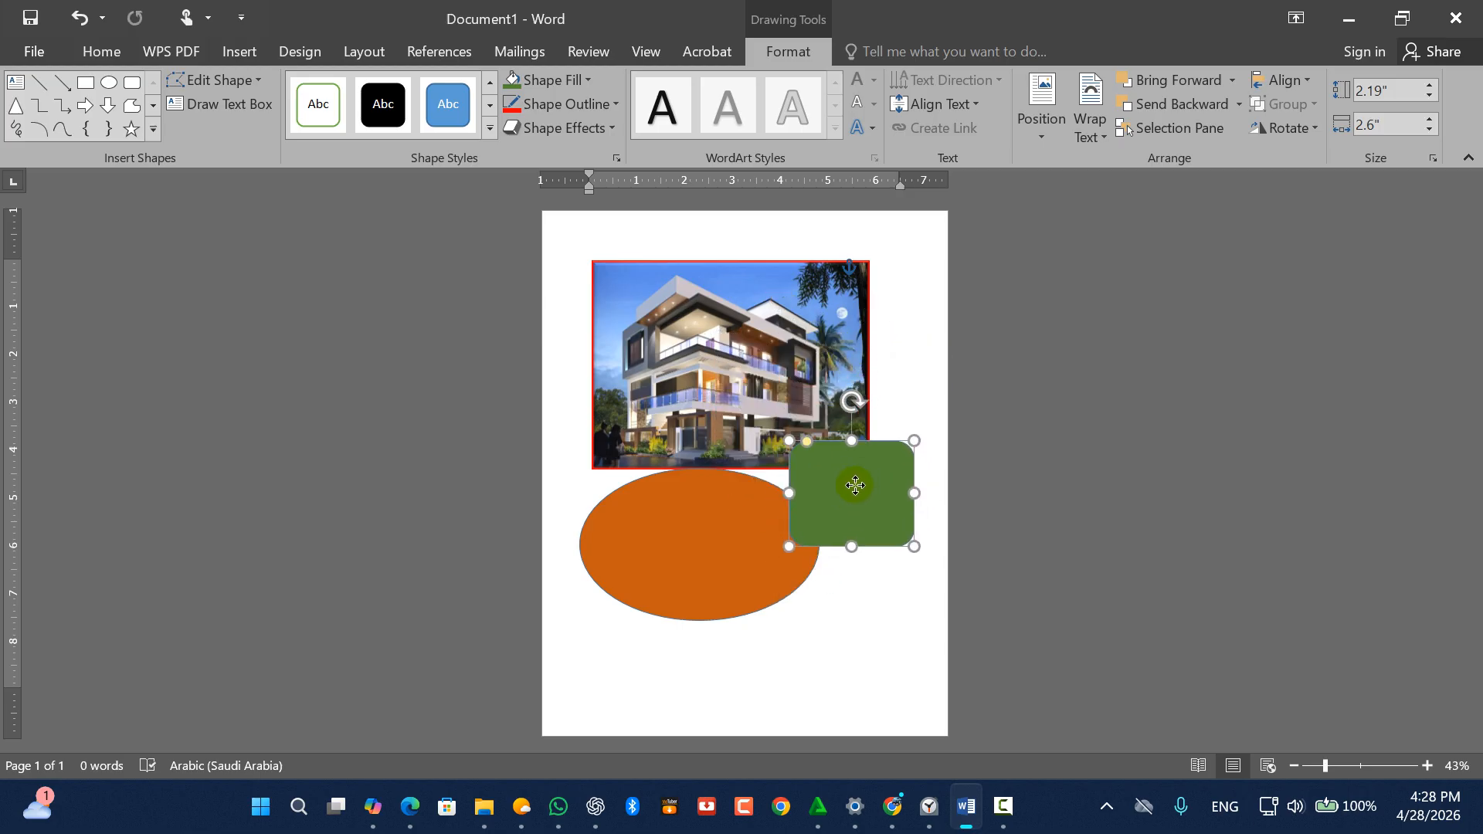
drag(695, 519, 712, 379)
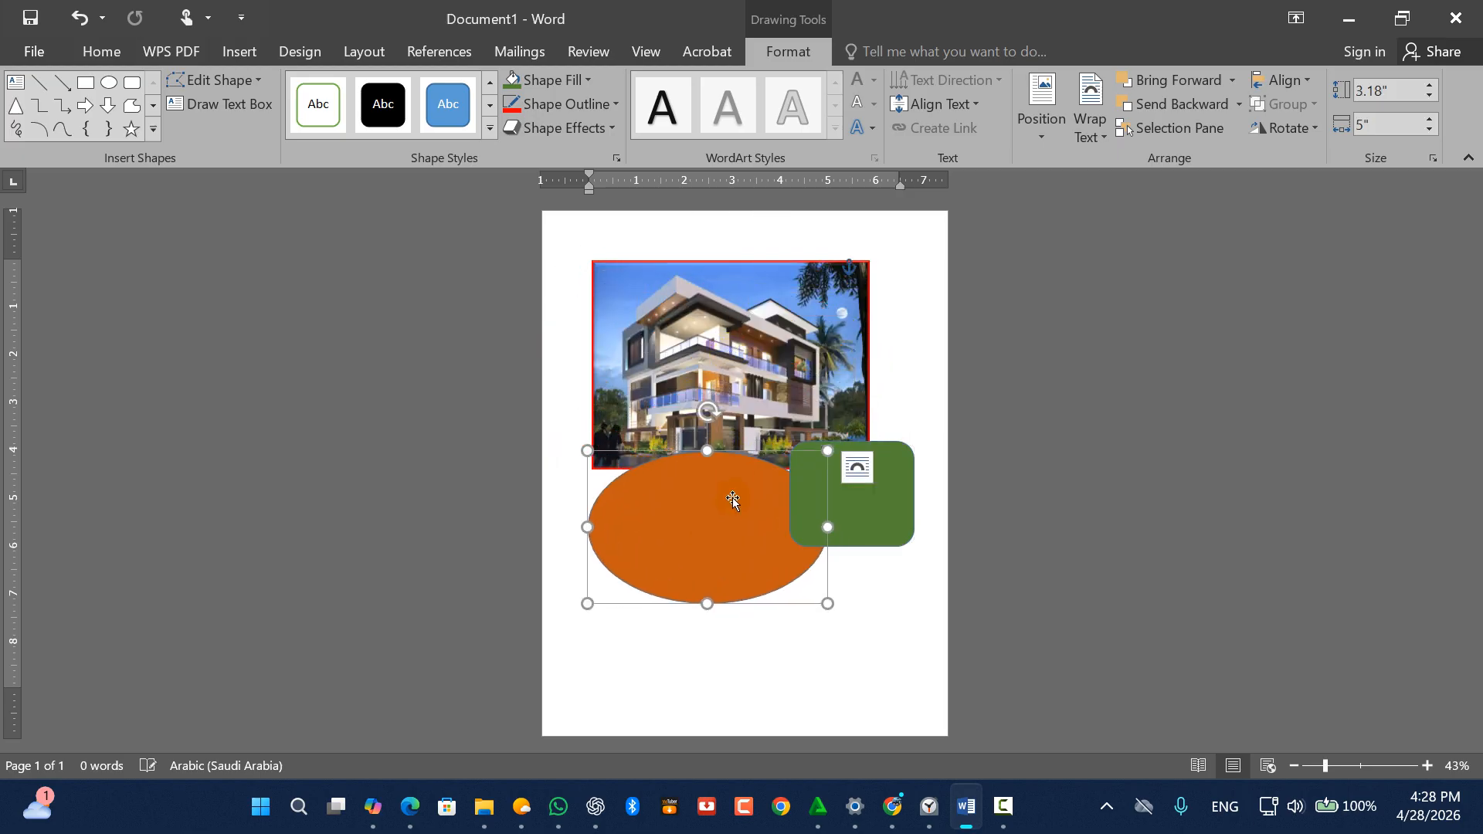
drag(733, 500, 757, 420)
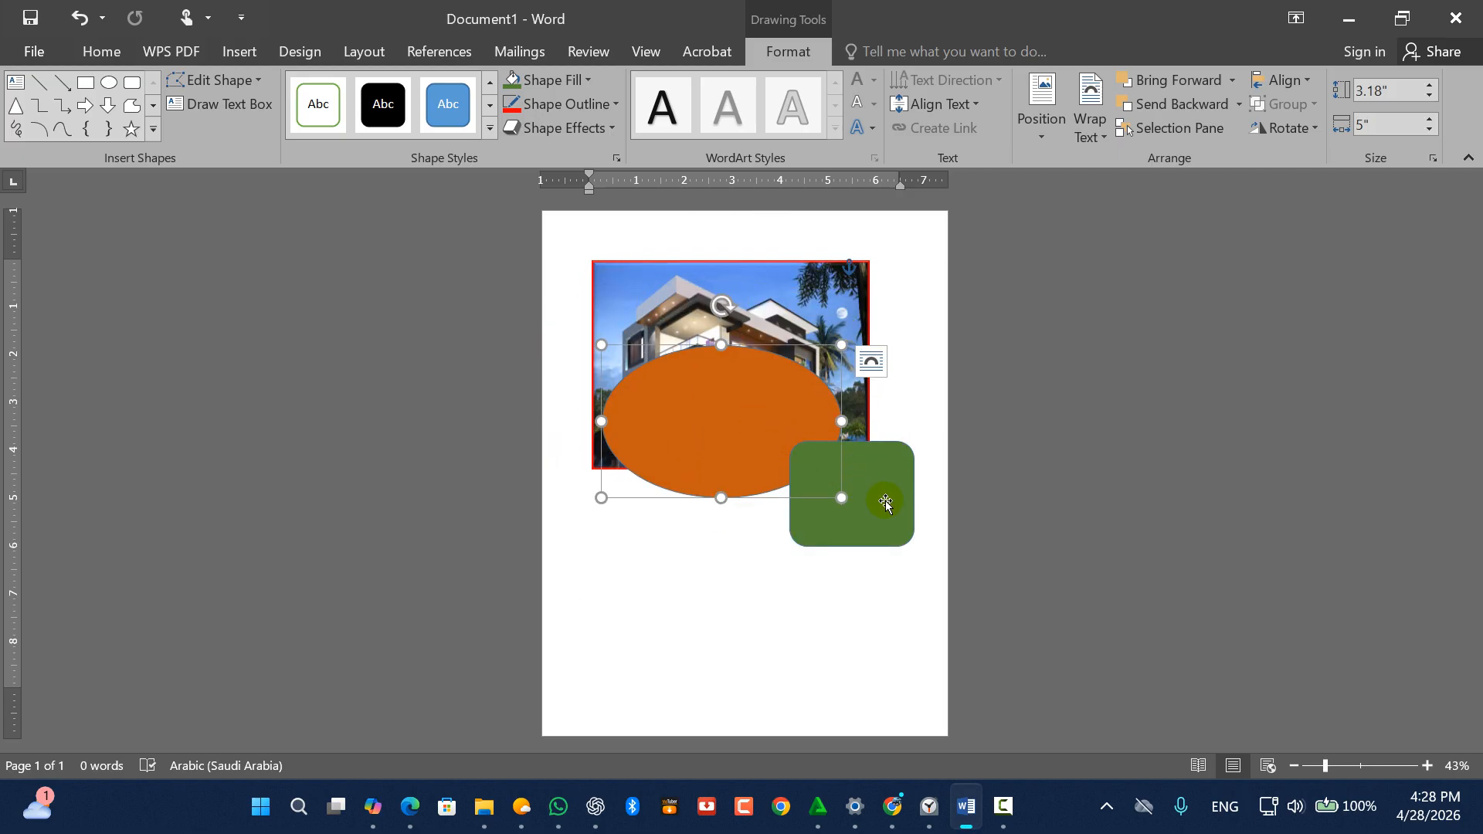
click(777, 301)
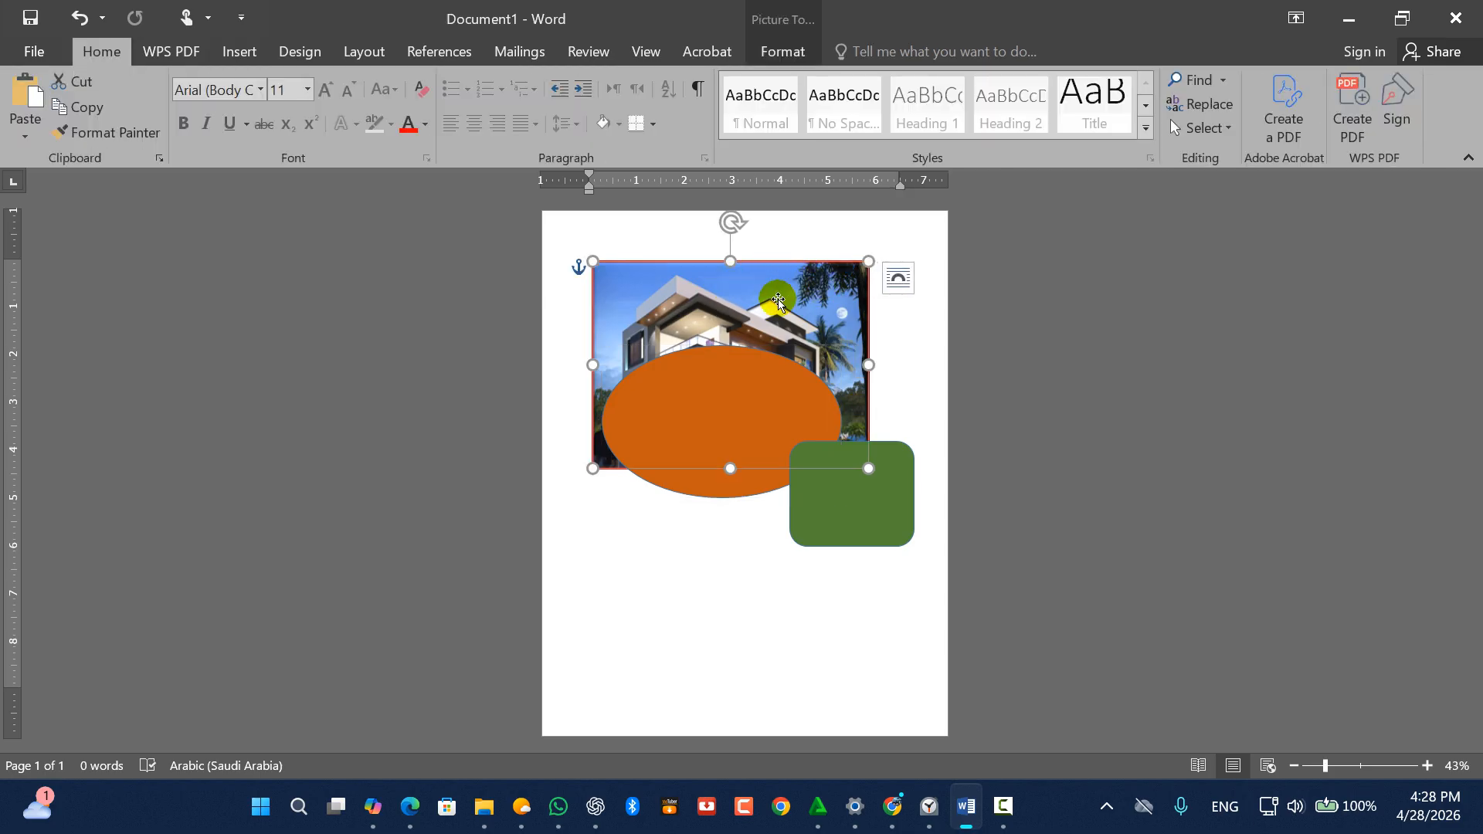
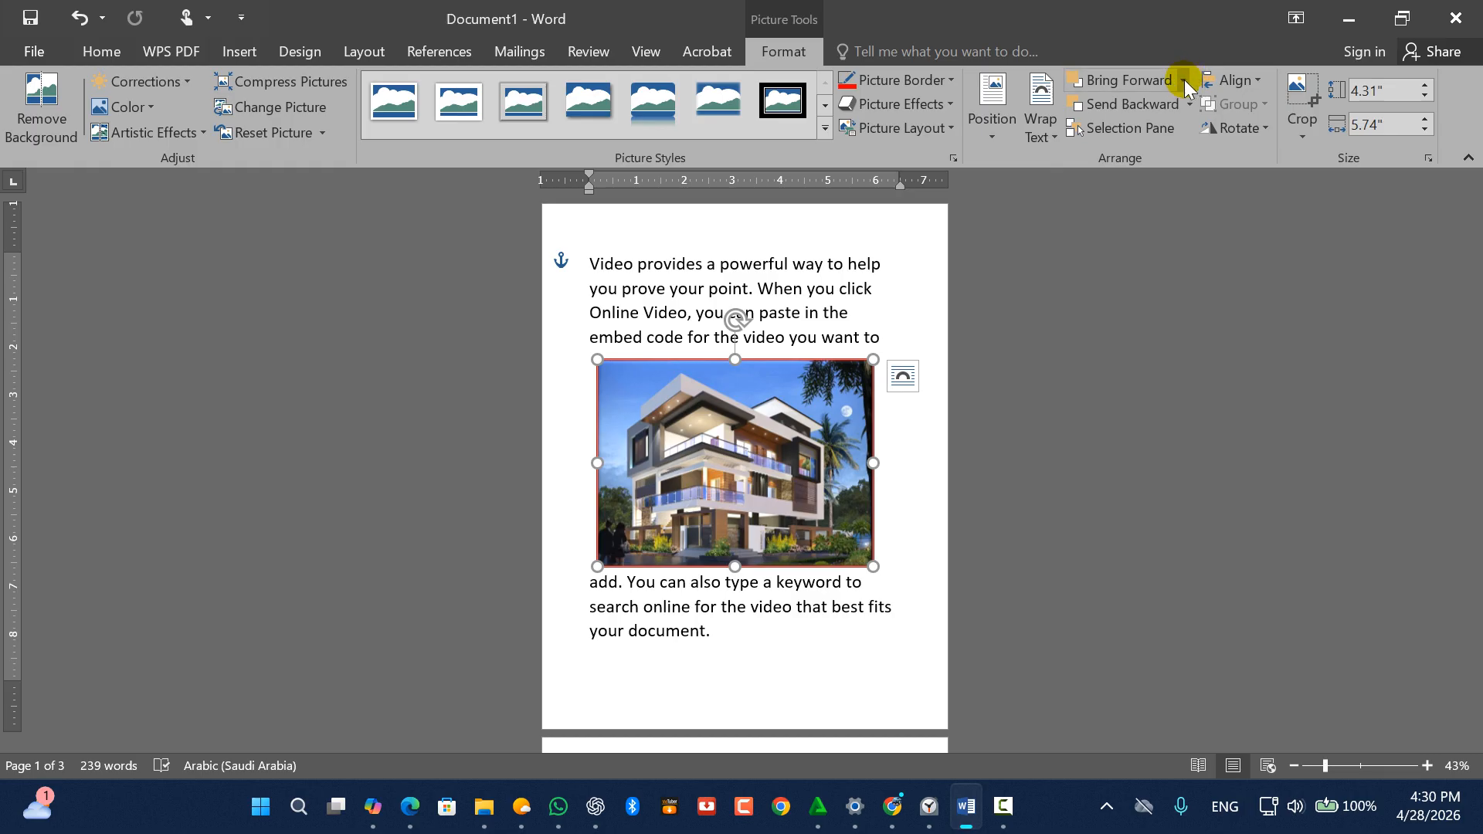
Try Bring in Front of Text and Send Behind Text on the square-wrapped house picture
click(1183, 81)
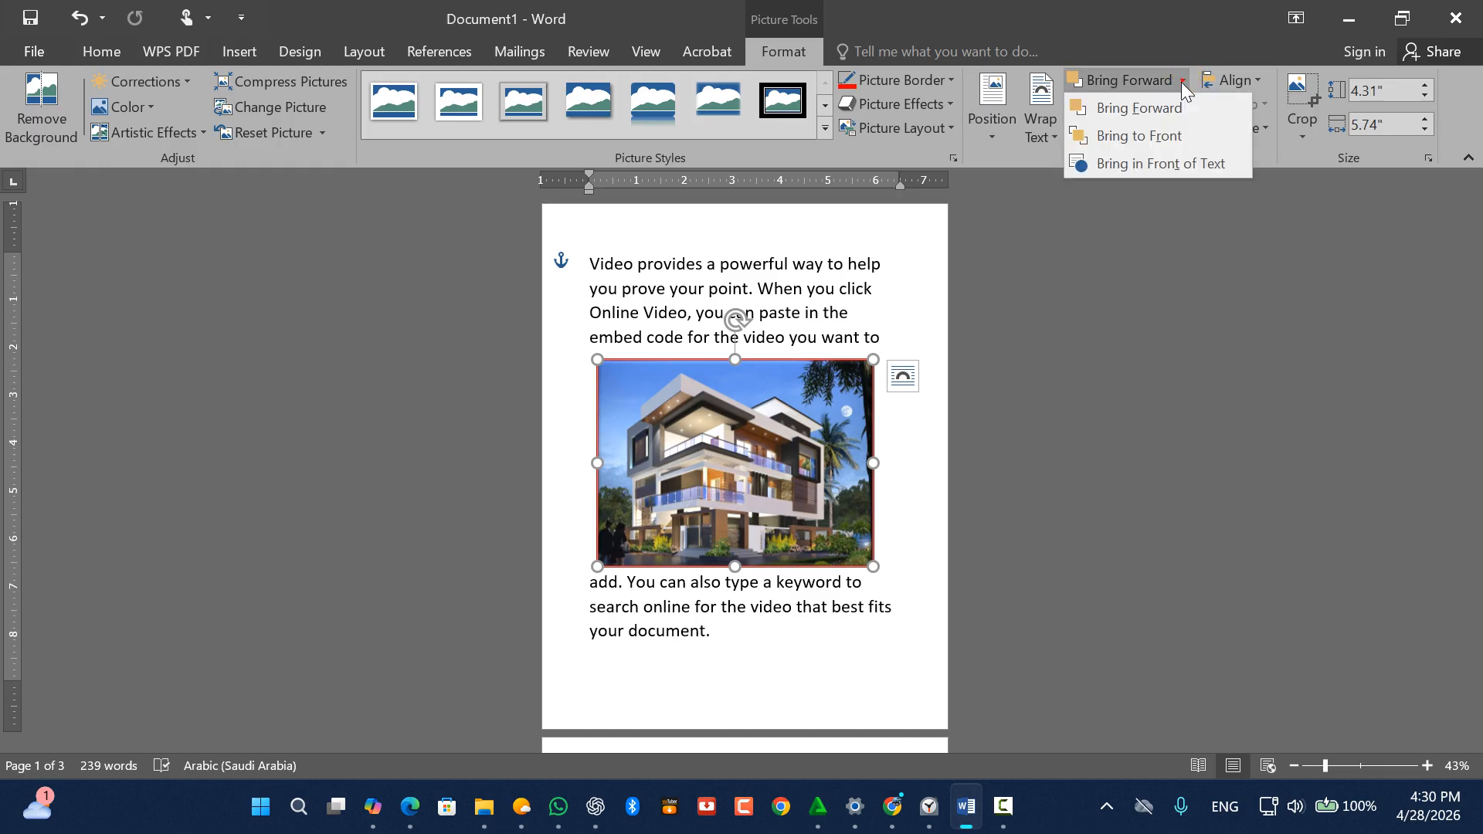
click(1137, 163)
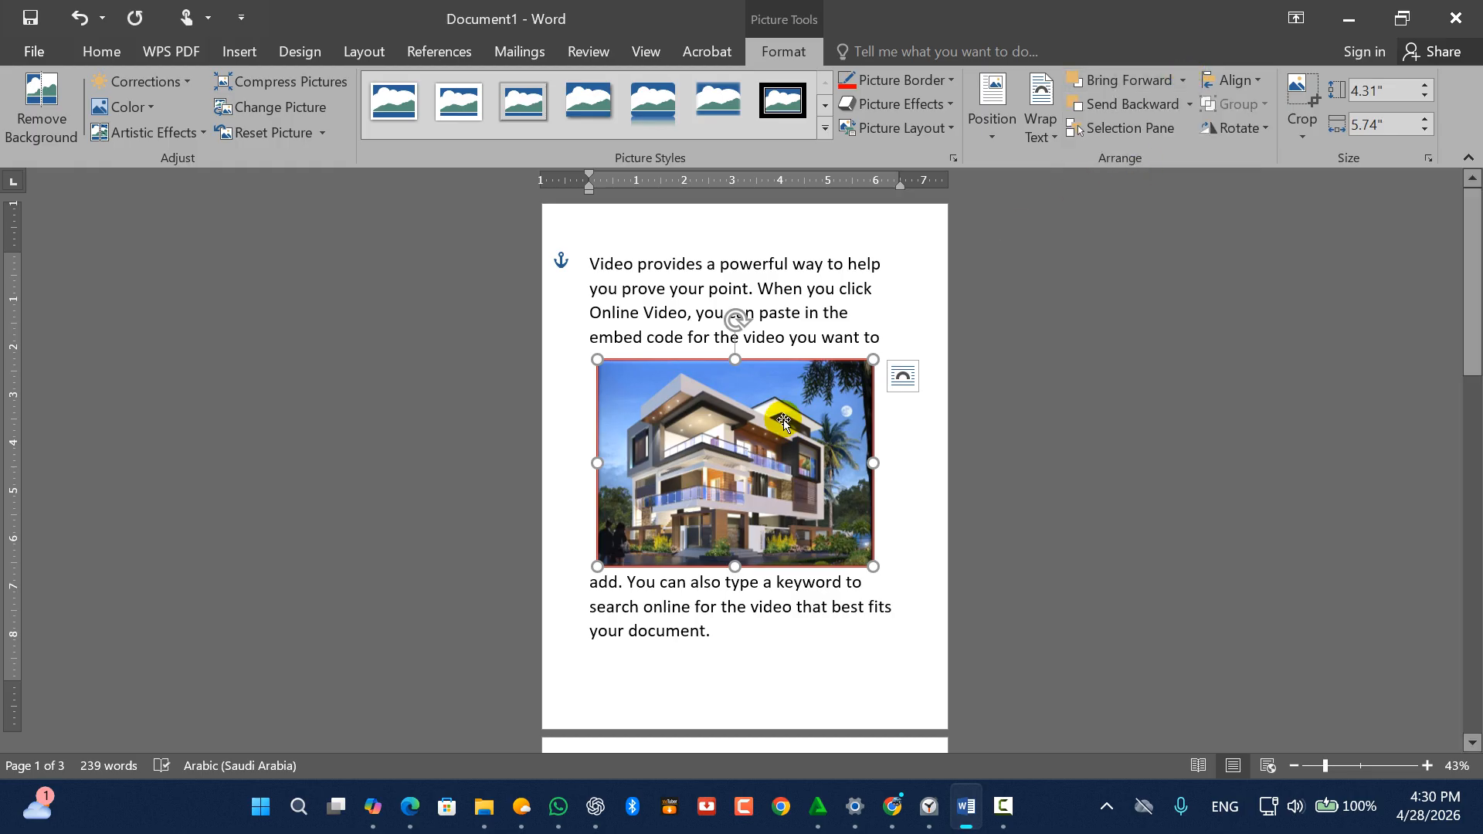
click(1188, 104)
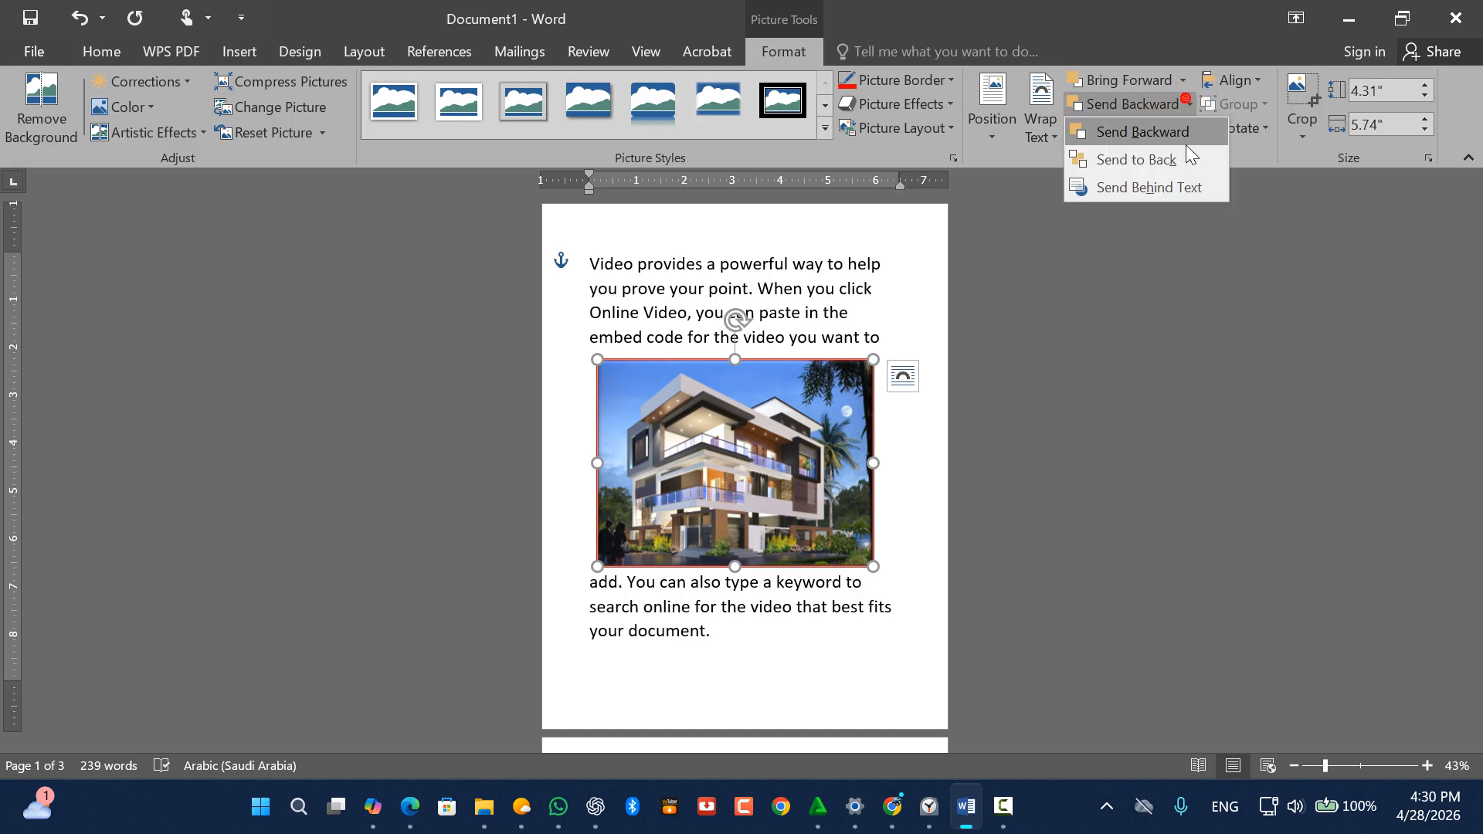
click(1166, 189)
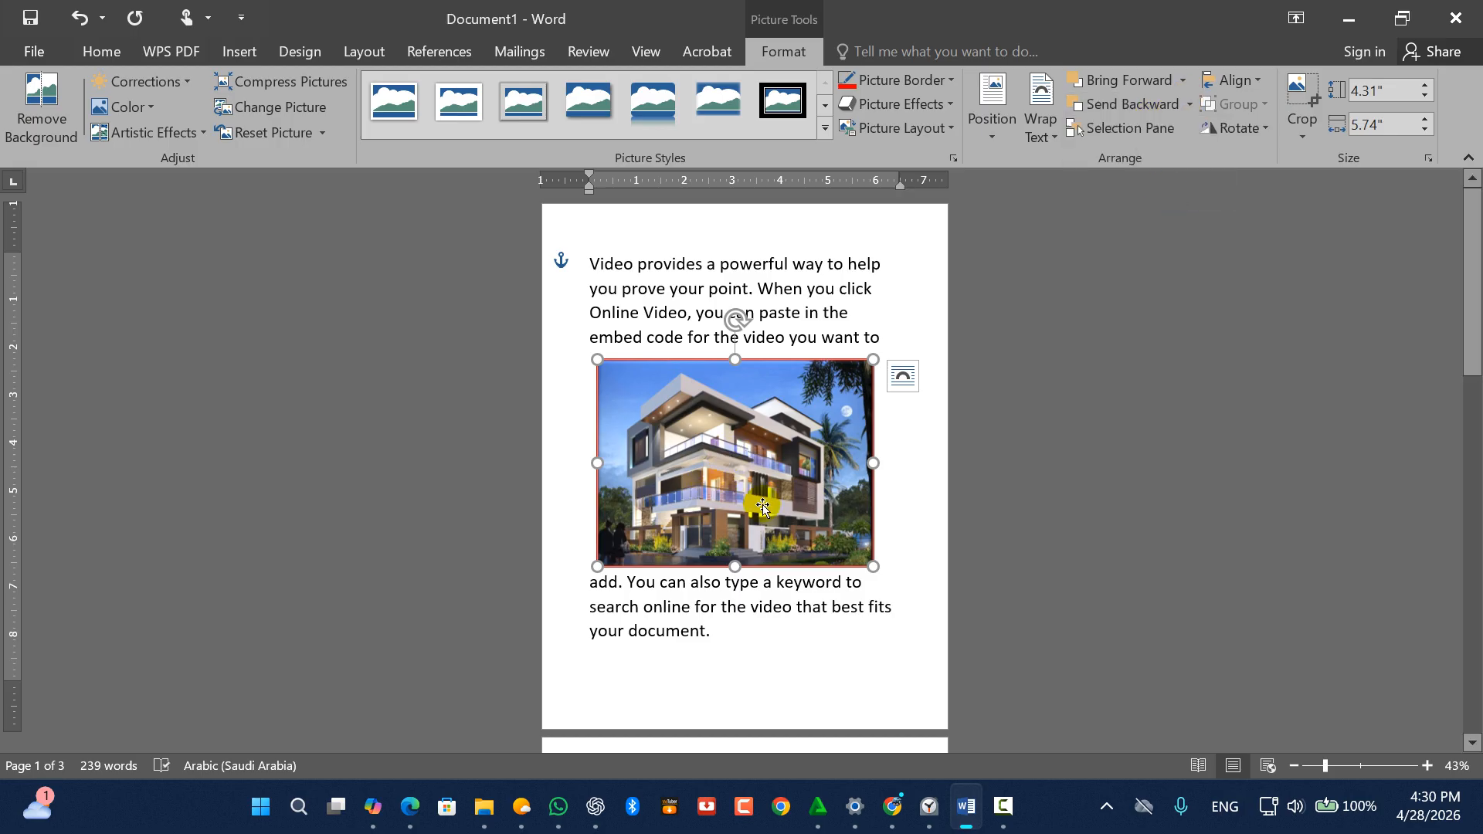
mouse_move(763, 506)
mouse_down()
mouse_move(762, 311)
mouse_move(765, 506)
mouse_up()
Set the house picture's text wrapping to Behind Text and shift the picture slightly down over the paragraphs
click(1053, 136)
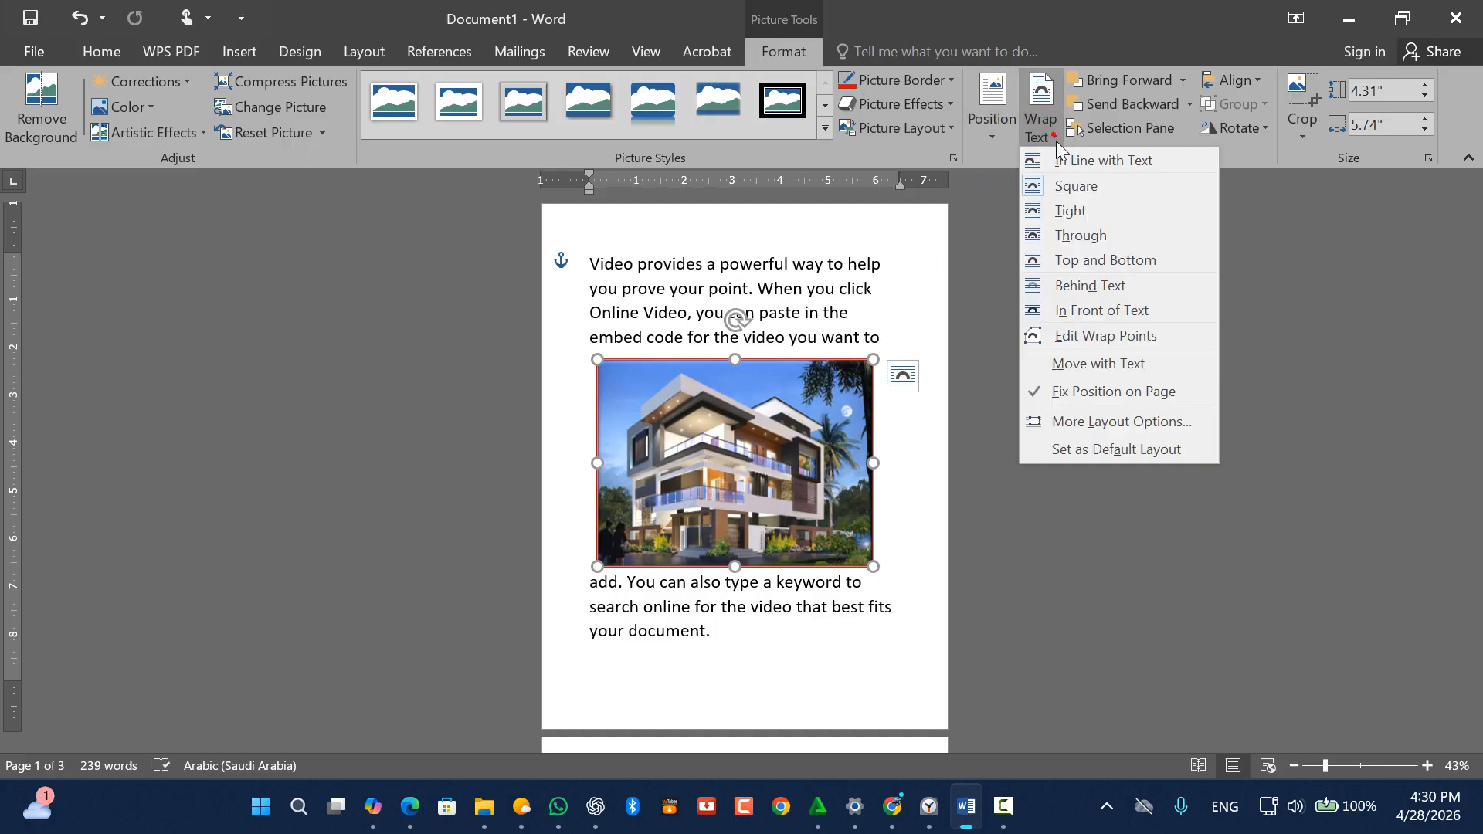
click(1071, 294)
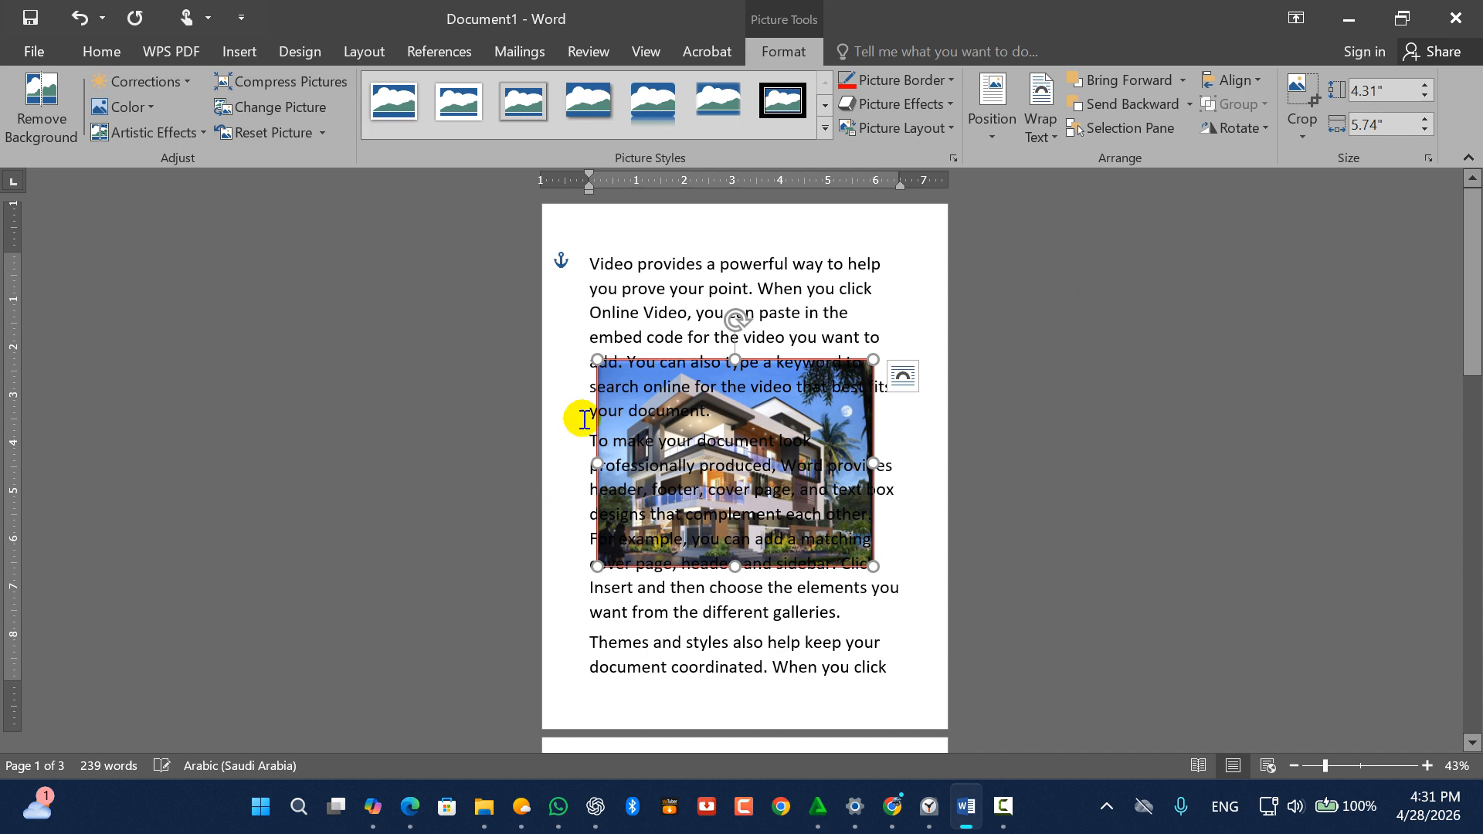
drag(718, 461, 726, 423)
click(734, 410)
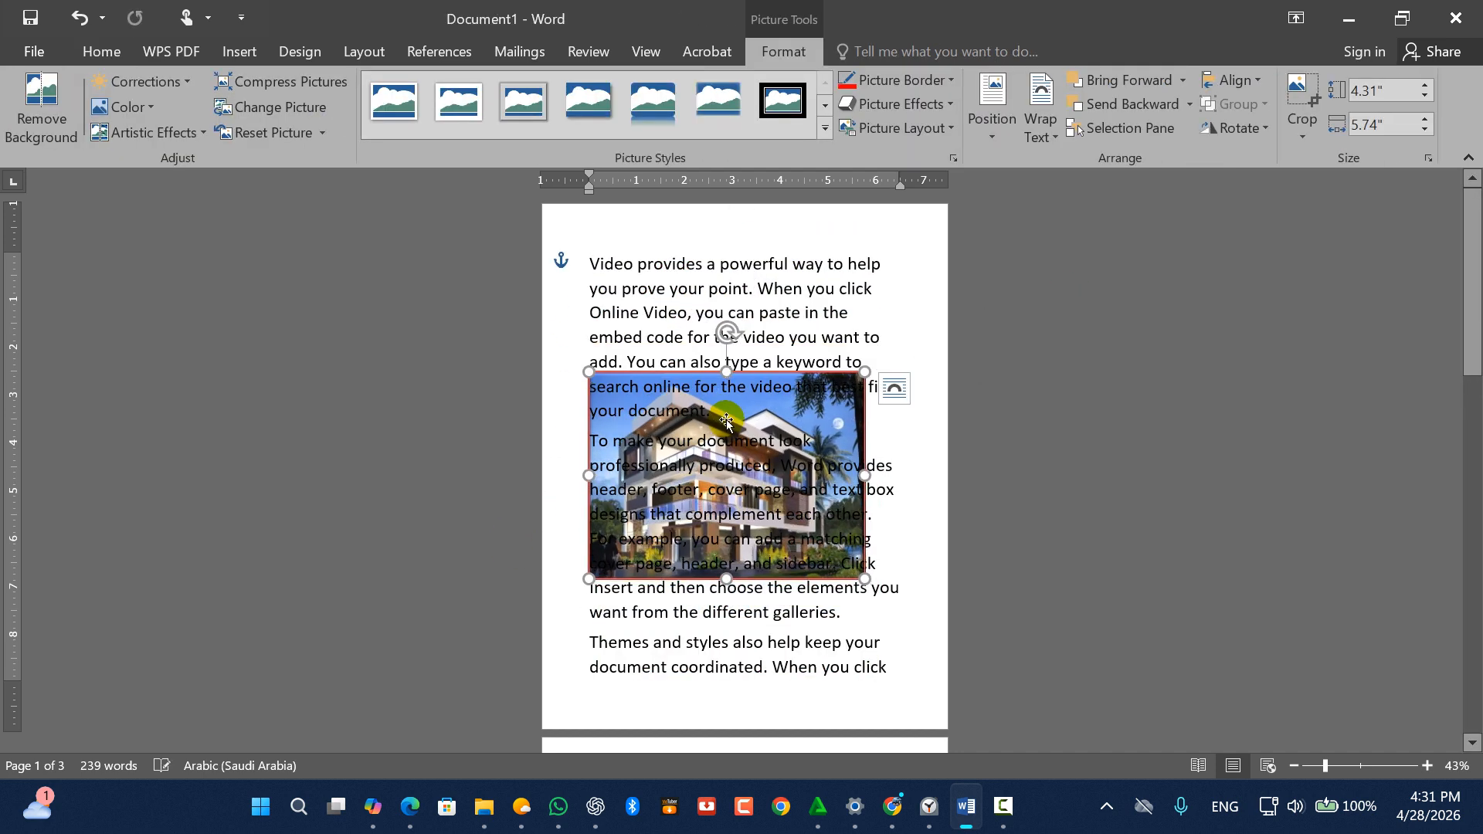
Try Bring in Front of Text on the house picture, and send it back behind the text
click(1181, 80)
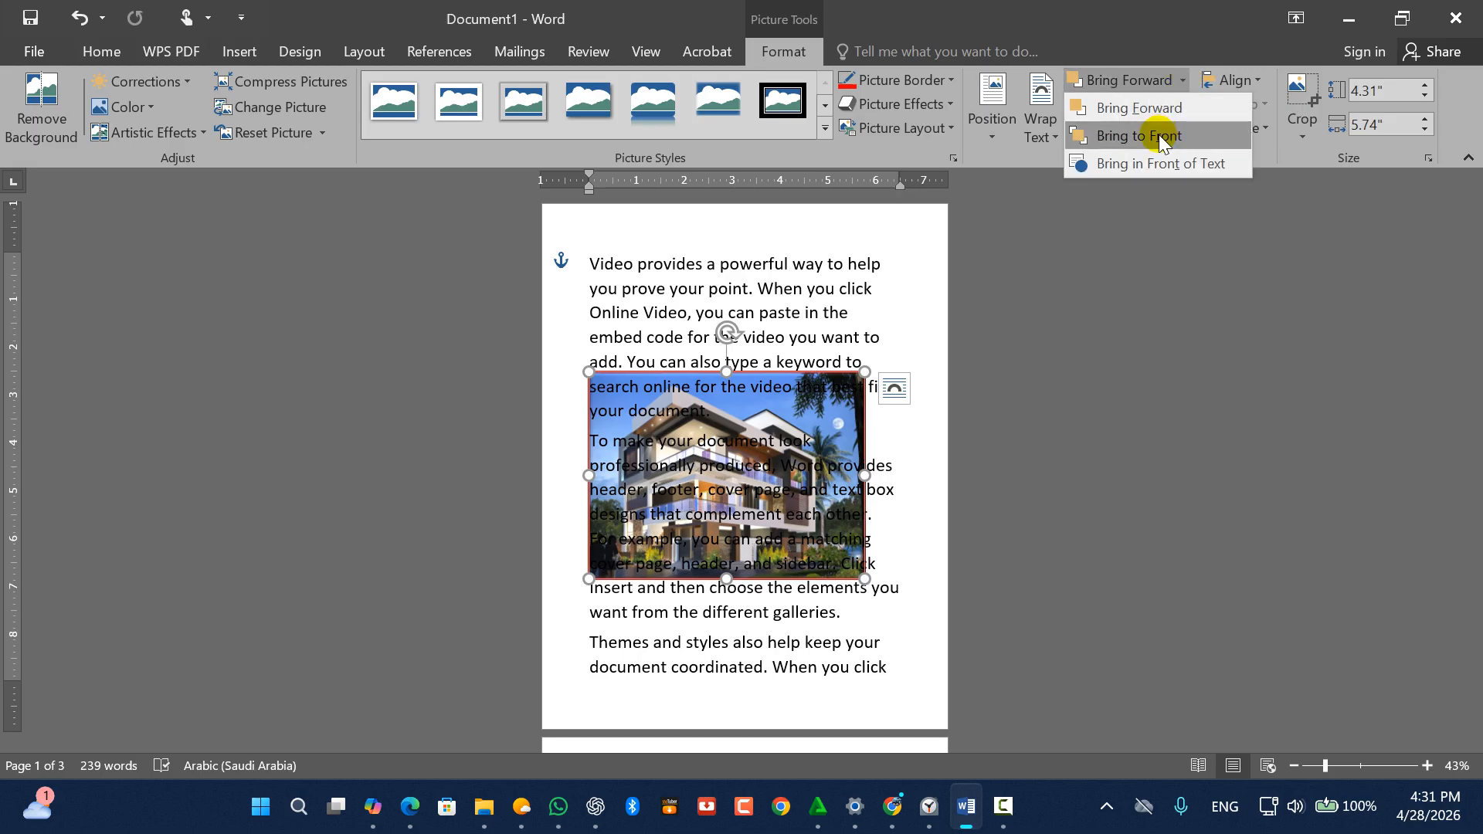
click(1200, 164)
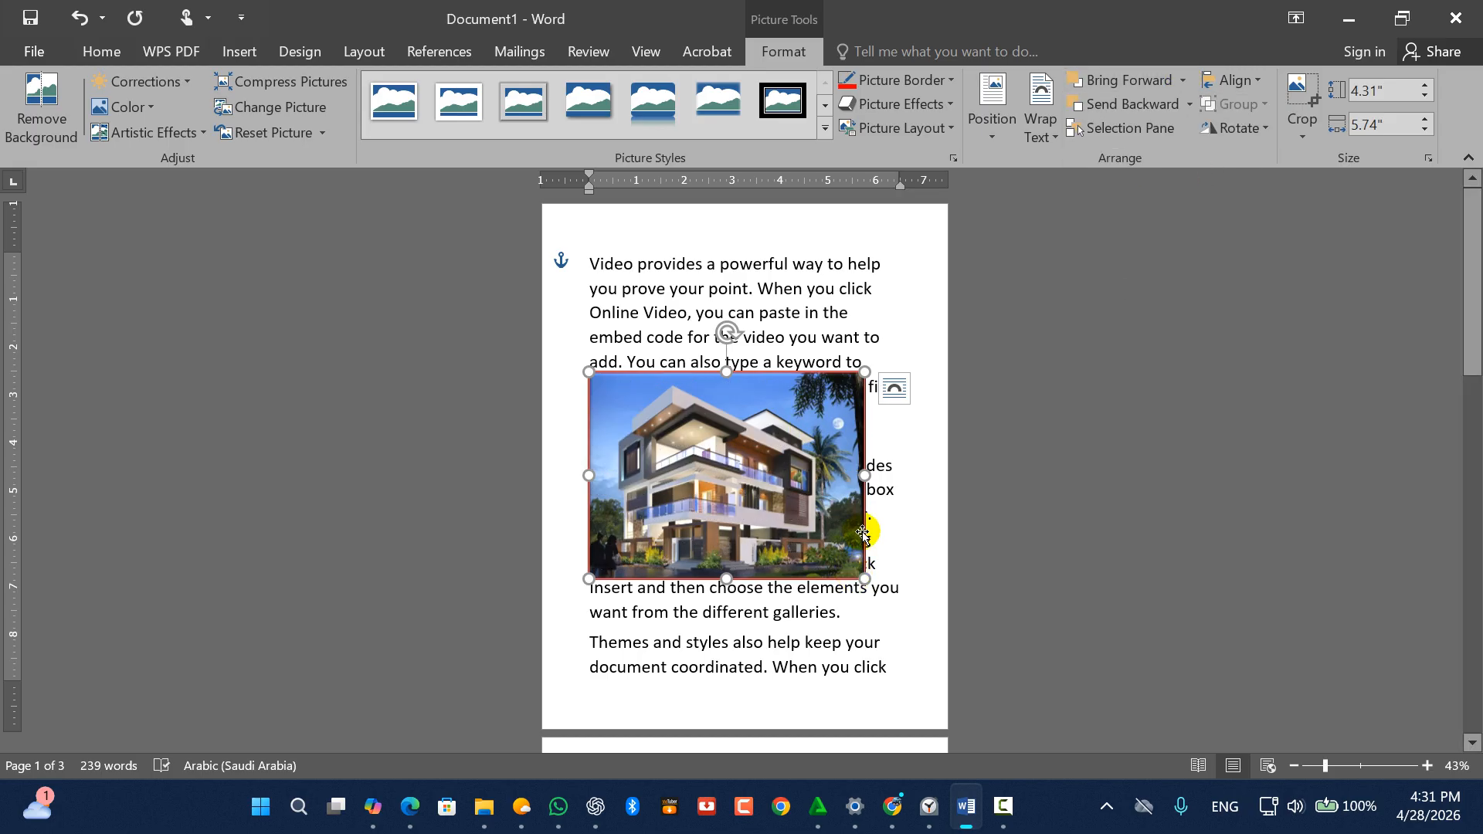
click(1189, 104)
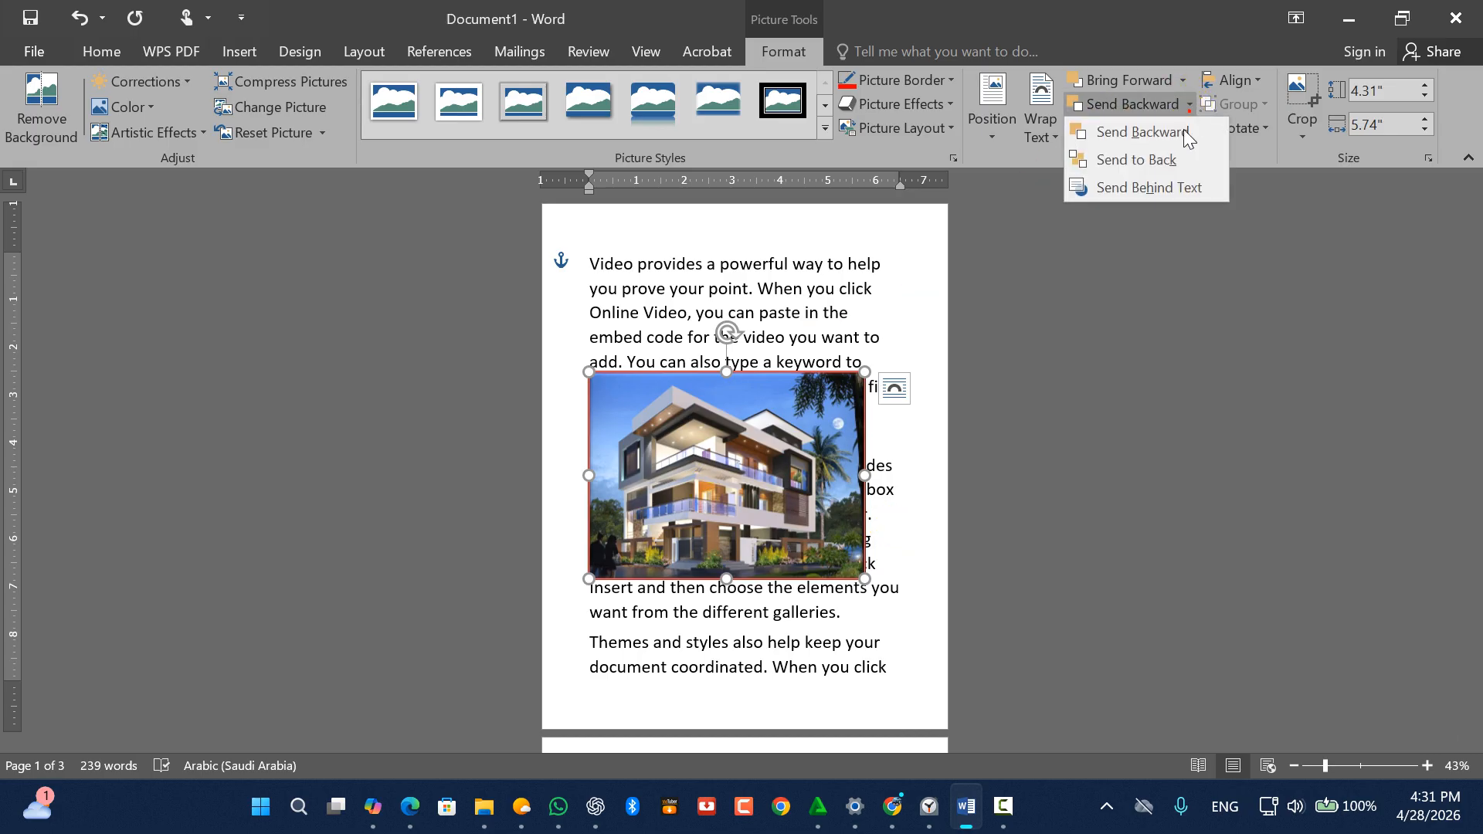
click(1143, 188)
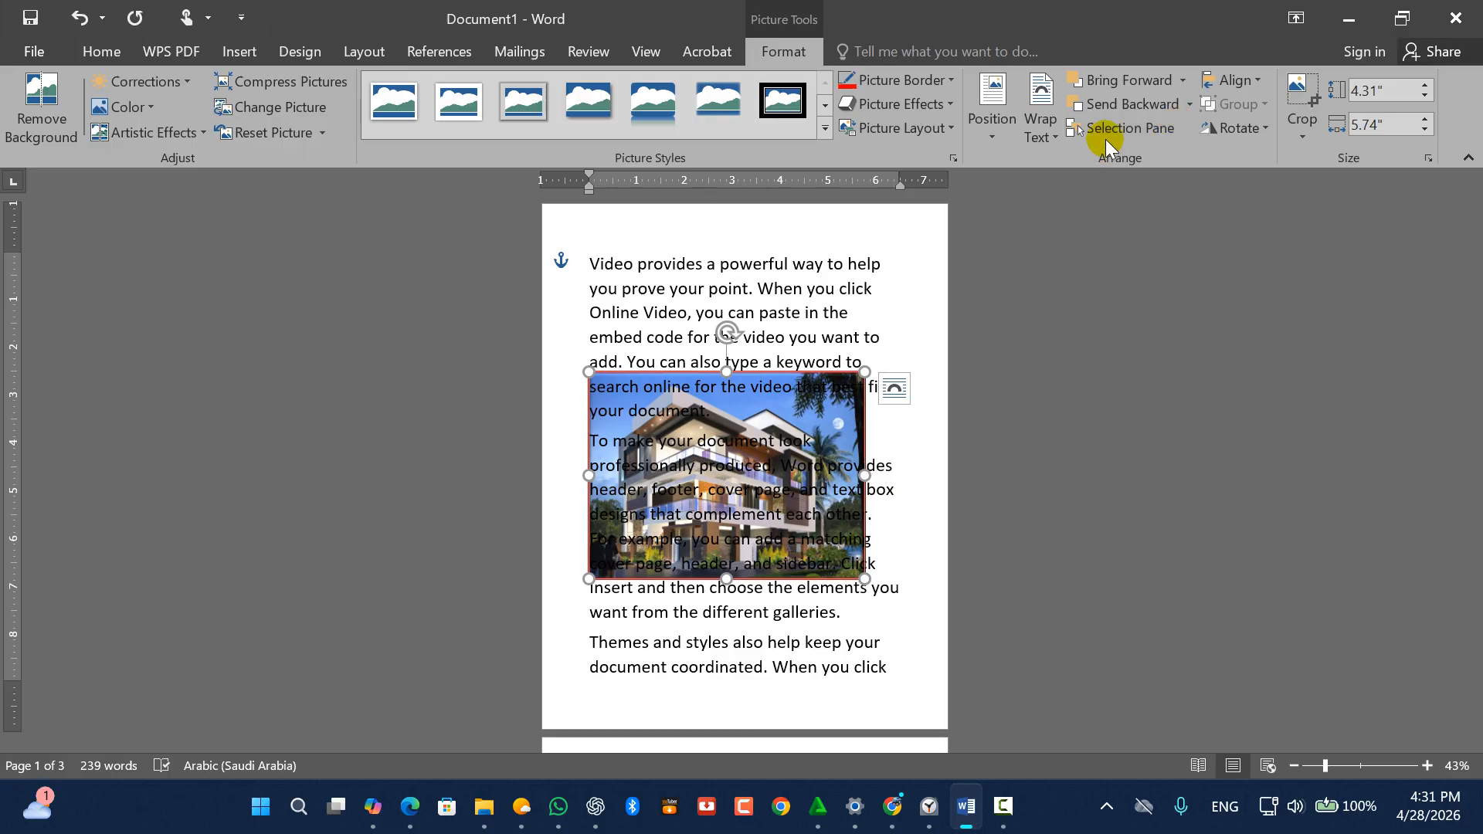
Open the Selection pane and draw an oval about 2.69" high by 3.26" wide overlapping the house picture's upper edge
click(1137, 141)
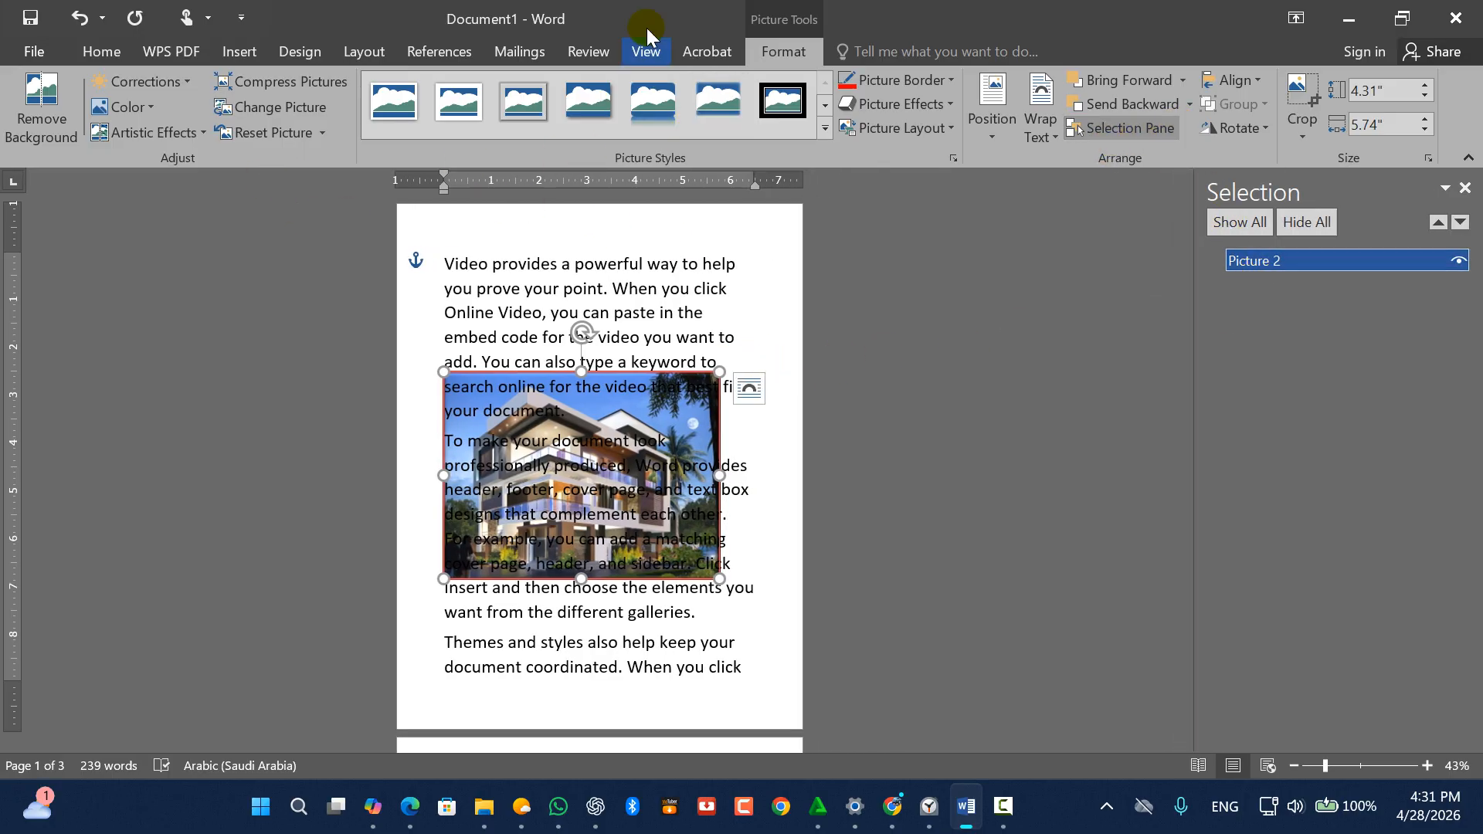
click(241, 56)
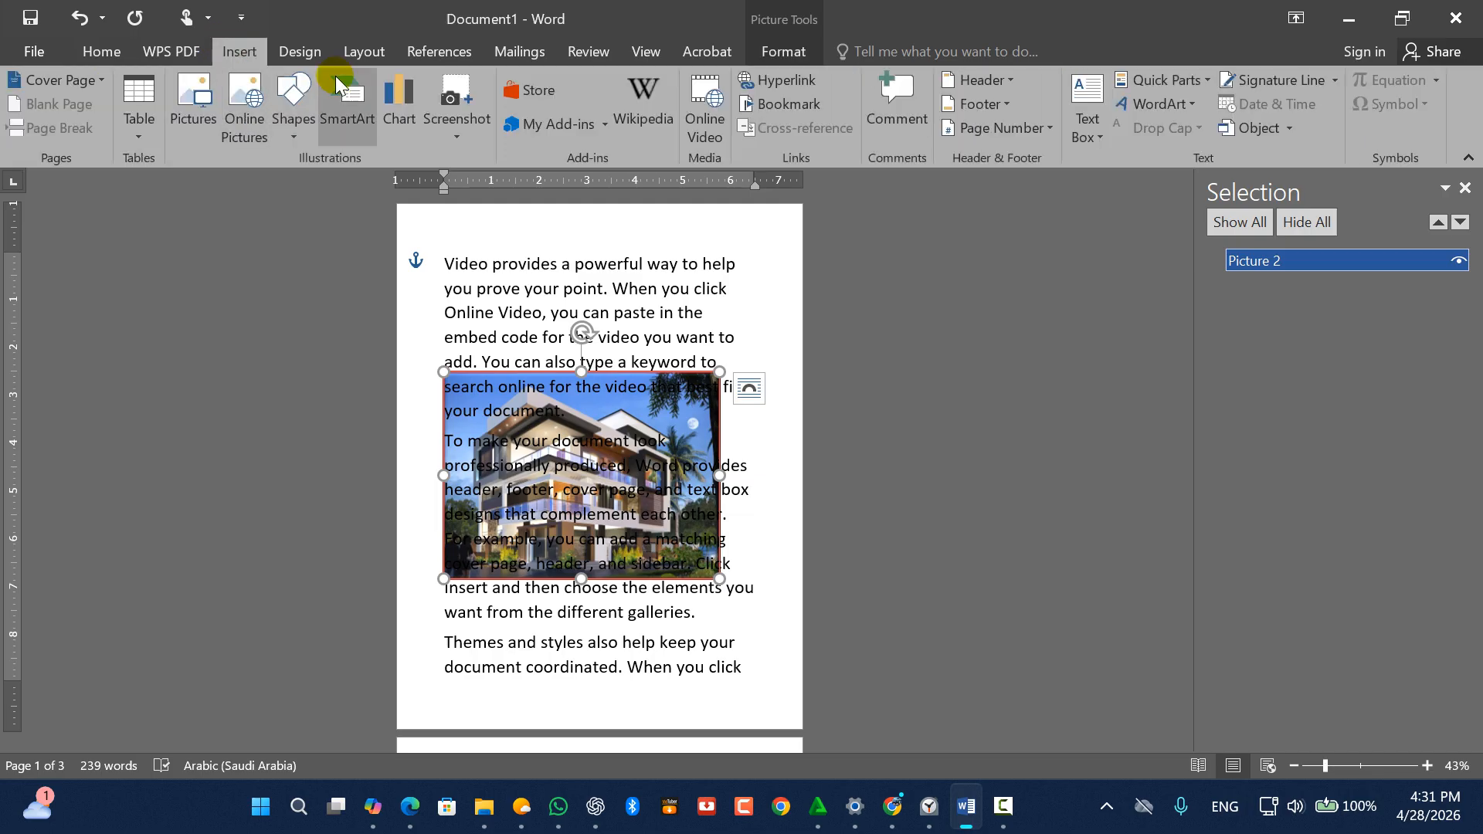
click(302, 123)
click(363, 187)
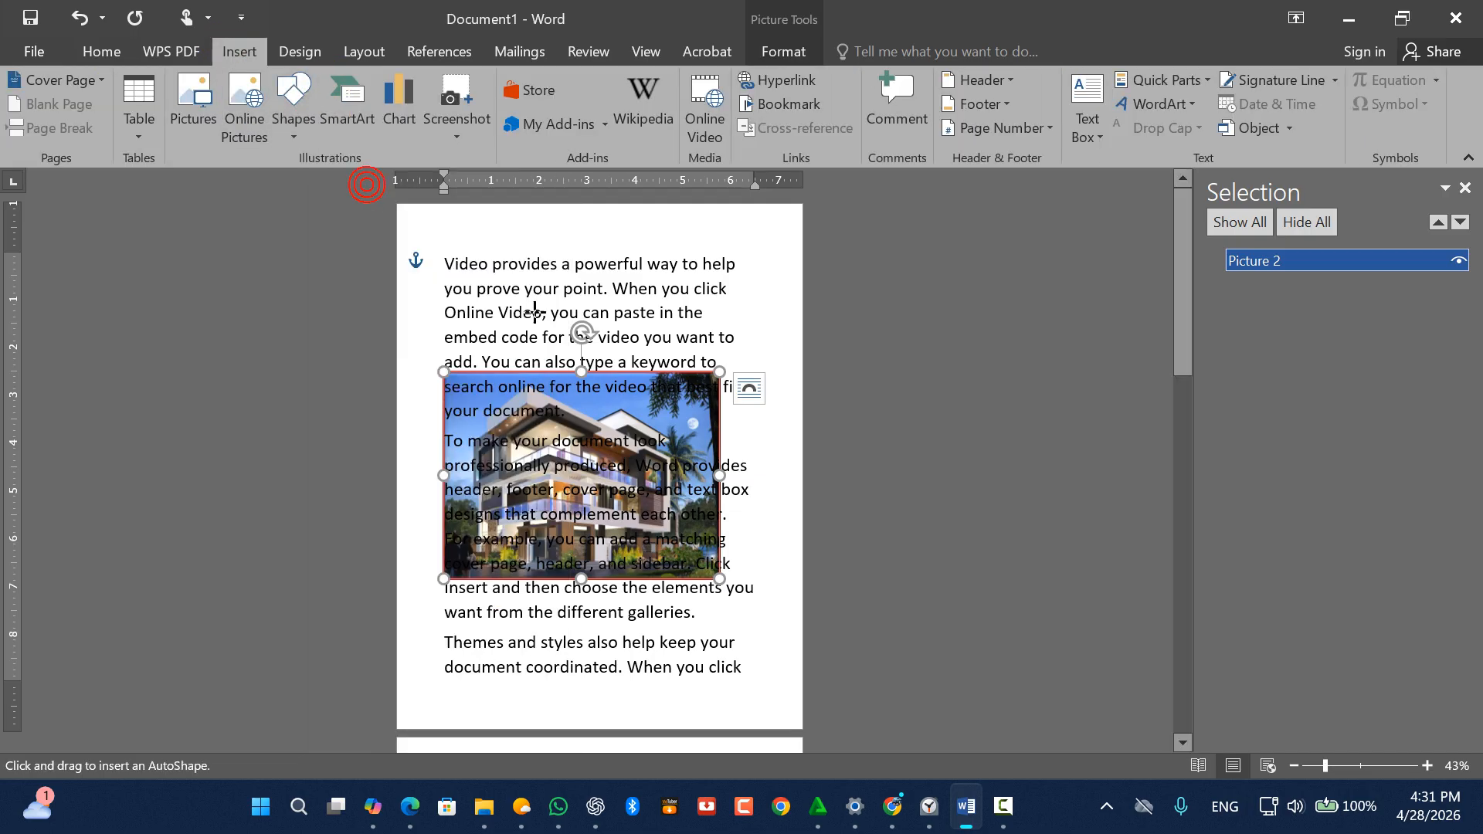
mouse_move(534, 312)
mouse_down()
mouse_move(666, 401)
mouse_move(691, 440)
mouse_up()
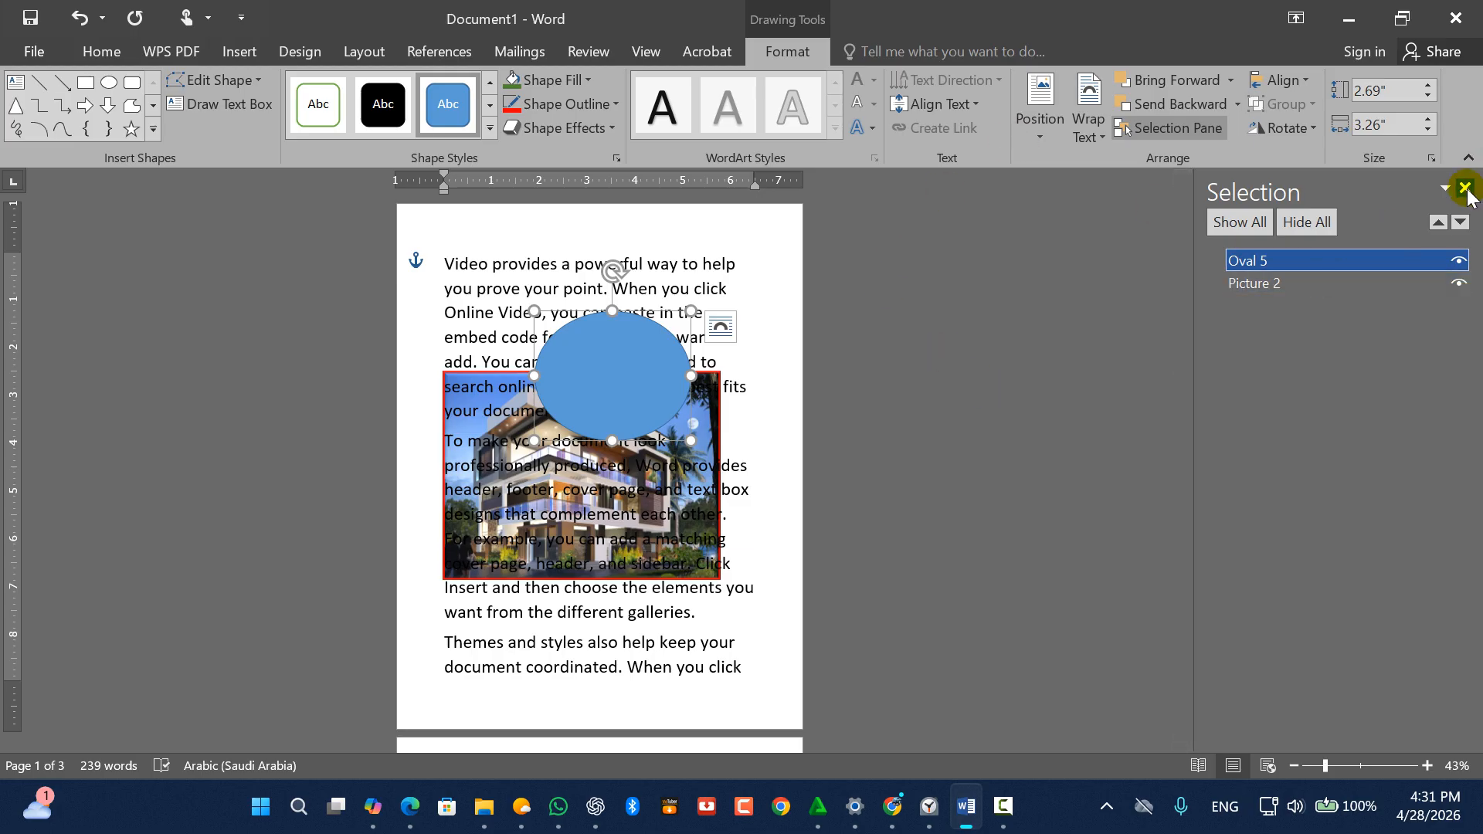
Try hiding and showing Oval 5 from the Selection pane, leaving only the oval selected beforehand
ctrl+click(1307, 283)
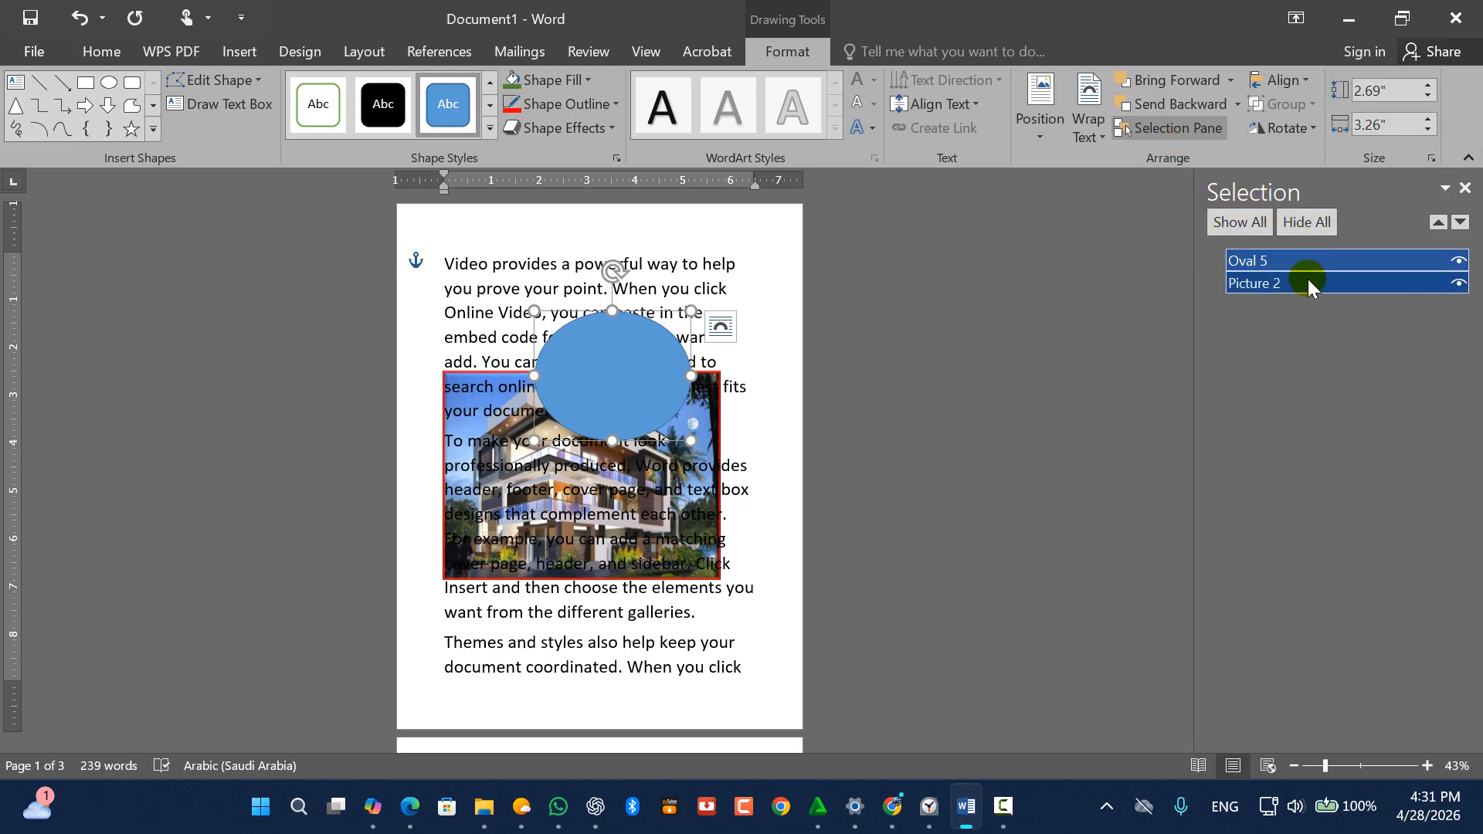
ctrl+click(1307, 283)
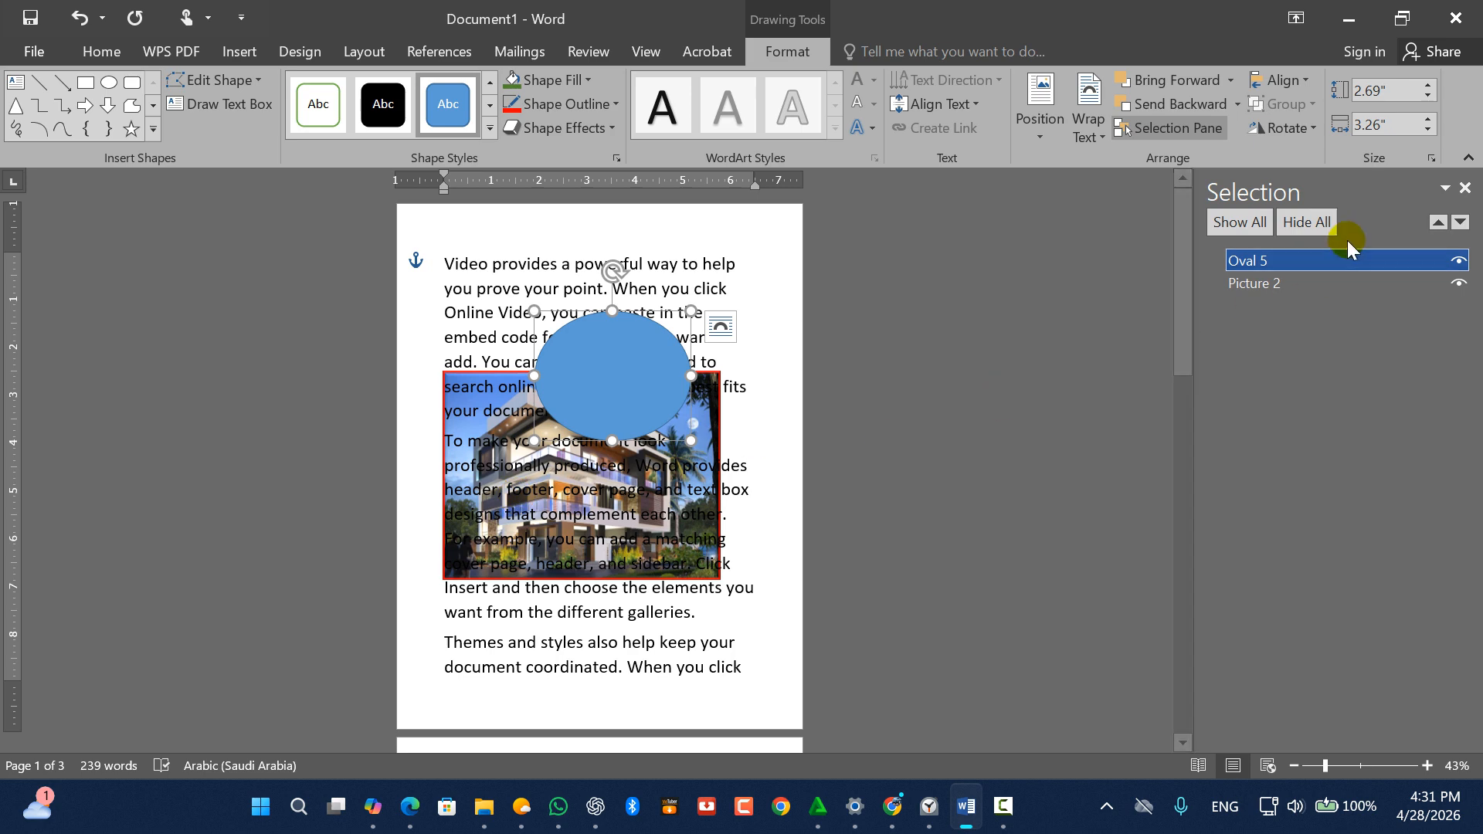
click(1458, 262)
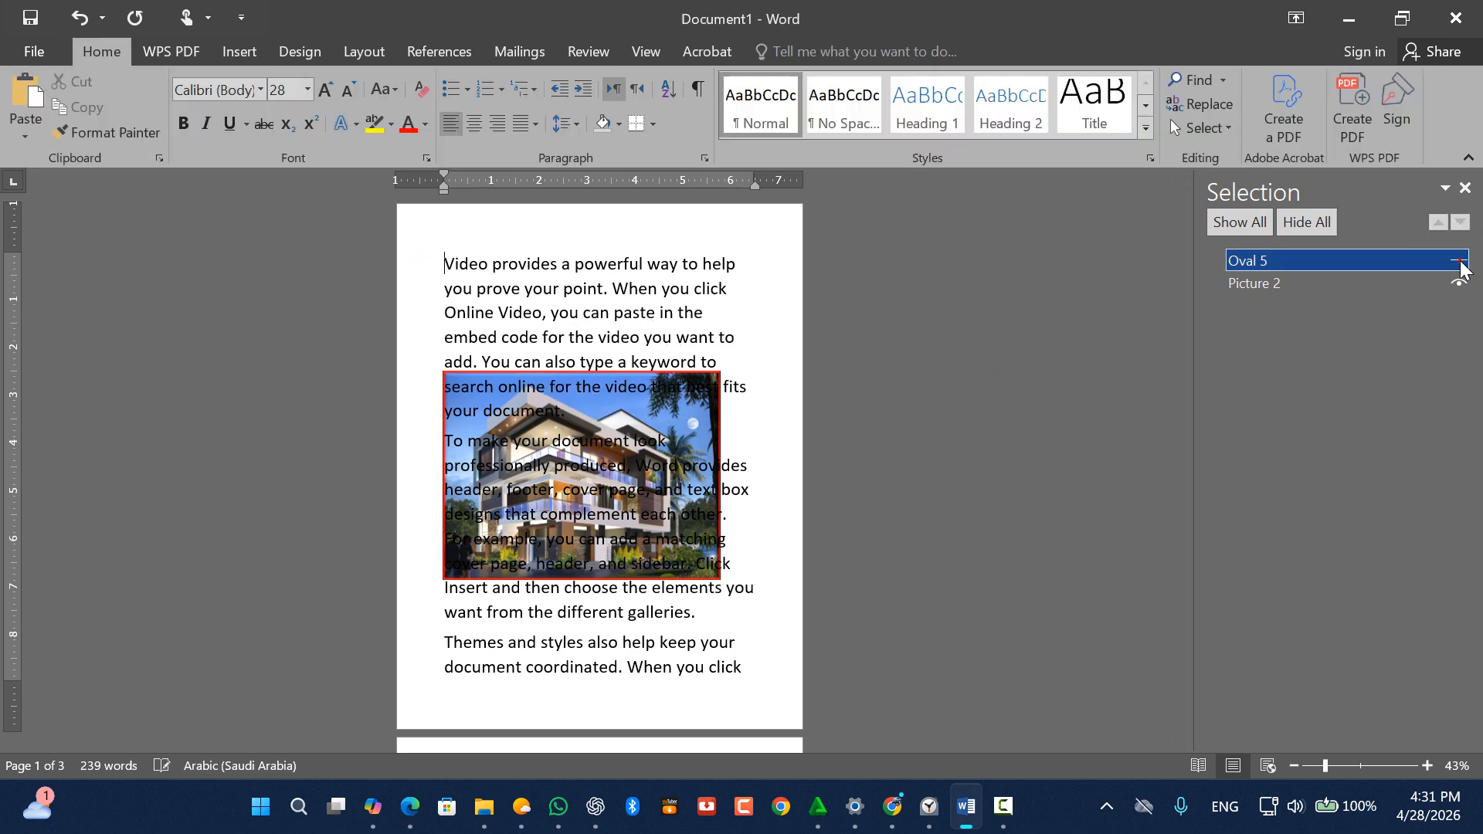
click(1459, 263)
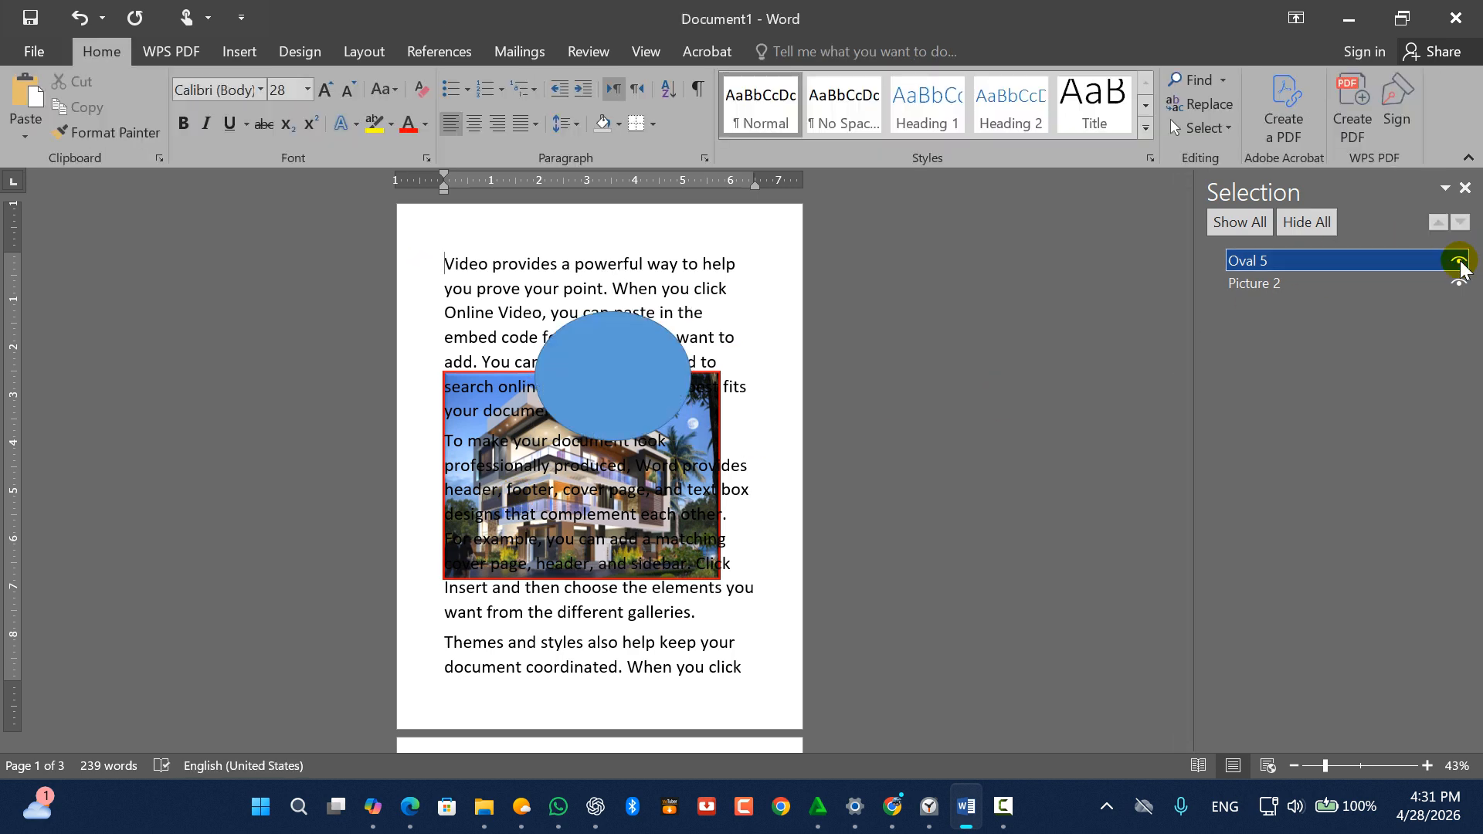
click(1459, 263)
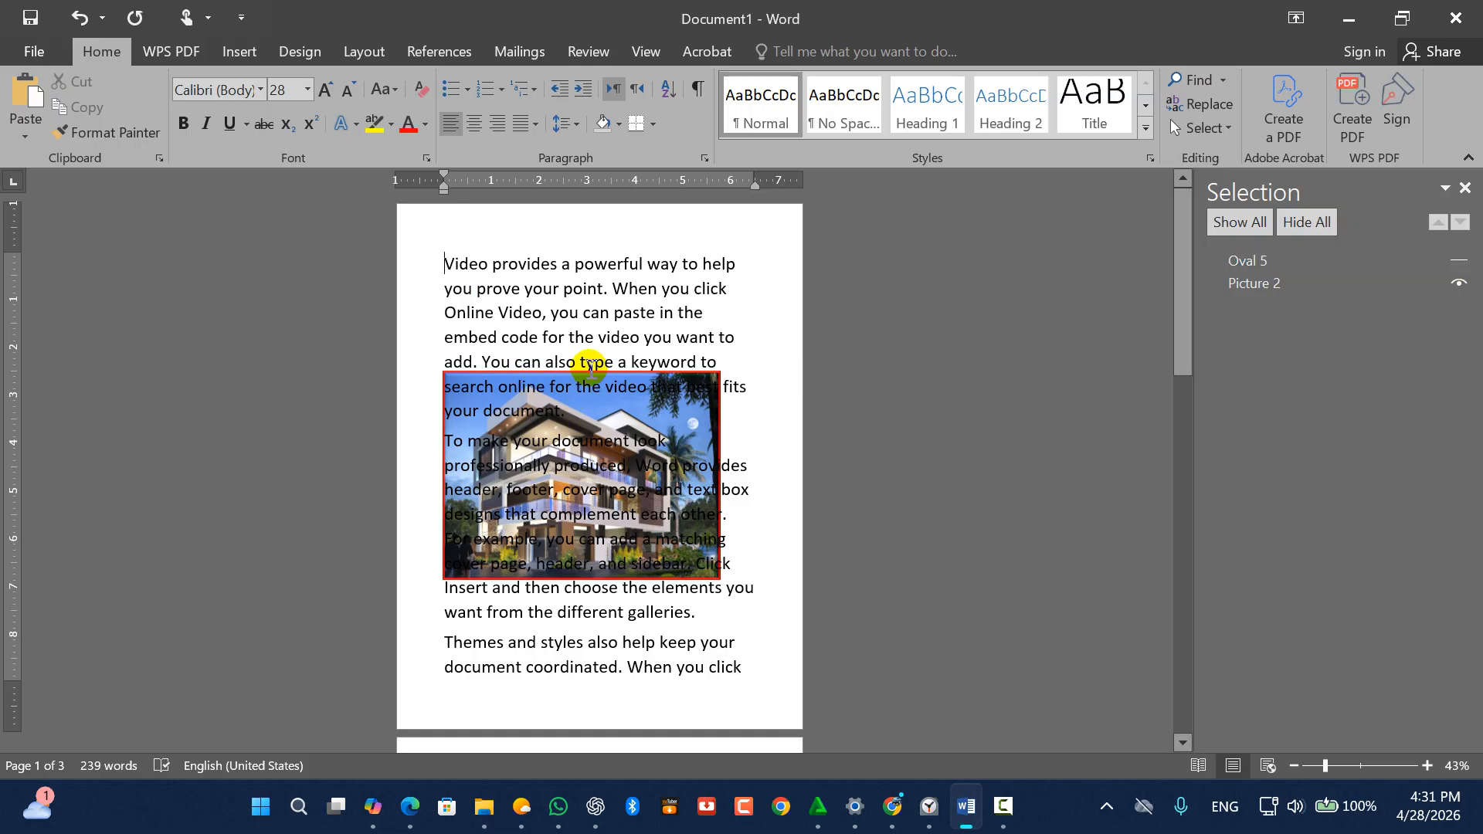
click(1459, 262)
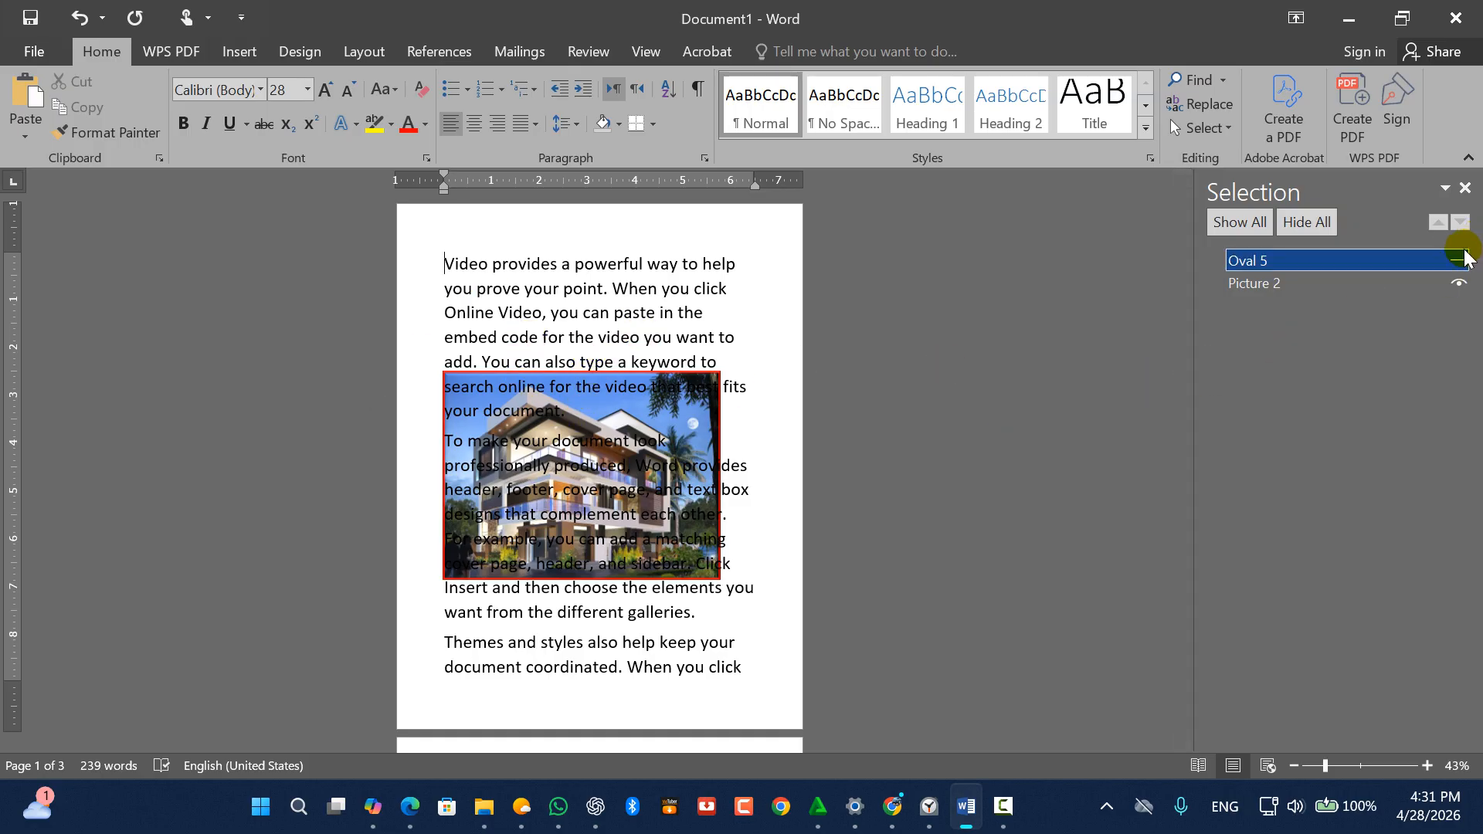
Try hiding and showing Picture 2 from the Selection pane
click(1464, 282)
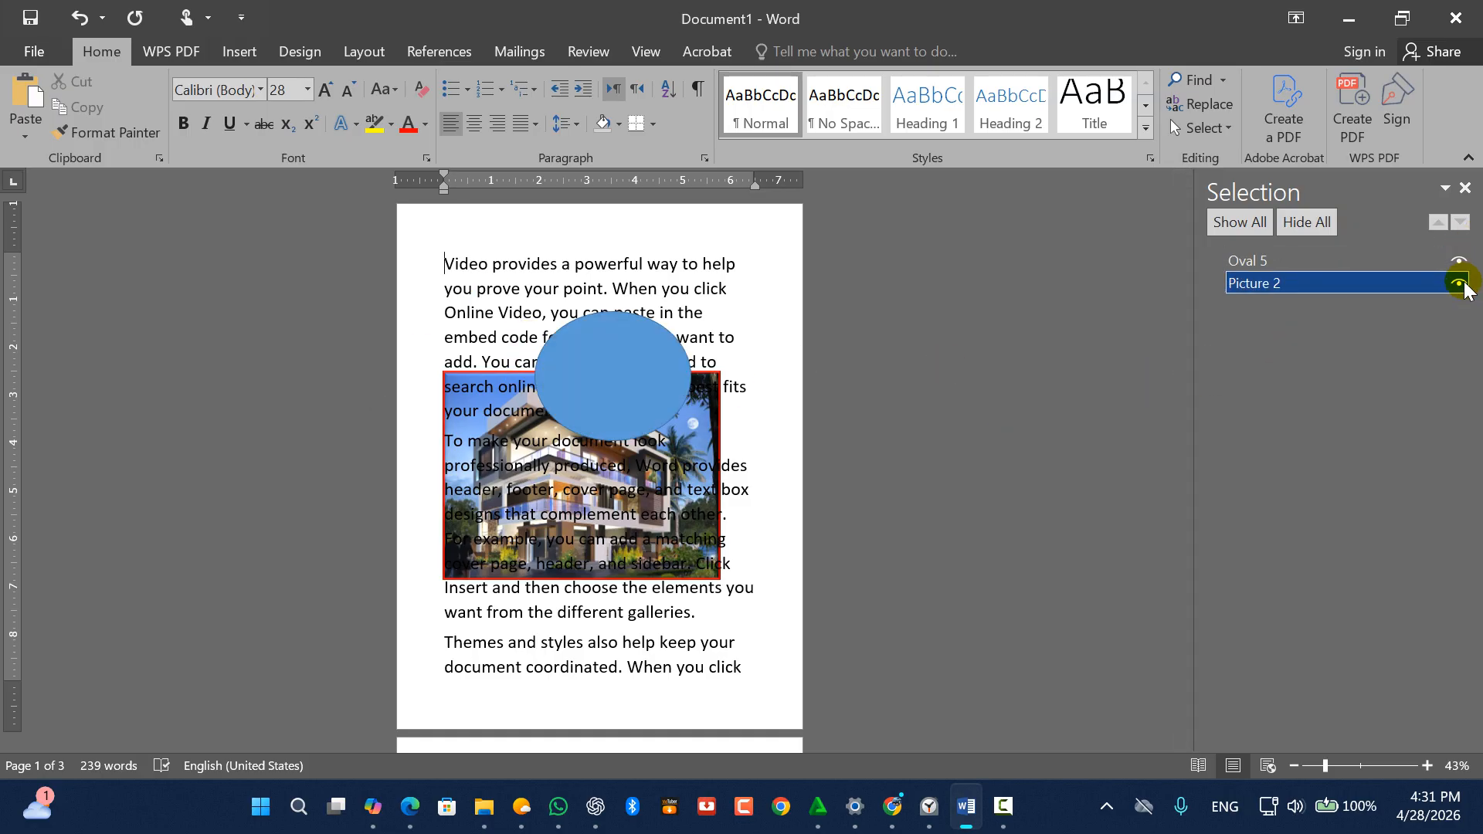
click(1459, 284)
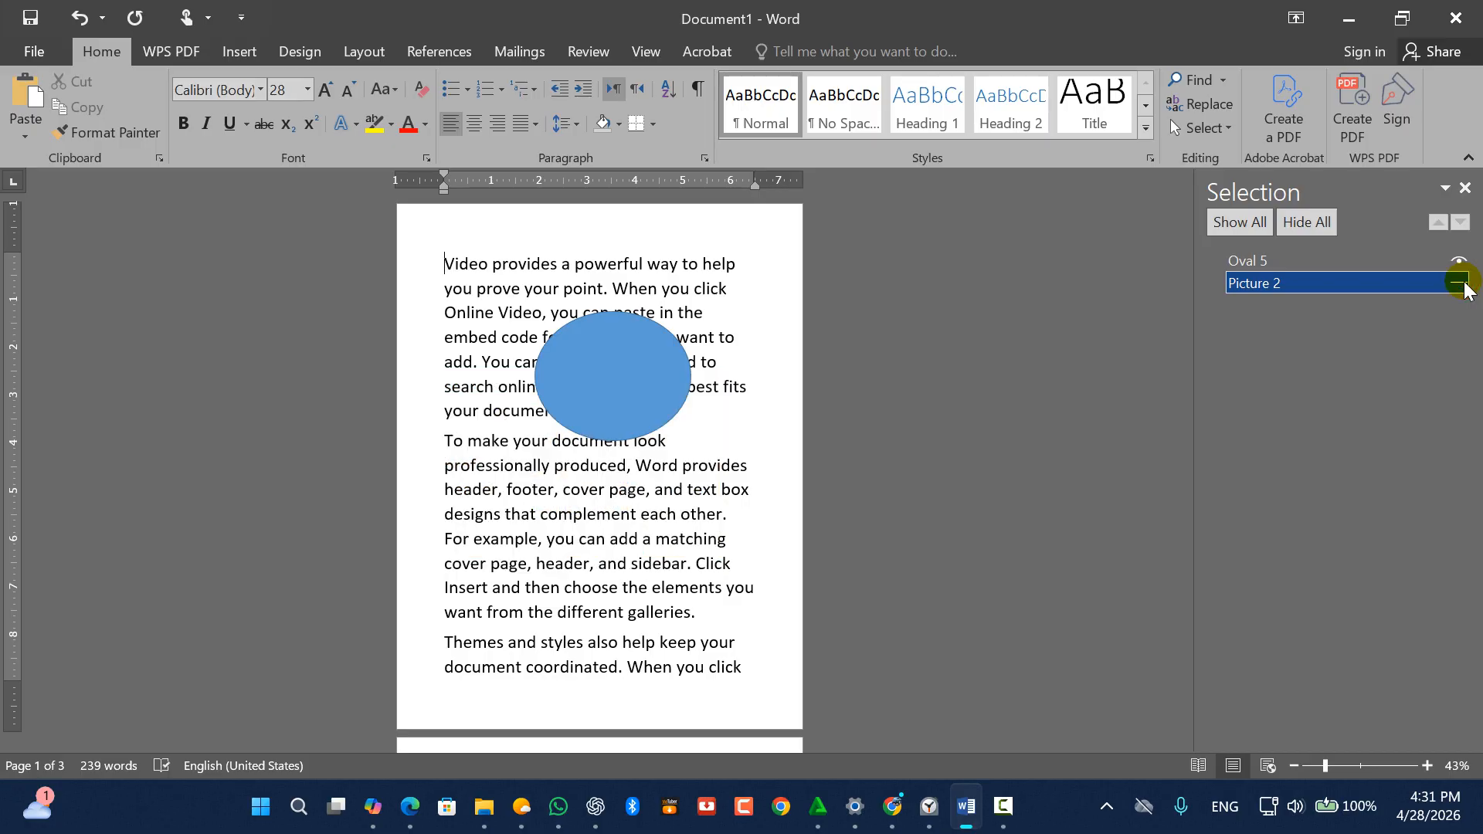
click(1458, 284)
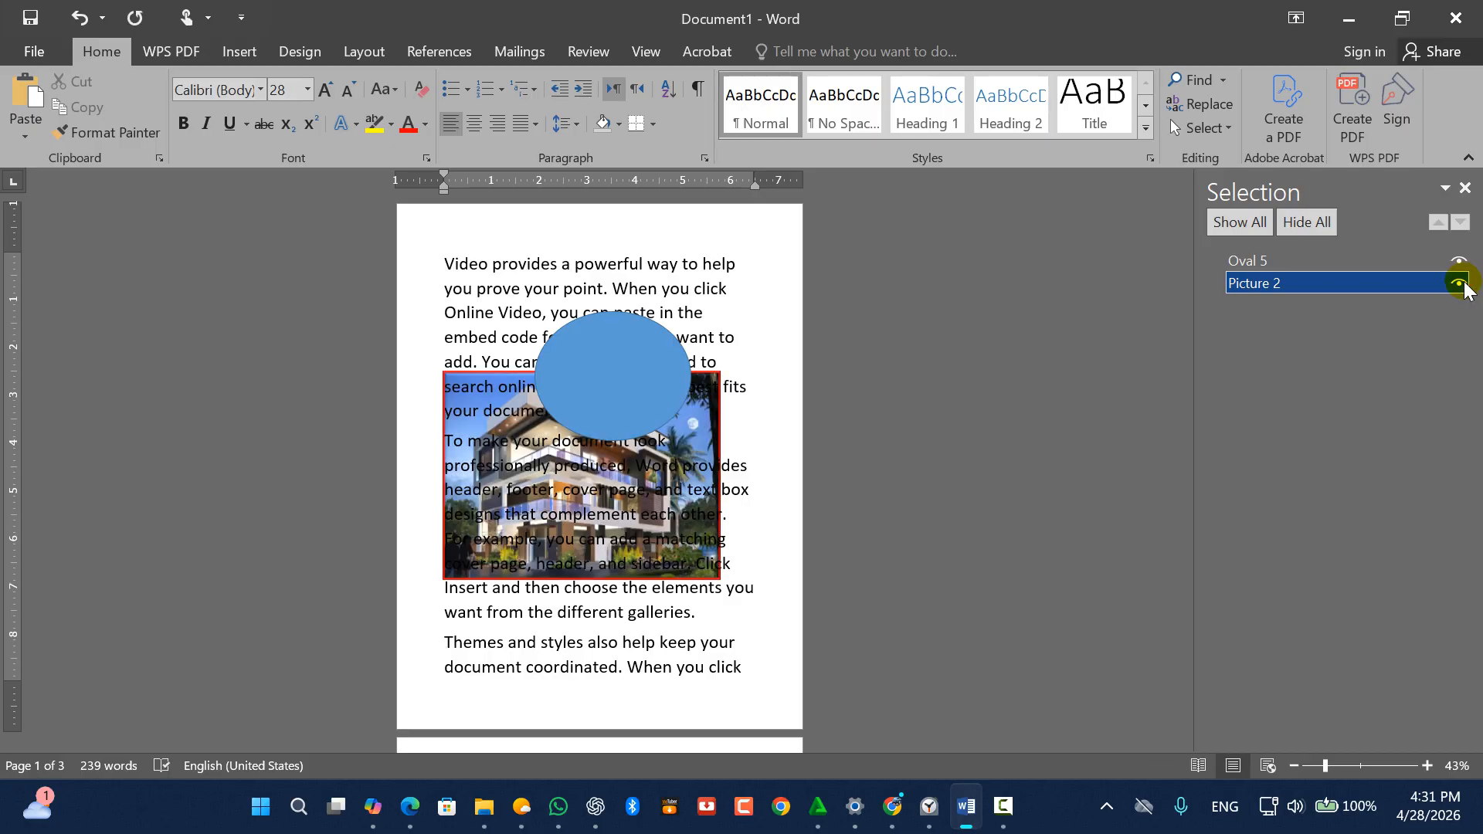
click(900, 489)
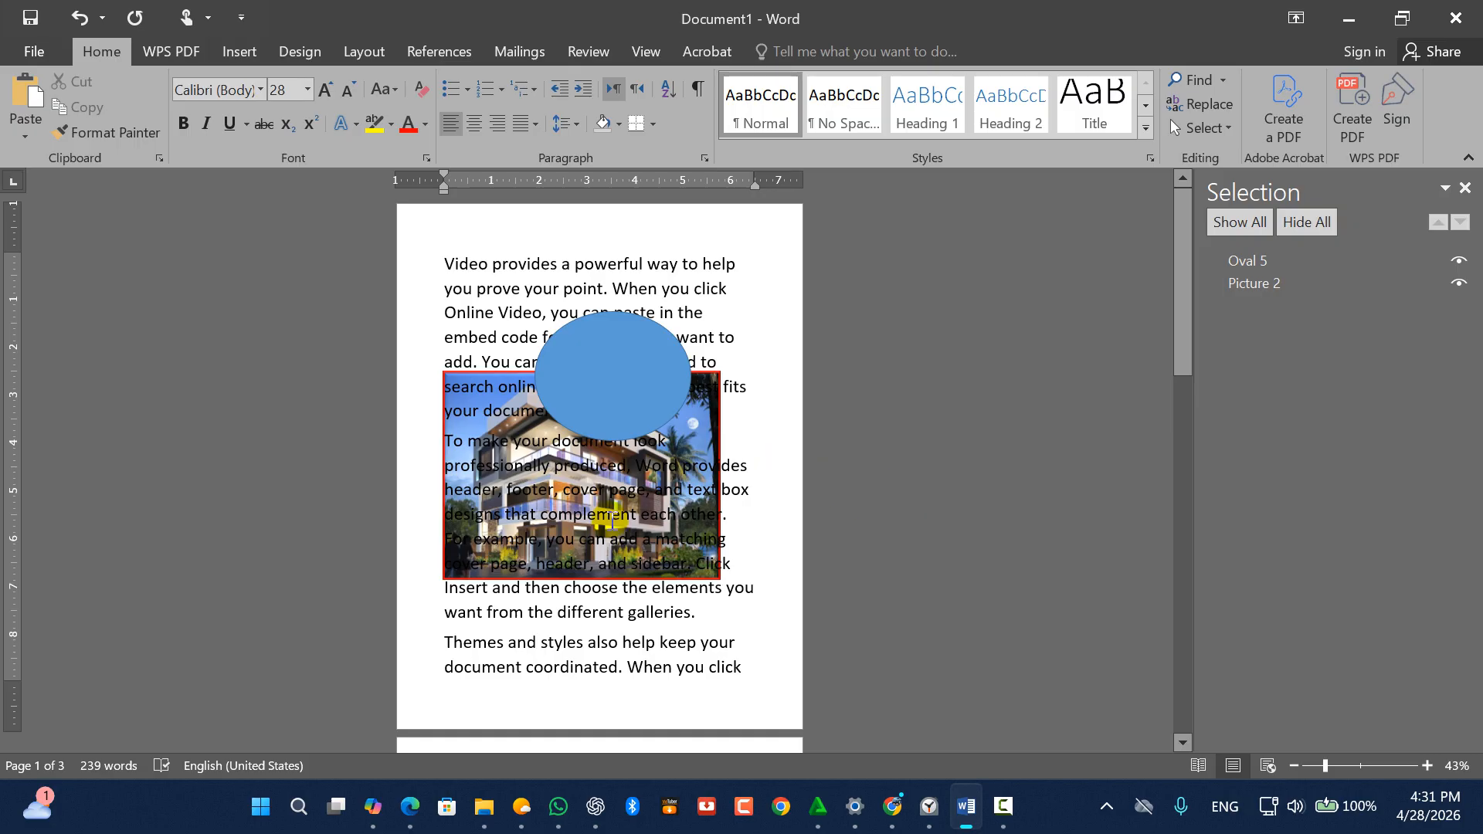
click(1460, 282)
click(1458, 282)
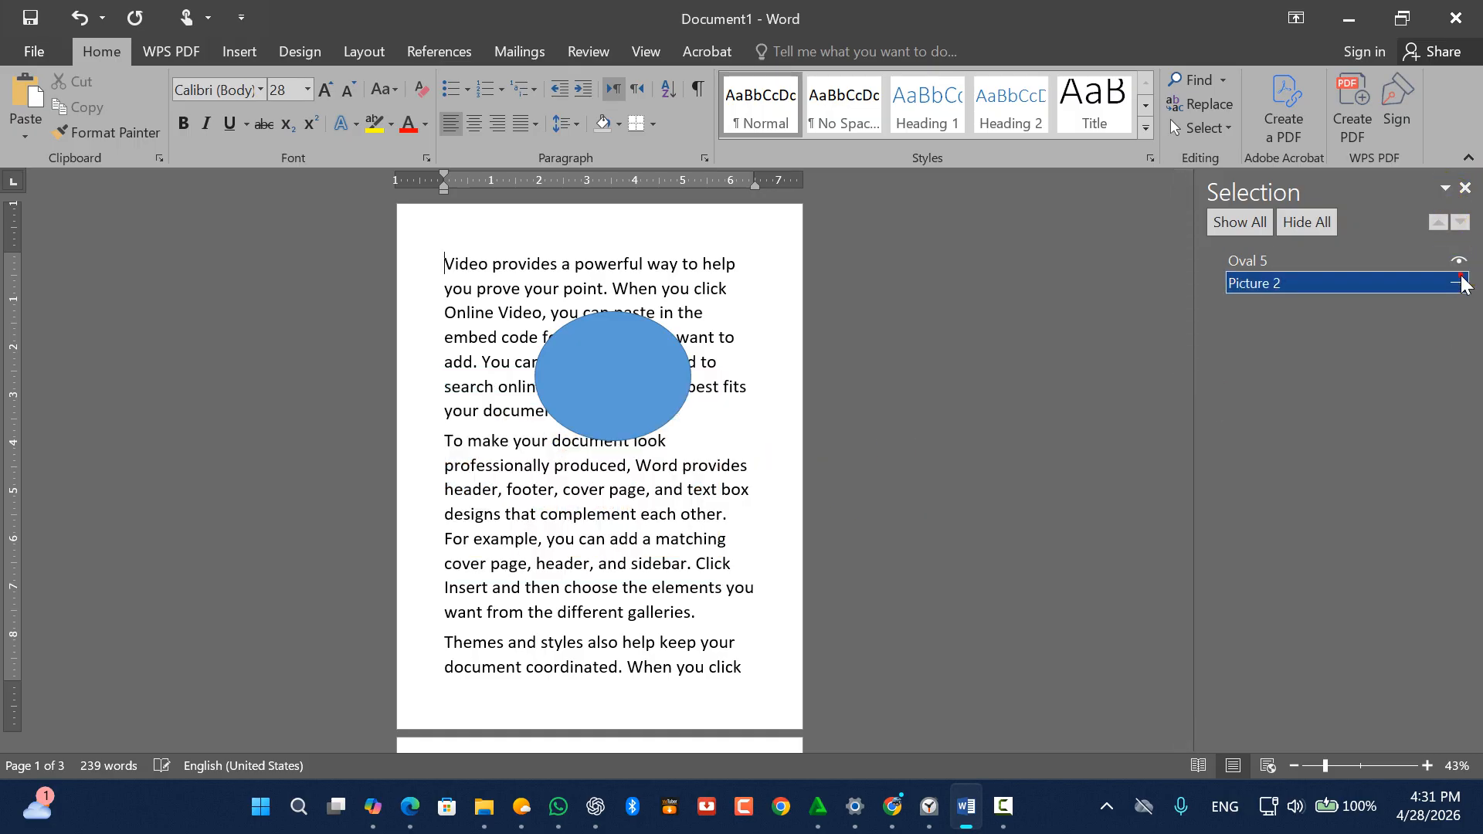
click(1458, 283)
Hide all objects at once, show them all again, and close the Selection pane
click(1268, 236)
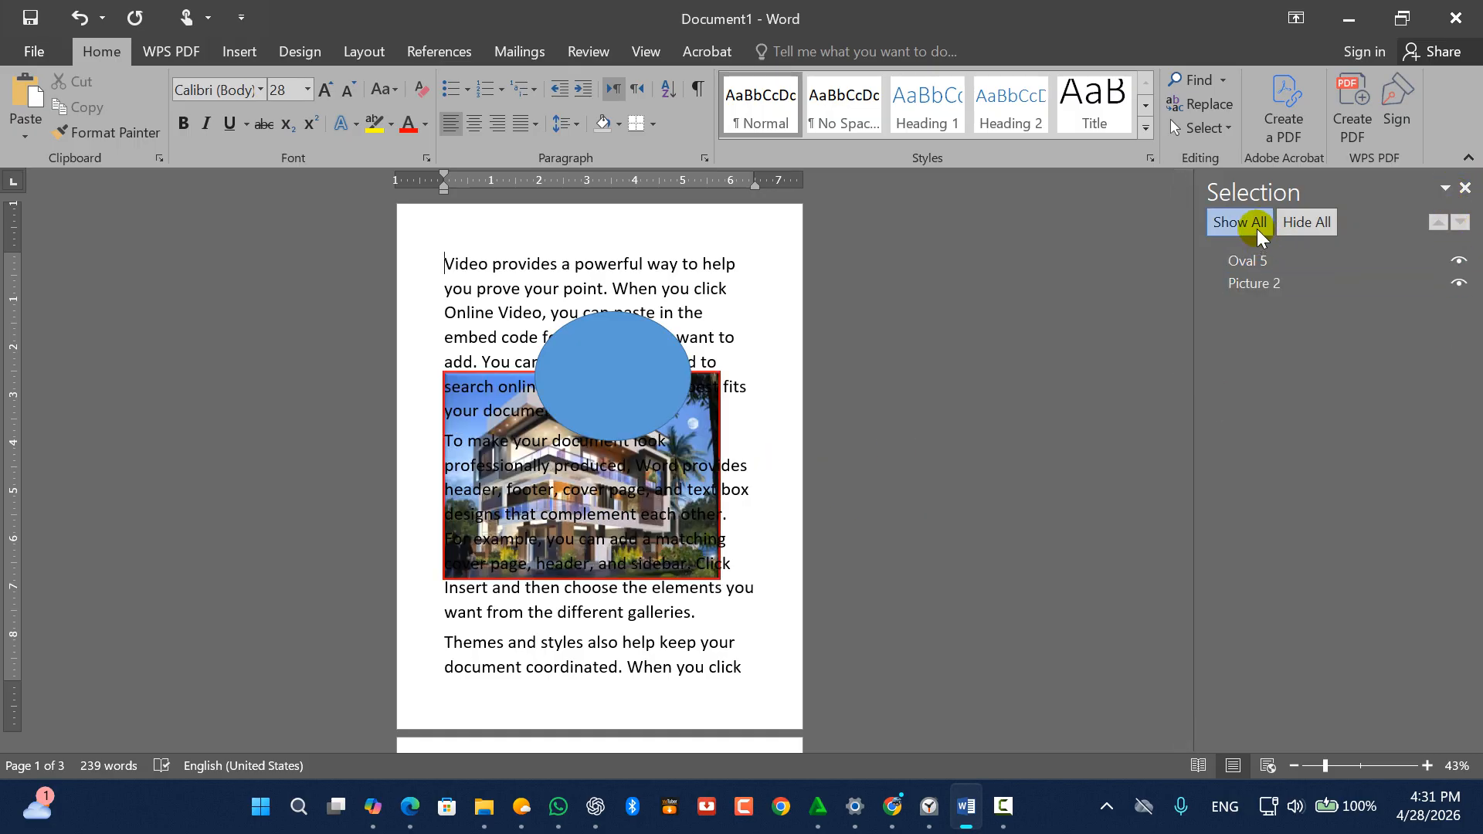
click(1314, 226)
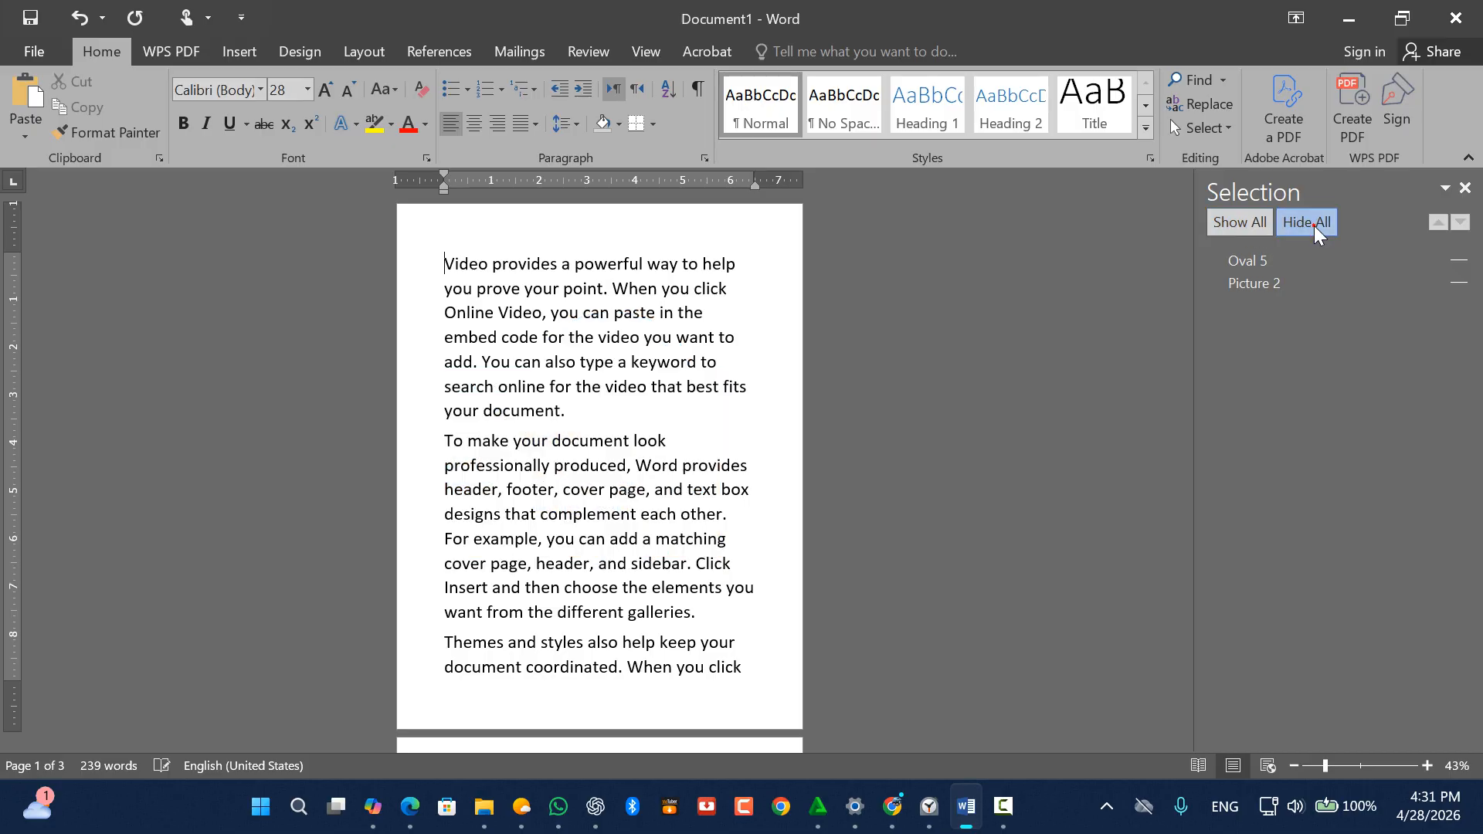
click(1252, 221)
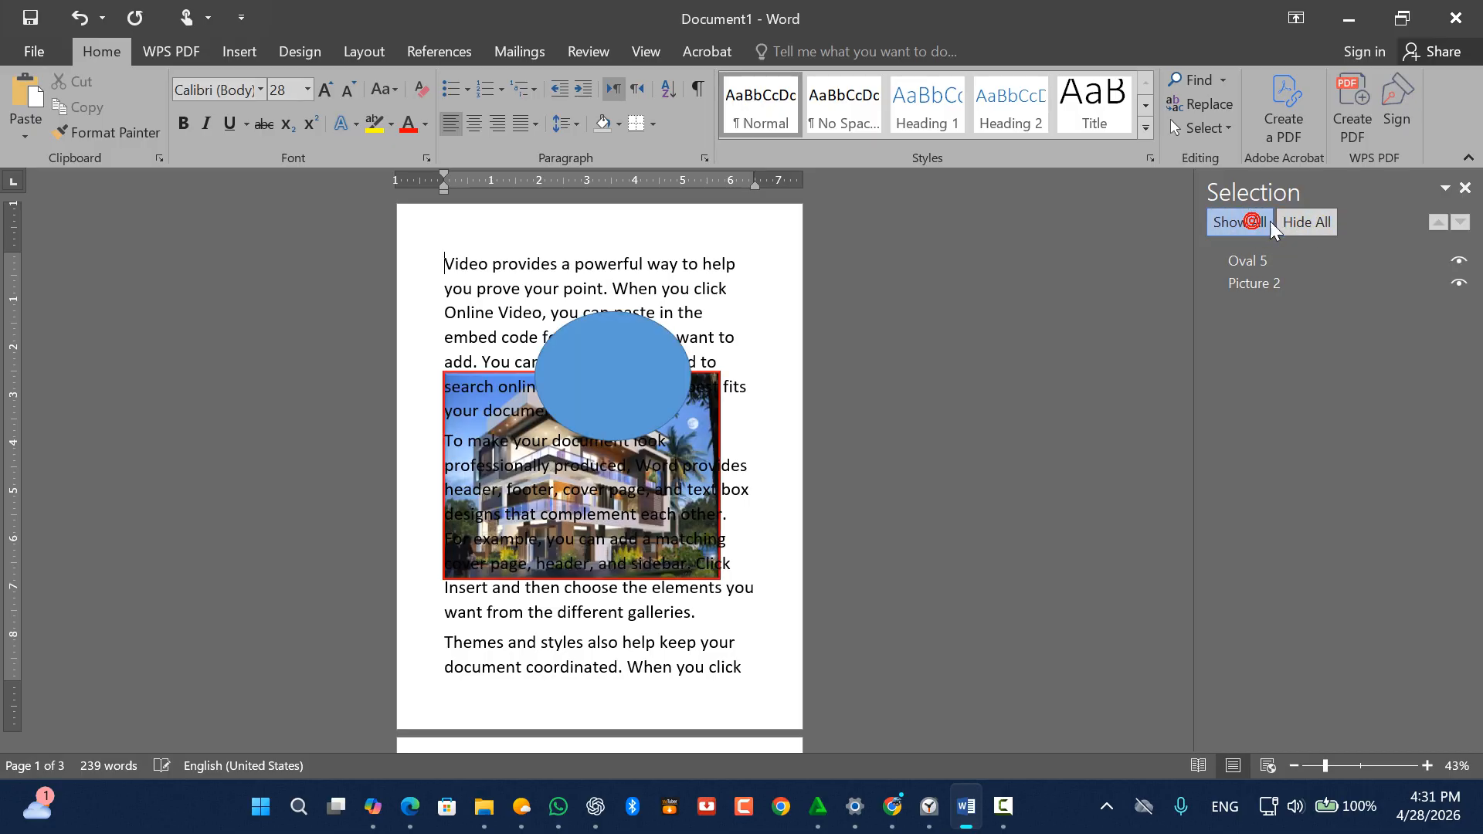
click(1465, 188)
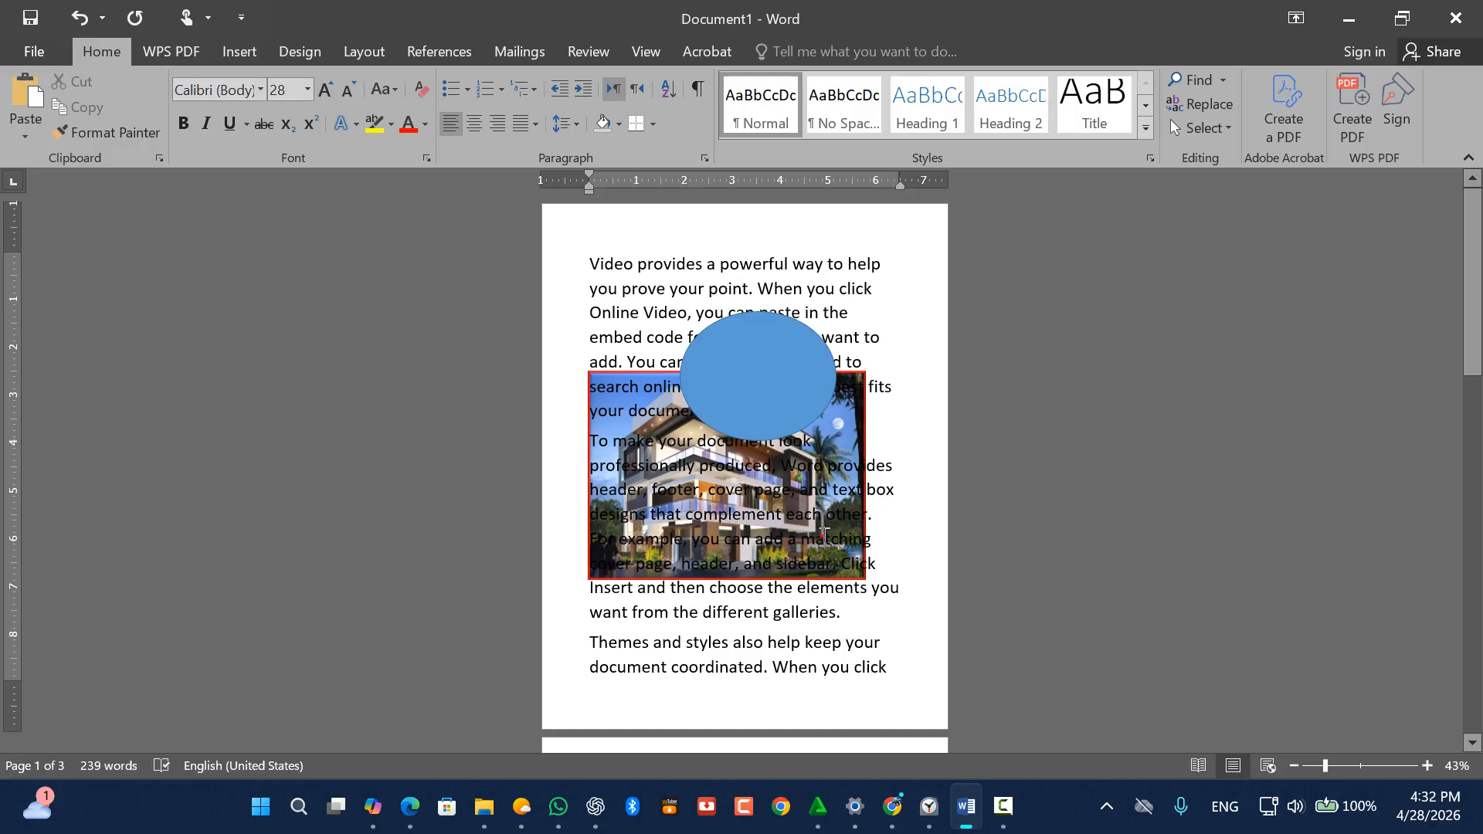
Select the blue oval and examine the alignment options available for it
click(767, 387)
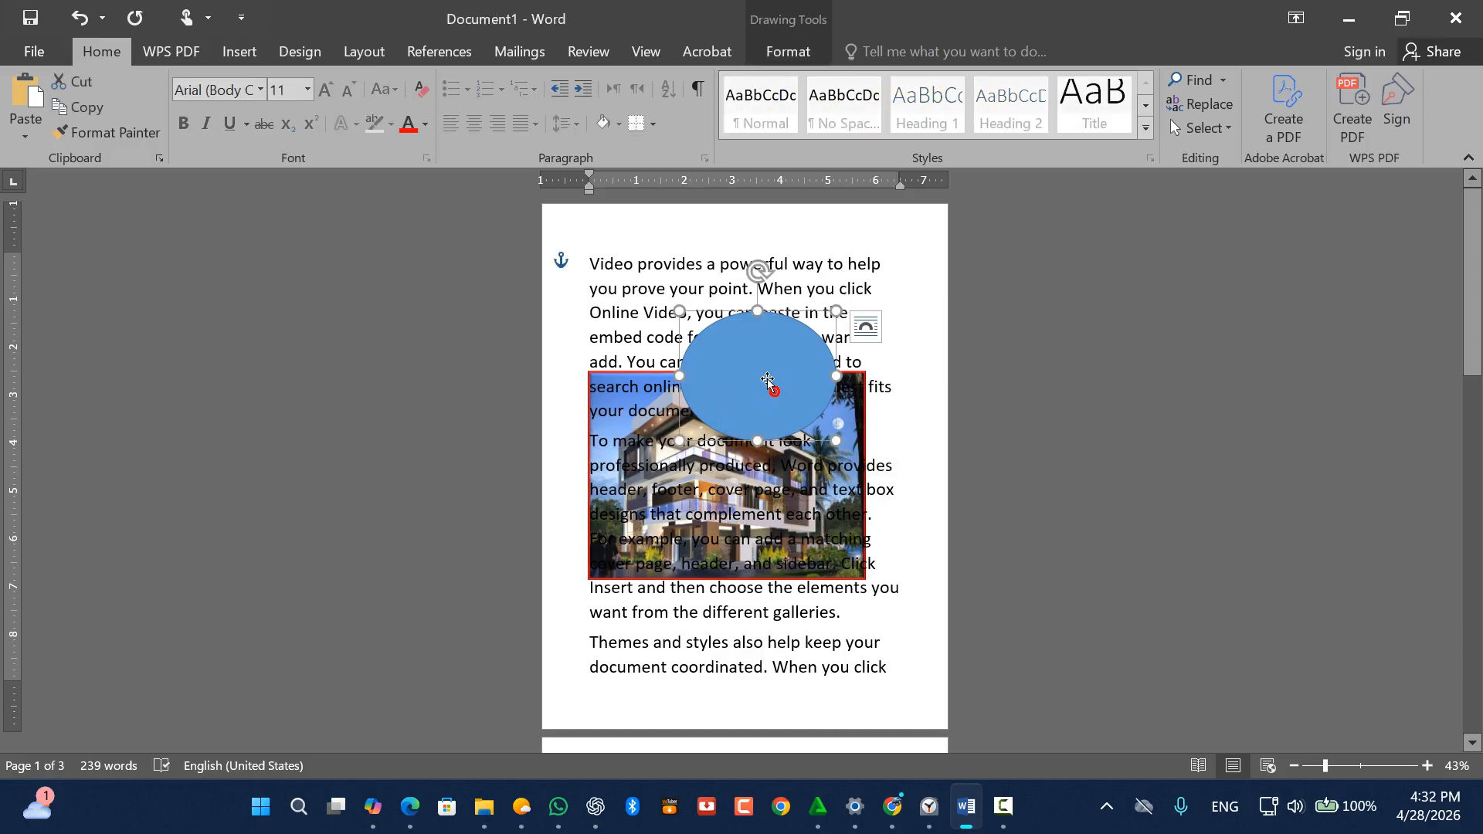
click(788, 54)
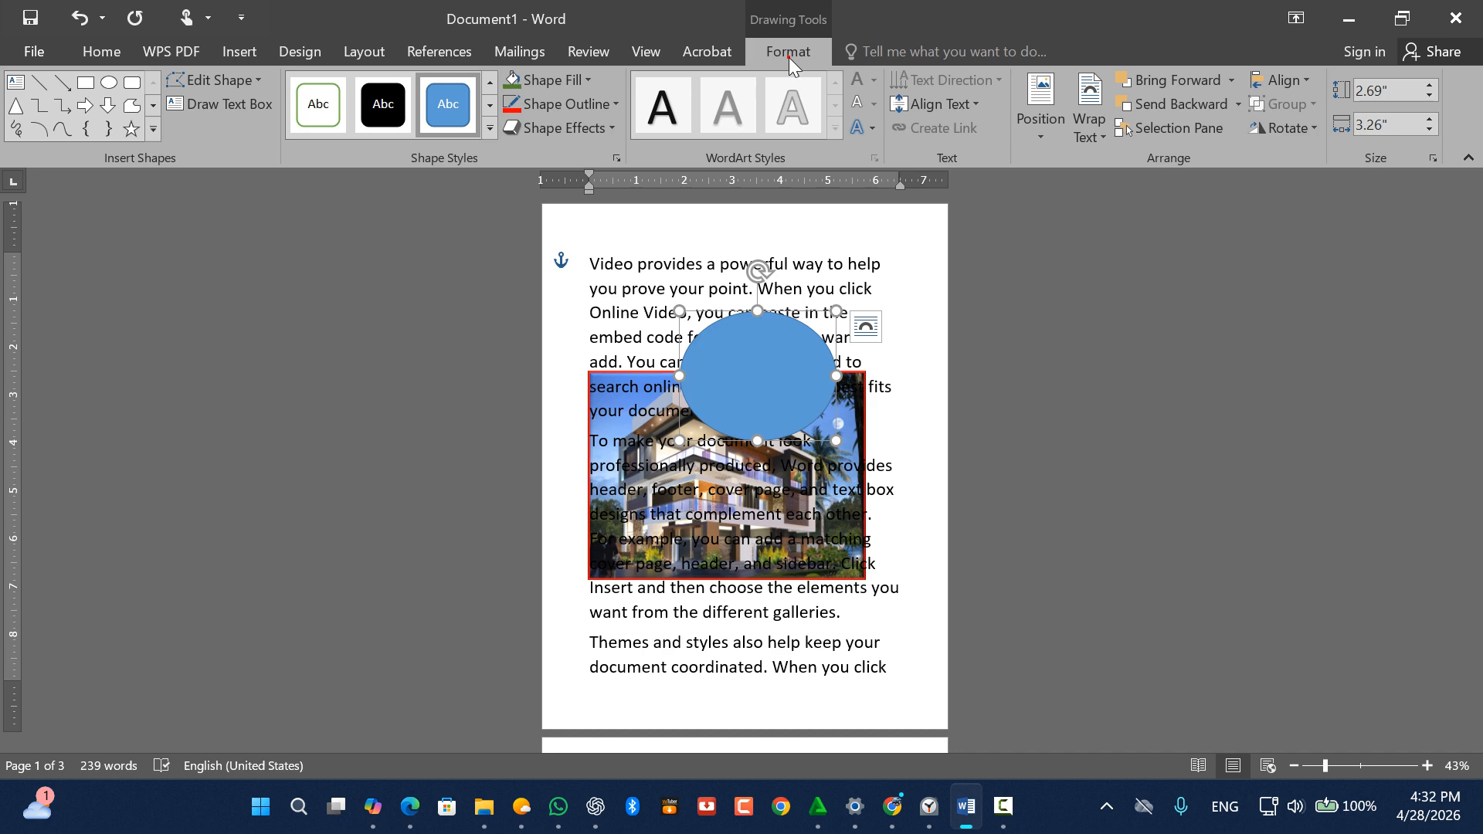
click(1307, 80)
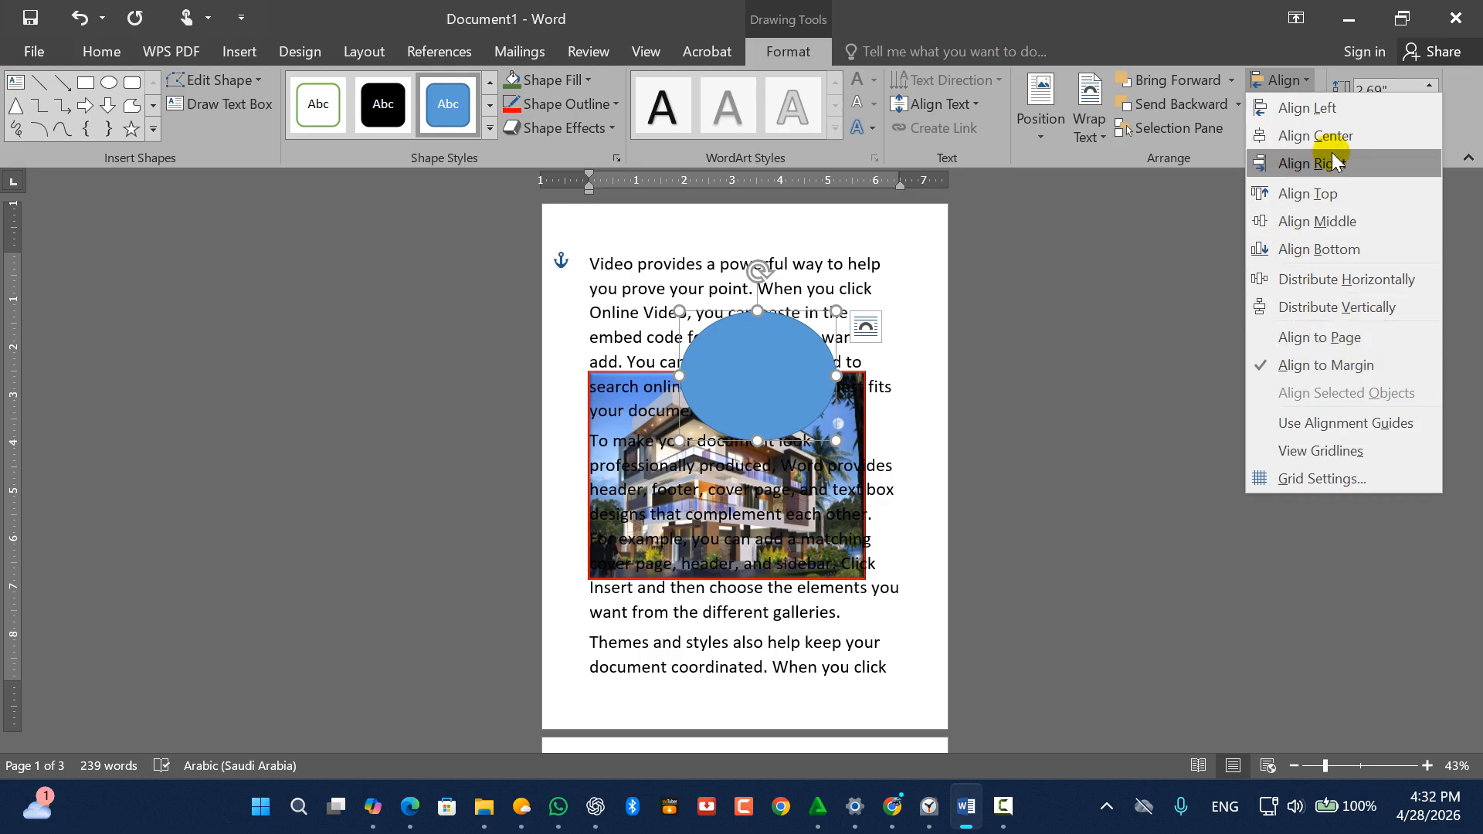
click(1187, 297)
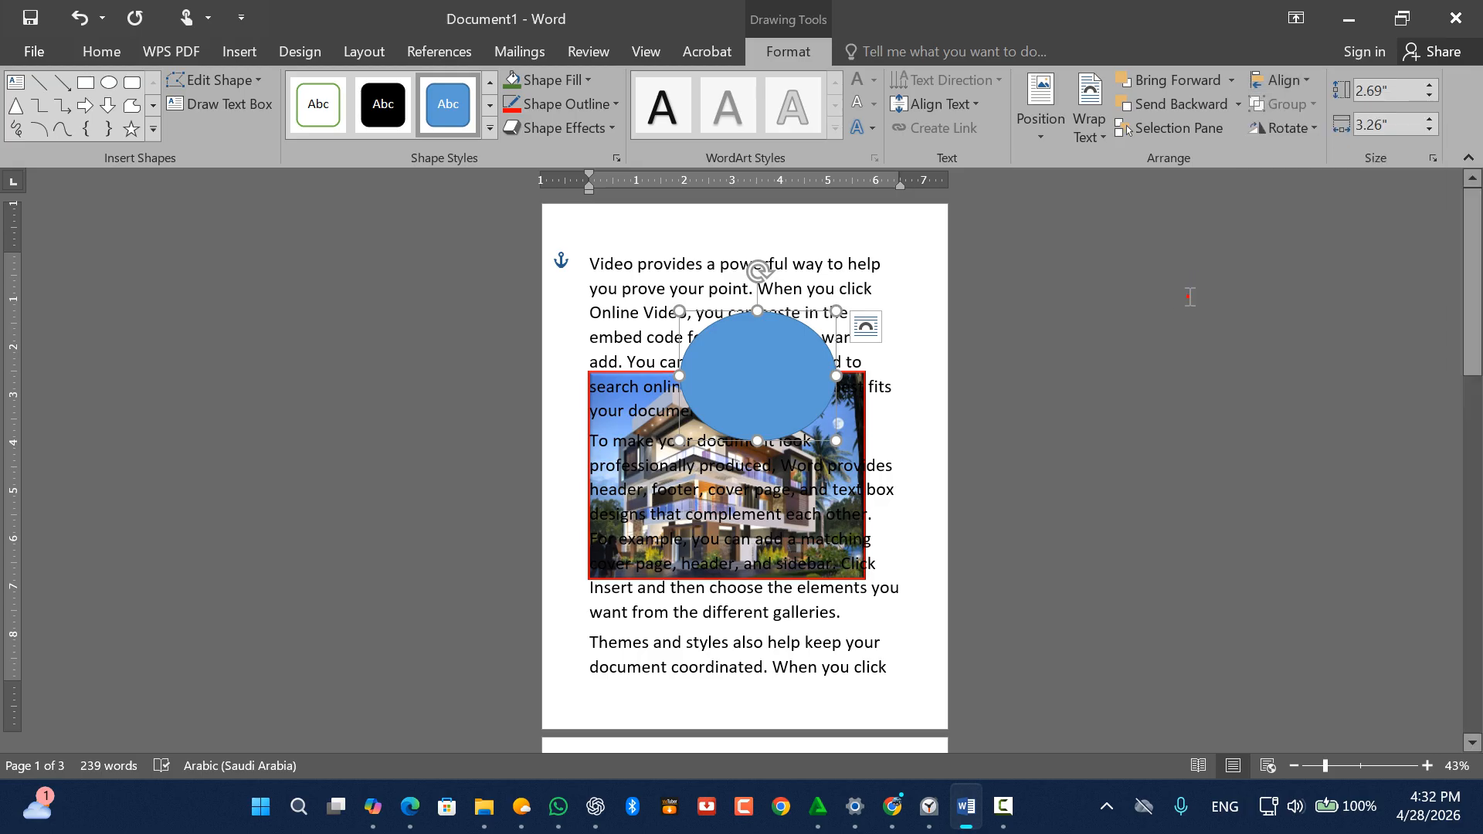
Delete the entire document content, including the text, the house picture and the oval
key(ctrl+a)
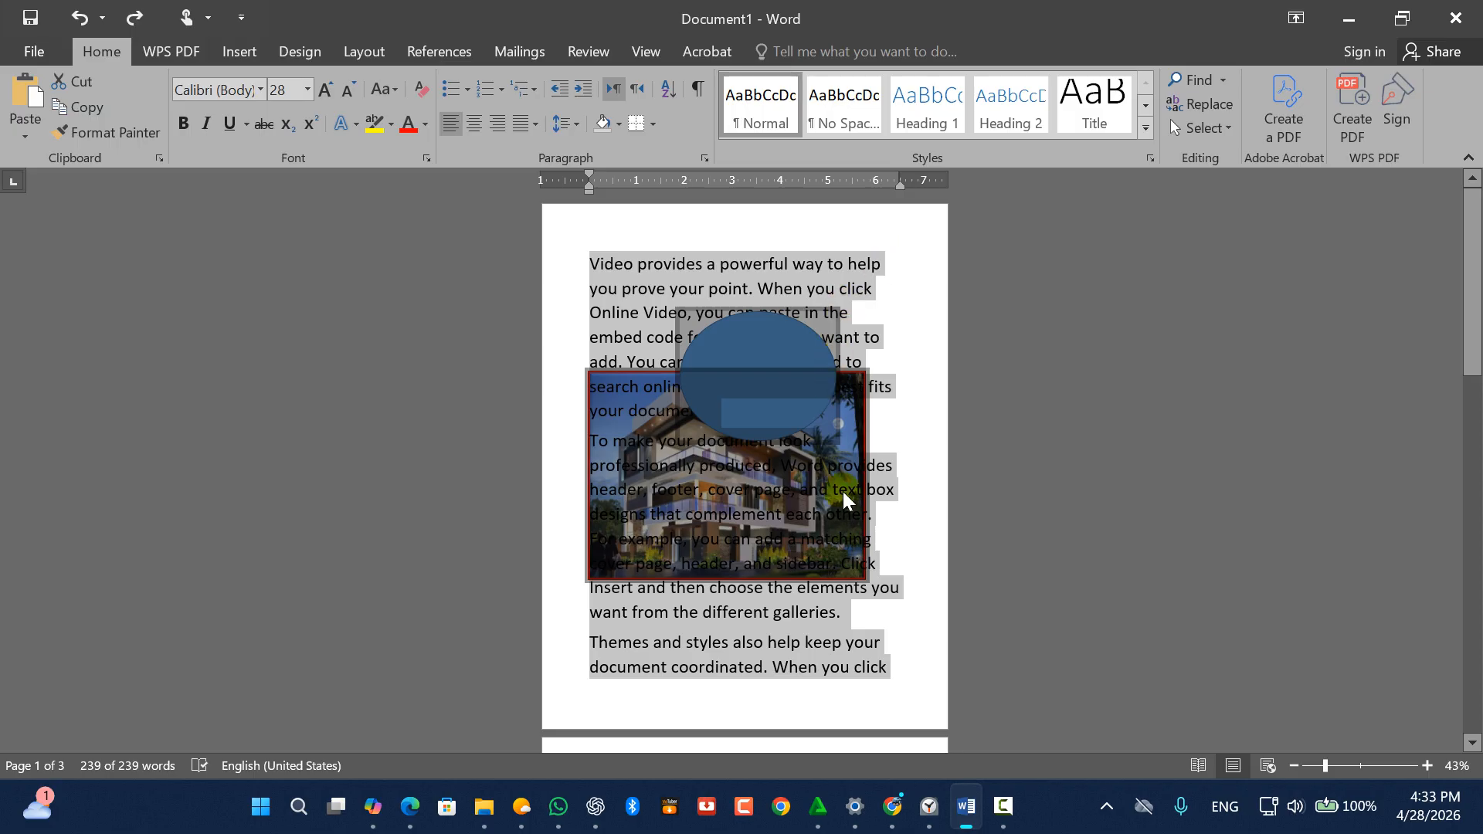
key(Delete)
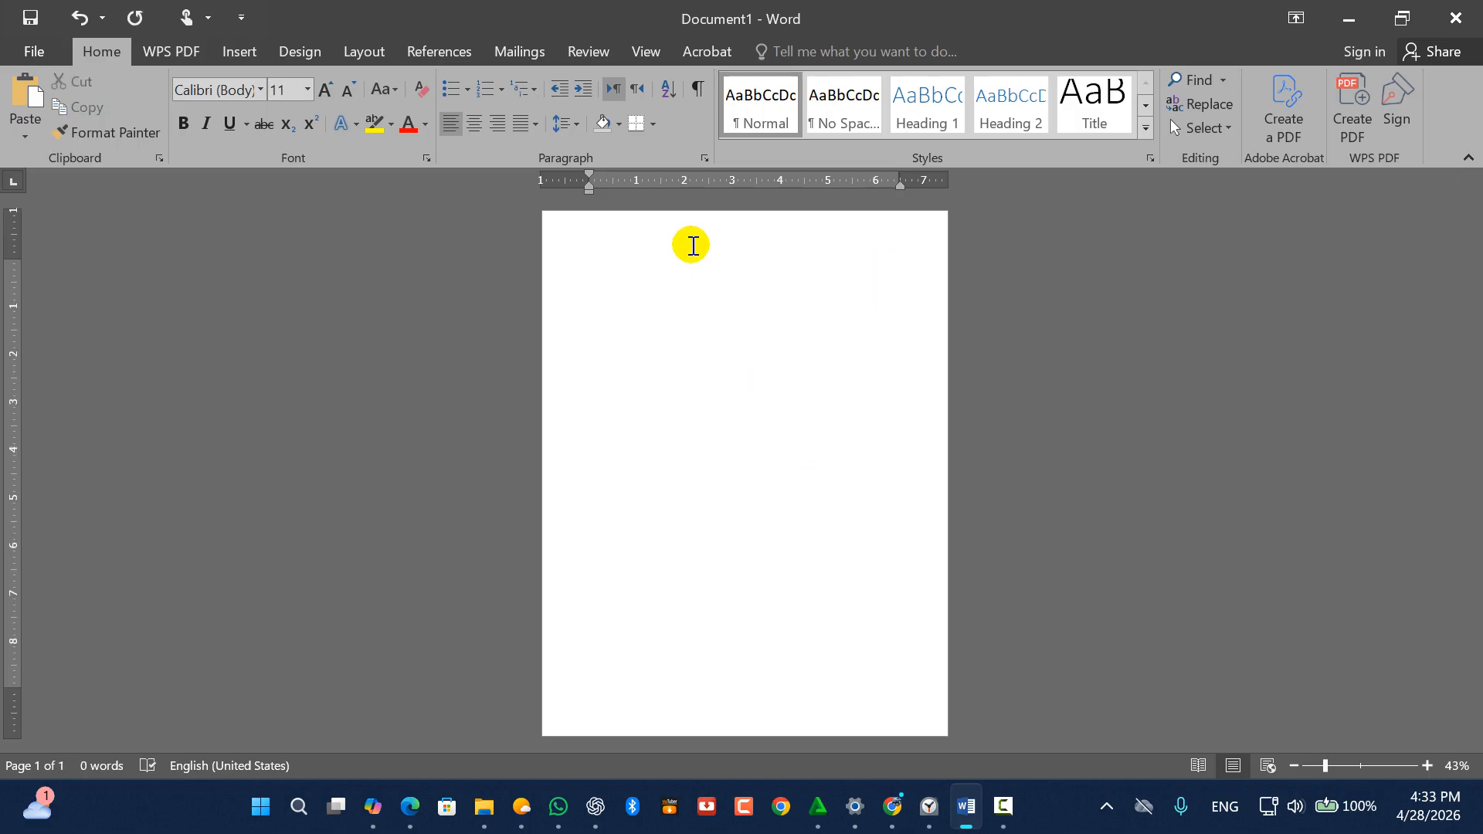
Draw a rectangle about 2.22" high by 1.15" wide in the upper middle of the blank page
scroll(736, 322, up, 4)
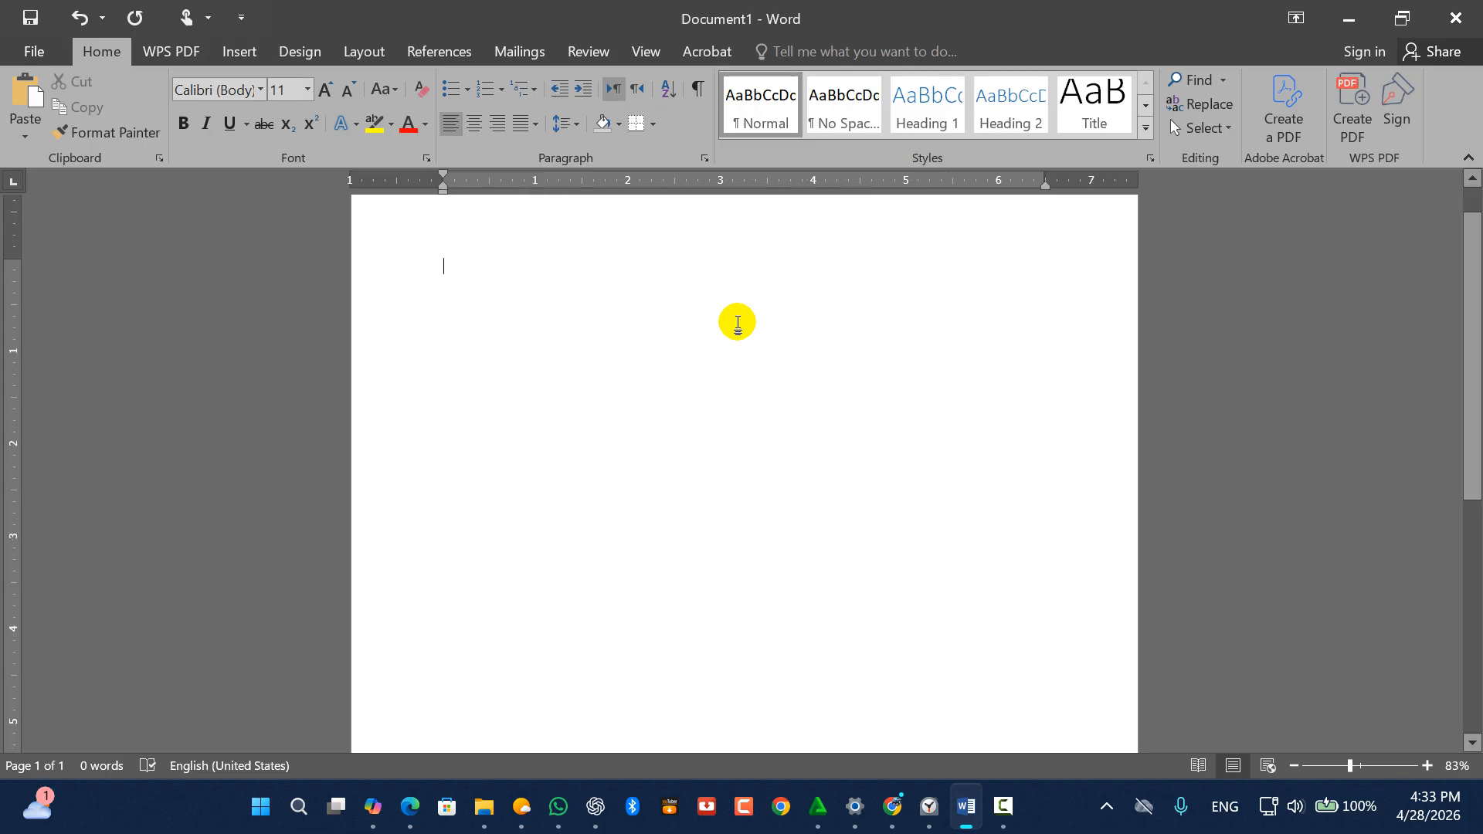
scroll(736, 322, down, 1)
click(239, 51)
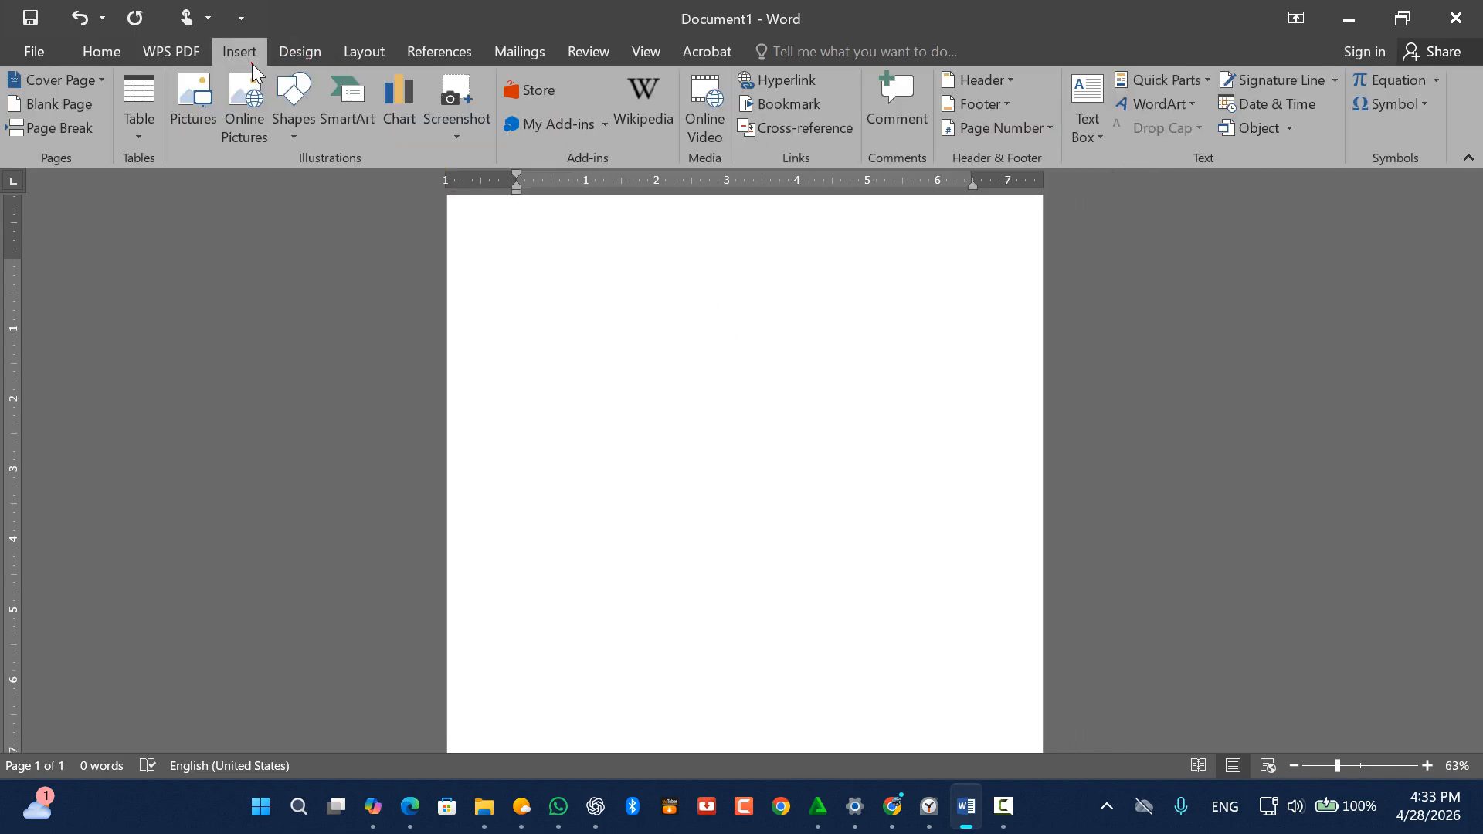
click(306, 92)
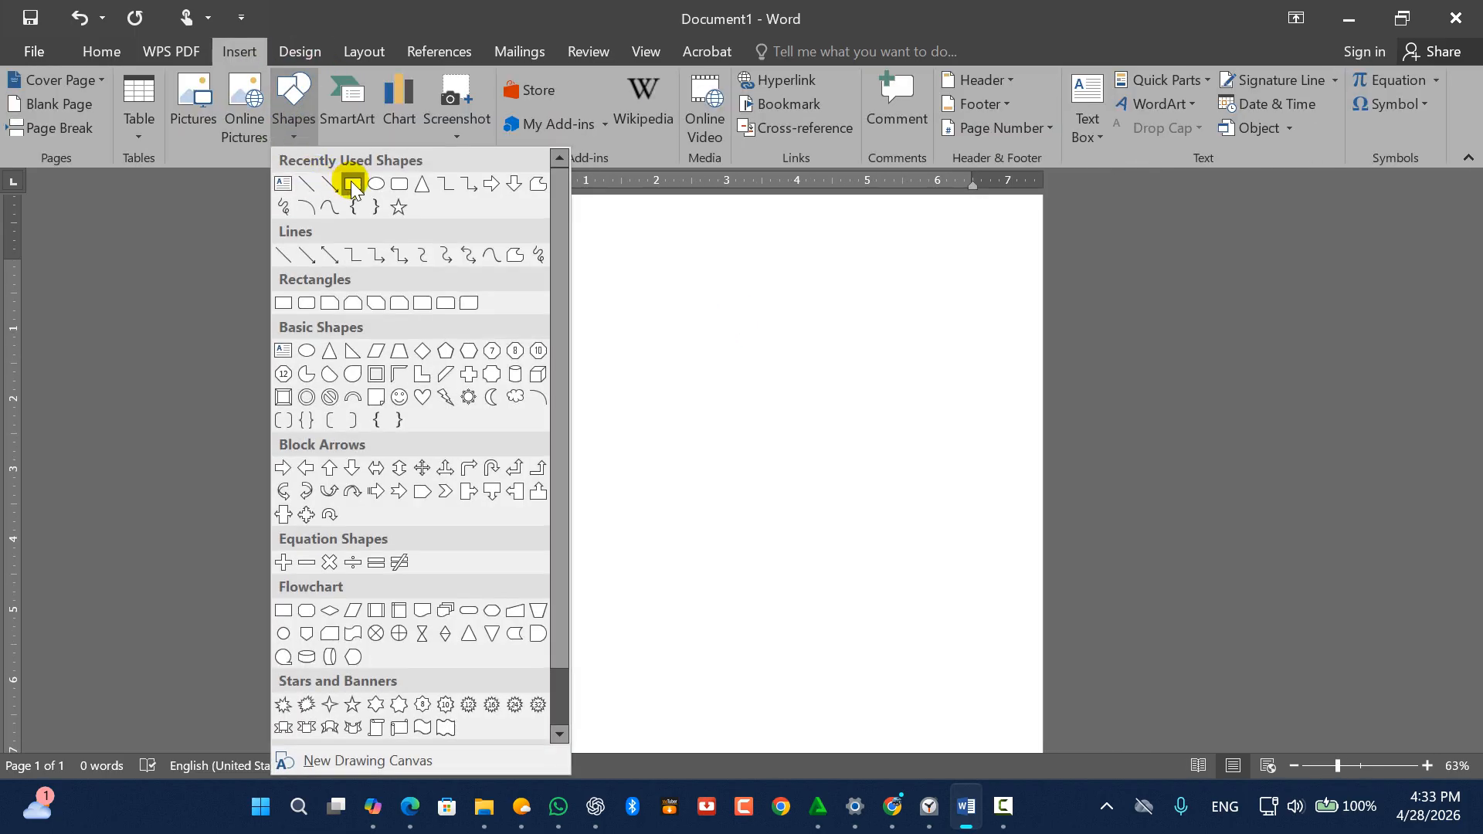
click(349, 183)
drag(659, 361, 739, 516)
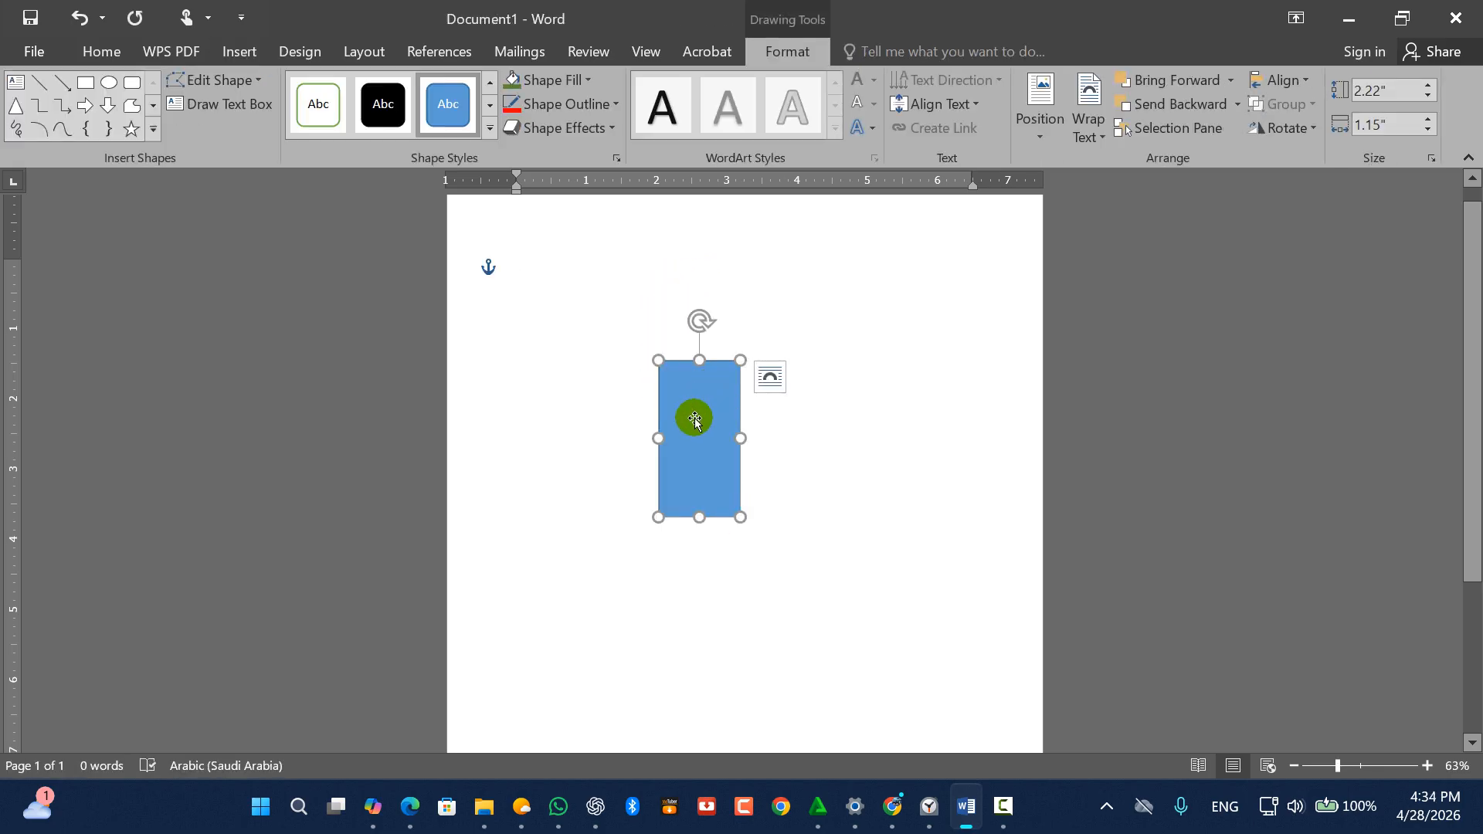
Copy the rectangle to make four in an upper row and two in a lower row, and deselect them
drag(697, 423, 671, 618)
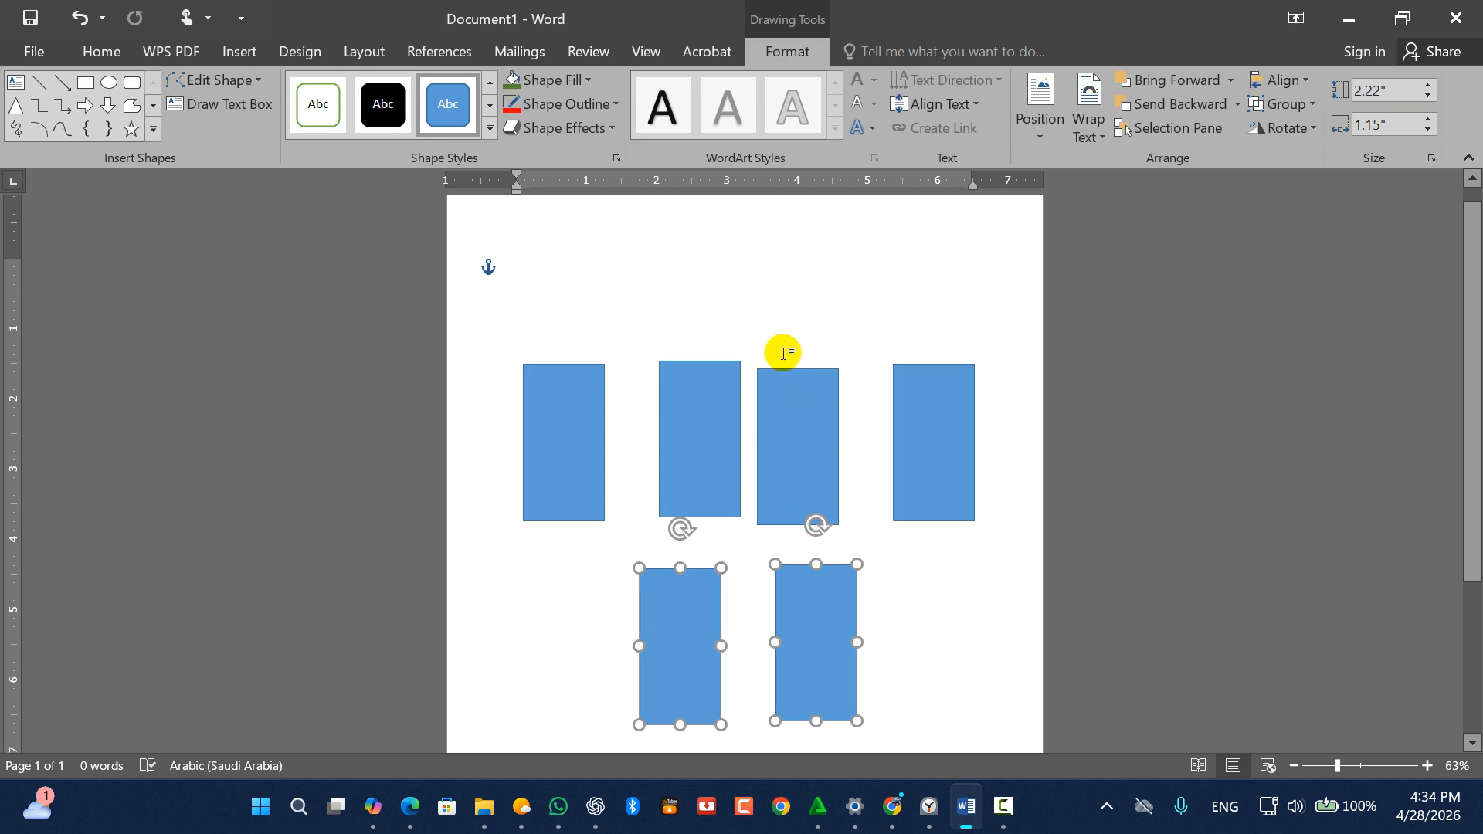
click(801, 298)
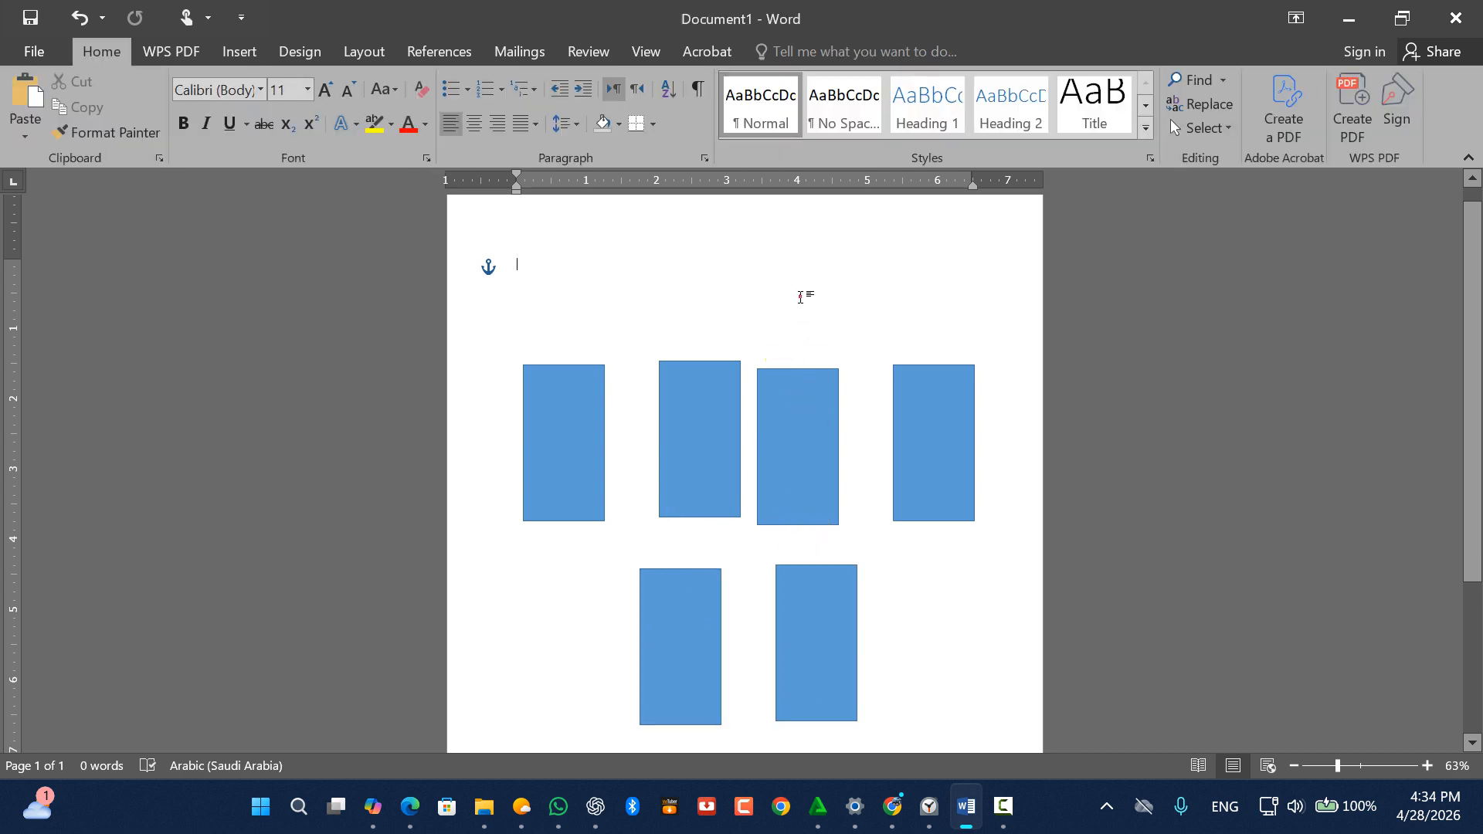
Align the third upper-row rectangle to the left margin, then move it back between the upper-row rectangles, raised above them
click(761, 422)
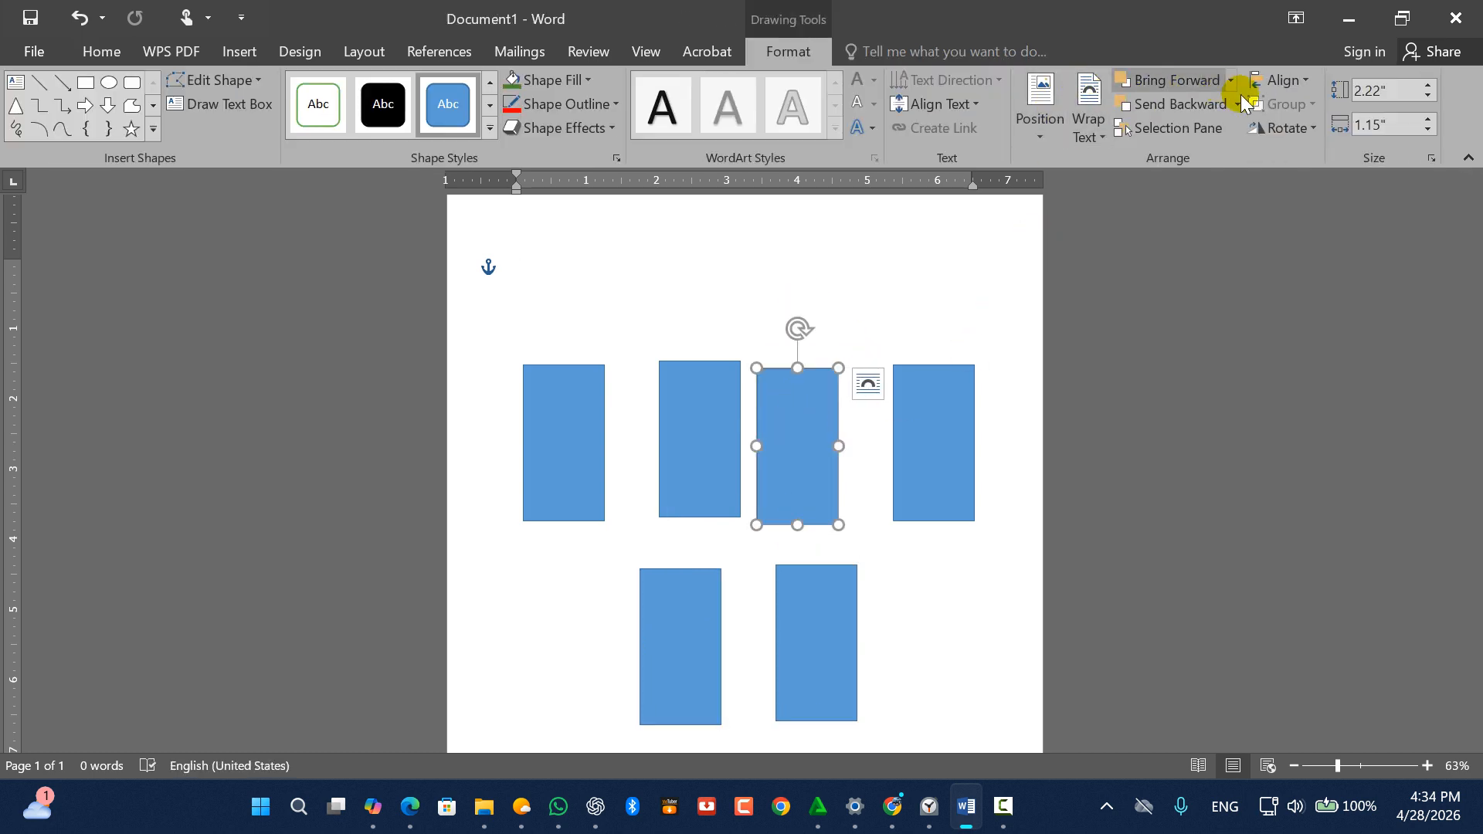
click(1309, 86)
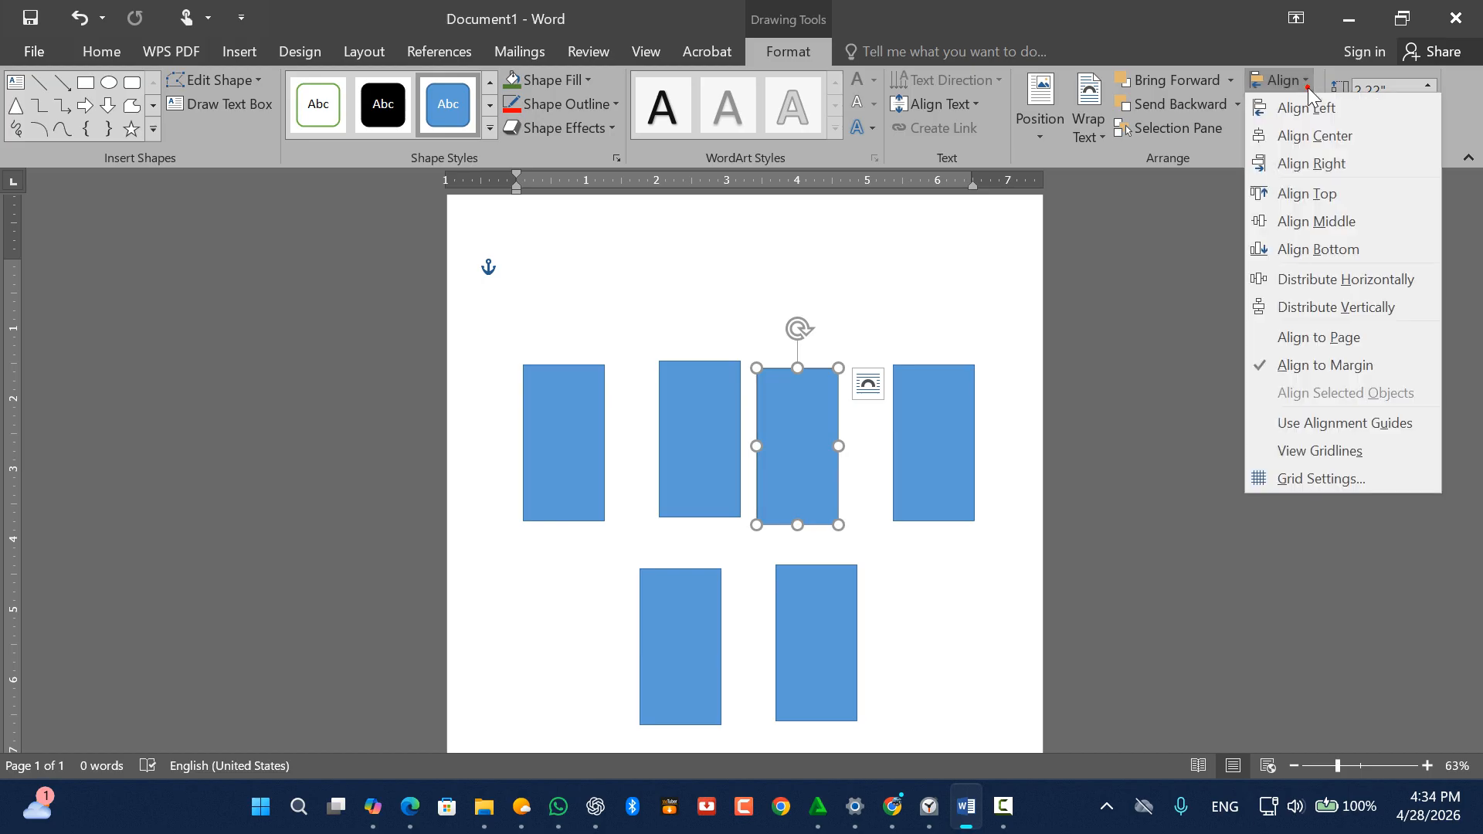
click(1329, 112)
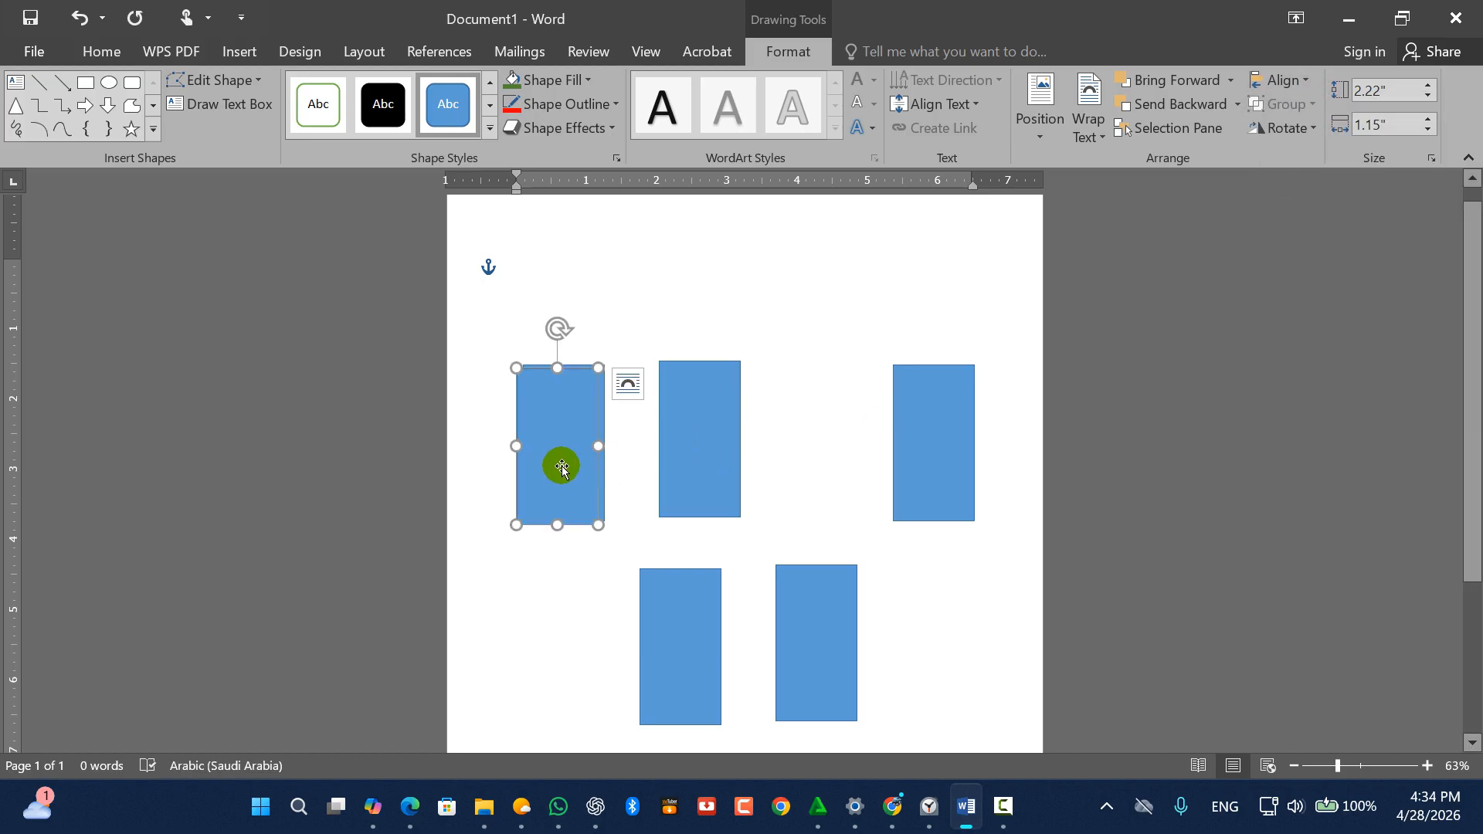
drag(561, 467, 789, 403)
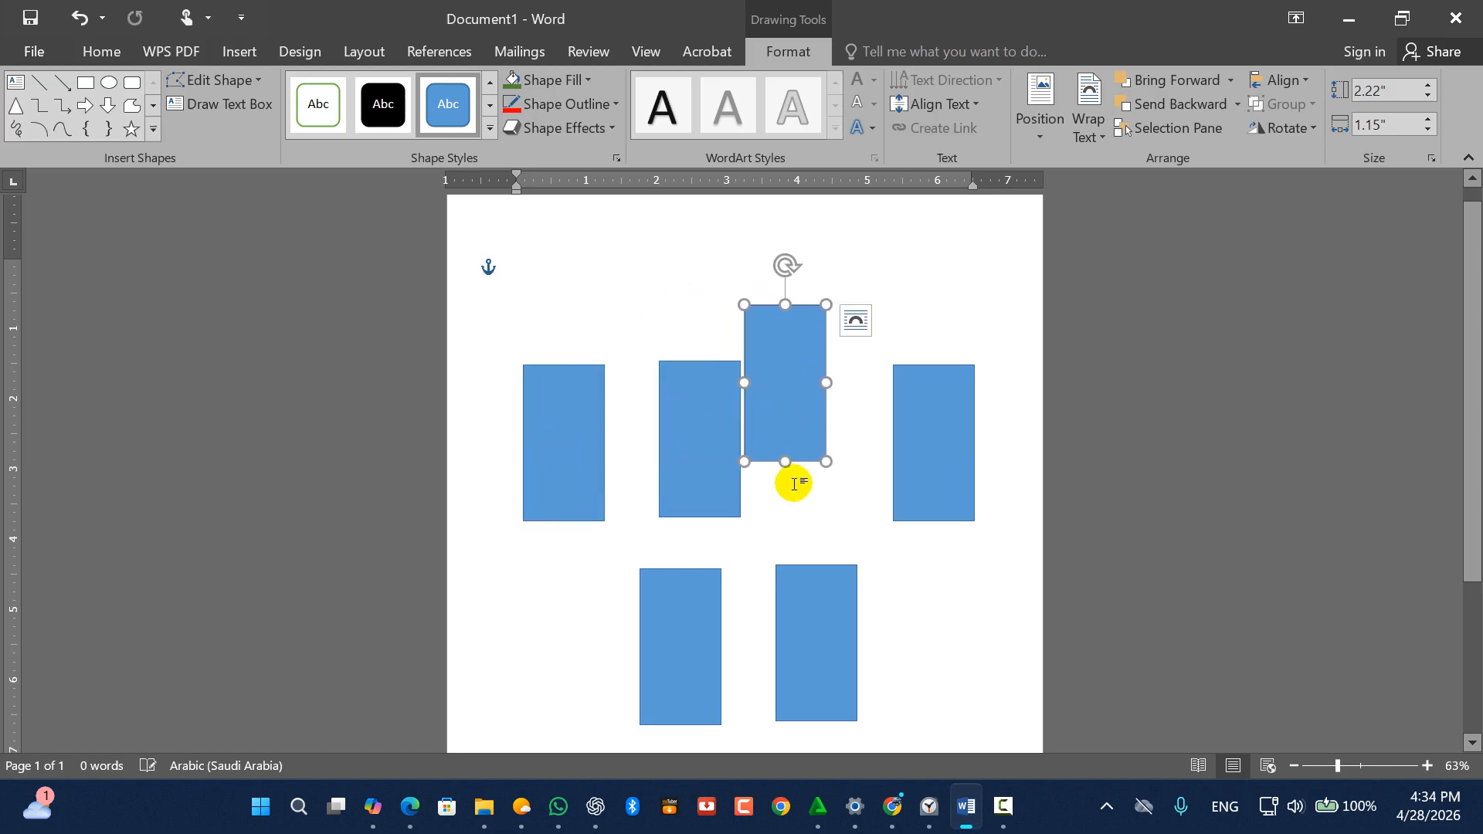
Delete three rectangles: the second in the lower row, the second in the upper row, and the raised one
click(819, 622)
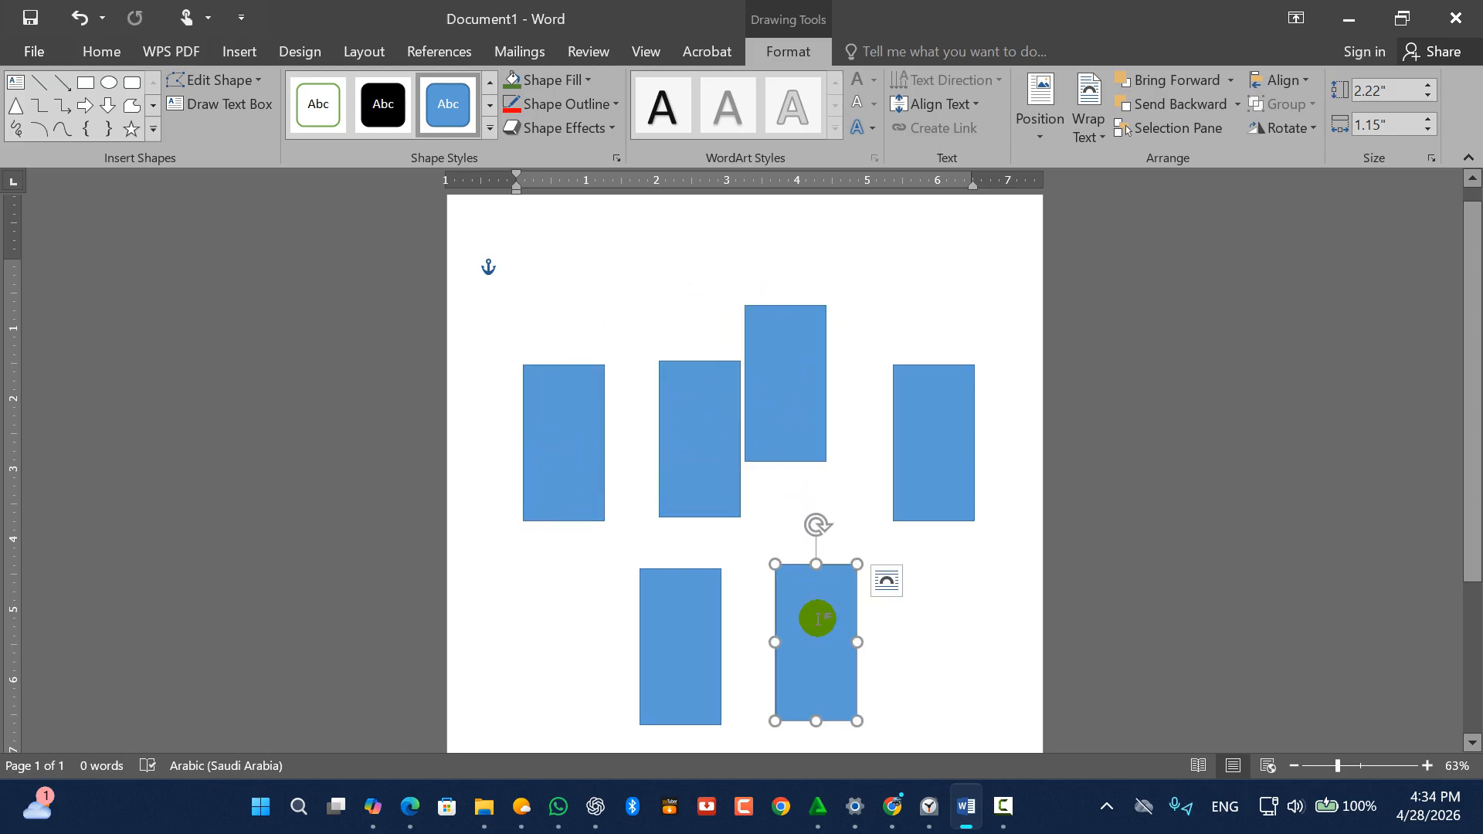
key(Delete)
click(702, 449)
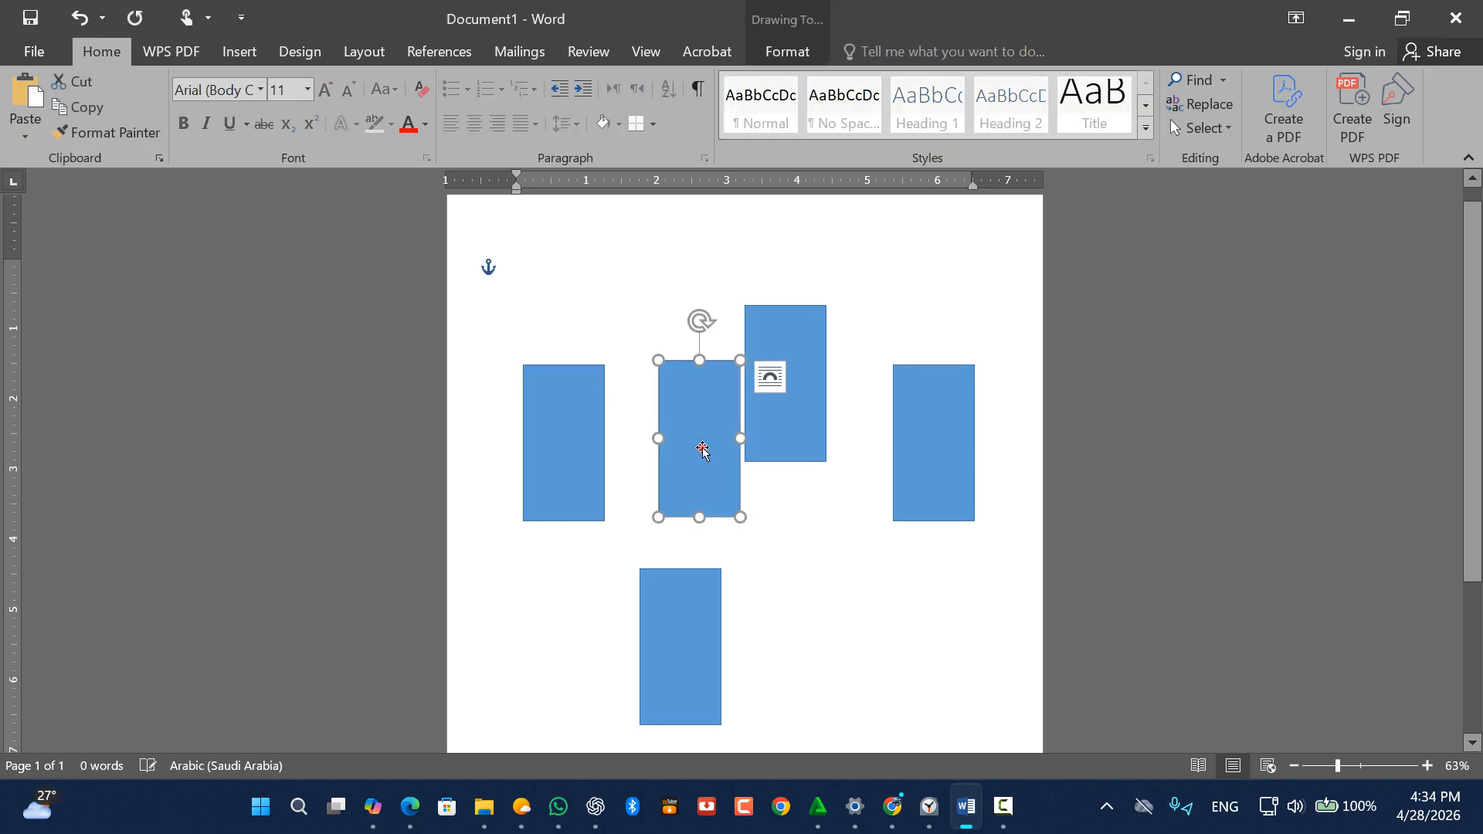
key(Delete)
click(773, 411)
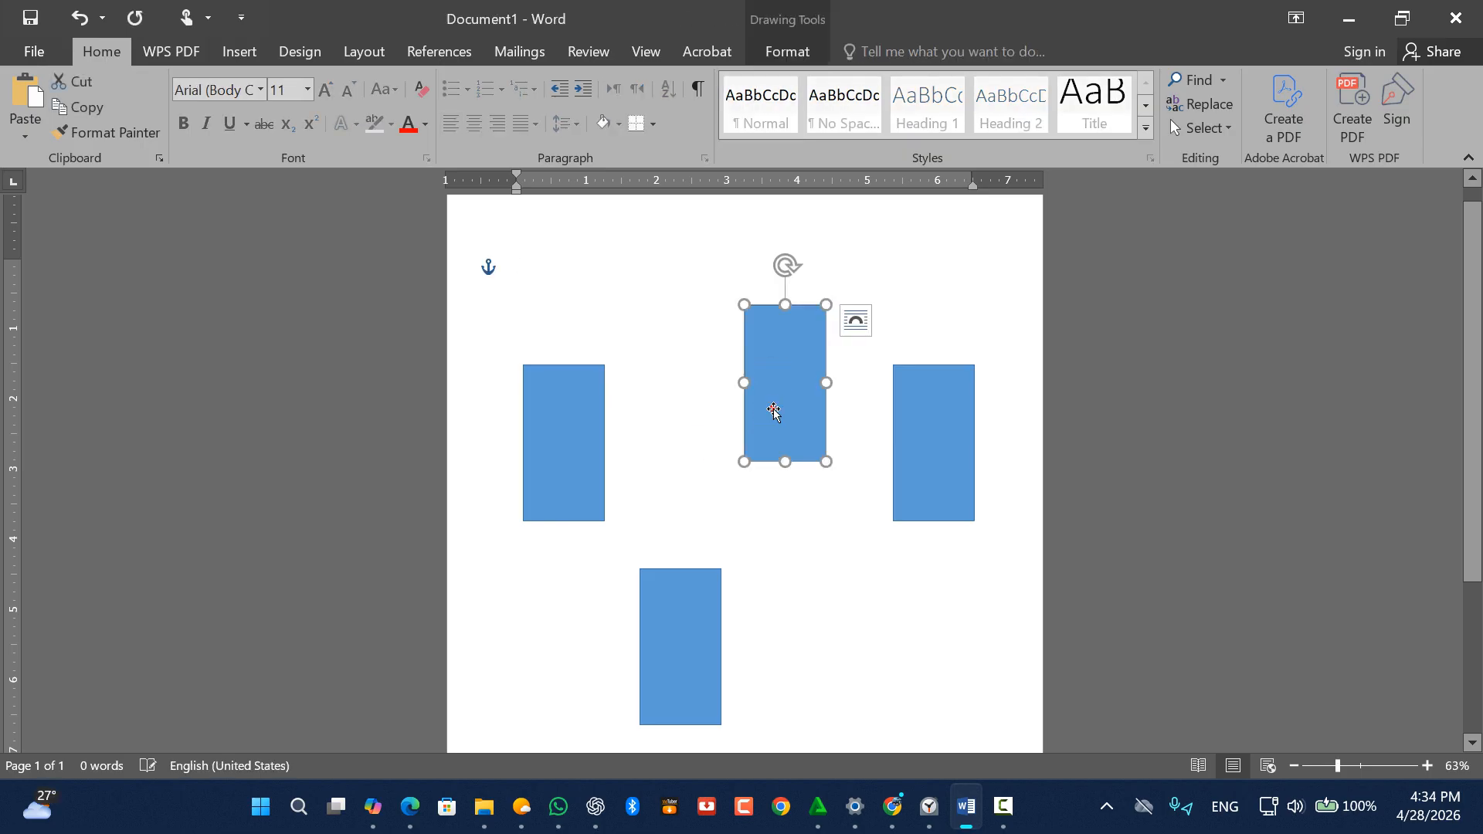
key(Delete)
Move the rightmost rectangle to the top of the page and align it to the left margin
mouse_move(924, 447)
mouse_down()
mouse_move(828, 371)
mouse_move(671, 291)
mouse_up()
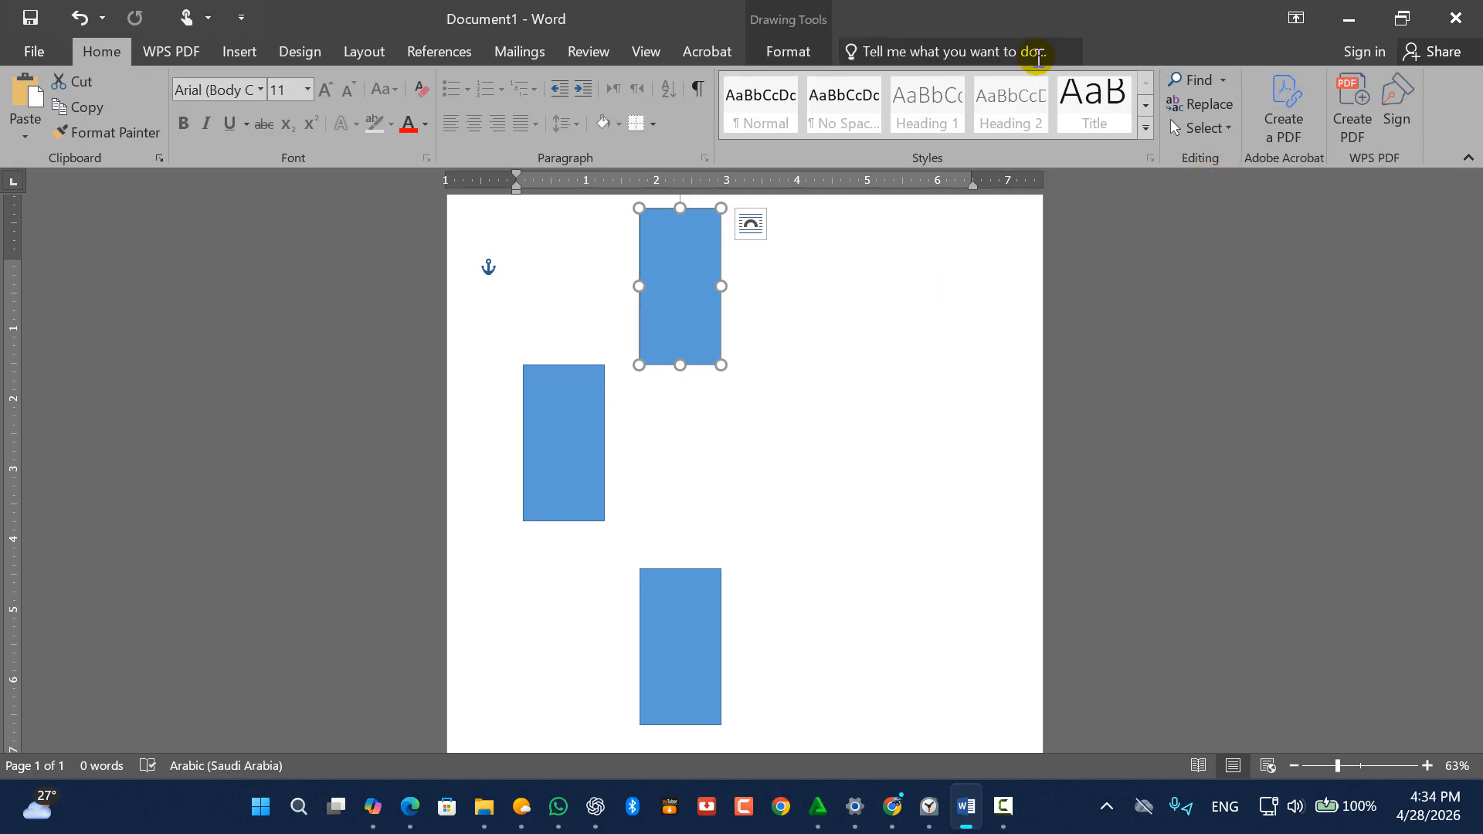
click(794, 59)
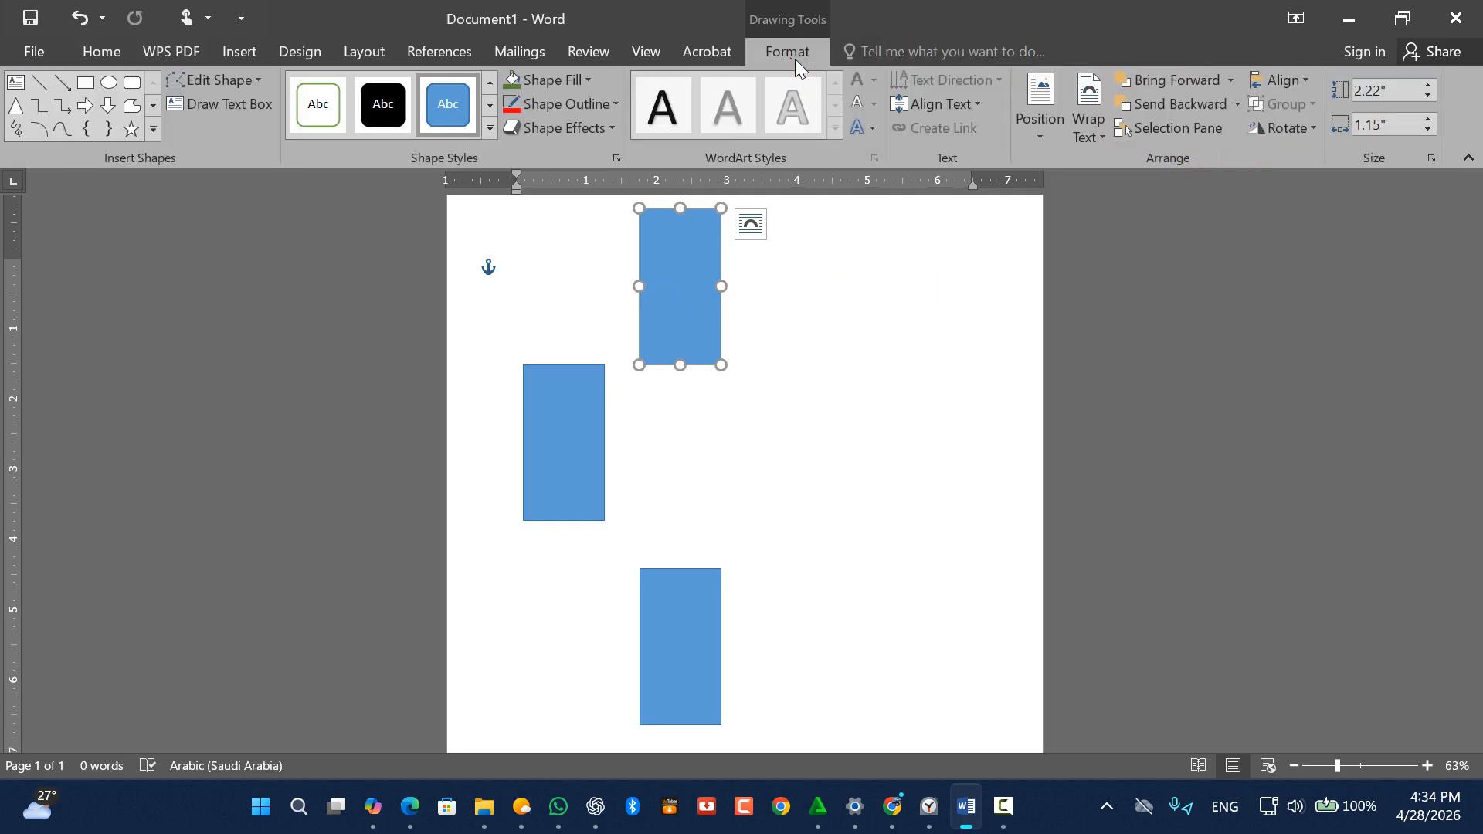
click(1304, 84)
click(1305, 107)
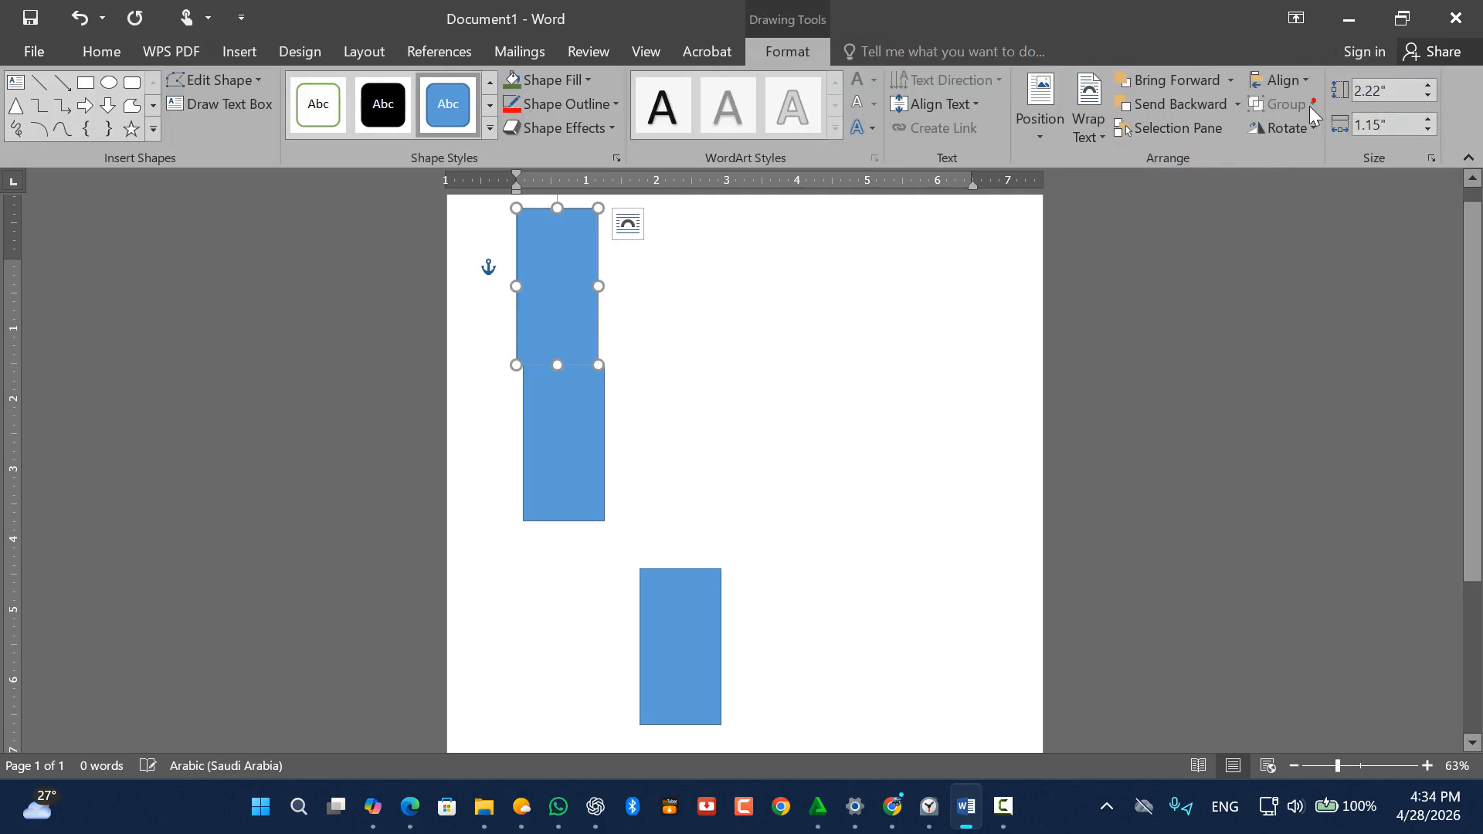
Center the selected rectangle horizontally between the margins, then align it to the right margin
click(1287, 89)
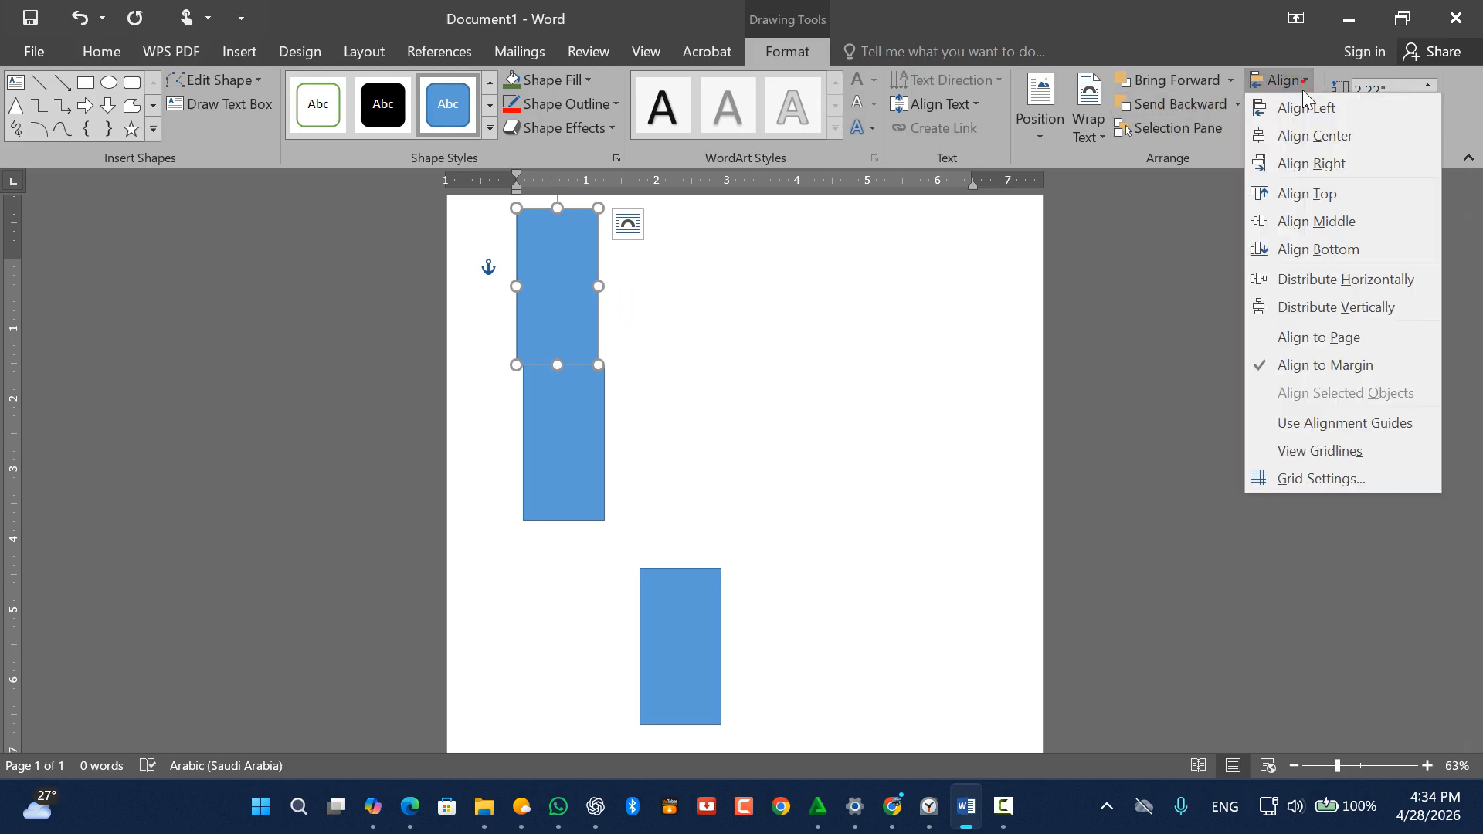
click(1294, 139)
click(1288, 80)
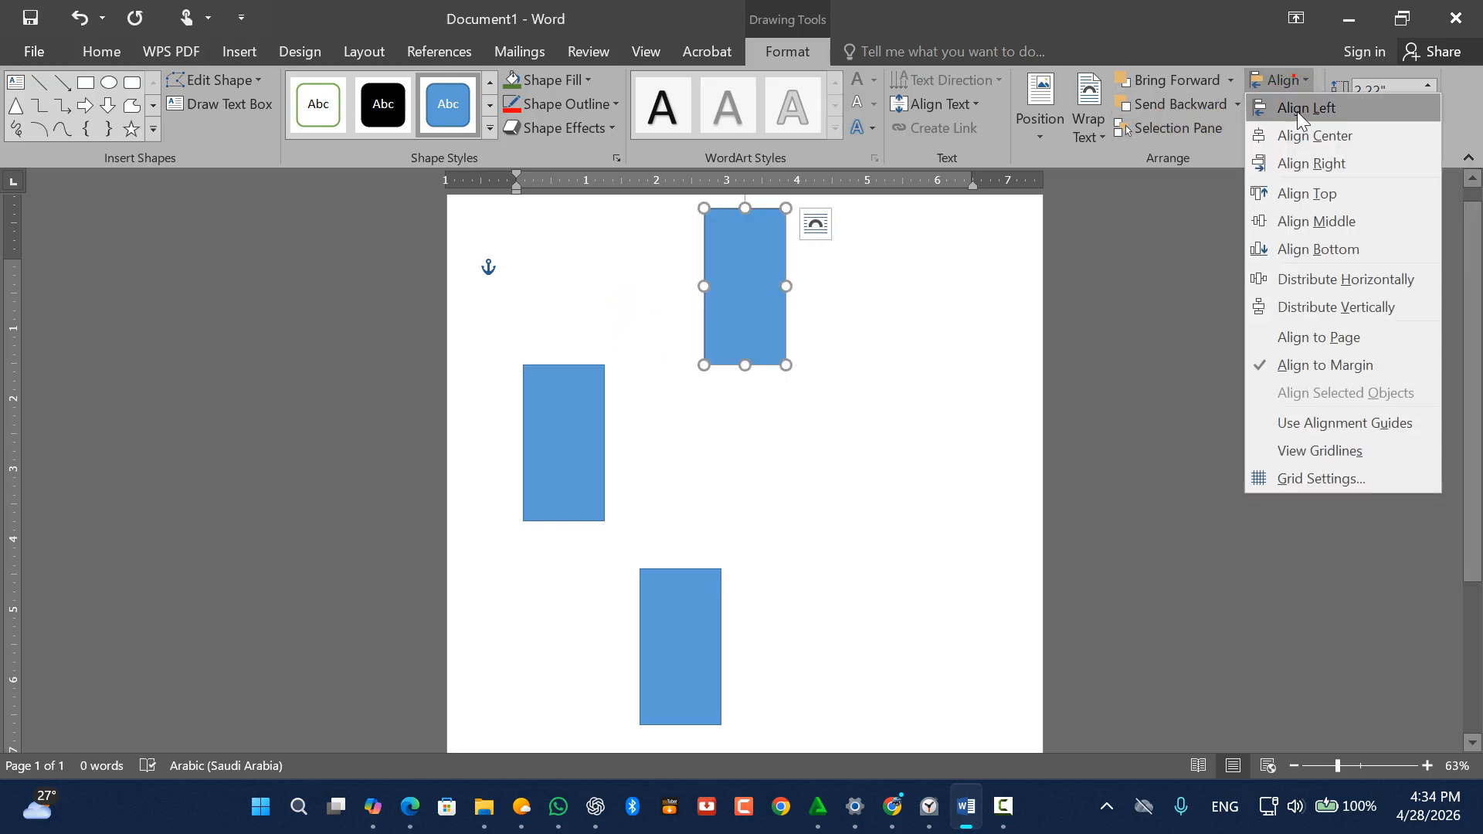
click(1305, 168)
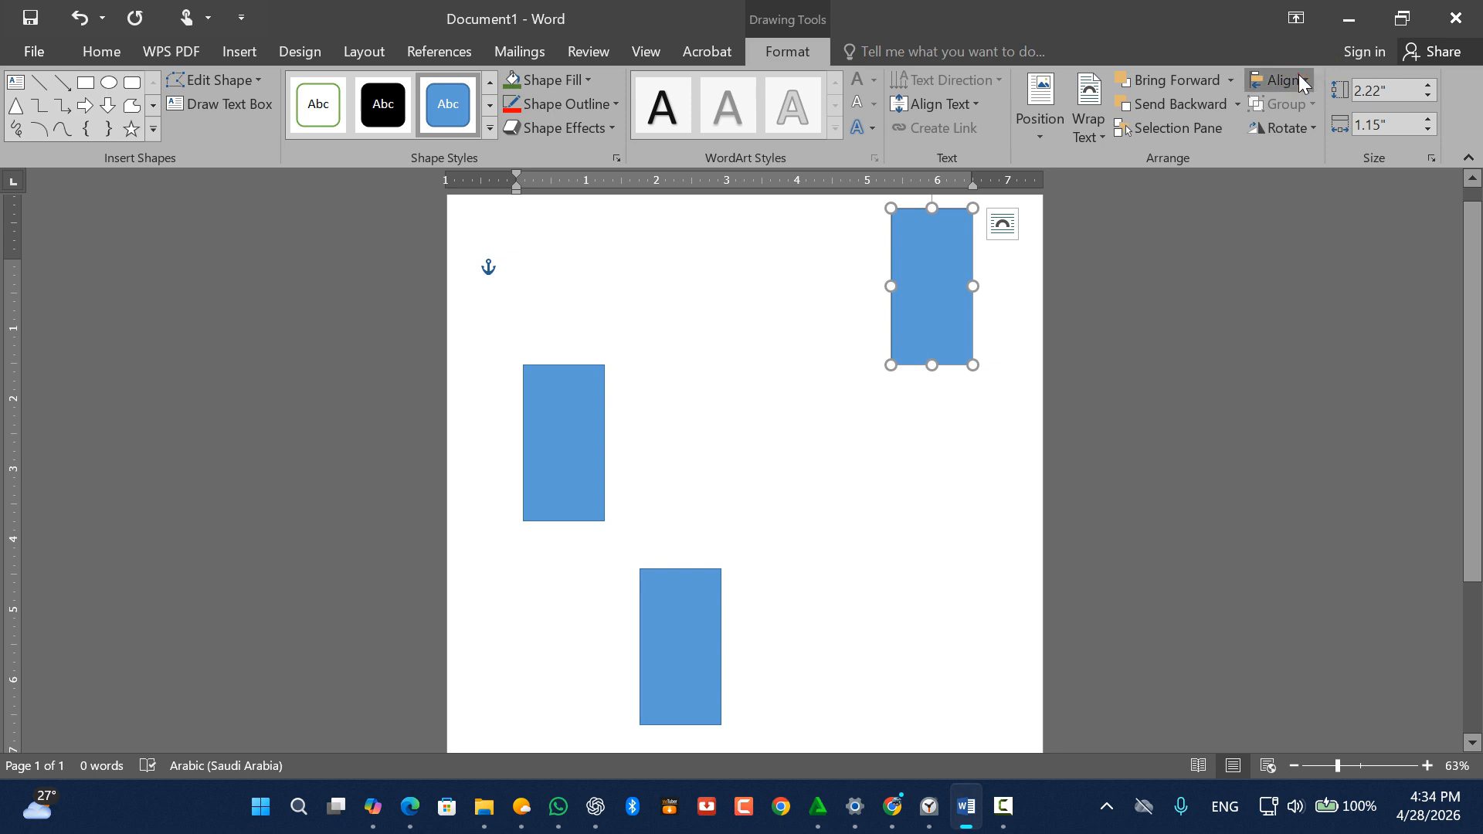
Align the selected rectangle to the top margin, then to the bottom margin, and keep it selected
click(1299, 78)
click(1305, 193)
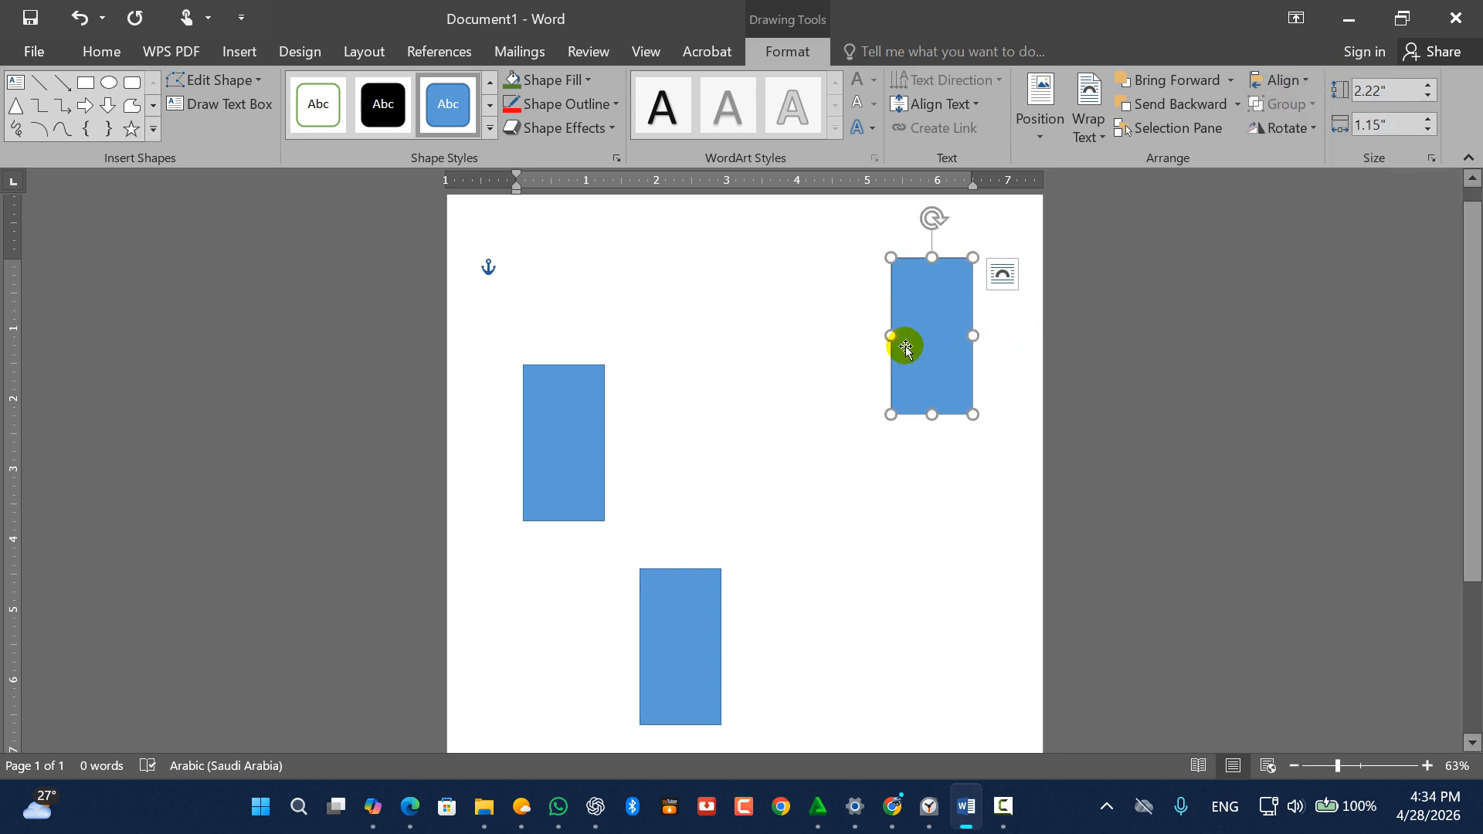
click(1293, 79)
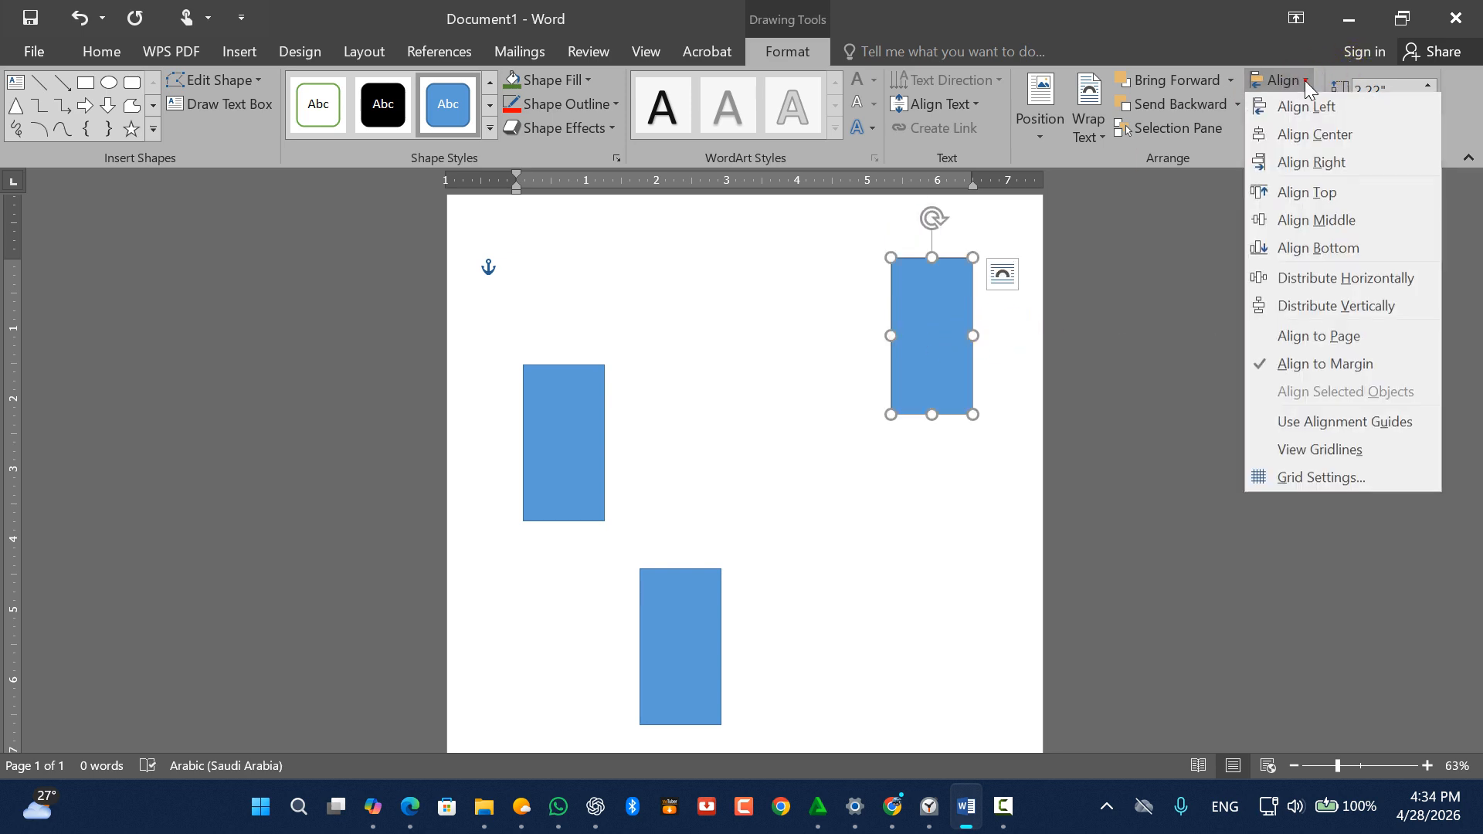
click(1305, 247)
scroll(882, 611, down, 2)
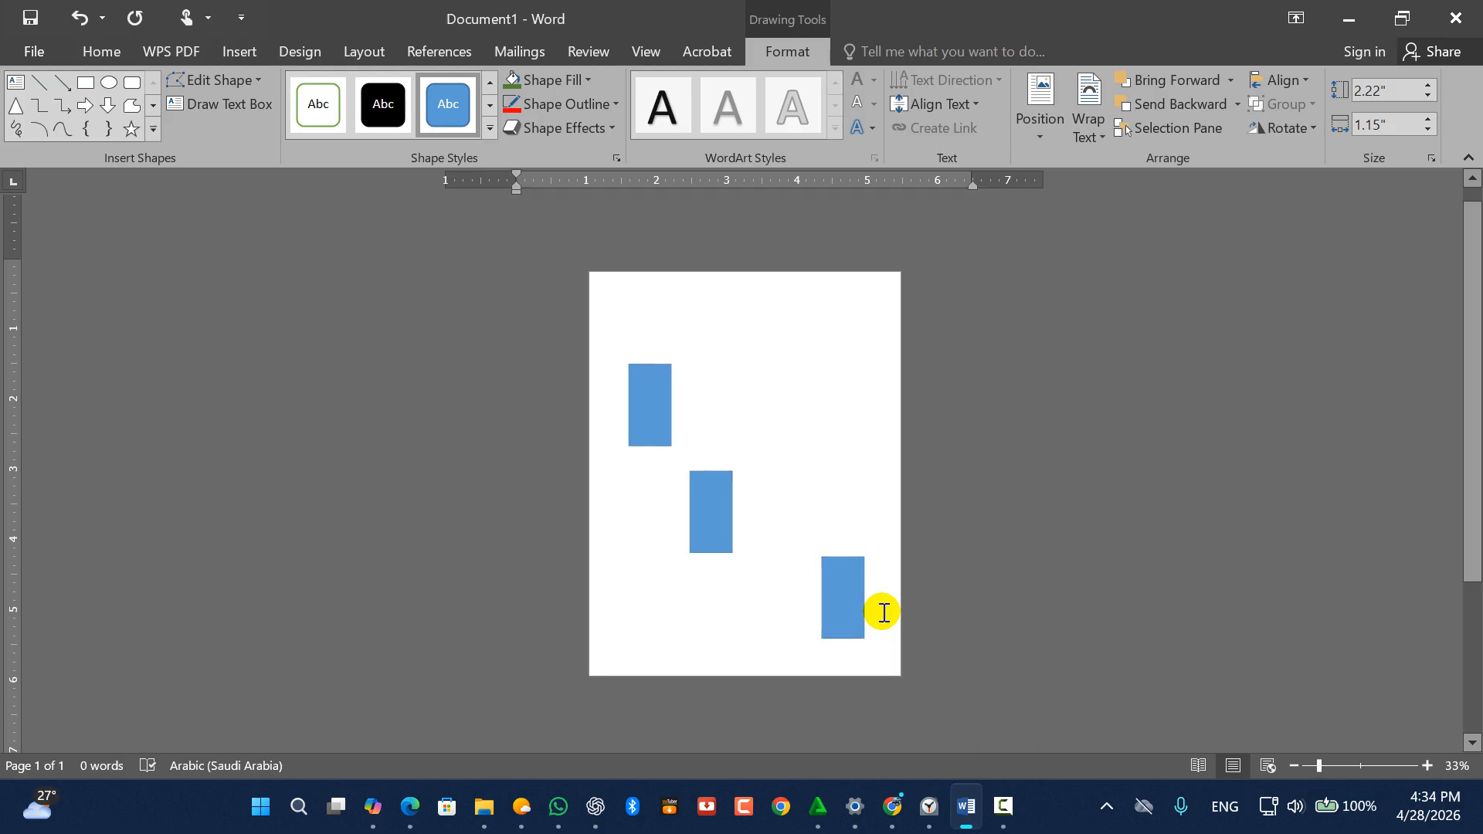
click(823, 575)
scroll(734, 480, up, 3)
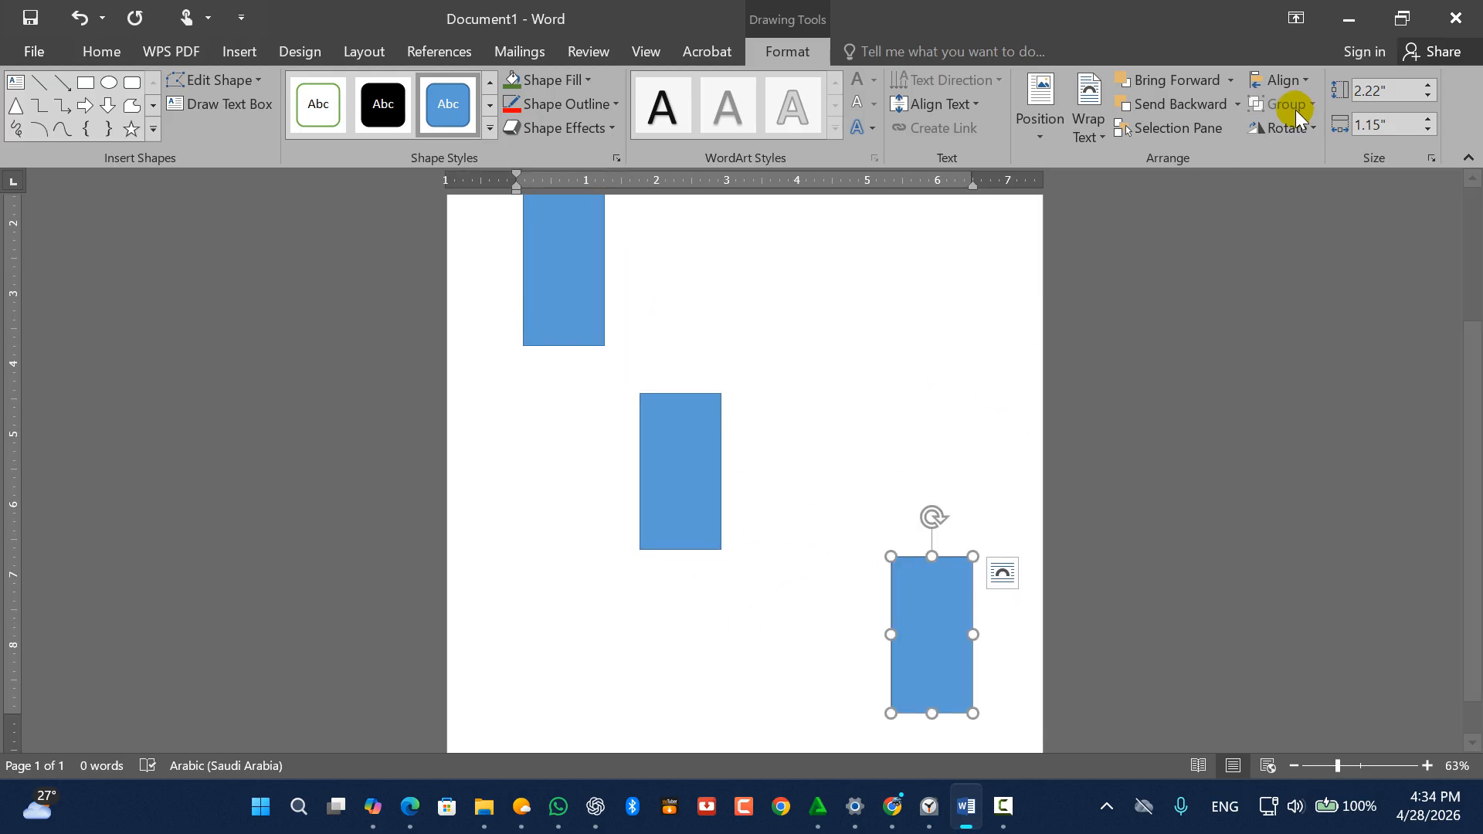
Try Distribute Horizontally on the bottom rectangle alone, then undo it
click(1303, 85)
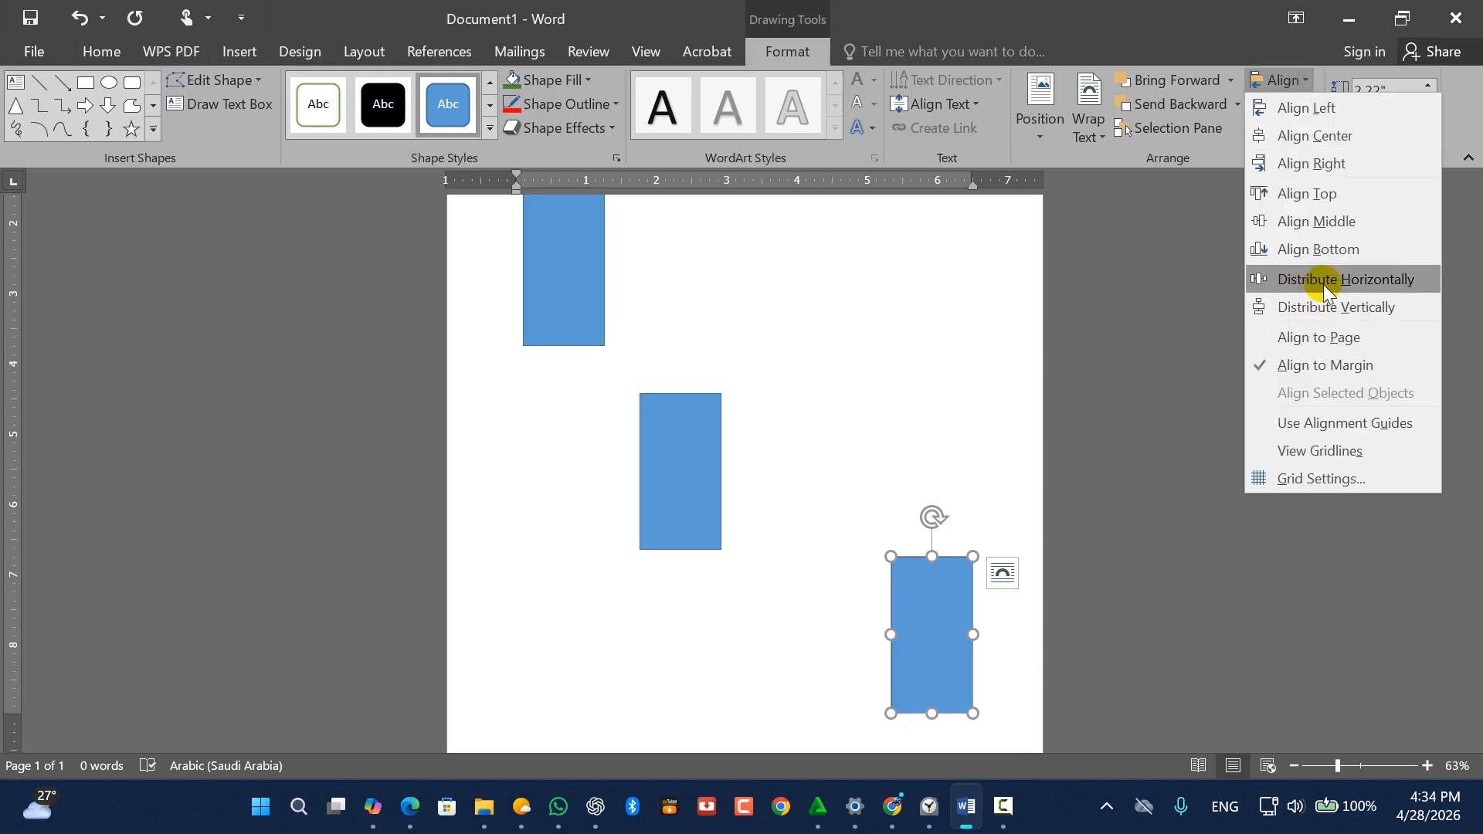
click(1299, 282)
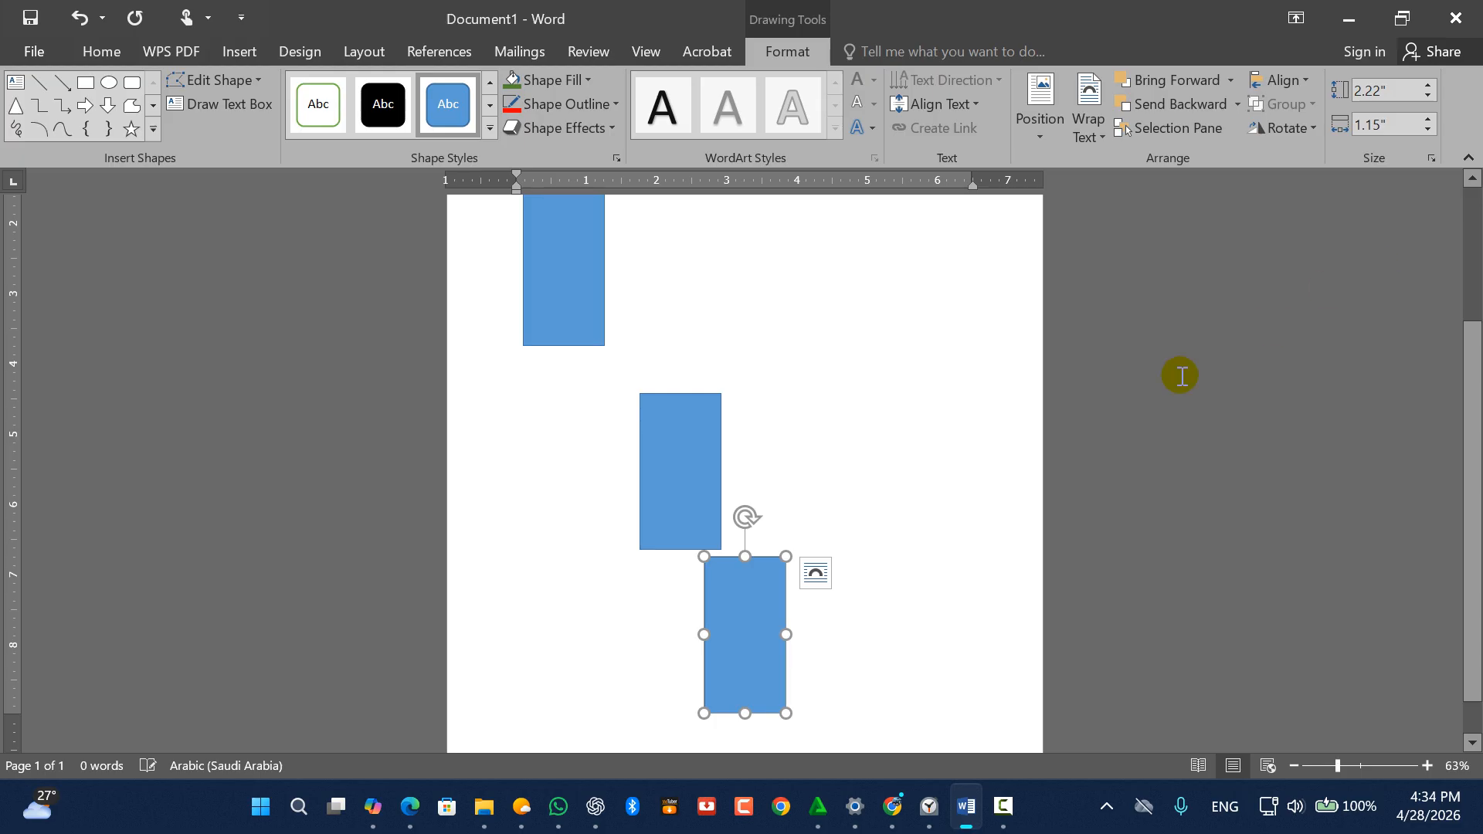
click(888, 476)
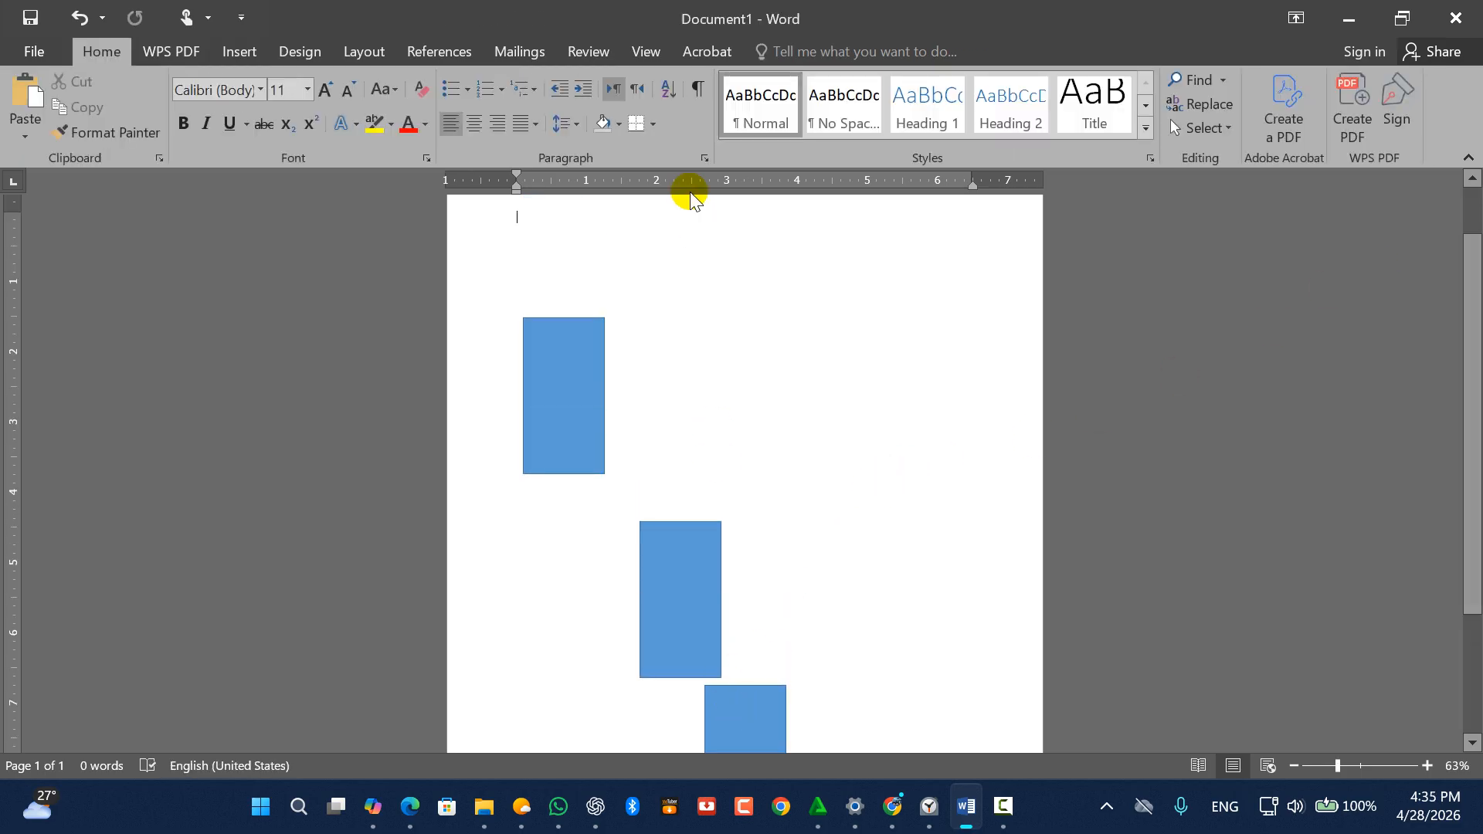
key(ctrl+z)
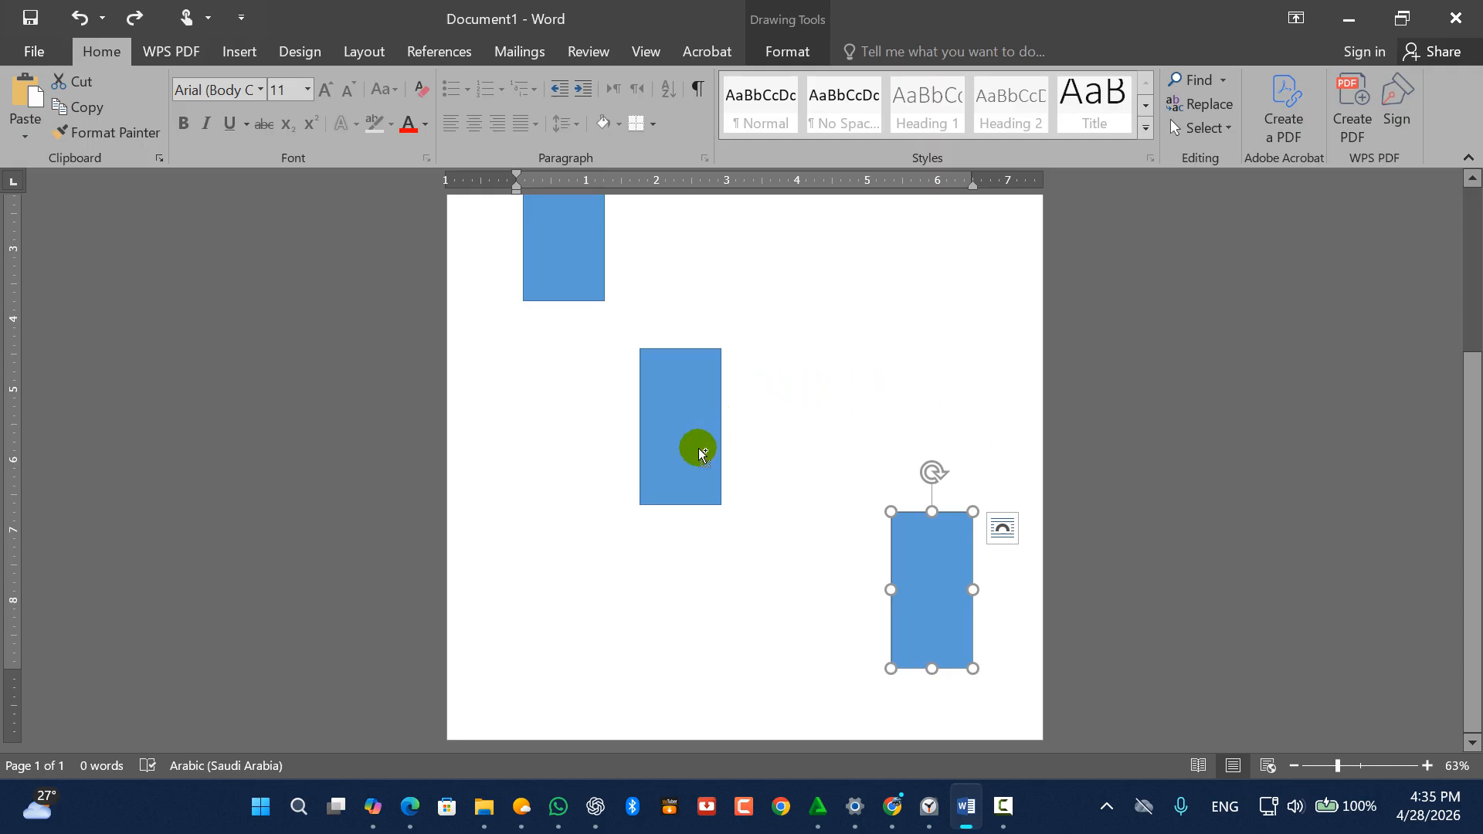
Select all three rectangles, distribute them horizontally relative to each other, and deselect them
shift+click(701, 454)
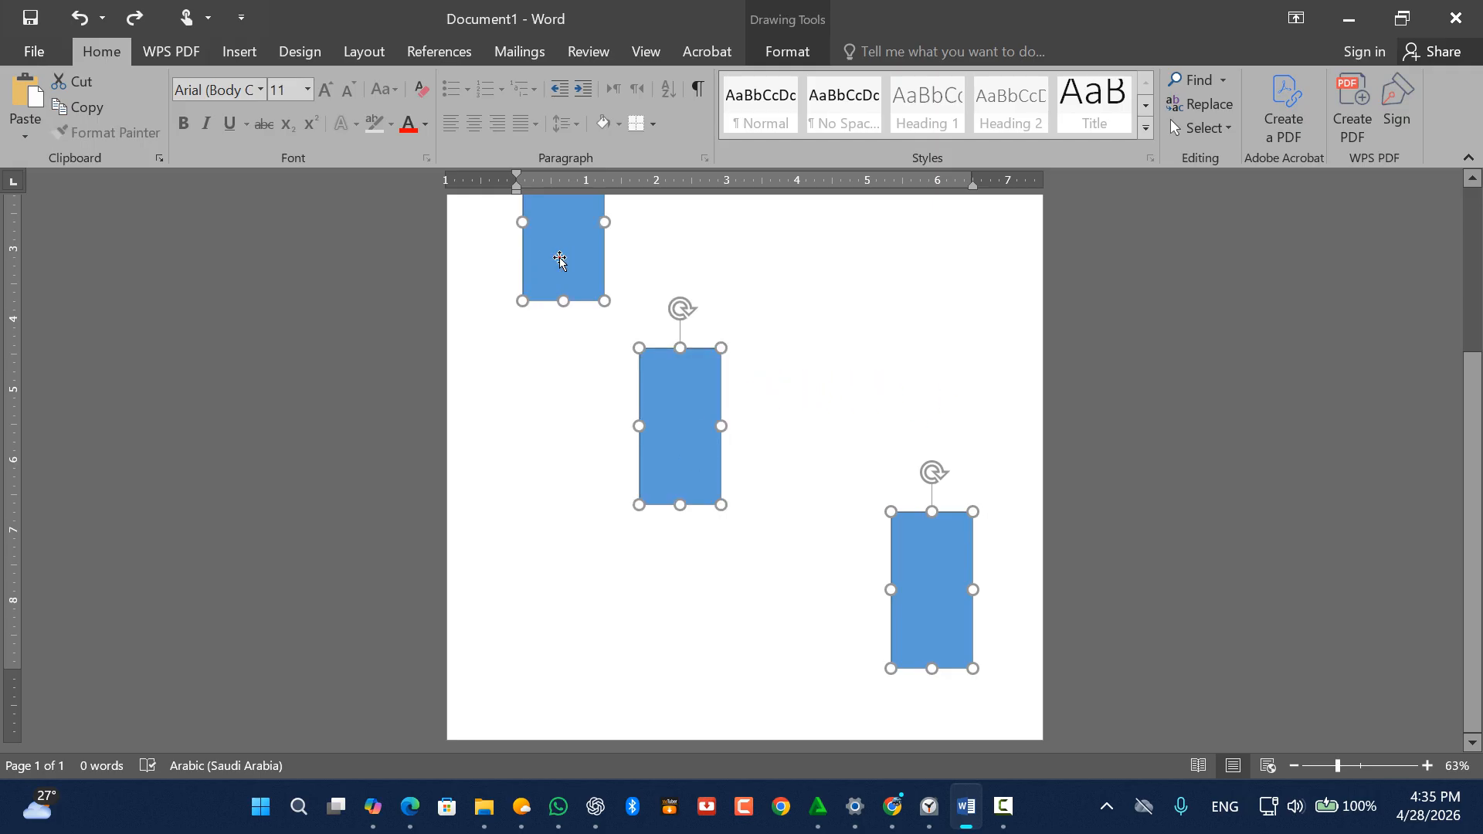
click(791, 51)
click(1288, 80)
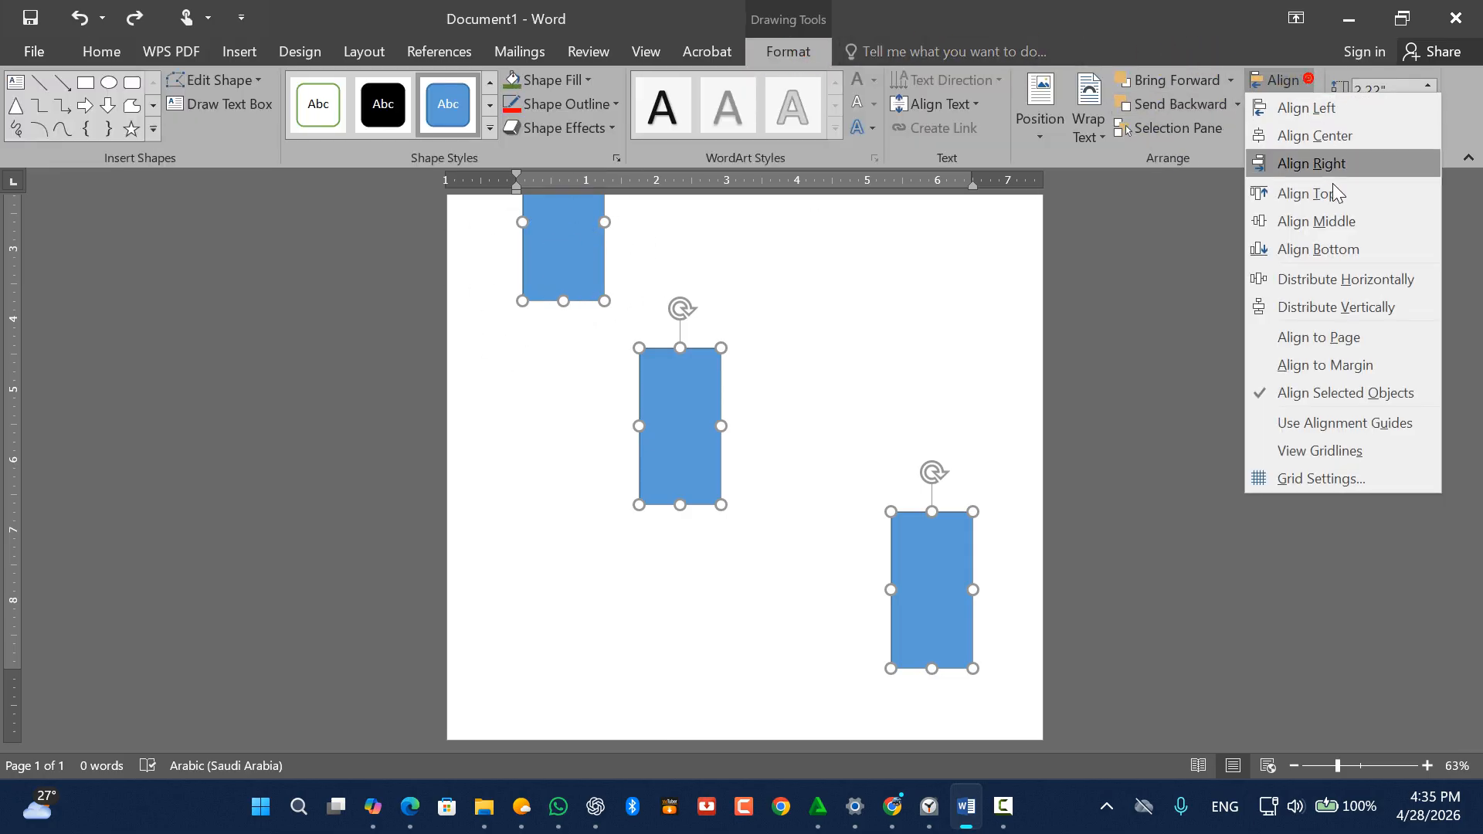
click(1318, 281)
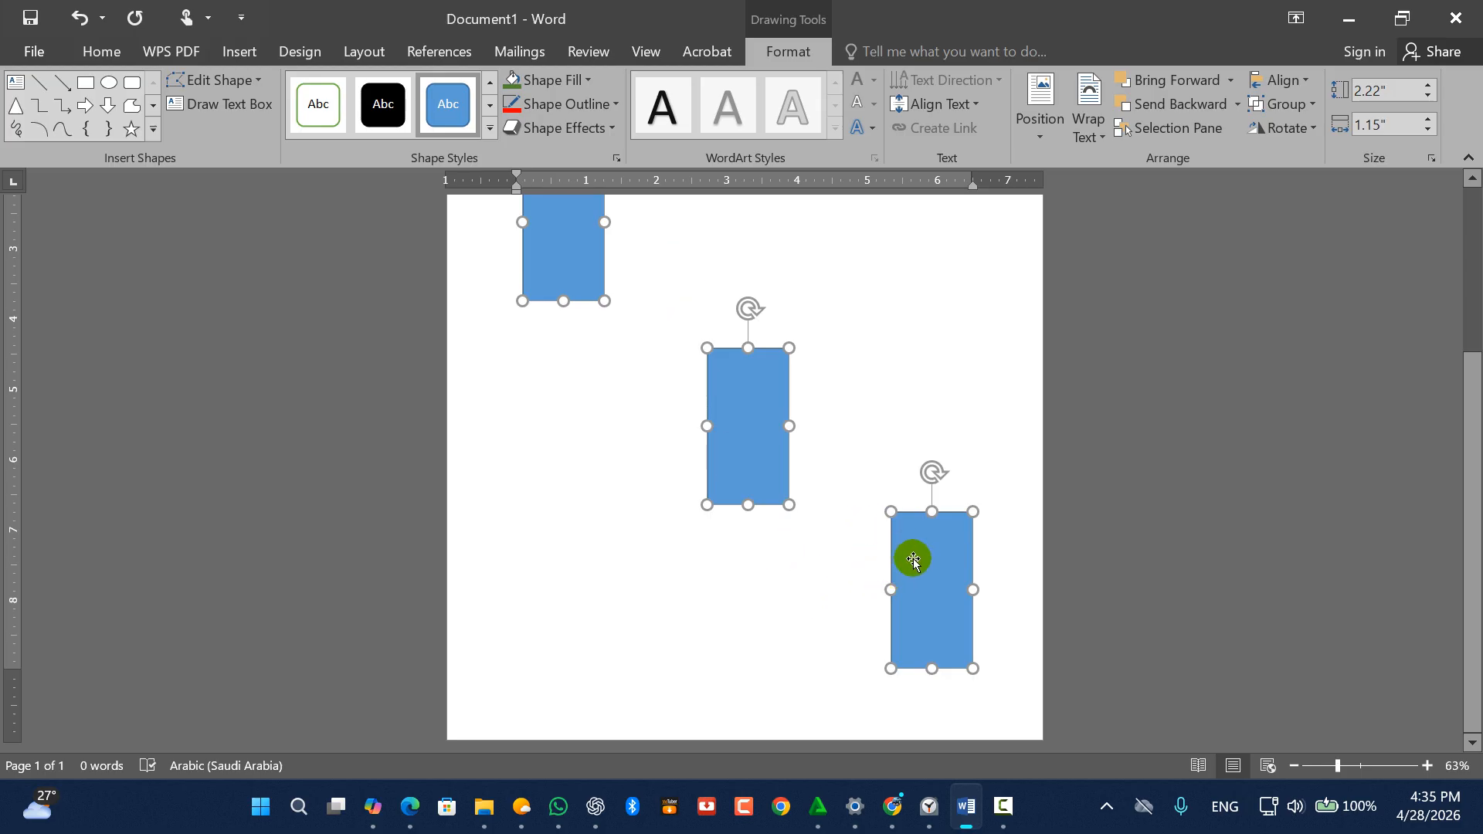
scroll(873, 478, up, 3)
click(924, 662)
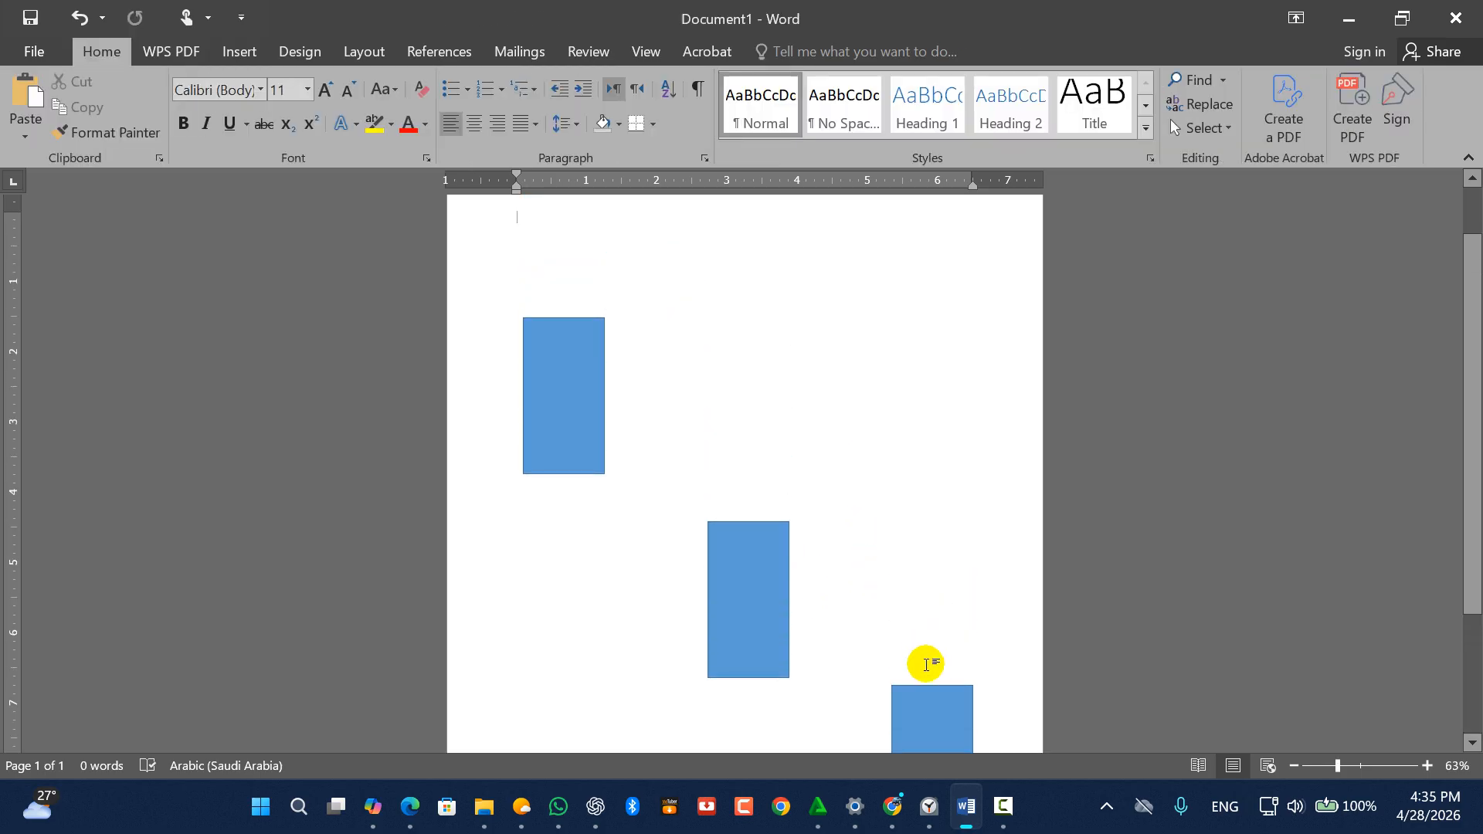
Move the lowest and the uppermost rectangles level with the middle one, forming a rough unevenly spaced row
drag(931, 703, 852, 540)
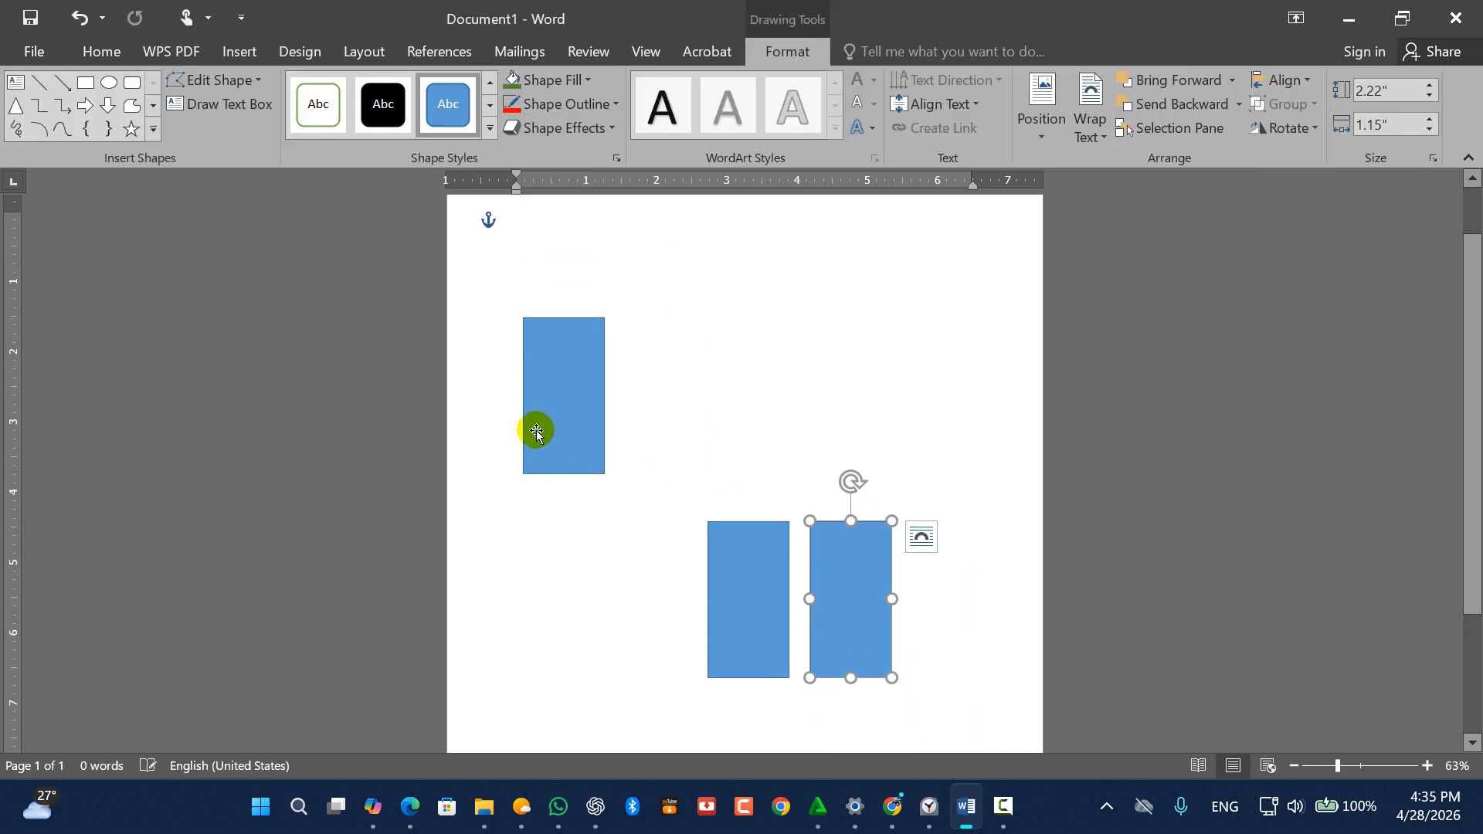
drag(536, 431, 524, 611)
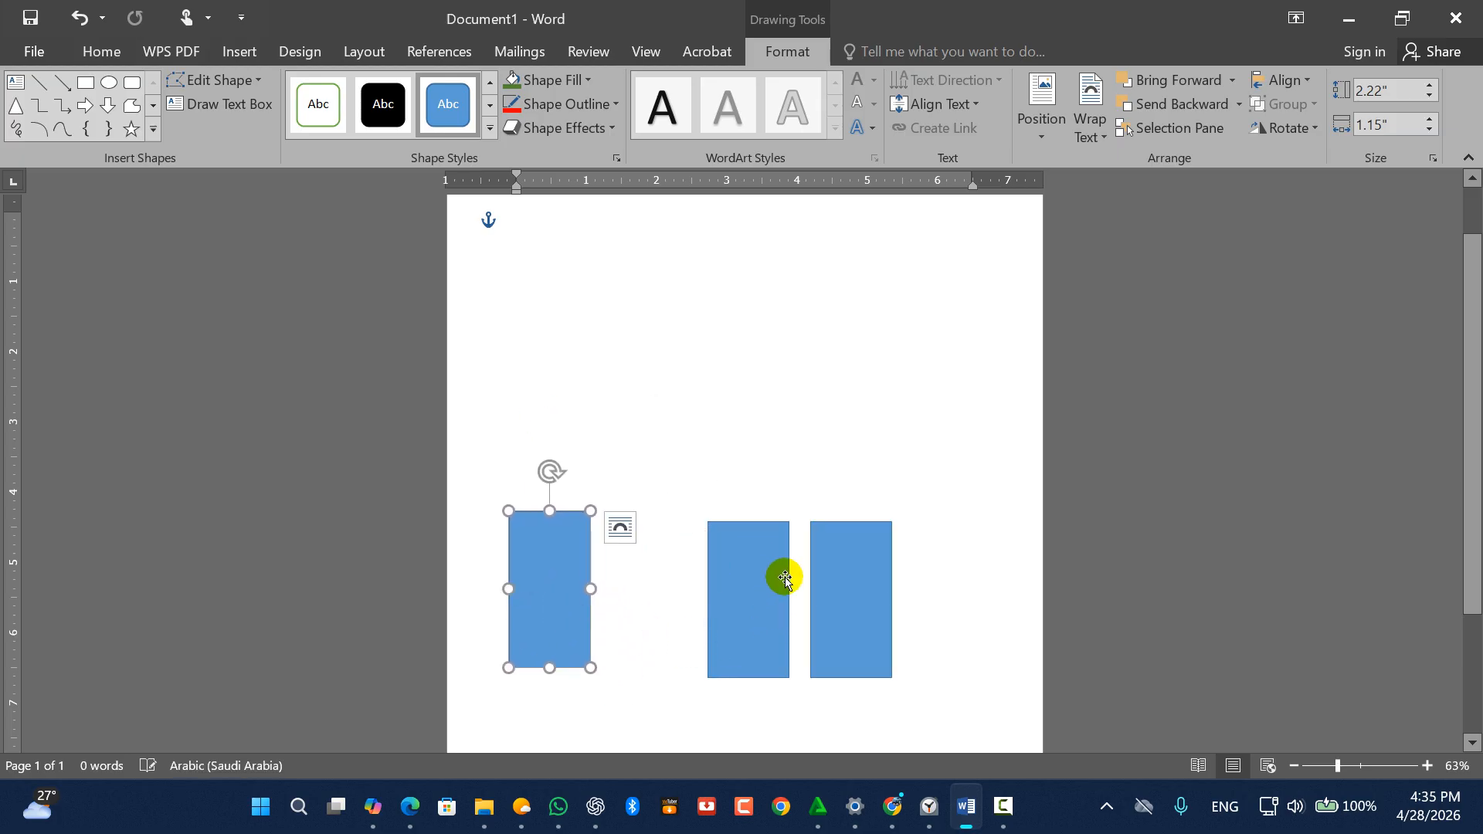
Distribute the three rectangles in the row horizontally with equal gaps, and deselect them
shift+click(725, 585)
click(887, 572)
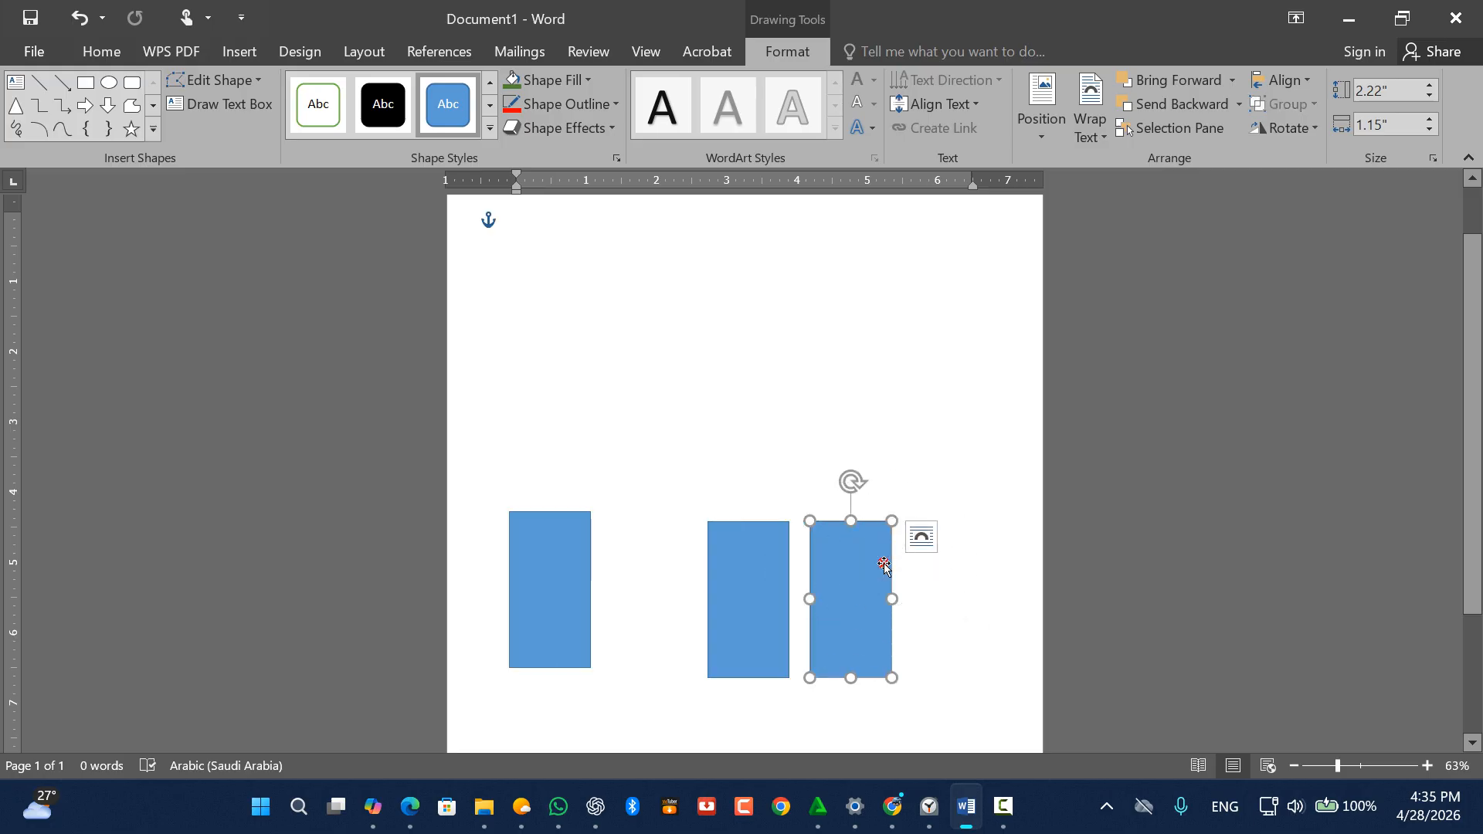
shift+click(732, 565)
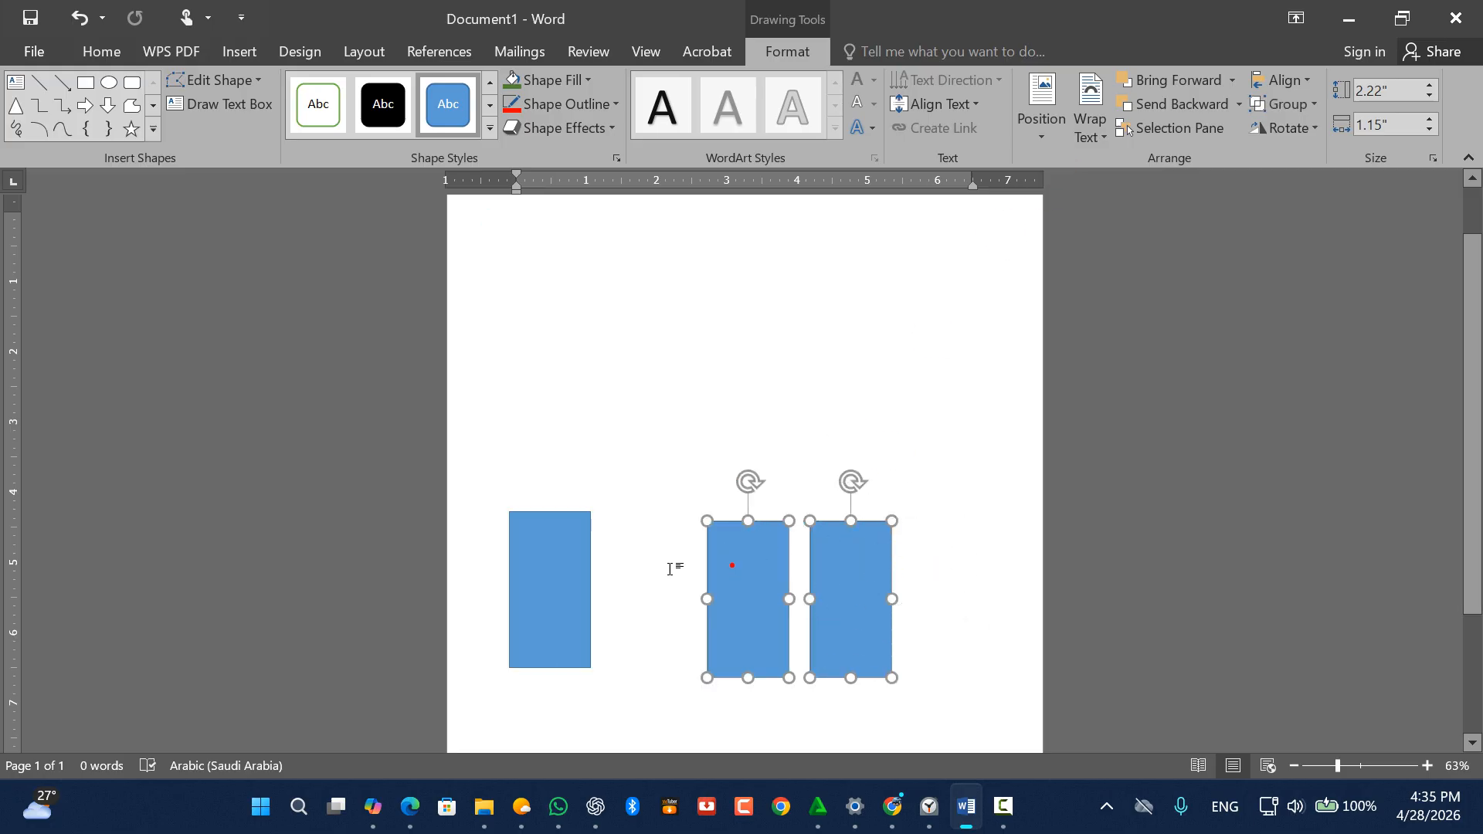
shift+click(560, 578)
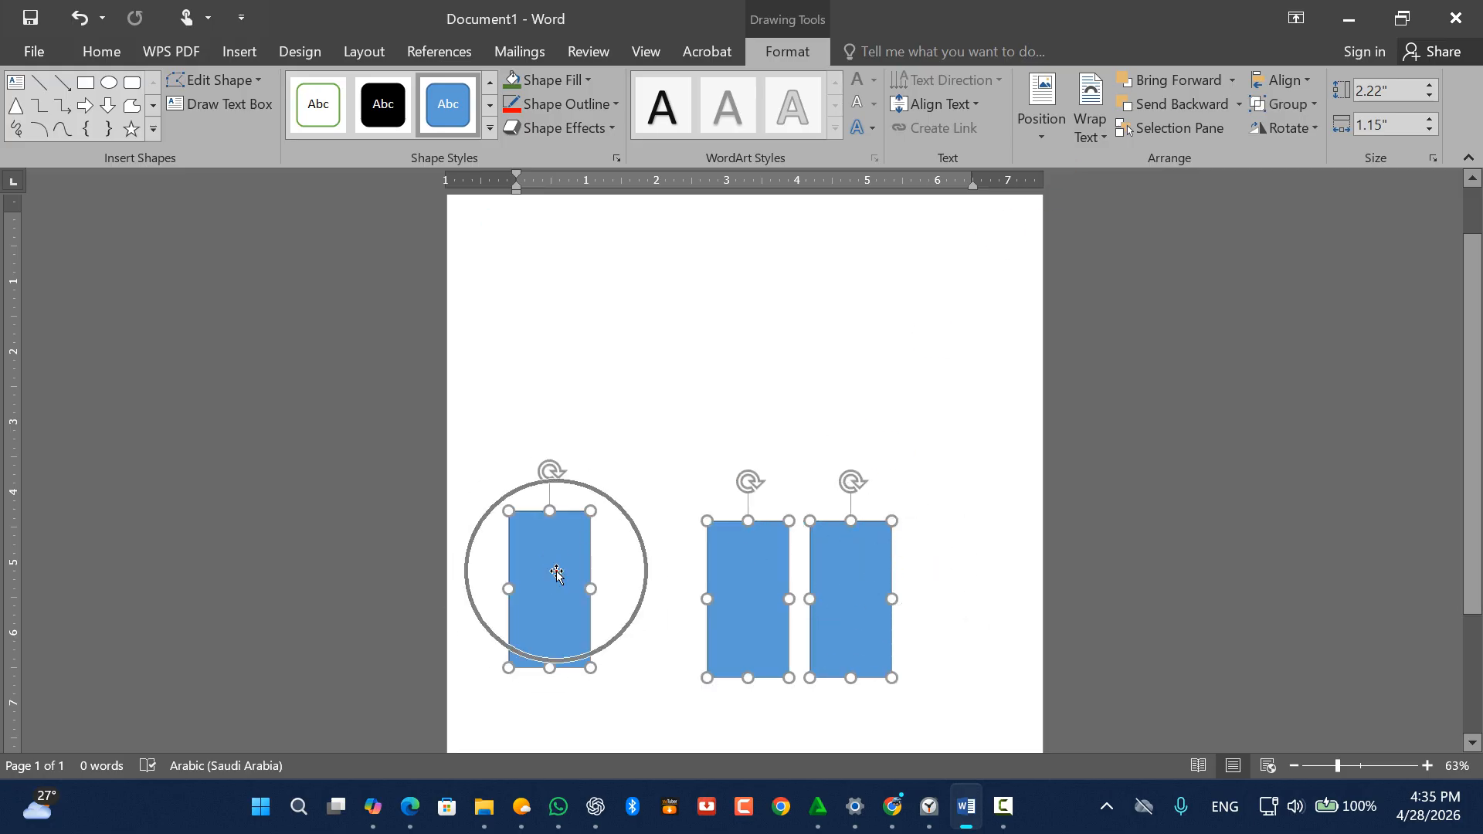
click(1307, 82)
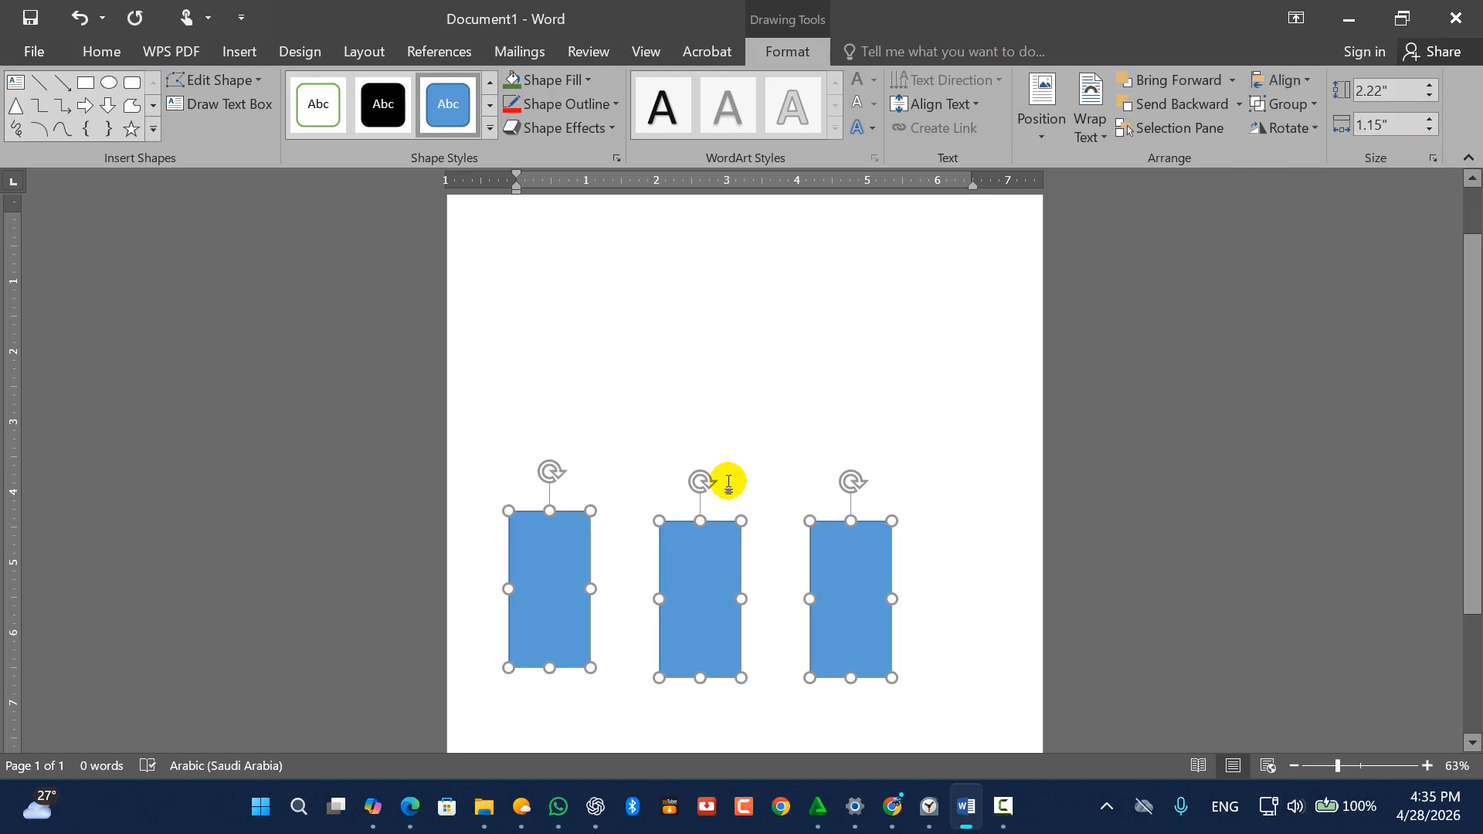
click(727, 580)
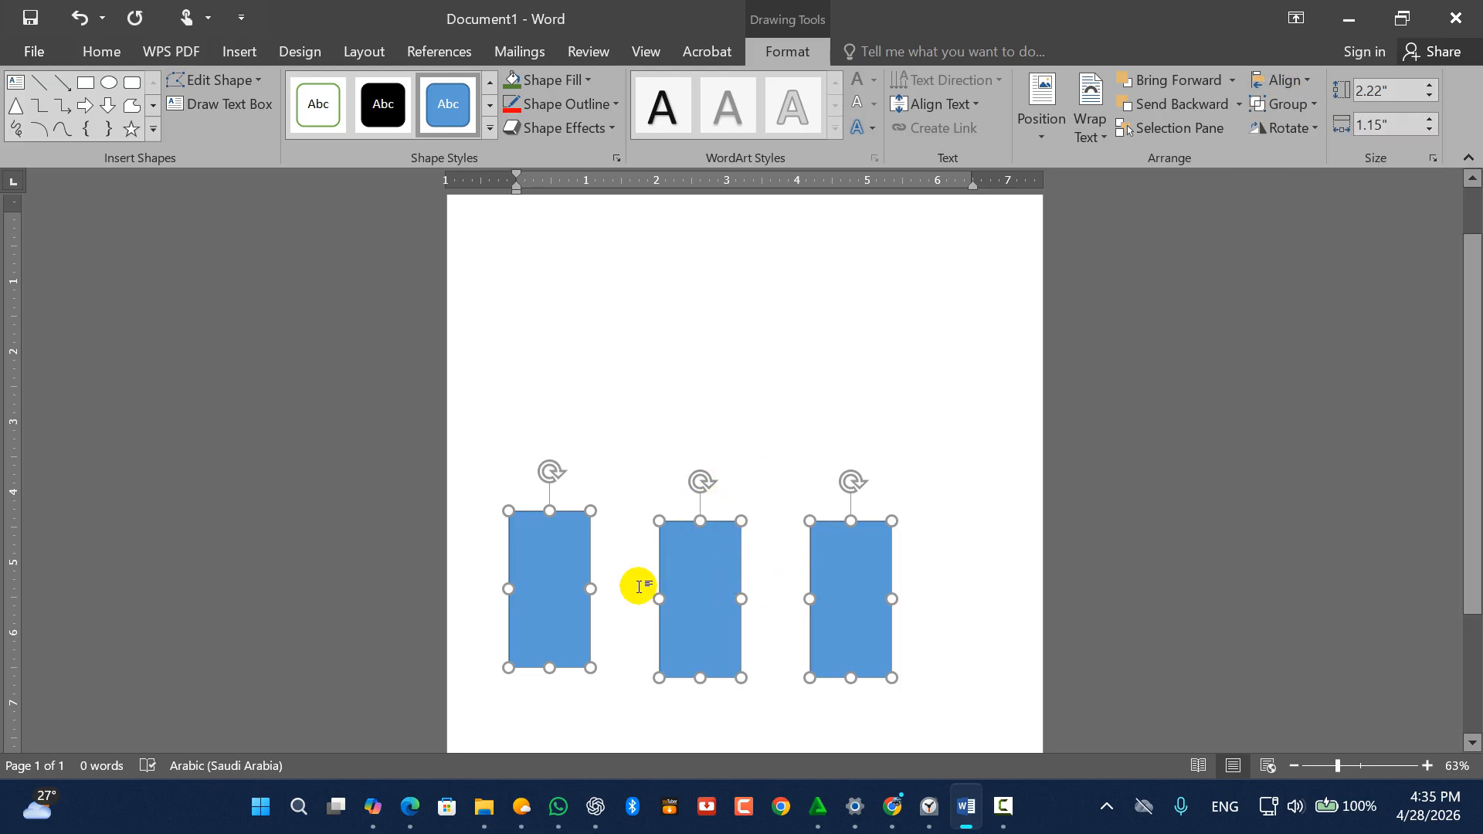
click(792, 404)
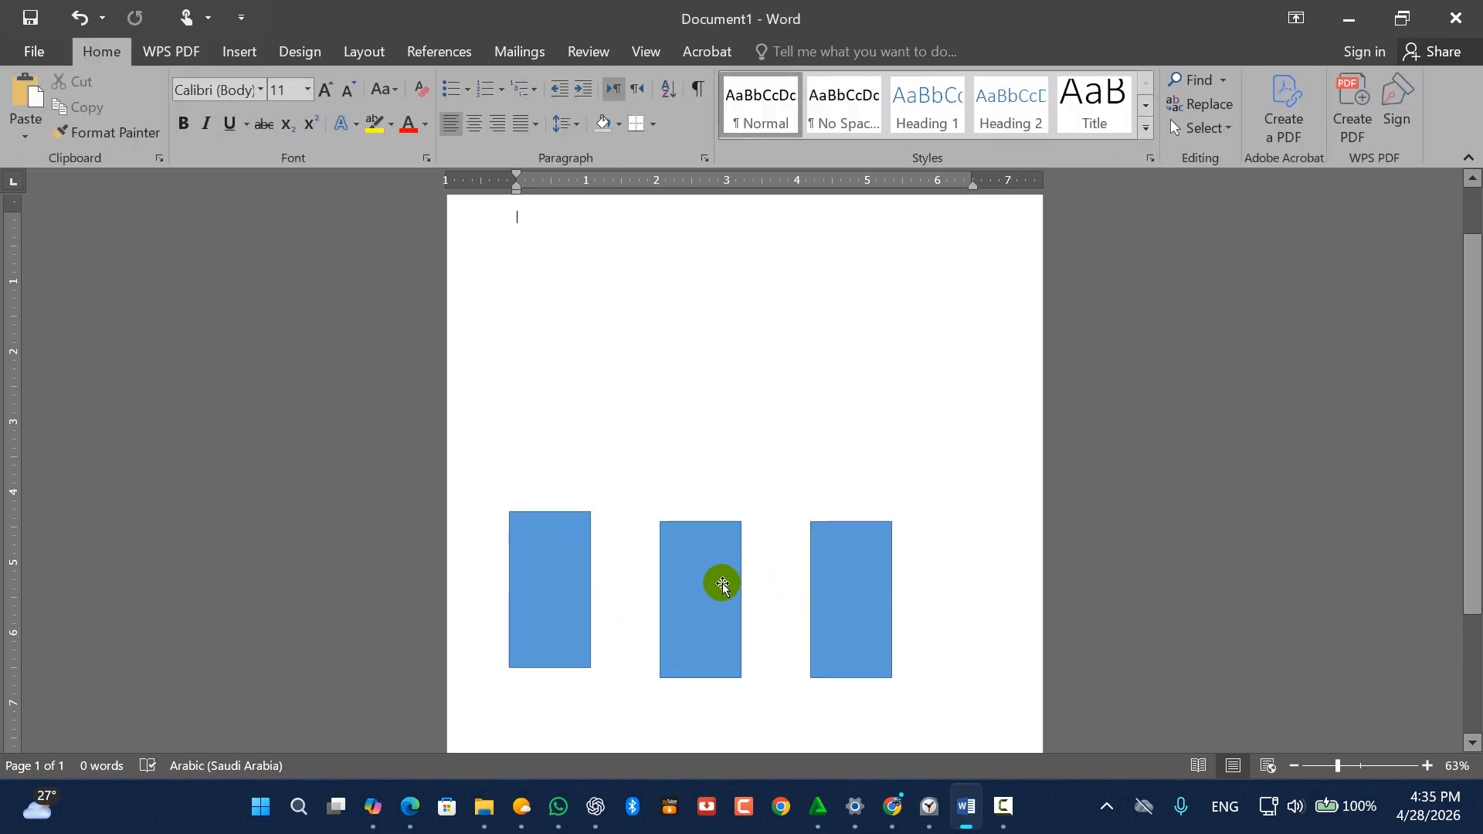
Move the middle rectangle slightly above the level of its two neighbours and leave it selected
drag(721, 582, 721, 567)
click(835, 310)
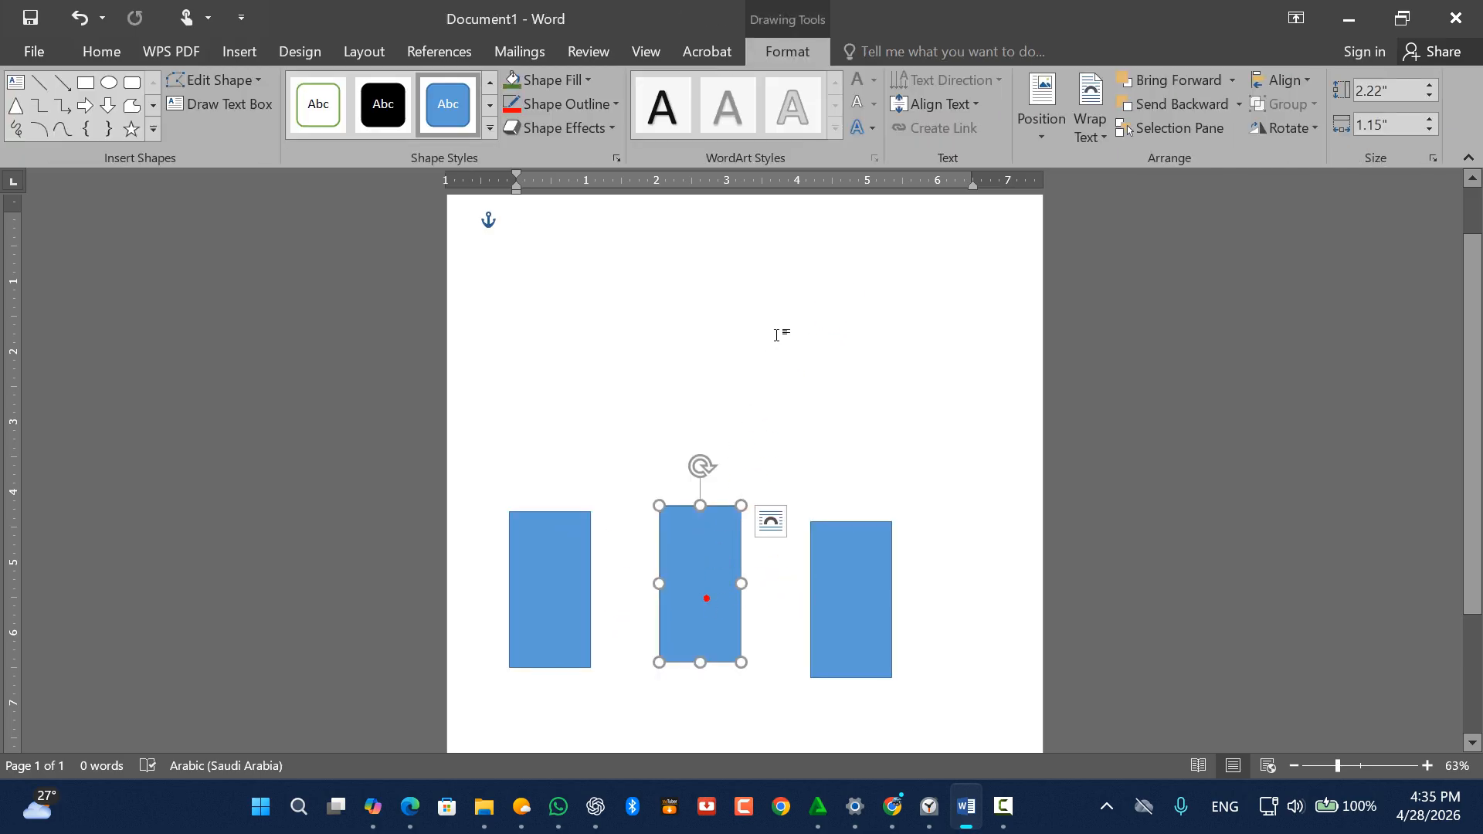
click(806, 456)
click(704, 584)
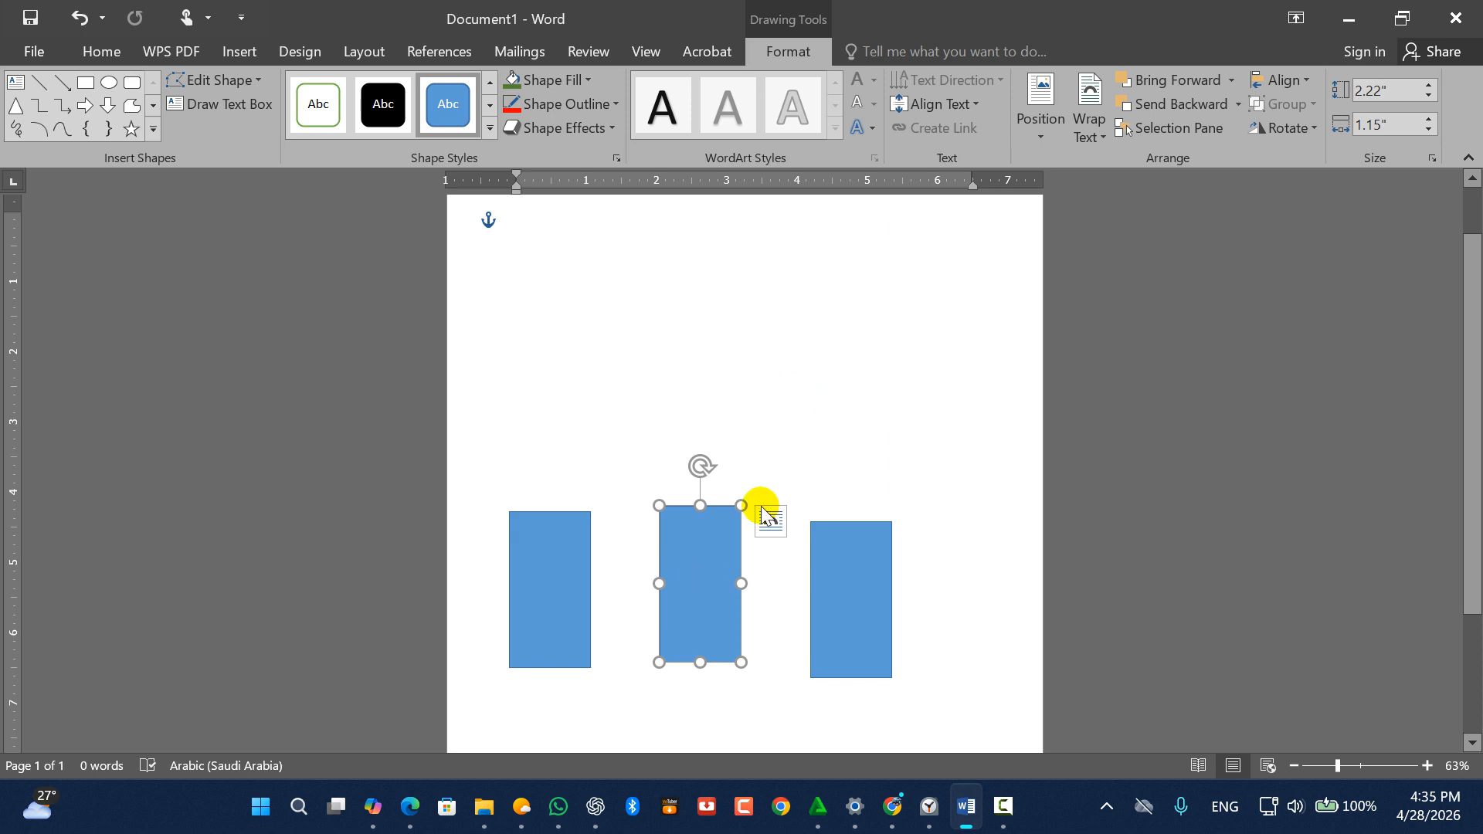
Move the middle and leftmost rectangles above and below the rightmost one, forming a rough, unevenly spaced column
drag(715, 550, 869, 351)
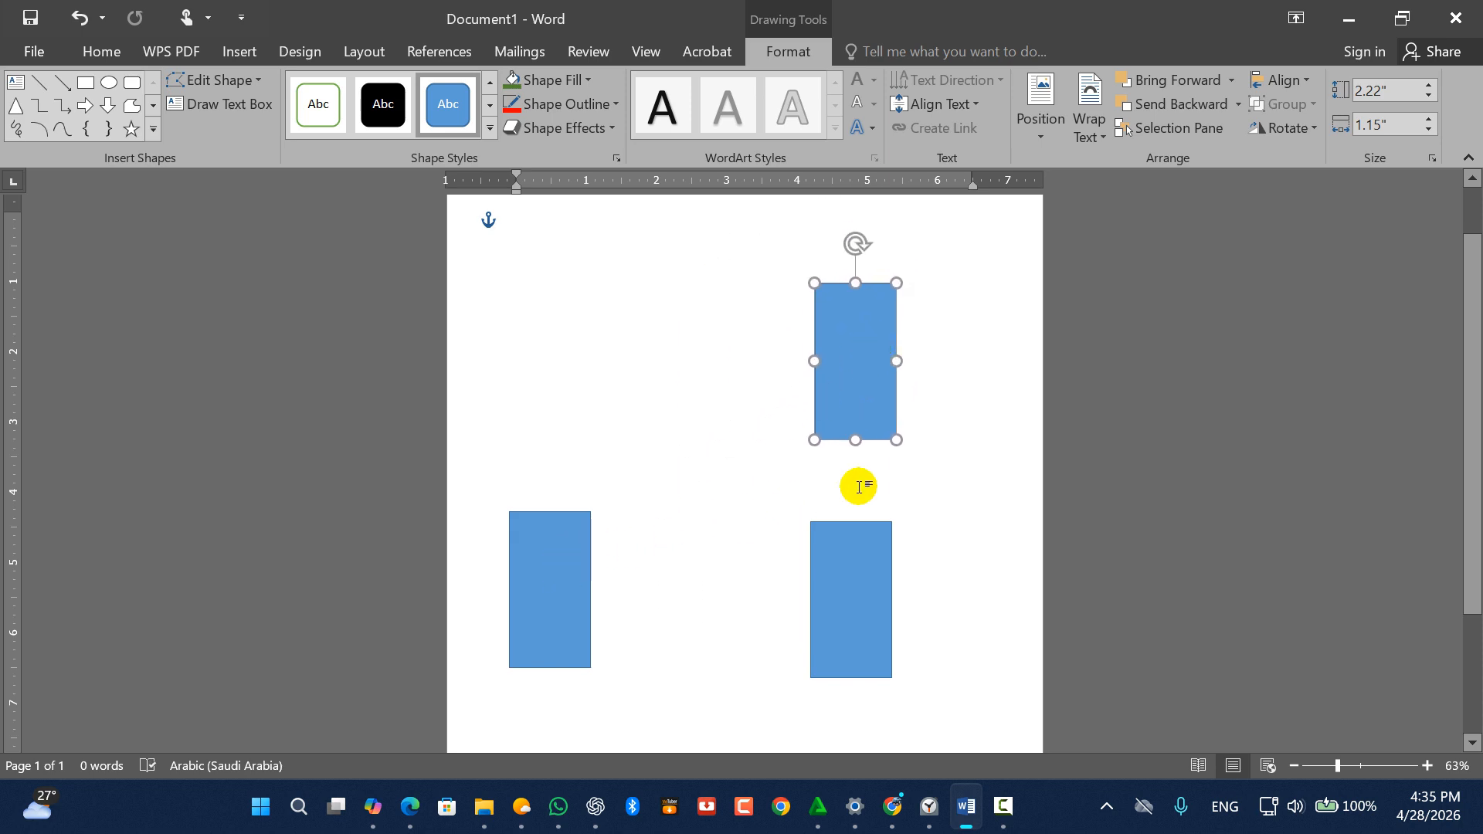
scroll(858, 487, down, 2)
click(609, 520)
click(728, 632)
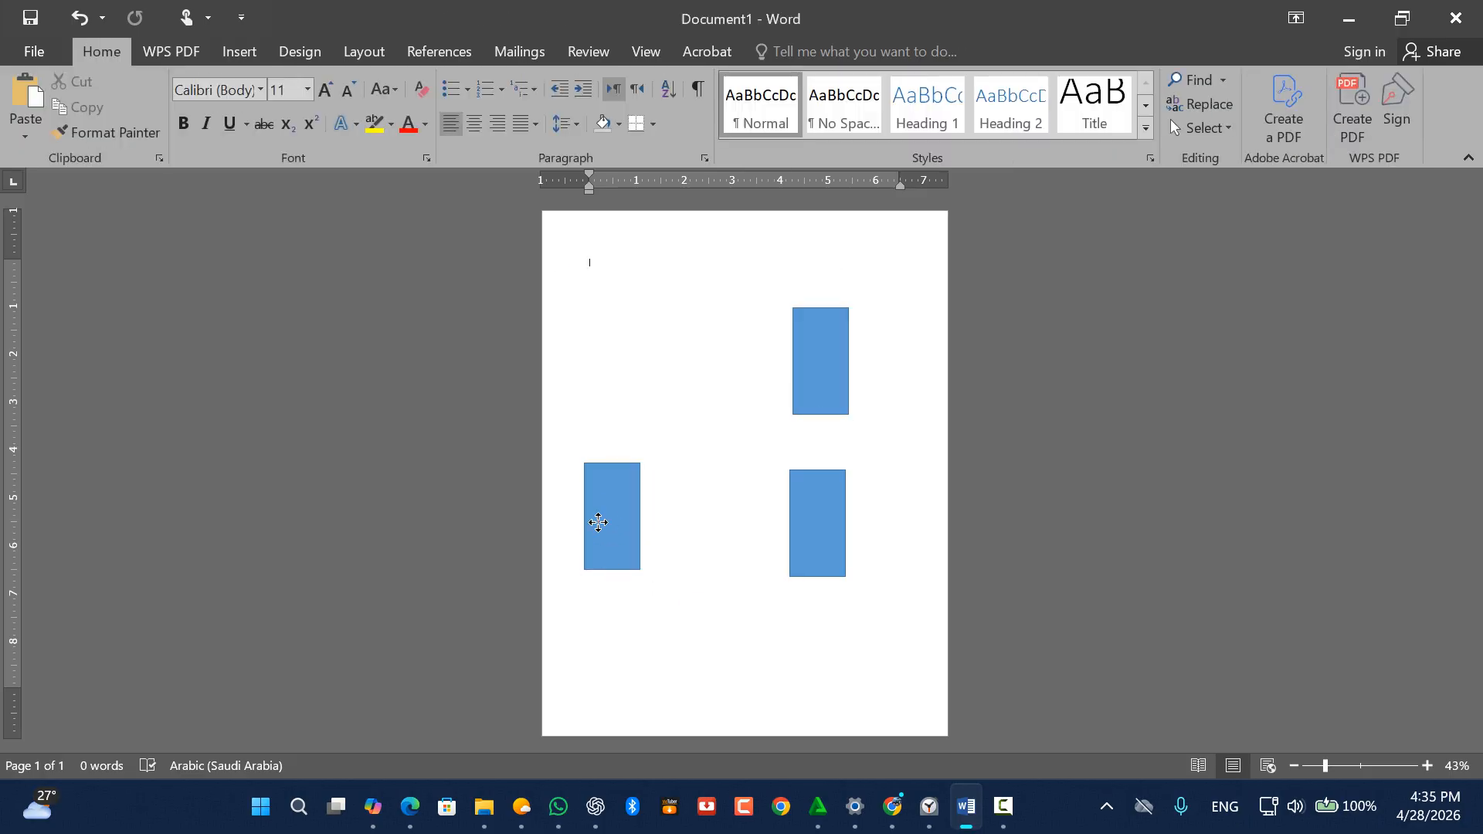
mouse_move(597, 522)
mouse_down()
mouse_move(795, 645)
mouse_move(842, 649)
mouse_up()
click(778, 652)
click(623, 545)
click(728, 599)
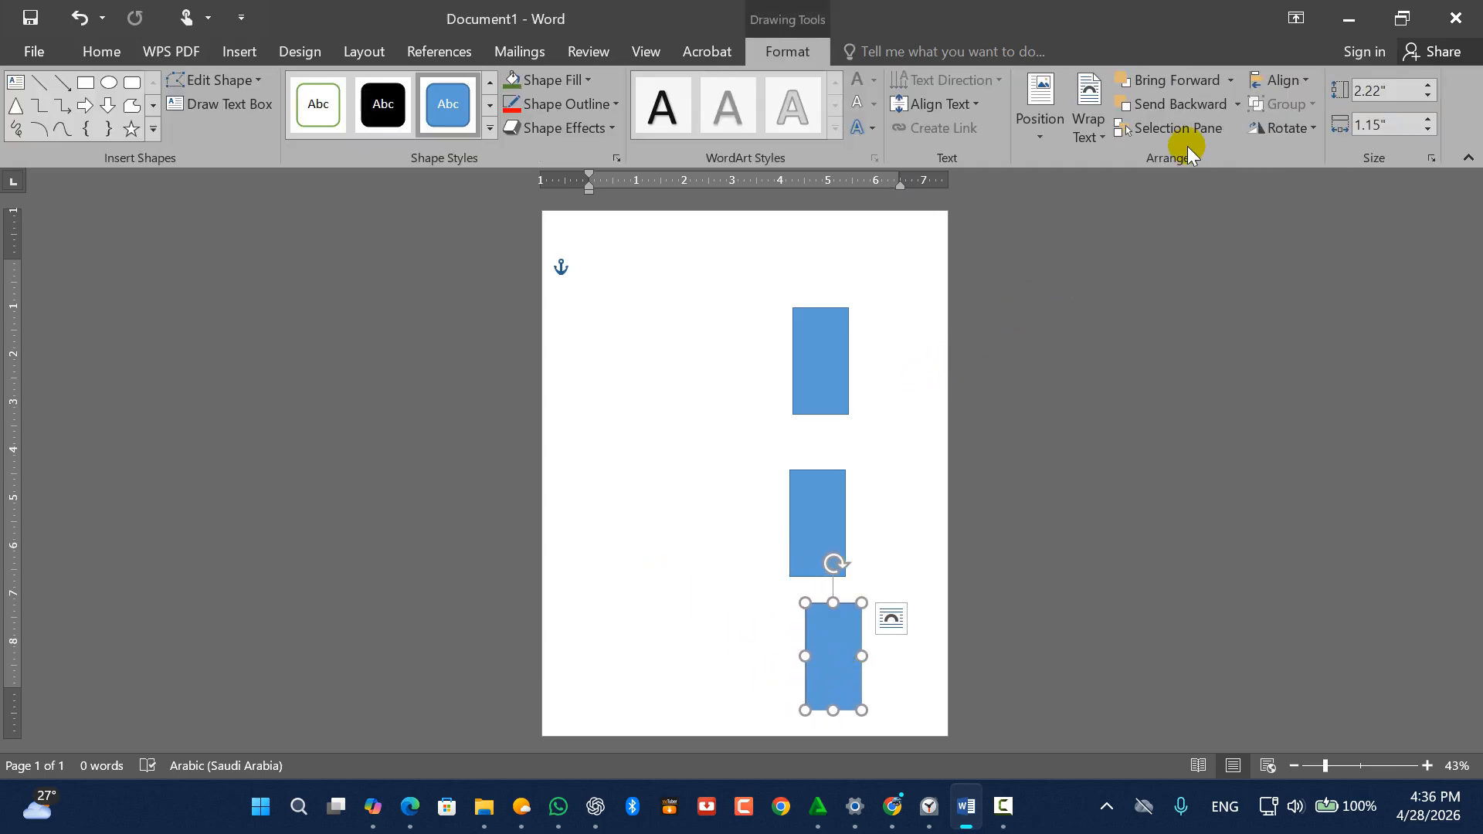
Select all three rectangles in the column, distribute them vertically, and deselect them
shift+click(831, 487)
shift+click(838, 355)
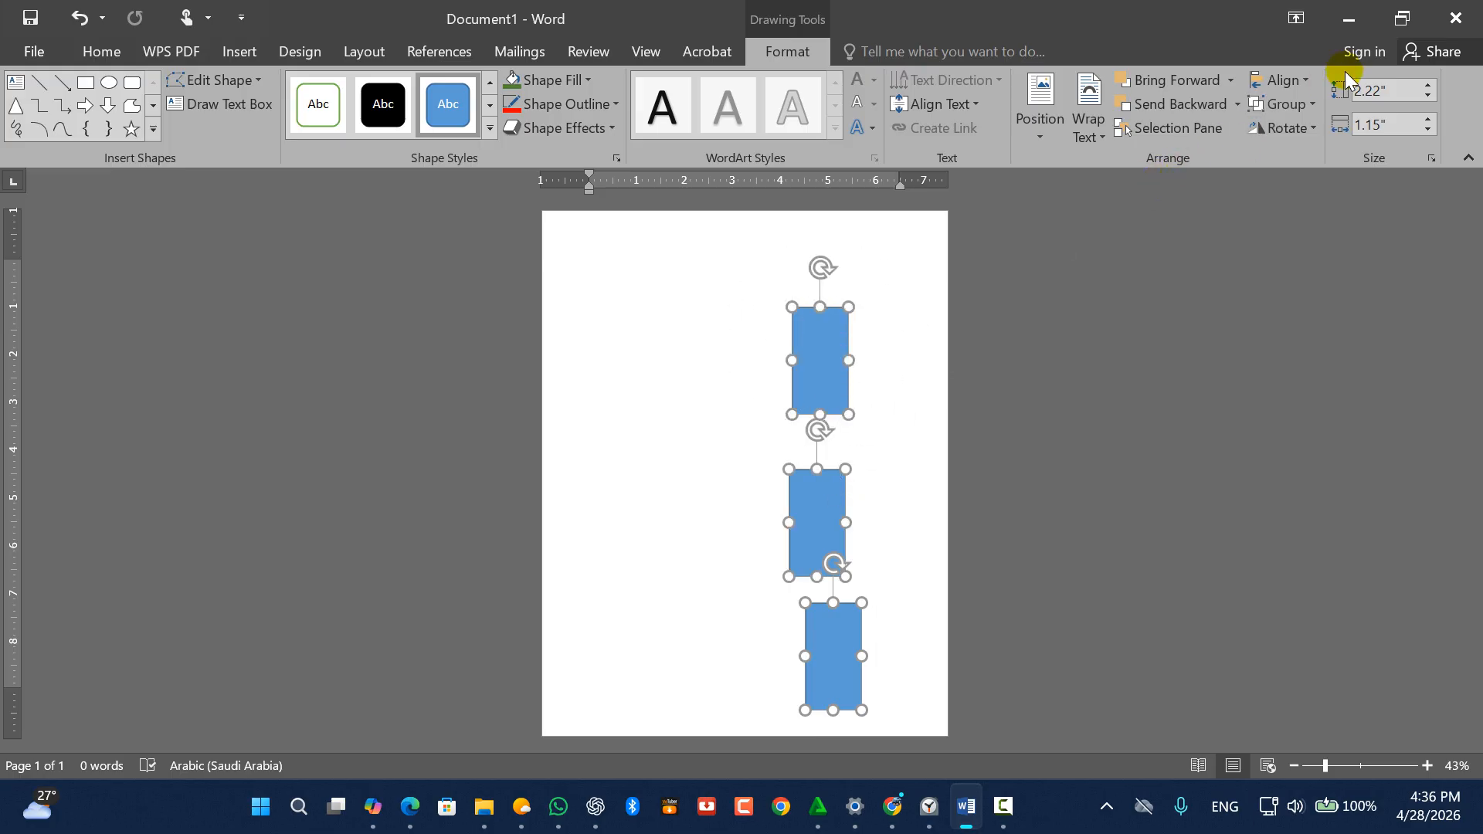
click(1282, 80)
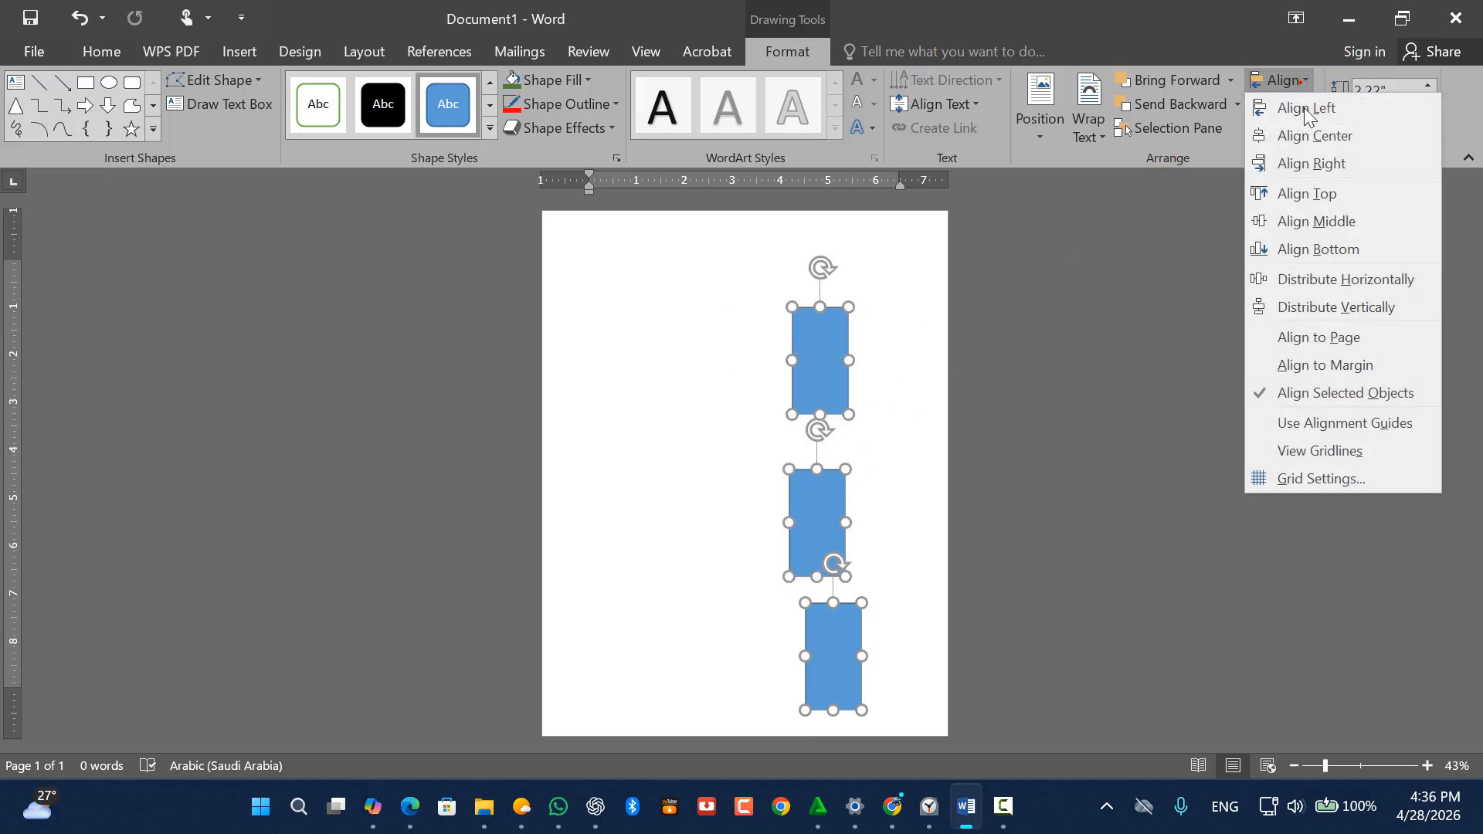
click(1325, 307)
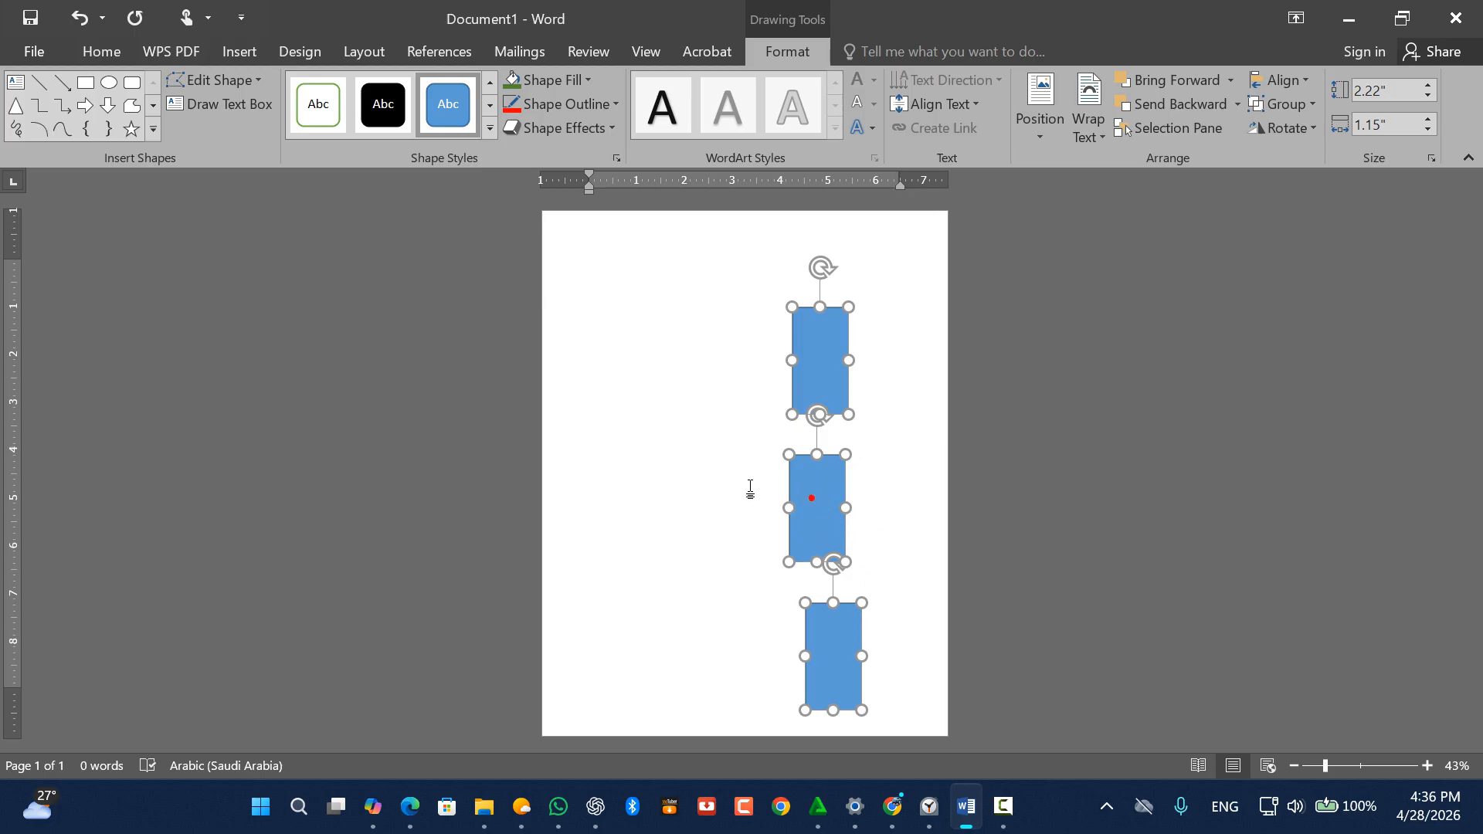
click(749, 490)
Move the middle rectangle up close to the uppermost one, and distribute all three vertically again with equal gaps
click(813, 492)
drag(813, 493, 836, 438)
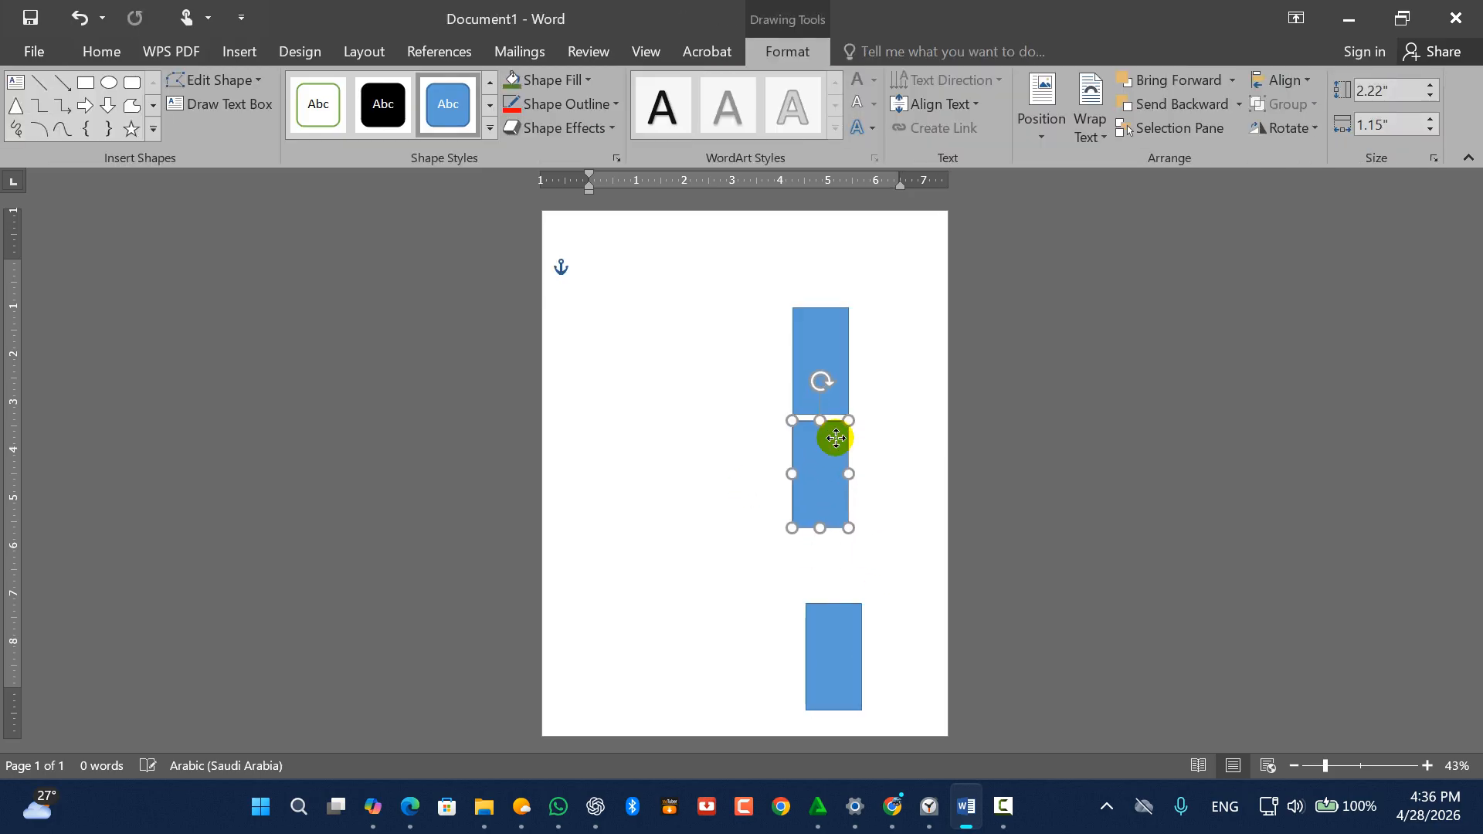
shift+click(843, 363)
shift+click(834, 624)
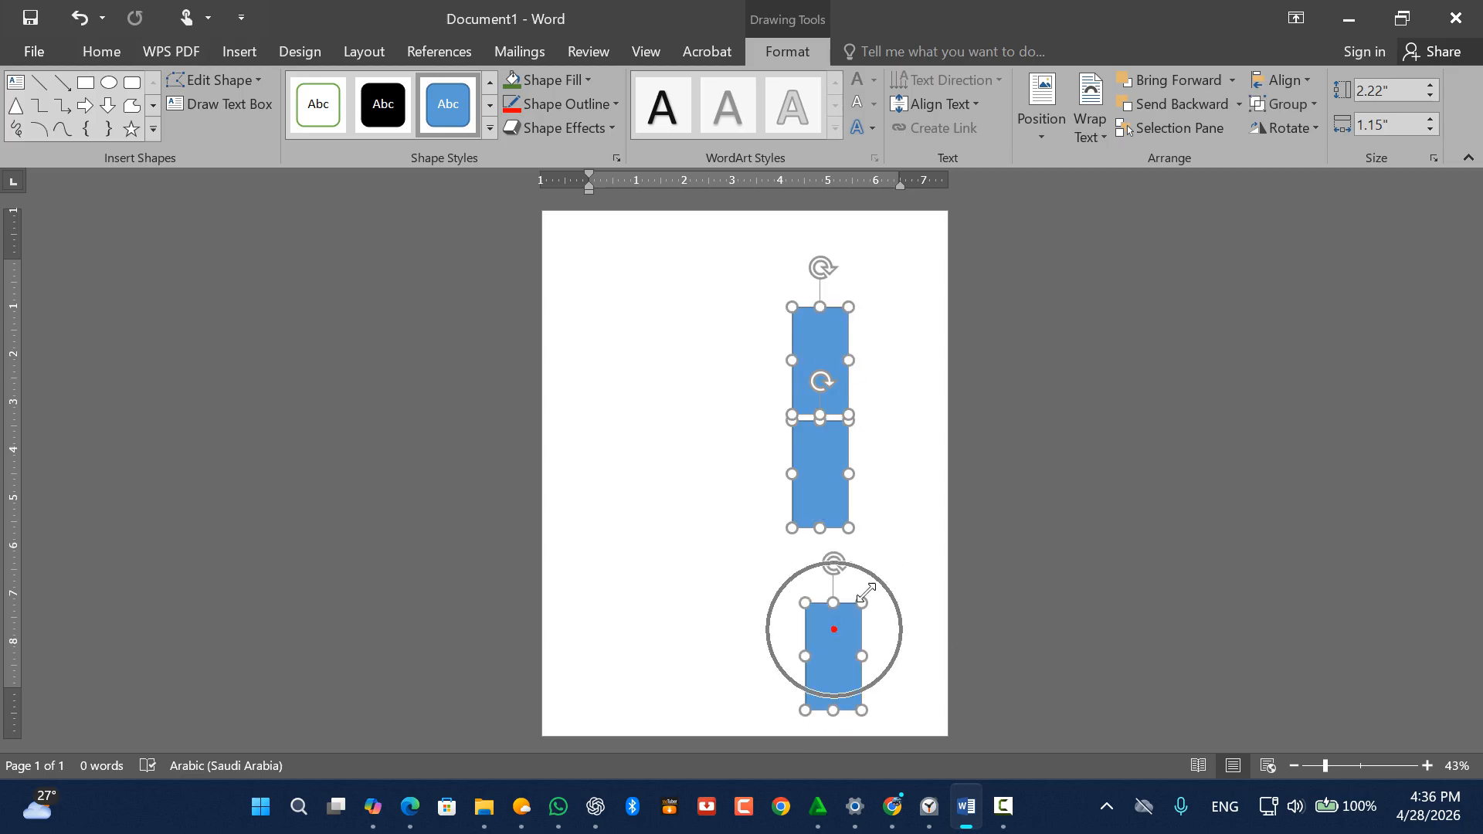
click(1303, 80)
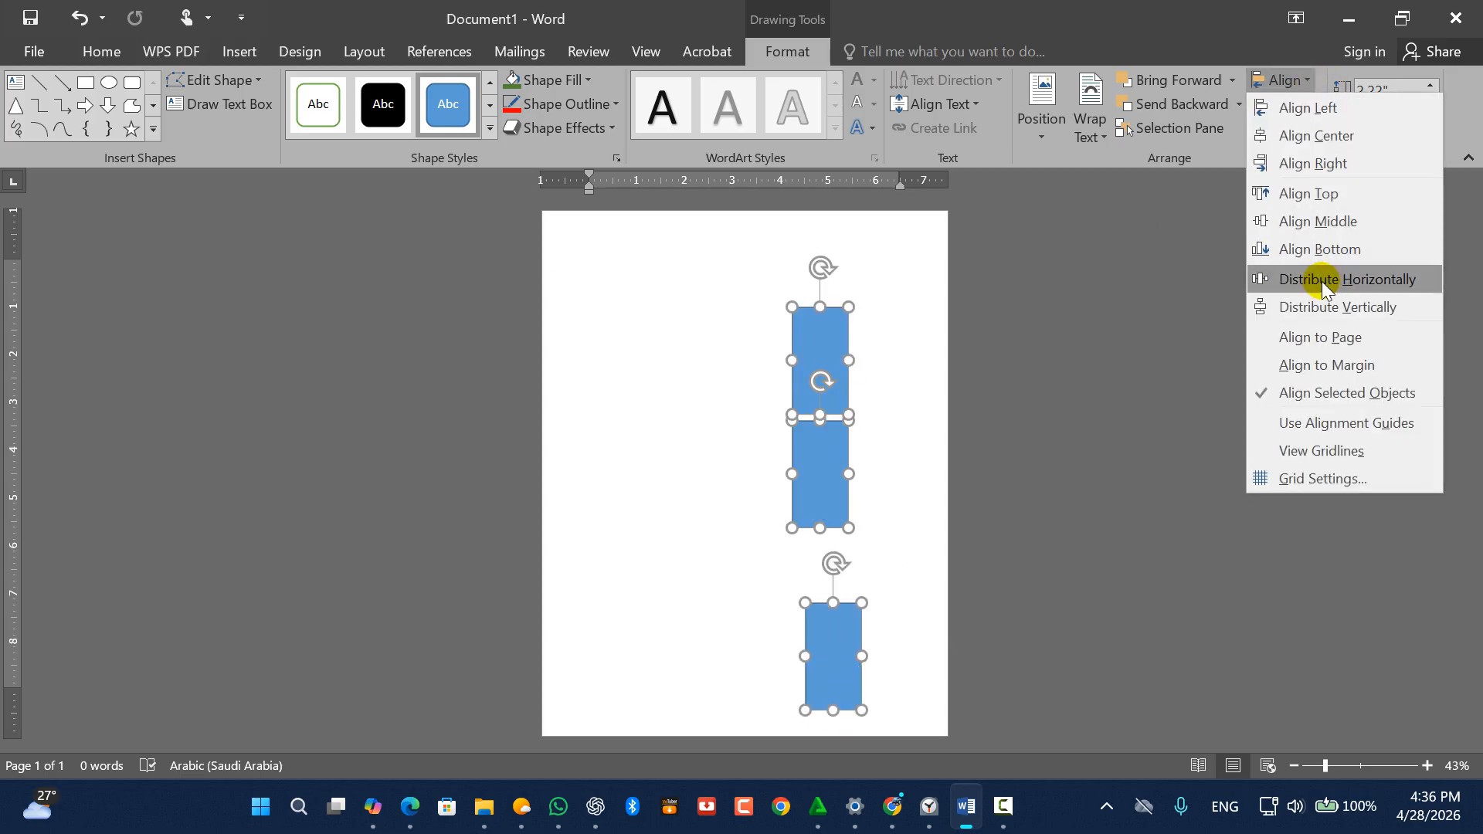
click(1307, 309)
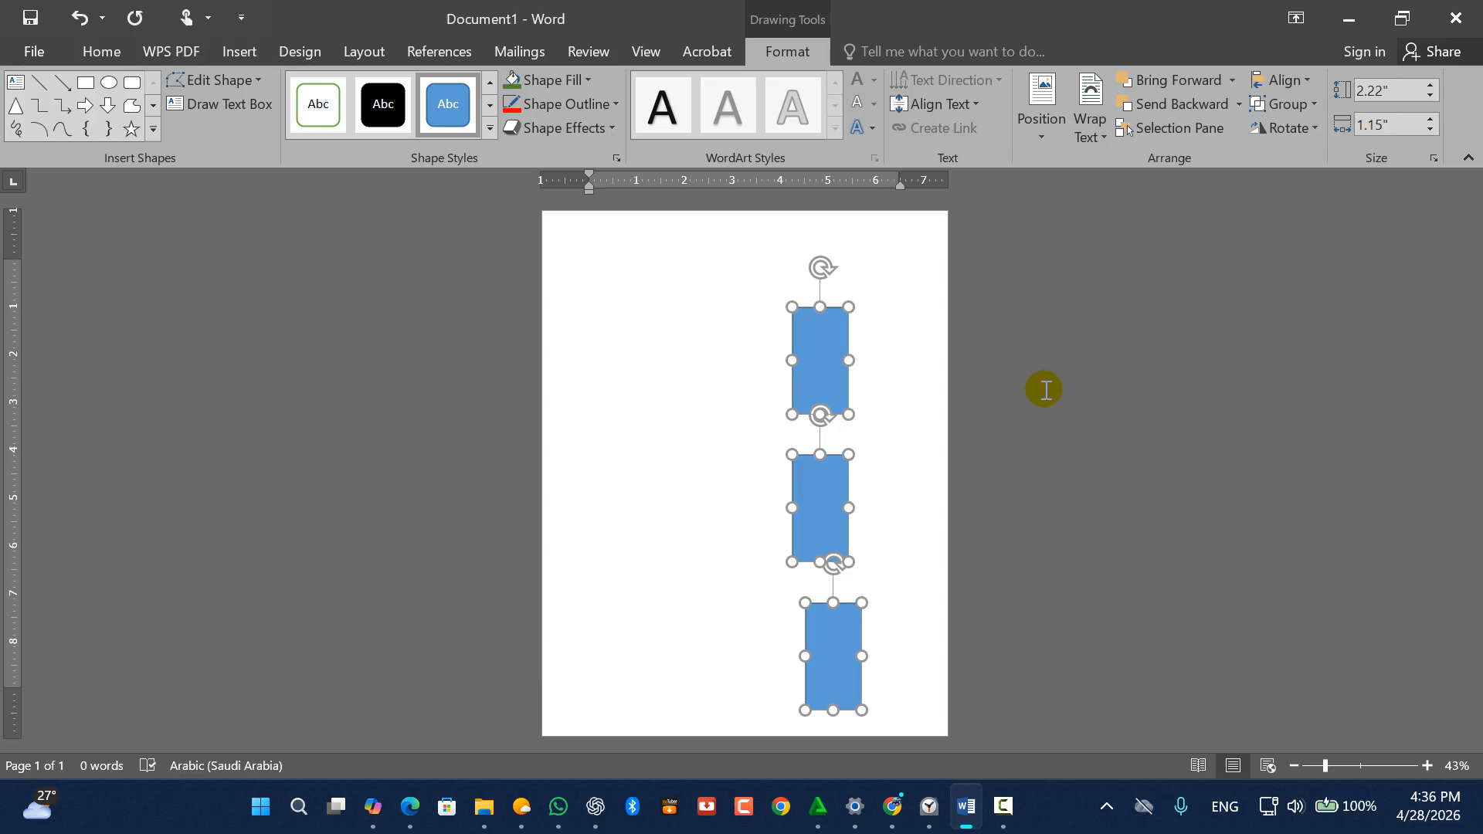
click(878, 485)
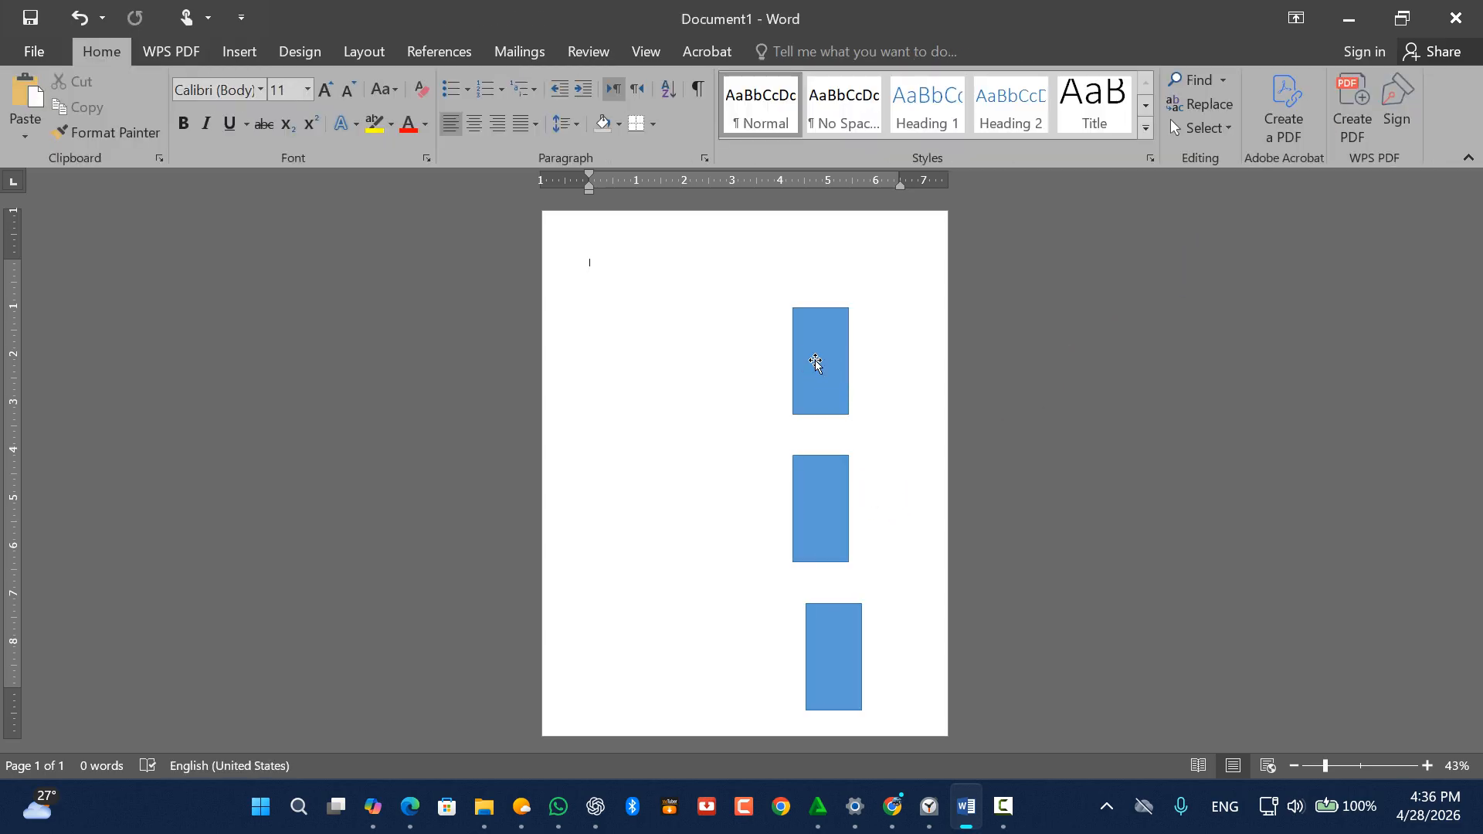
Scatter the three rectangles into a loose, unaligned cluster in the upper half of the page
drag(815, 361, 696, 375)
drag(831, 513, 815, 351)
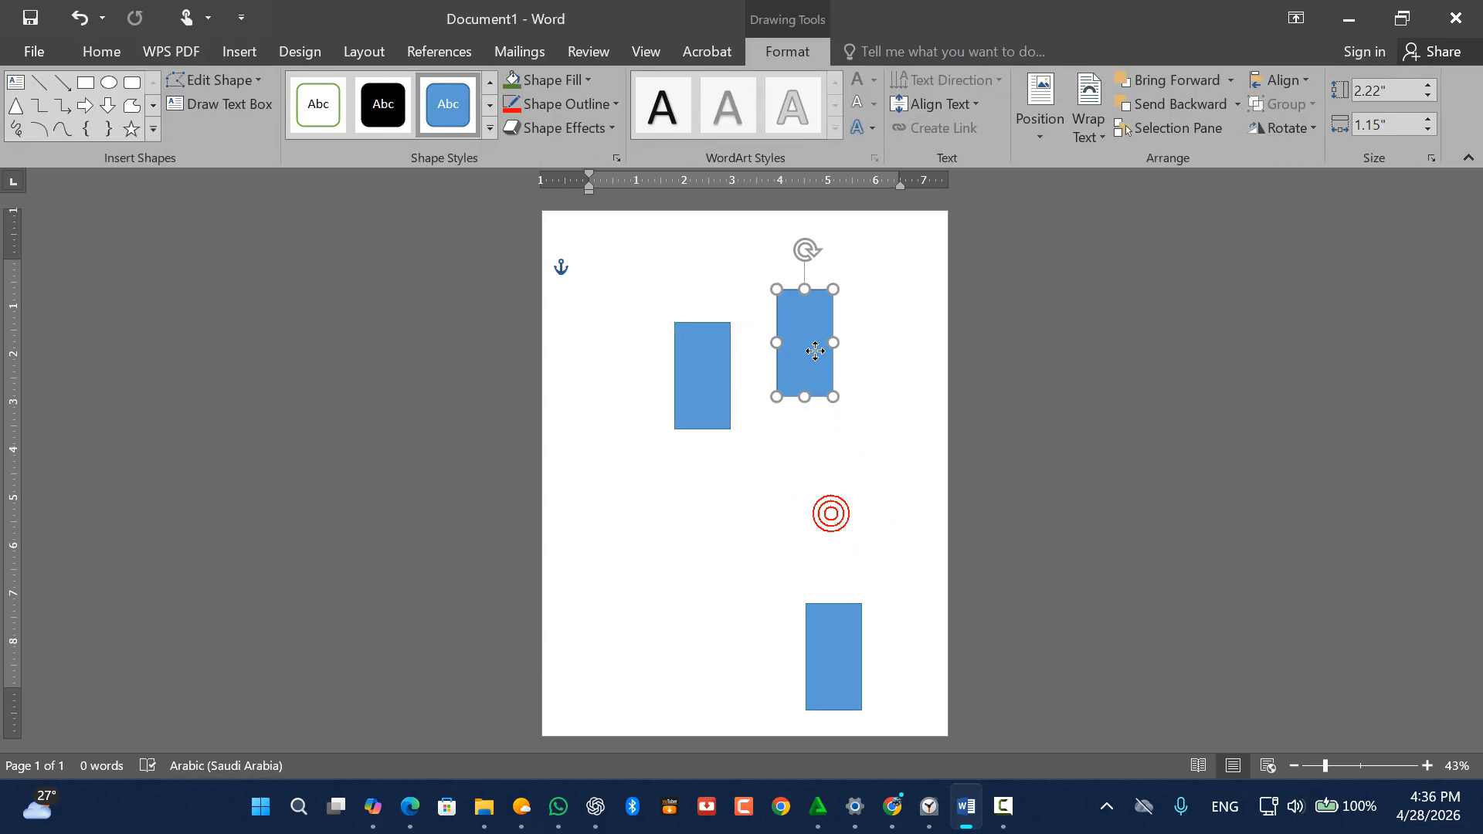
drag(837, 622, 769, 477)
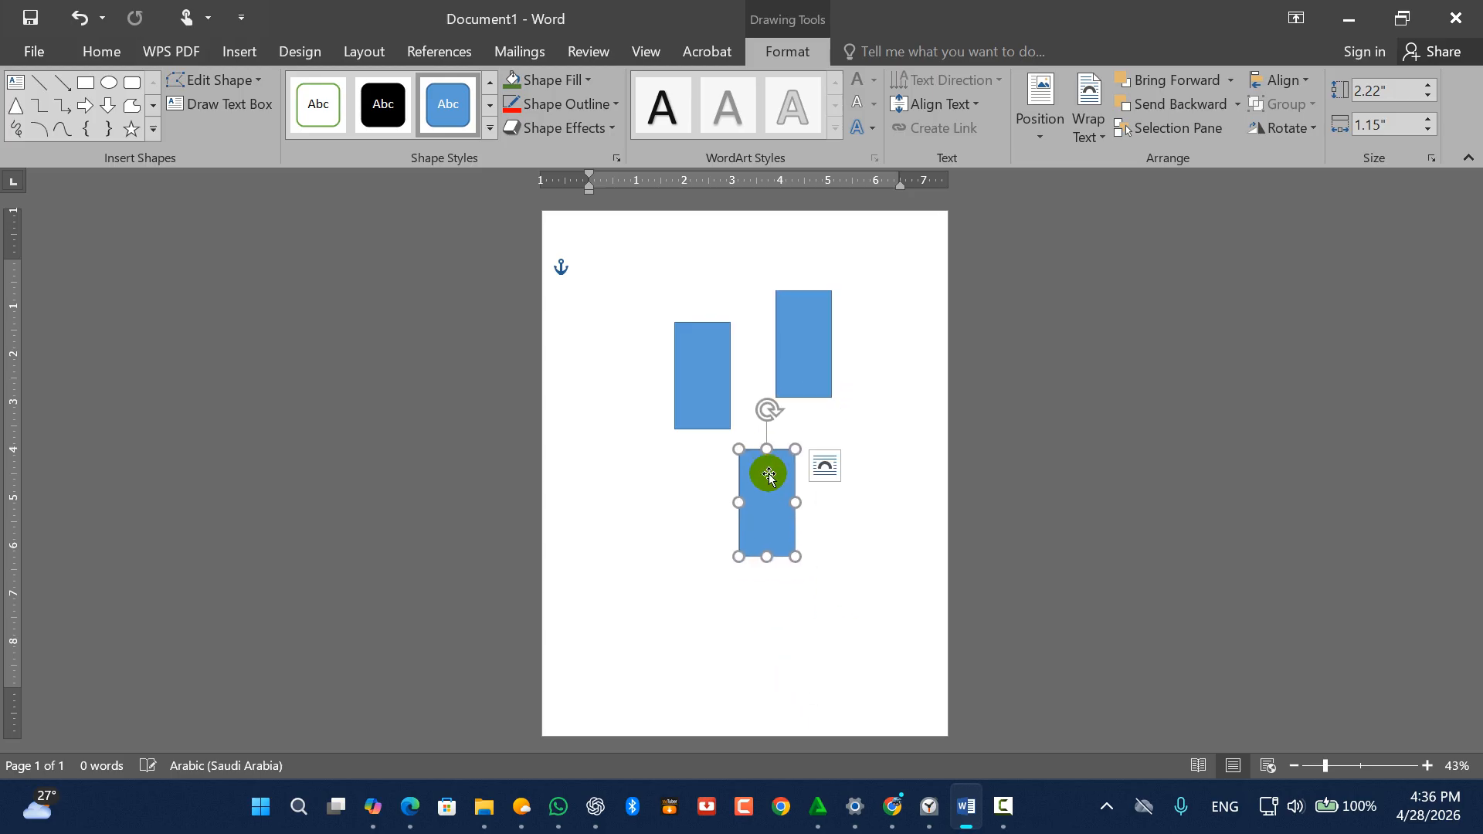
drag(702, 368, 692, 430)
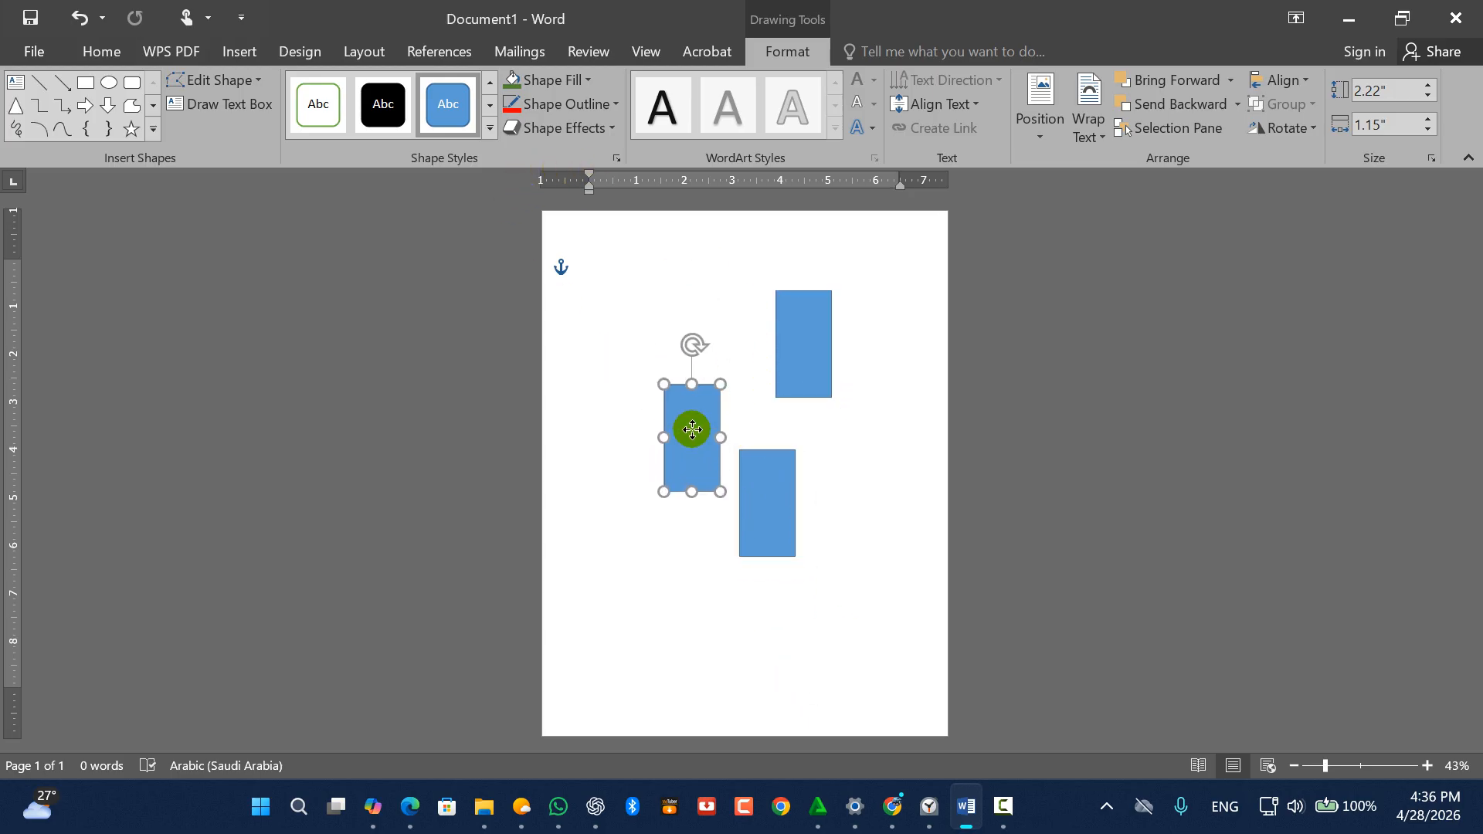
Select everything on the page and remove all three rectangles, leaving the document empty
click(835, 599)
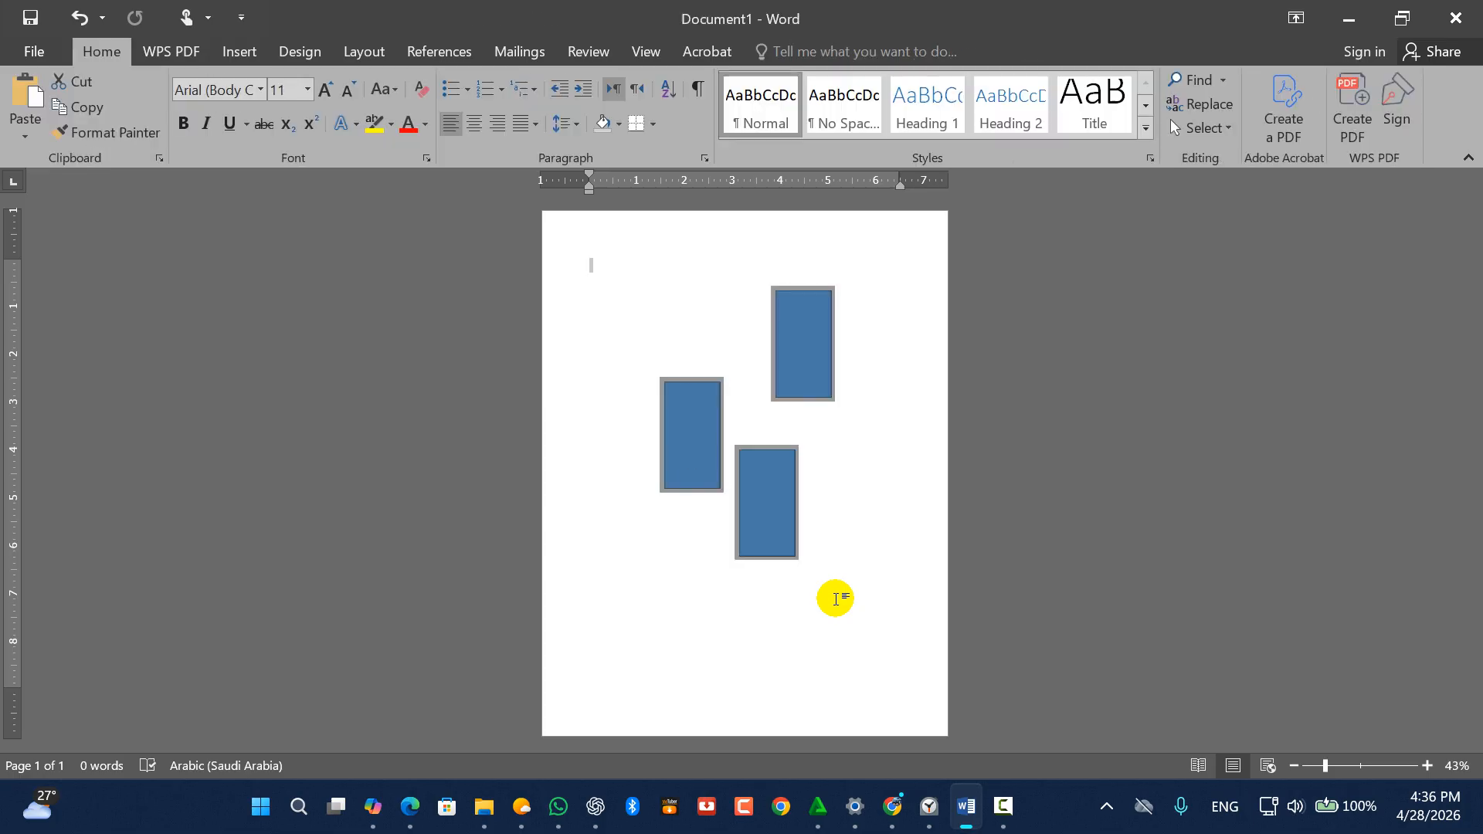
key(ctrl+z)
key(ctrl+z)
key(ctrl+z)
key(ctrl+z)
key(ctrl+z)
key(ctrl+z)
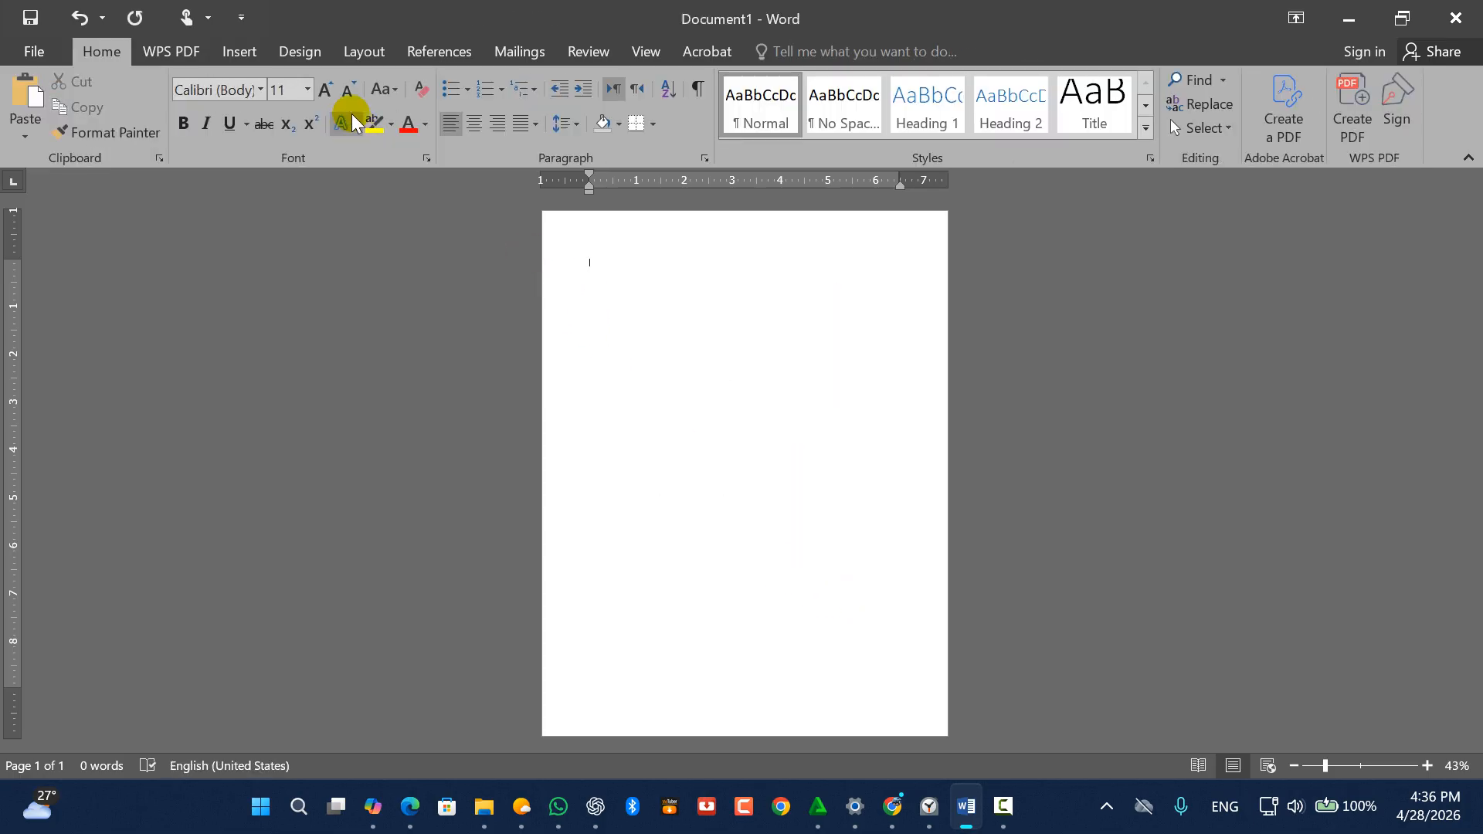
Draw an oval about 2.05" by 2.37" near the page's upper edge and two matching ovals about 2.21" by 2.31" side by side below it
click(237, 57)
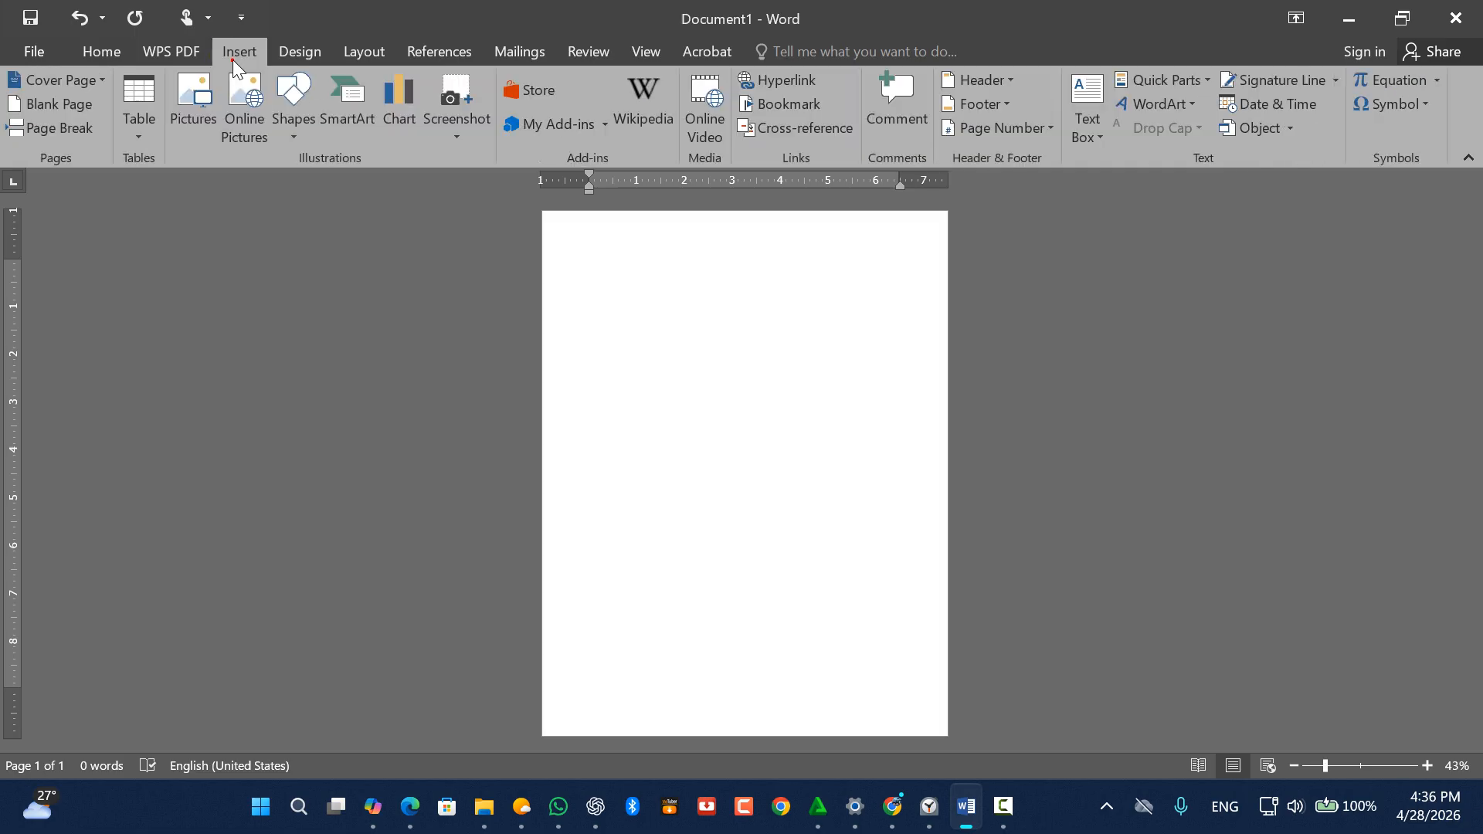
click(293, 108)
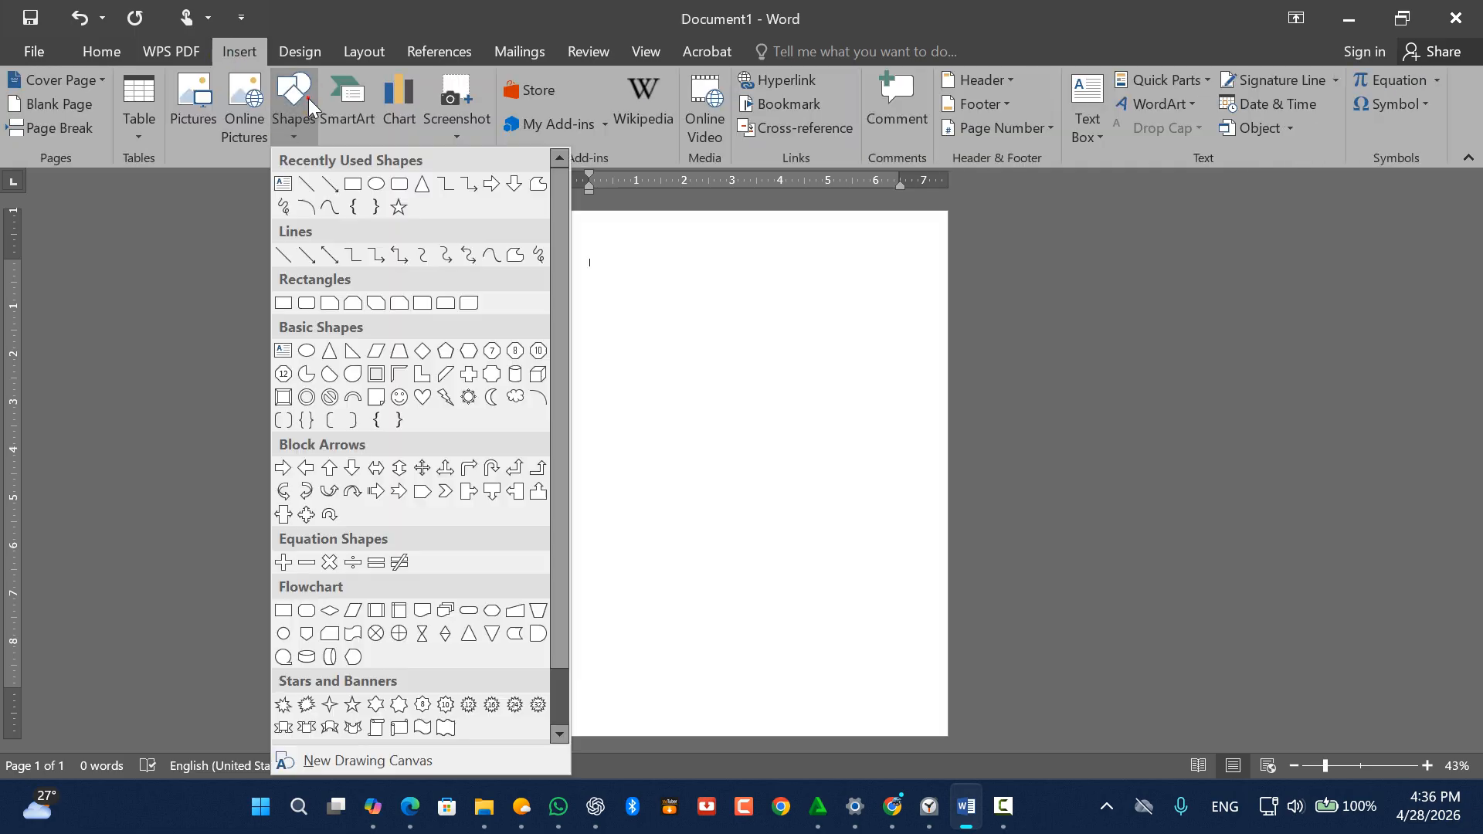
click(375, 183)
mouse_move(711, 288)
mouse_down()
mouse_move(792, 354)
mouse_move(814, 351)
mouse_move(811, 363)
mouse_up()
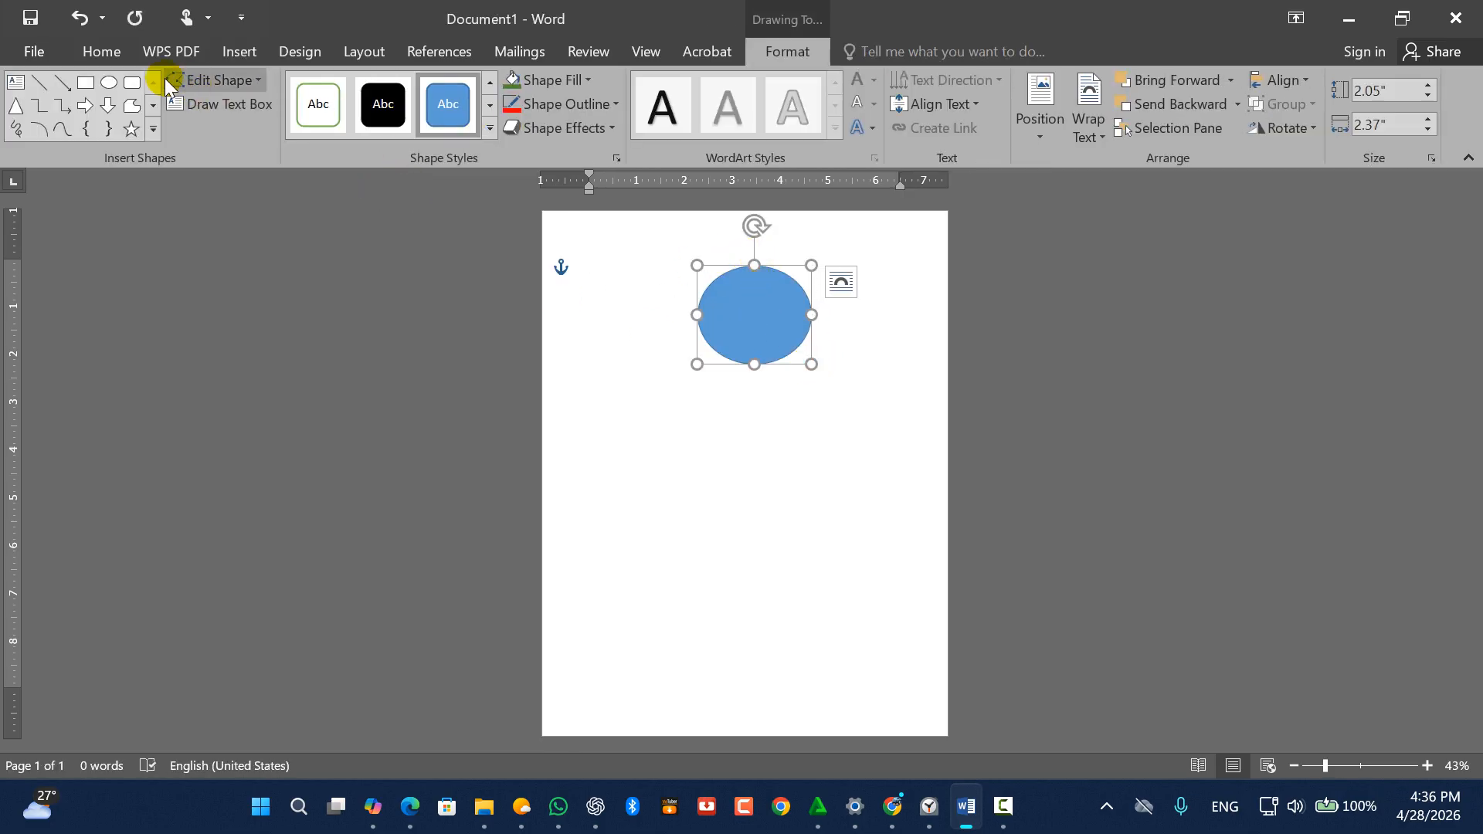
click(109, 82)
drag(815, 440, 661, 497)
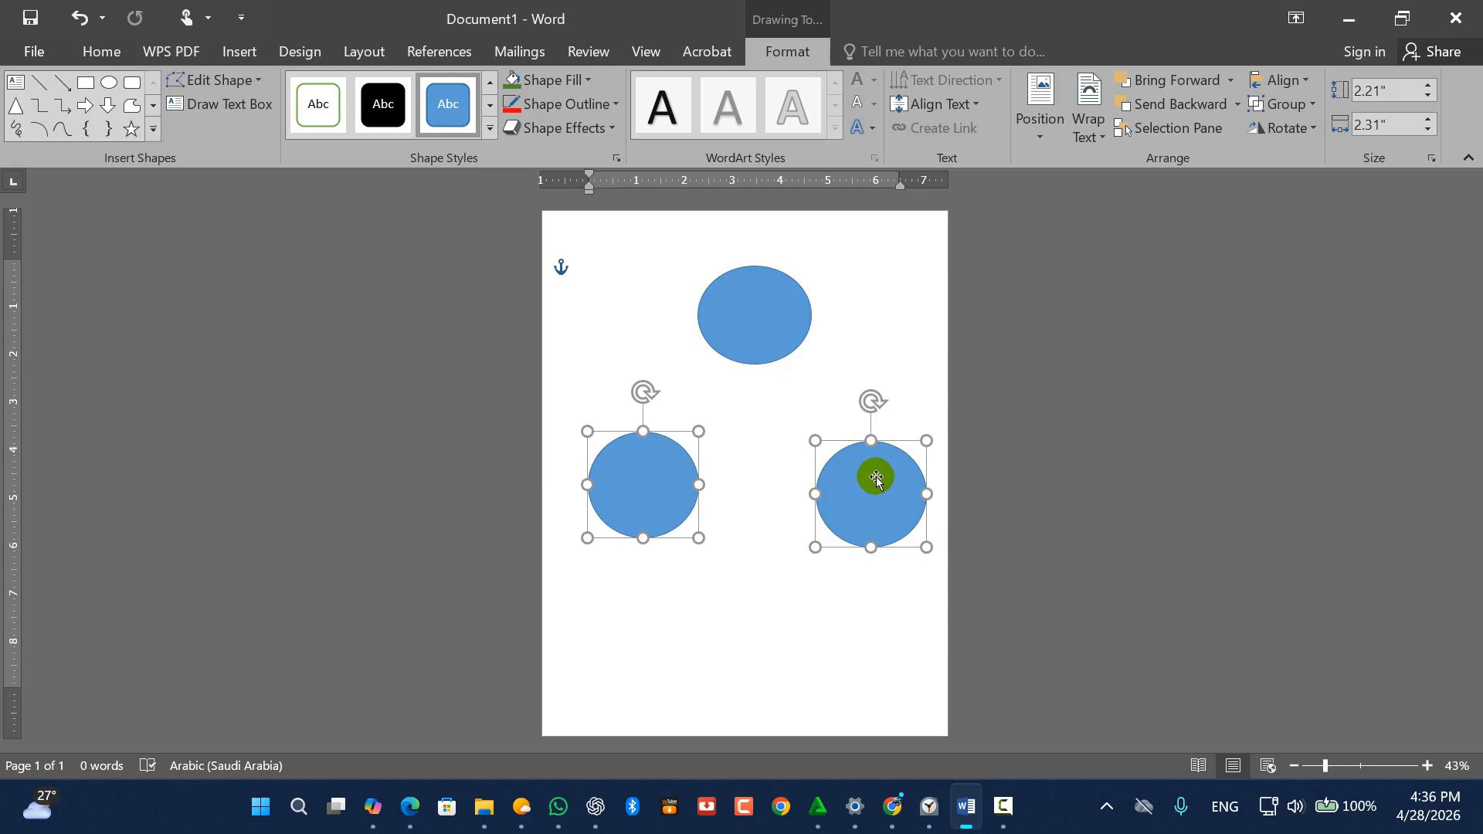
Enter a person's first name inside the upper oval and enlarge the text to 22 pt
click(754, 298)
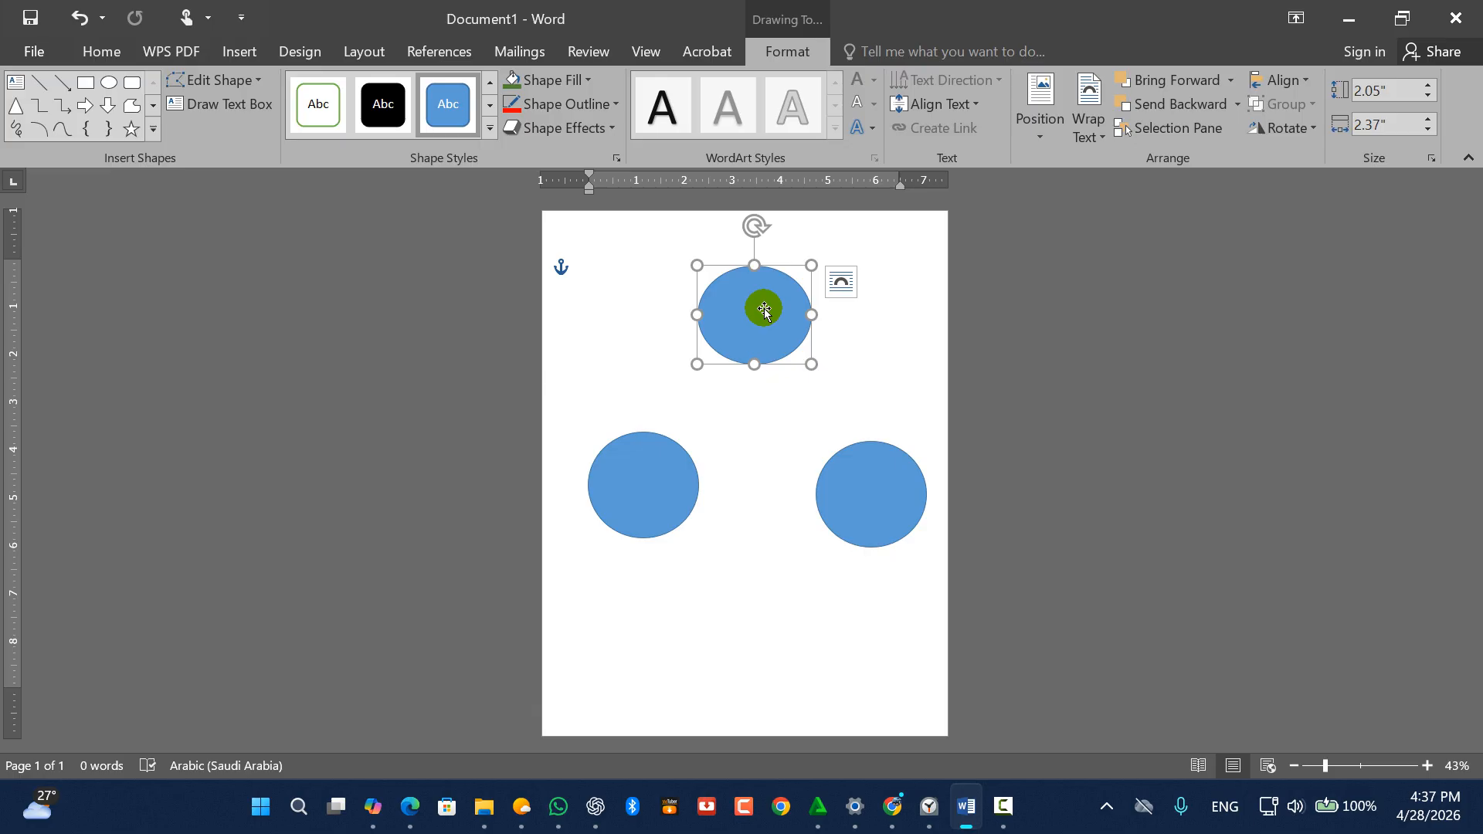
click(764, 311)
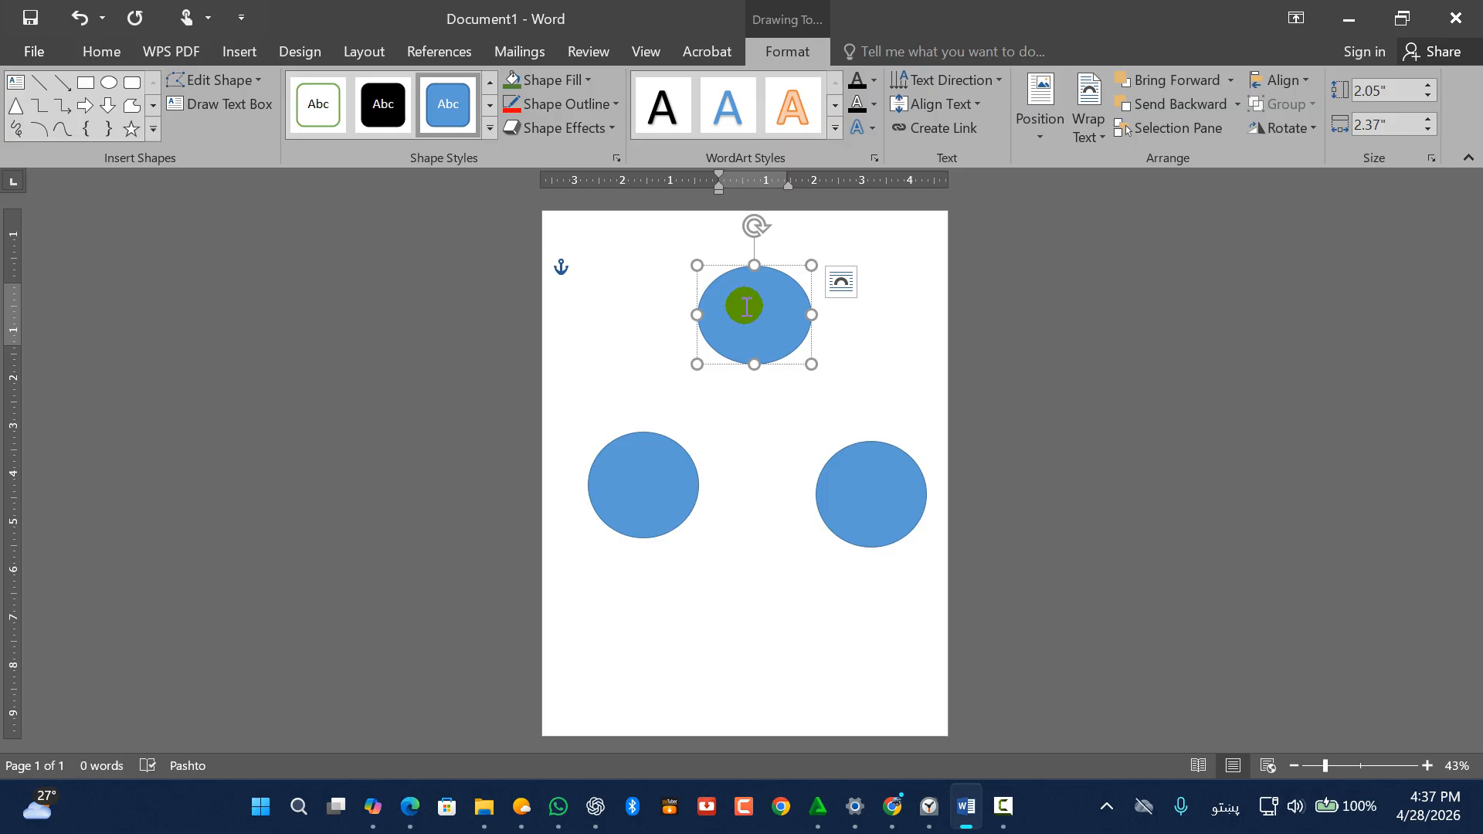
click(101, 51)
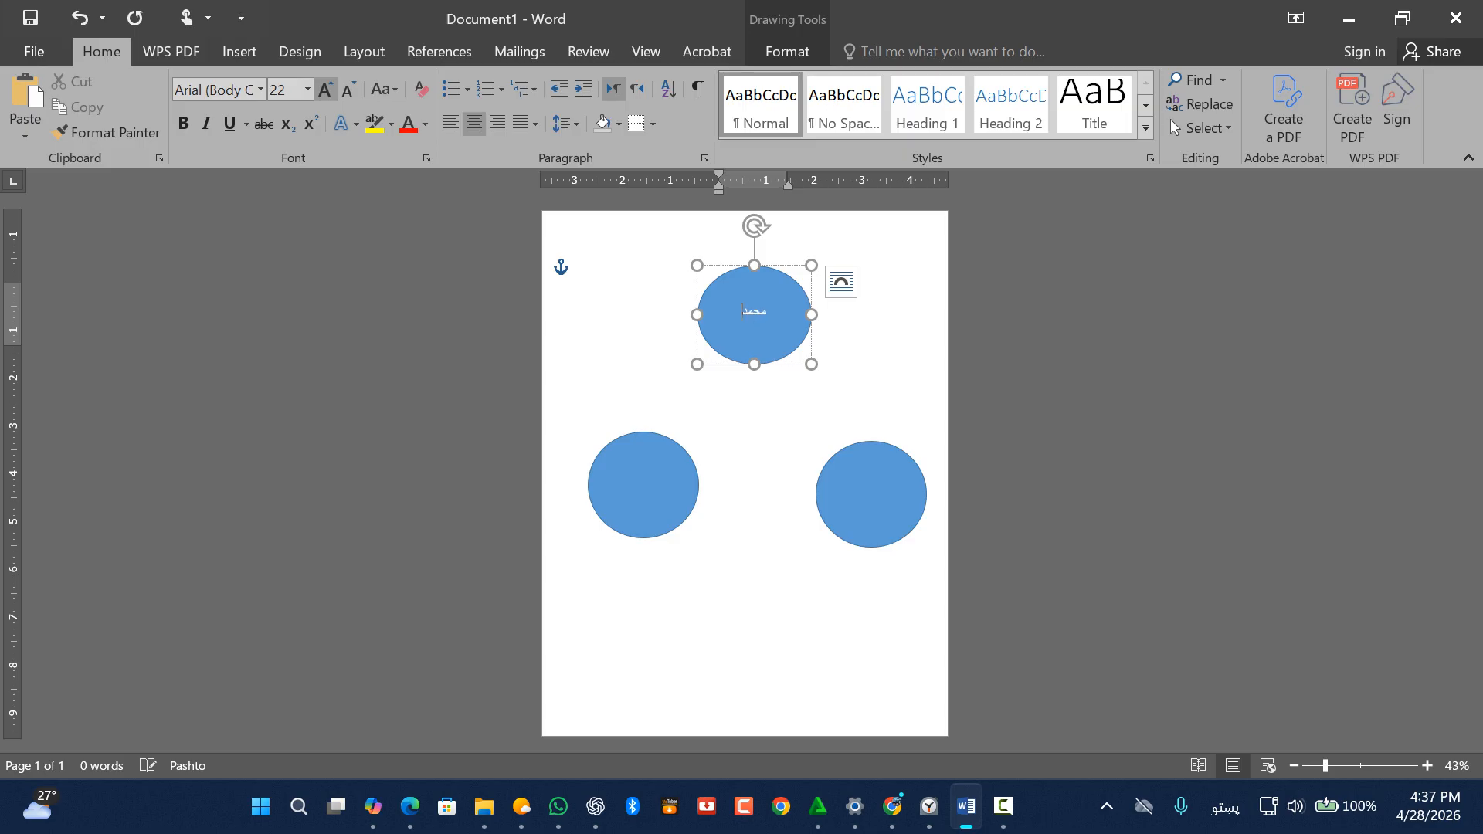
Enter a first name in each lower oval, sized 25 pt in the right one and 28 pt in the left one
click(864, 488)
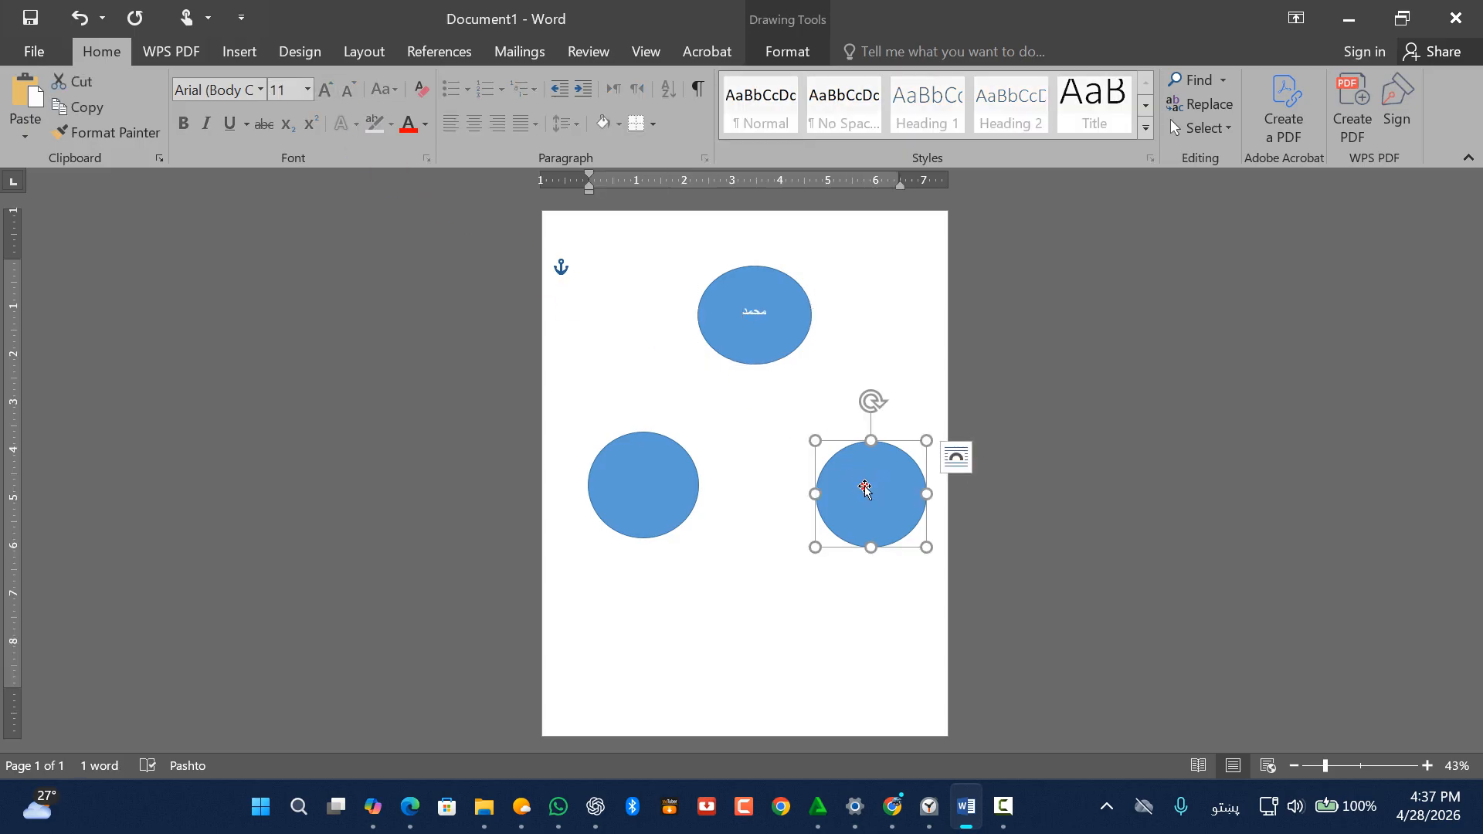
click(862, 490)
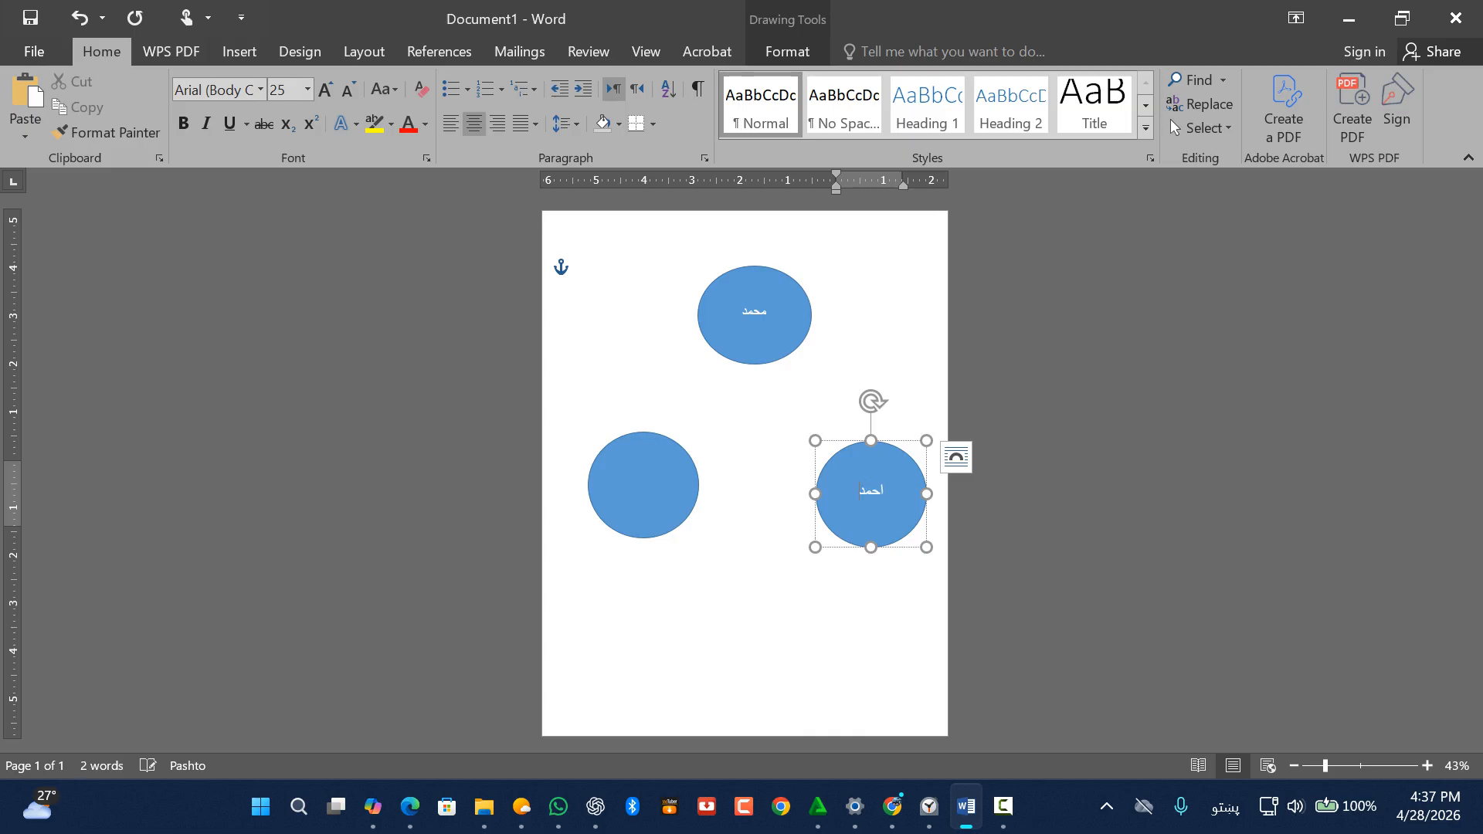
click(659, 489)
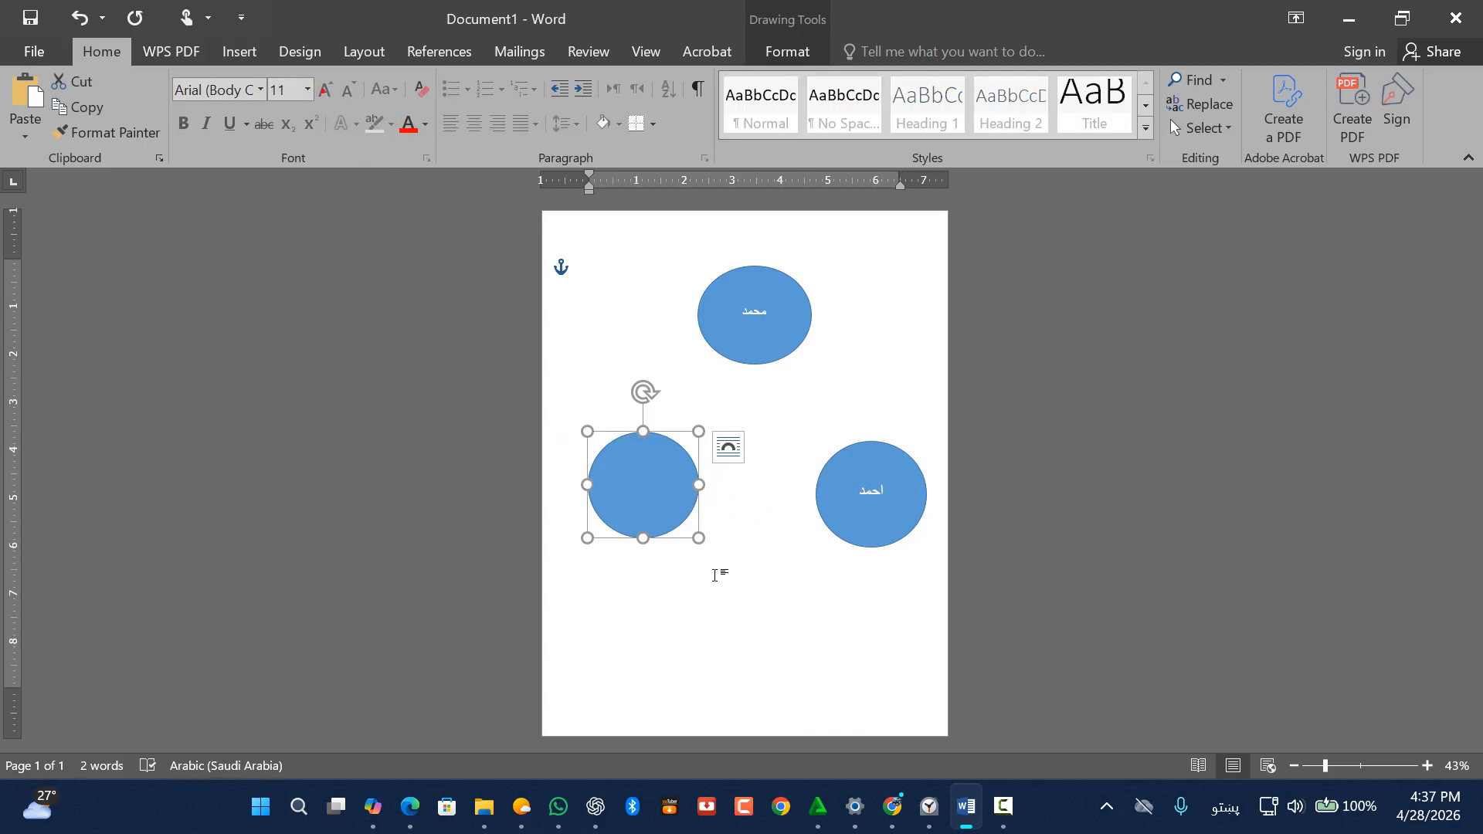
right_click(645, 484)
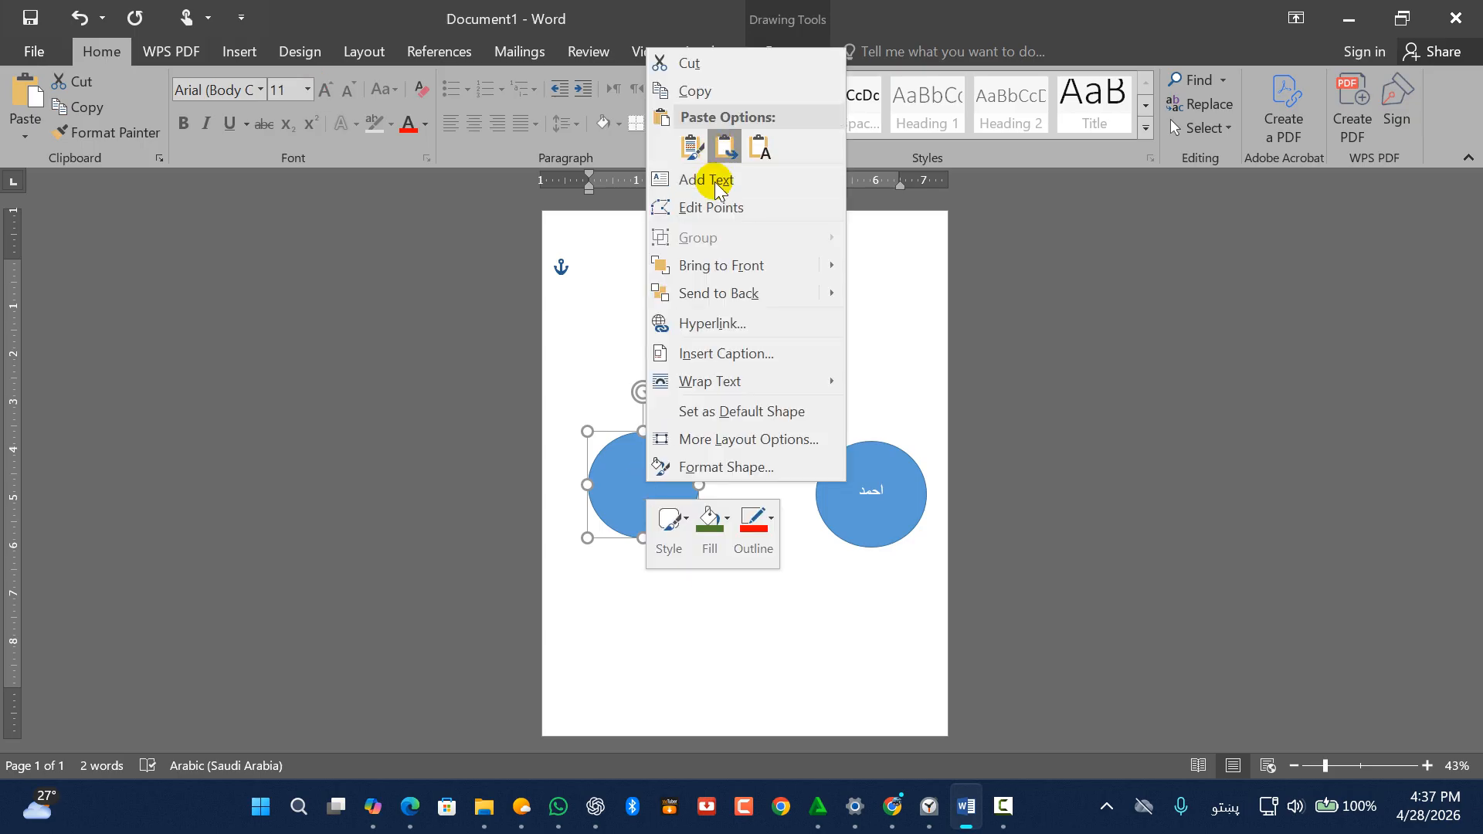
key(Escape)
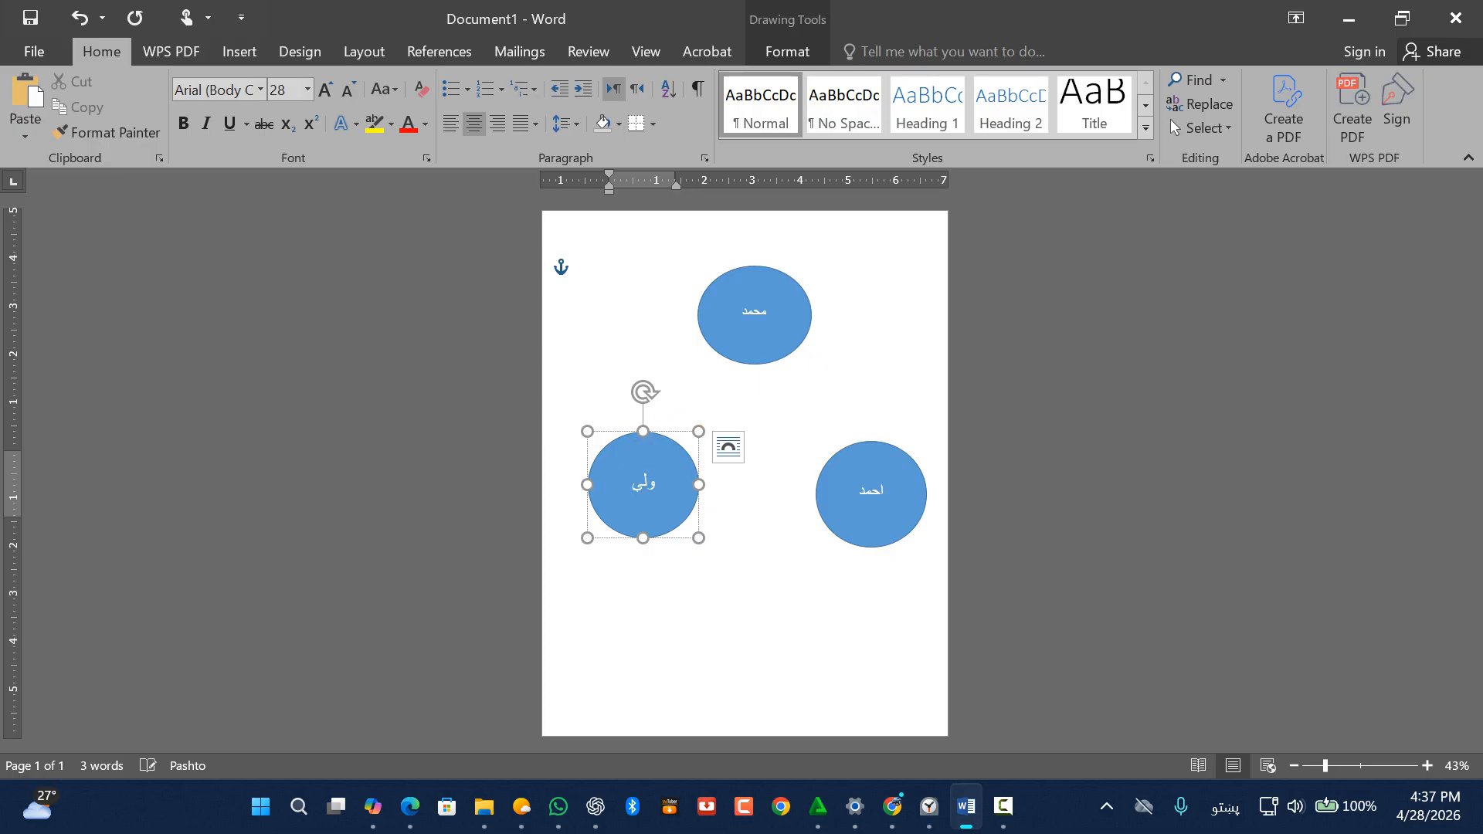
click(771, 590)
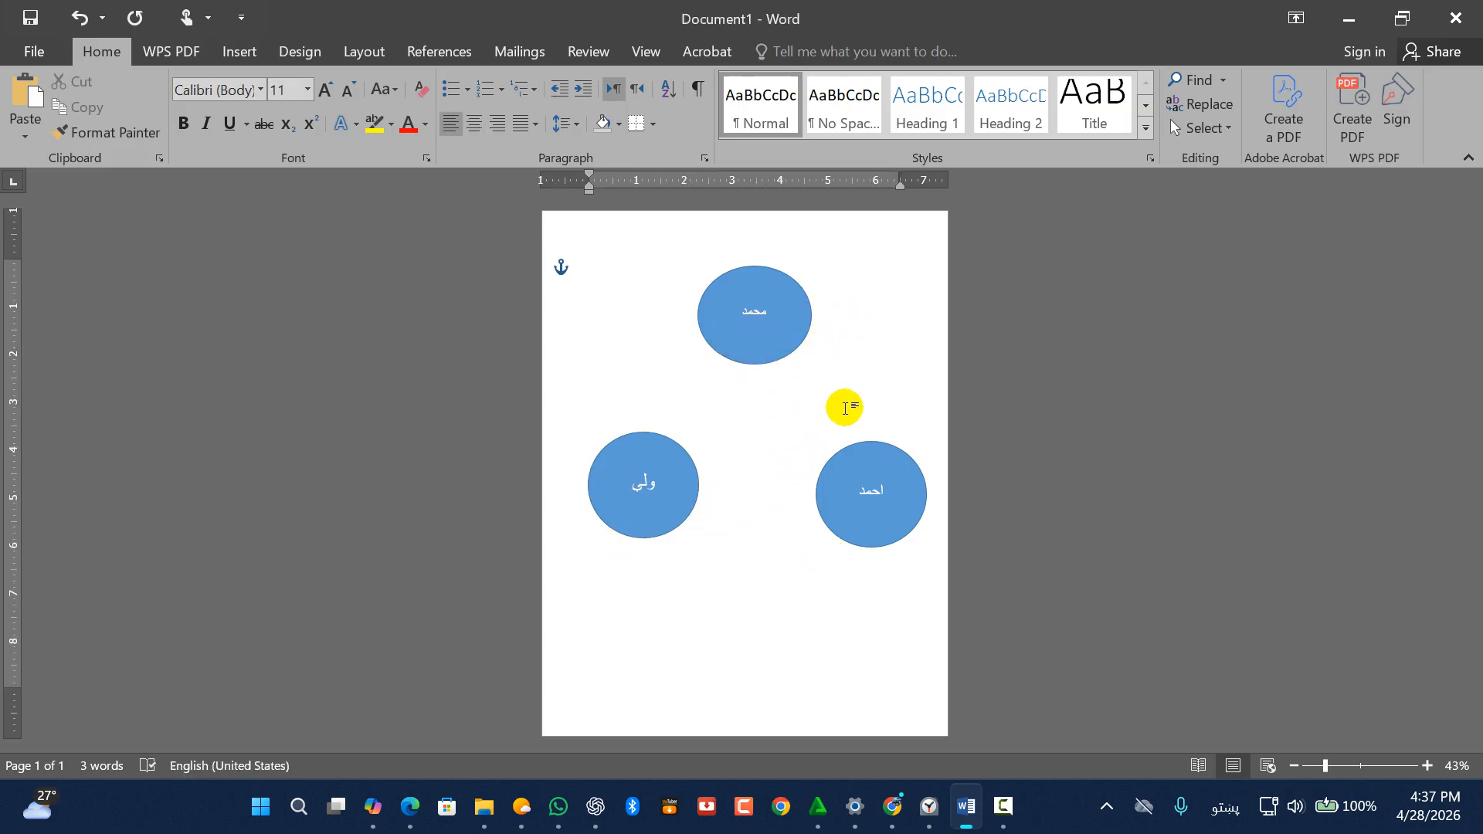
Draw a straight line connecting the upper oval to the lower-right oval, and leave the line selected
click(247, 53)
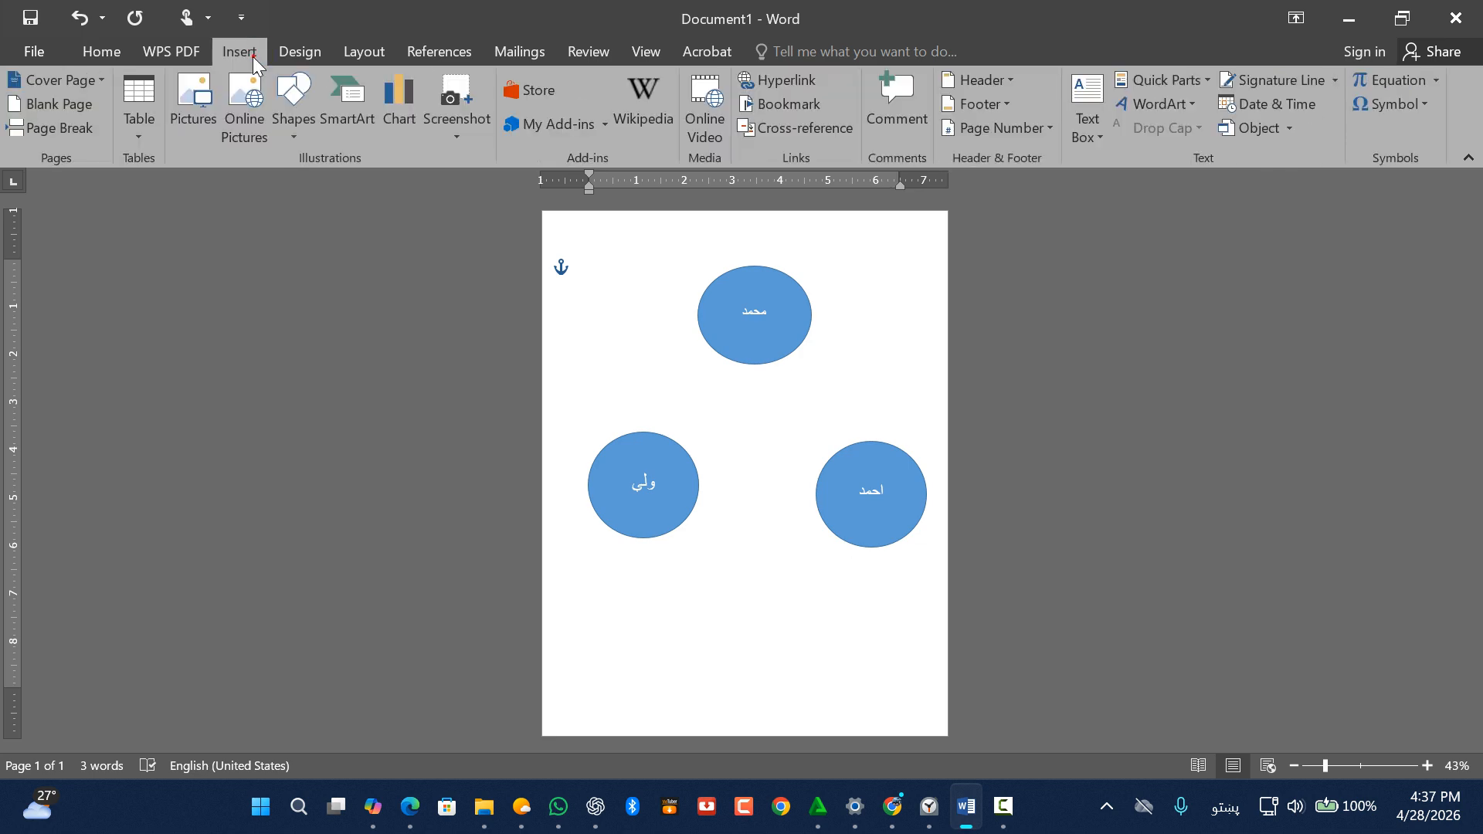
click(293, 108)
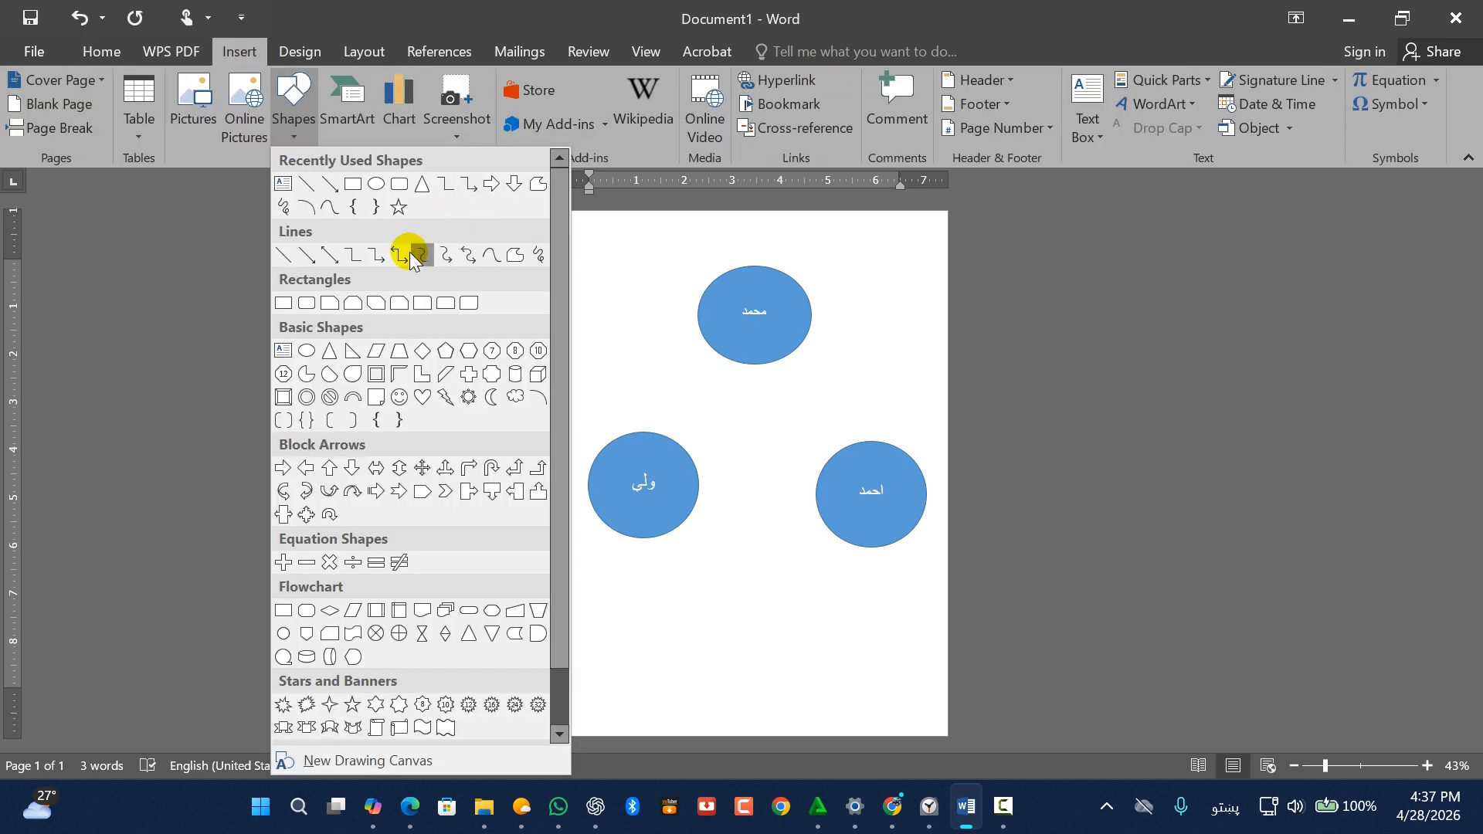
click(307, 183)
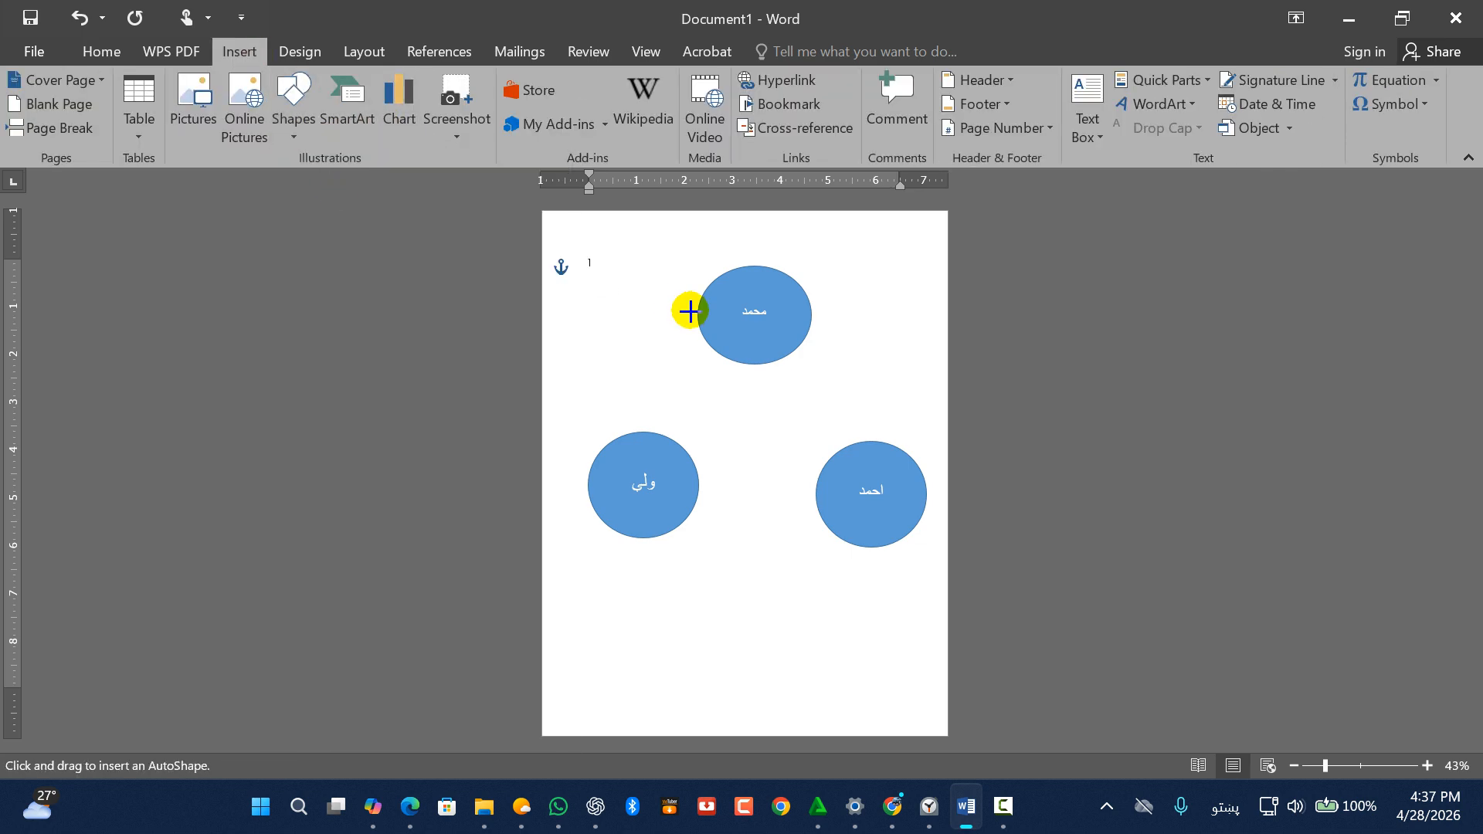
drag(797, 361, 850, 441)
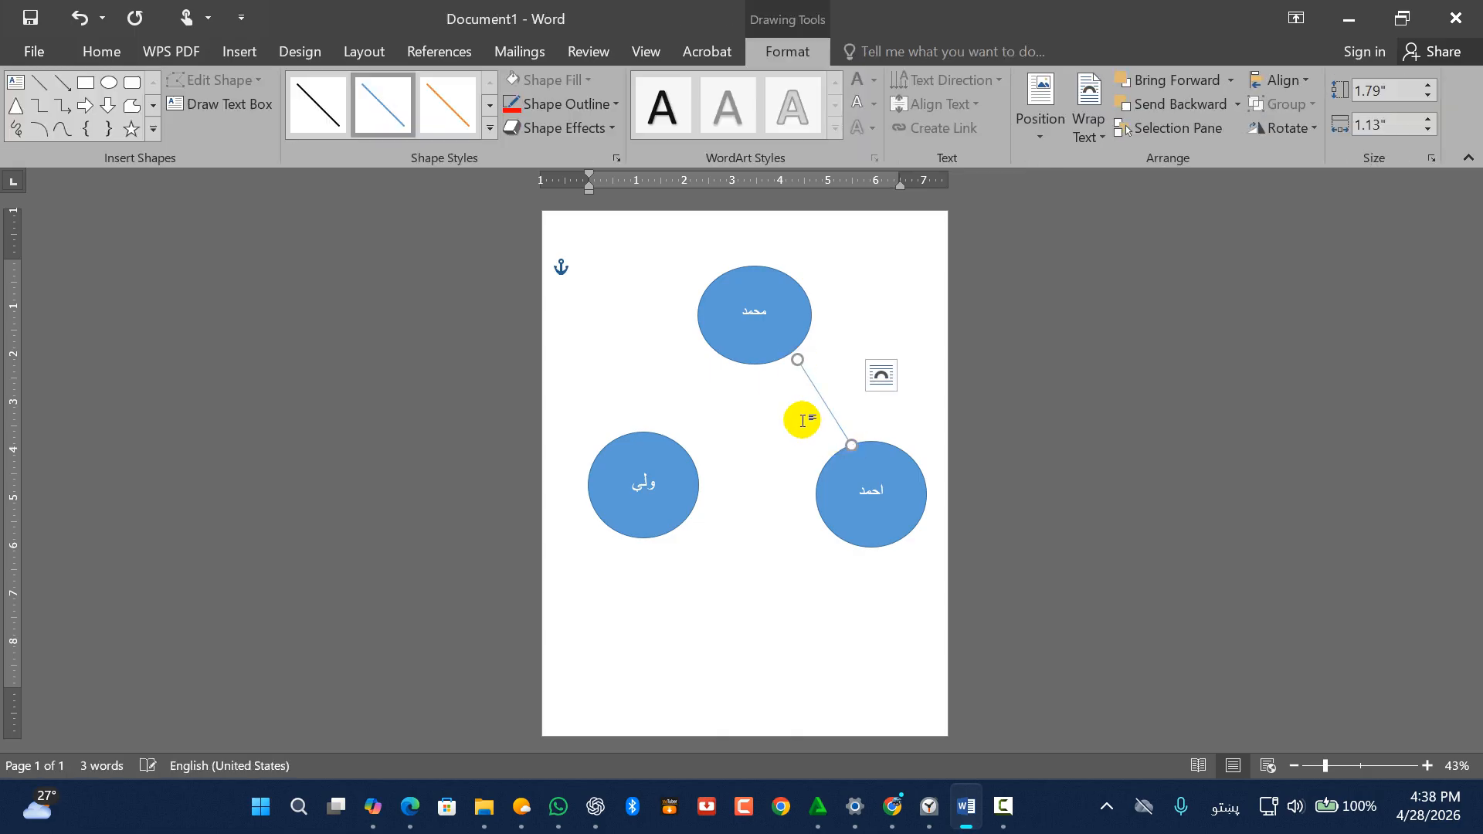
click(767, 430)
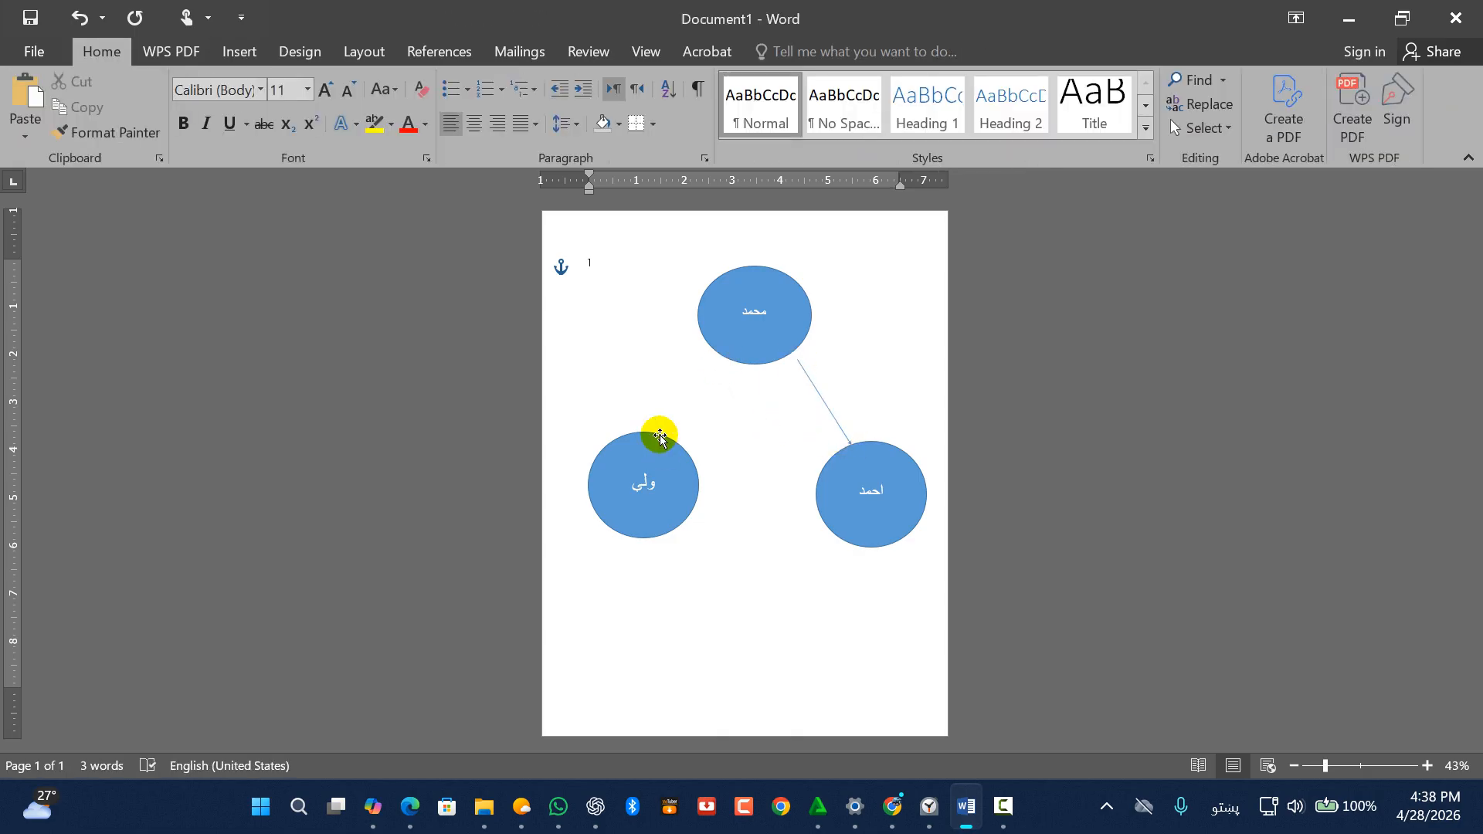
click(808, 378)
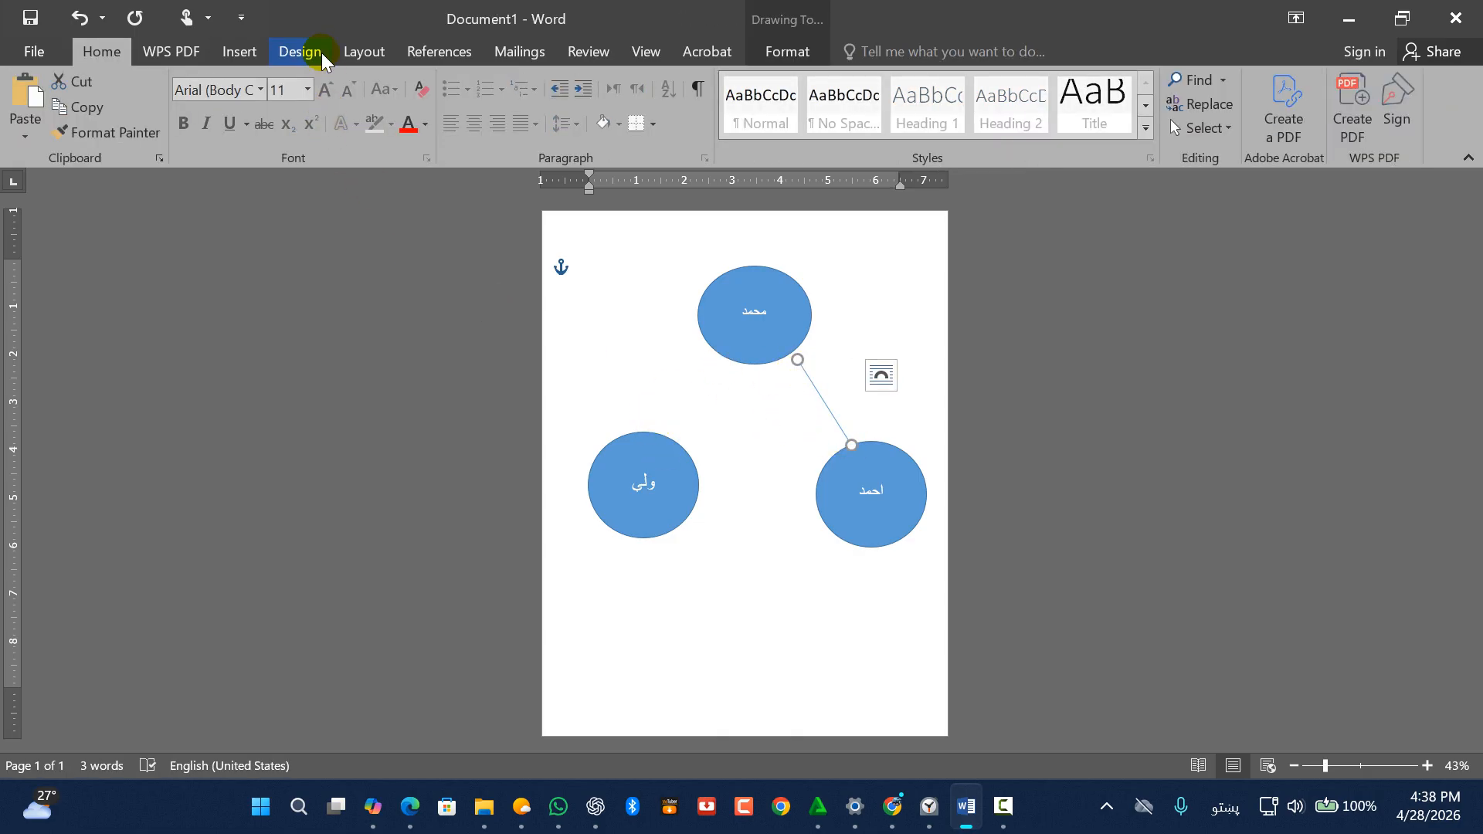
Draw a down block arrow about 1.5" by 0.98" between the upper oval and the lower-left oval
click(243, 51)
click(294, 108)
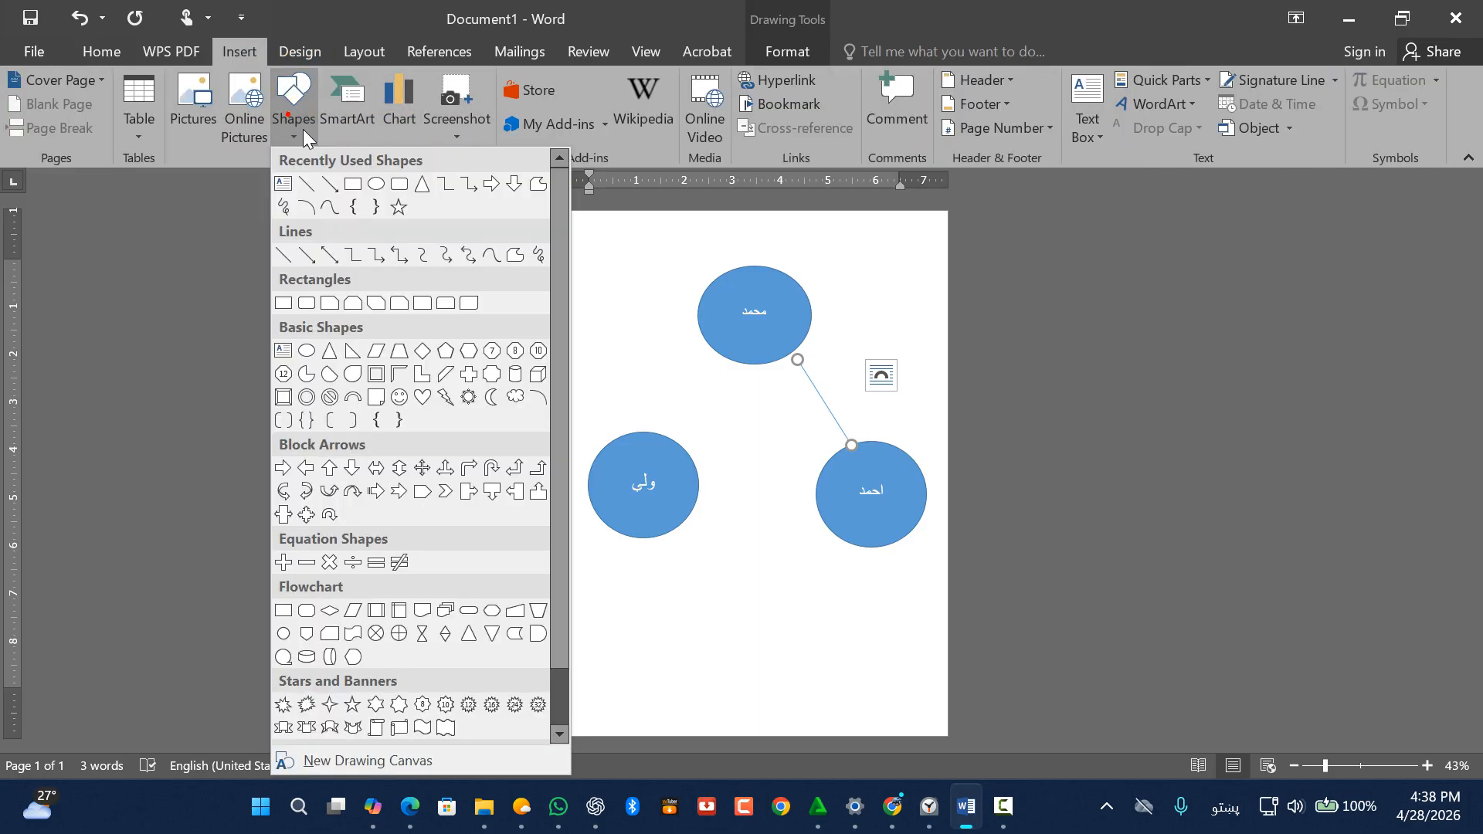
click(514, 183)
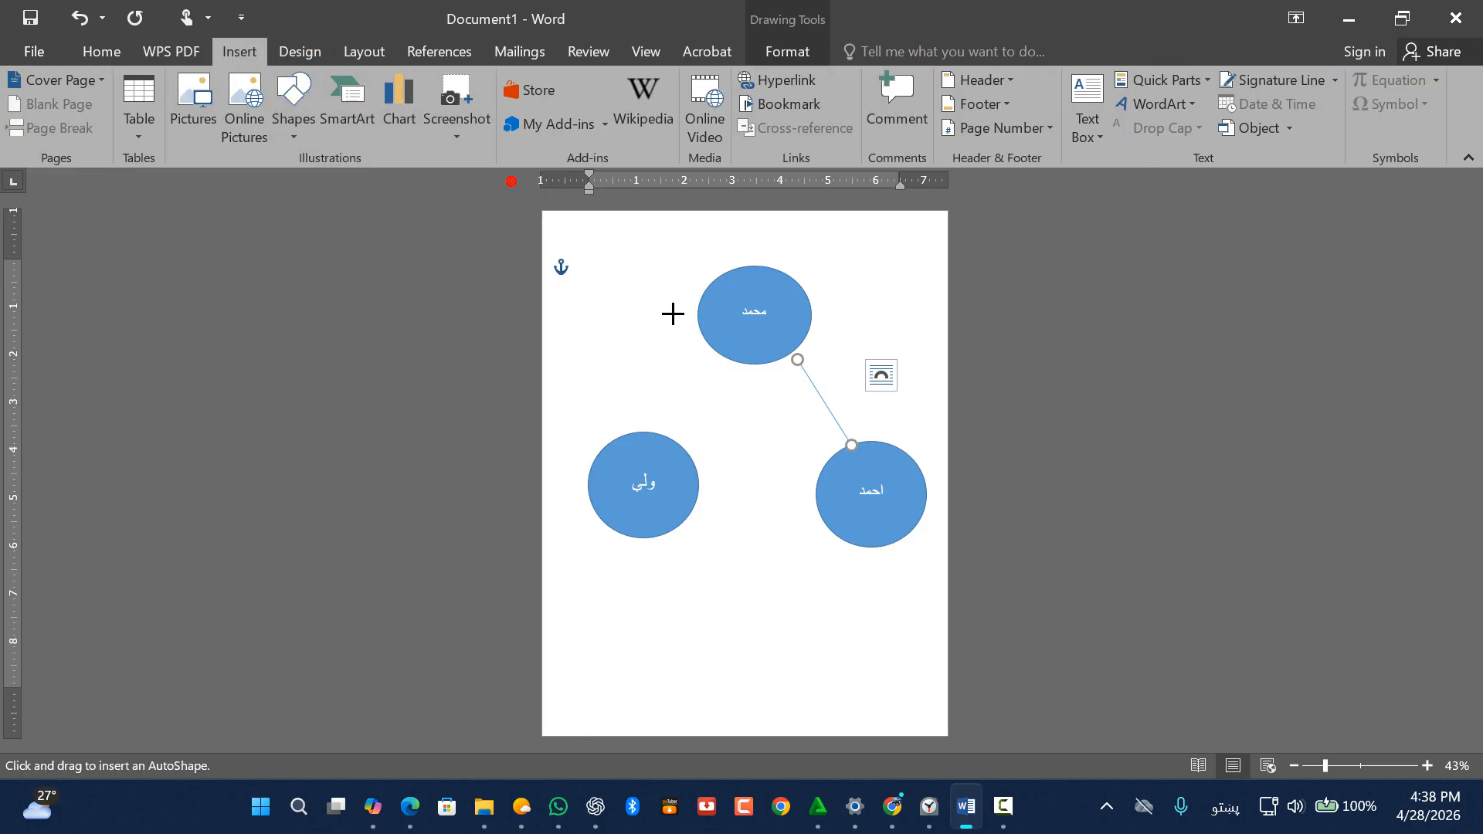
drag(706, 351, 662, 423)
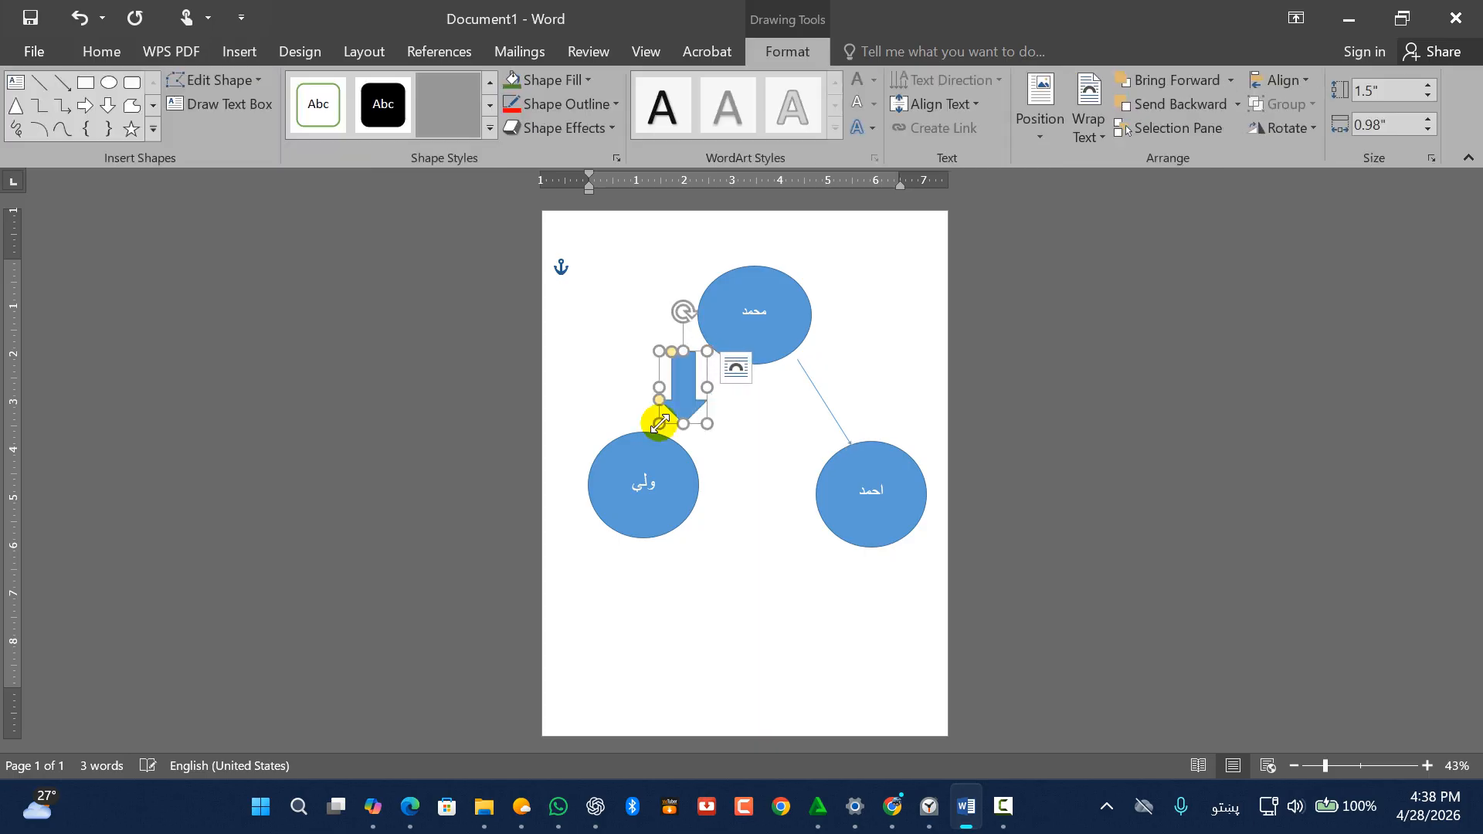
click(764, 448)
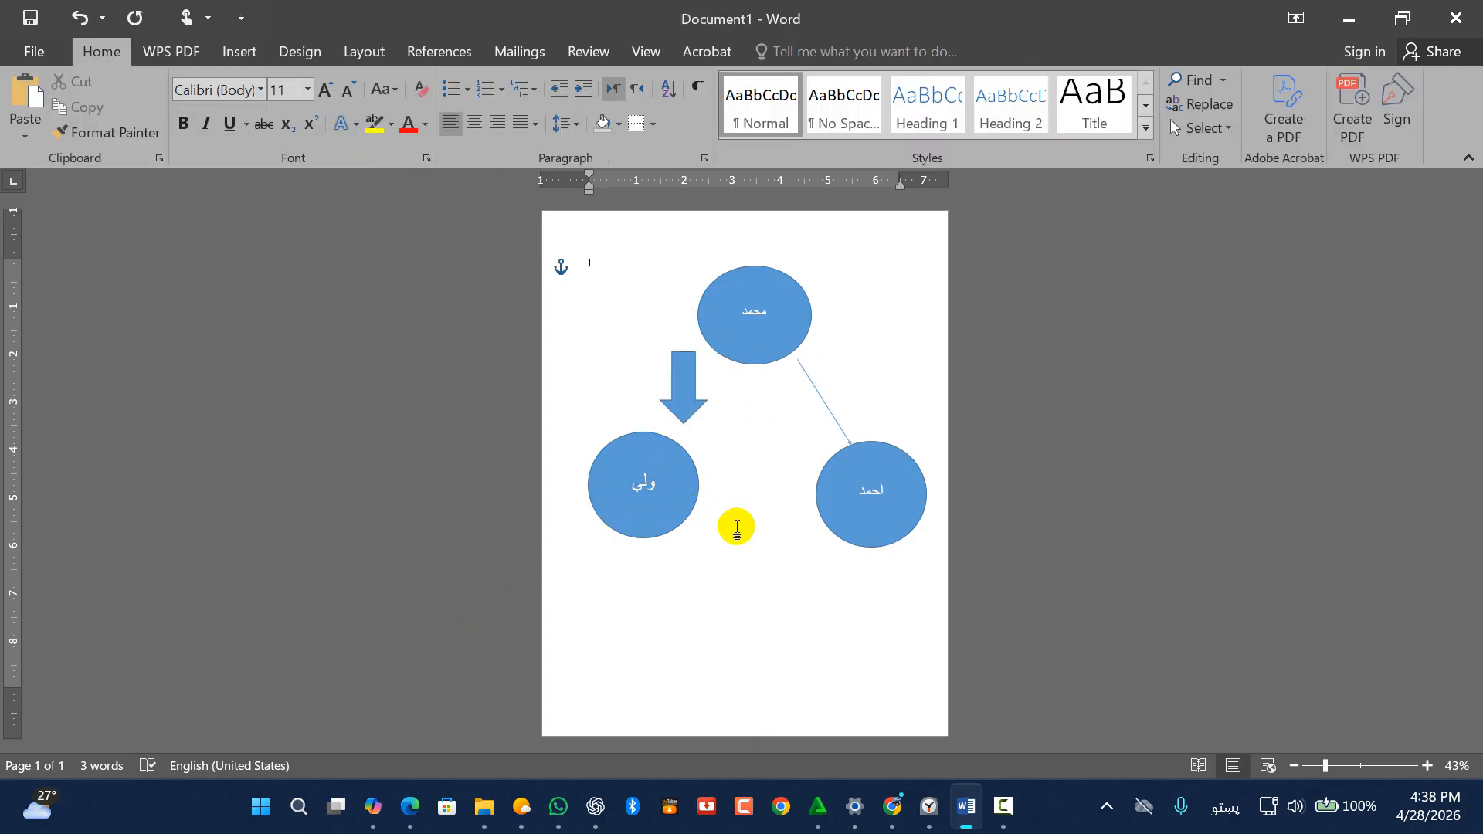
click(657, 495)
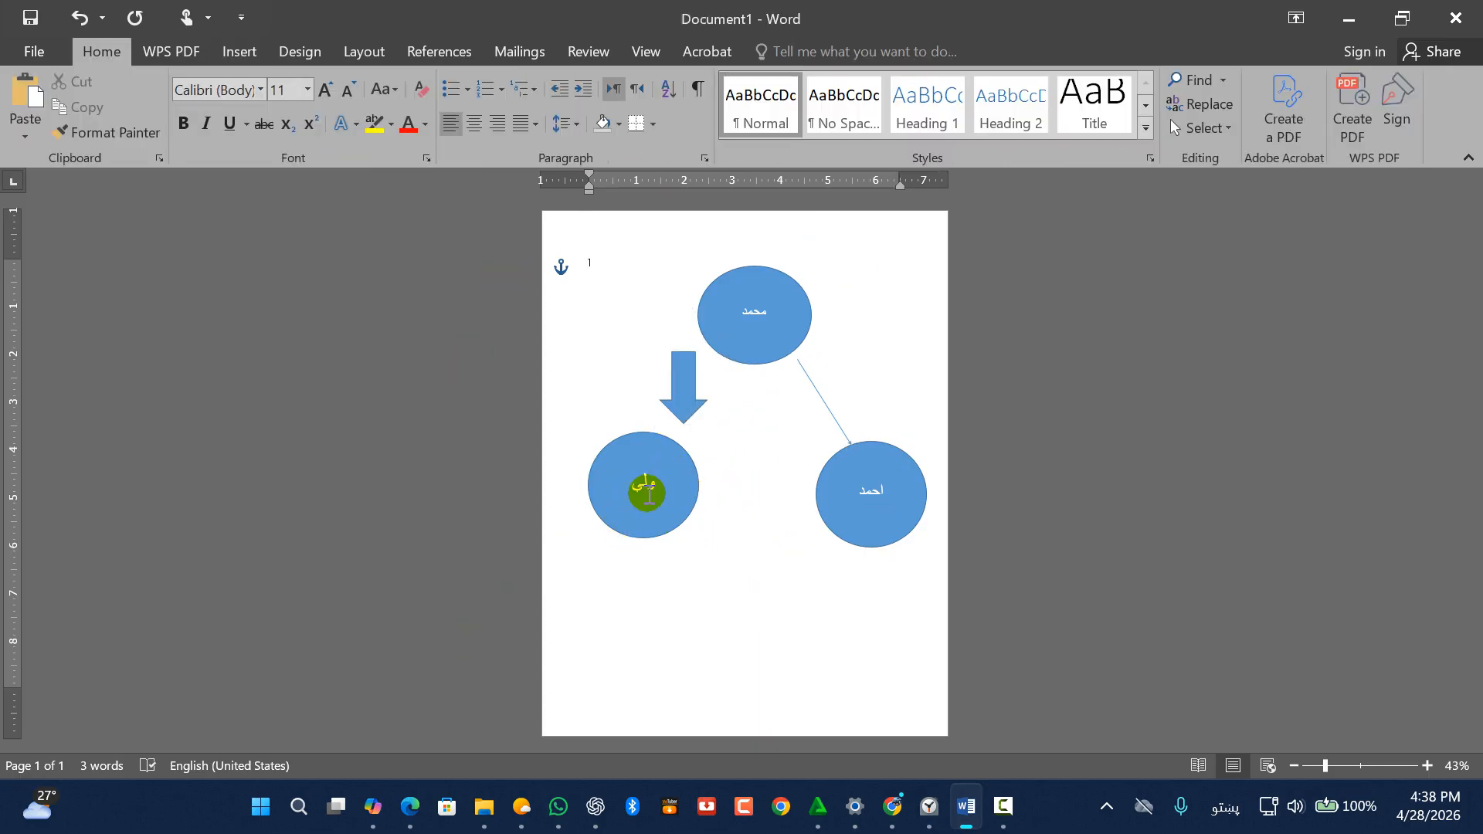
click(643, 455)
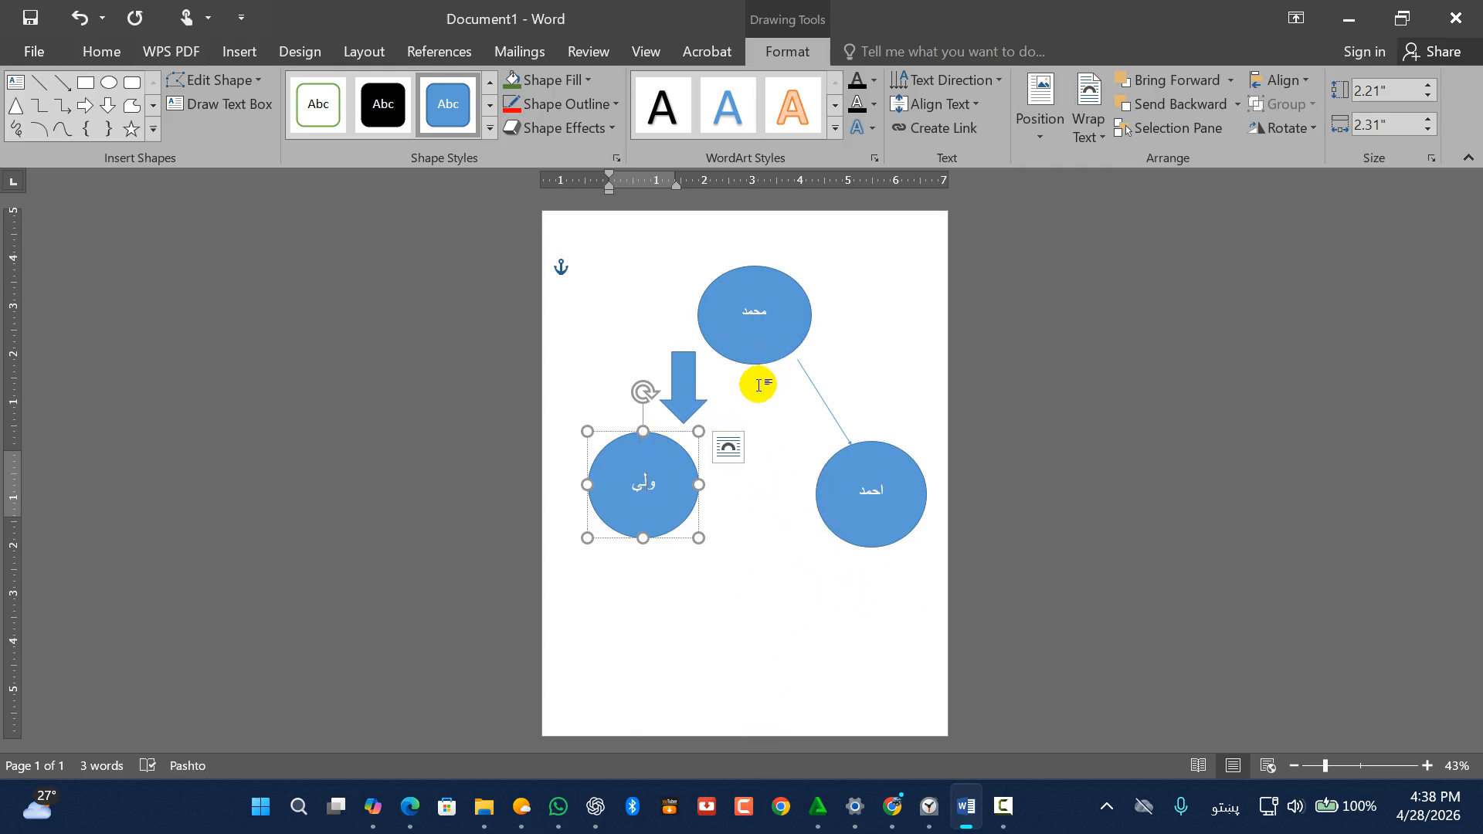
click(690, 392)
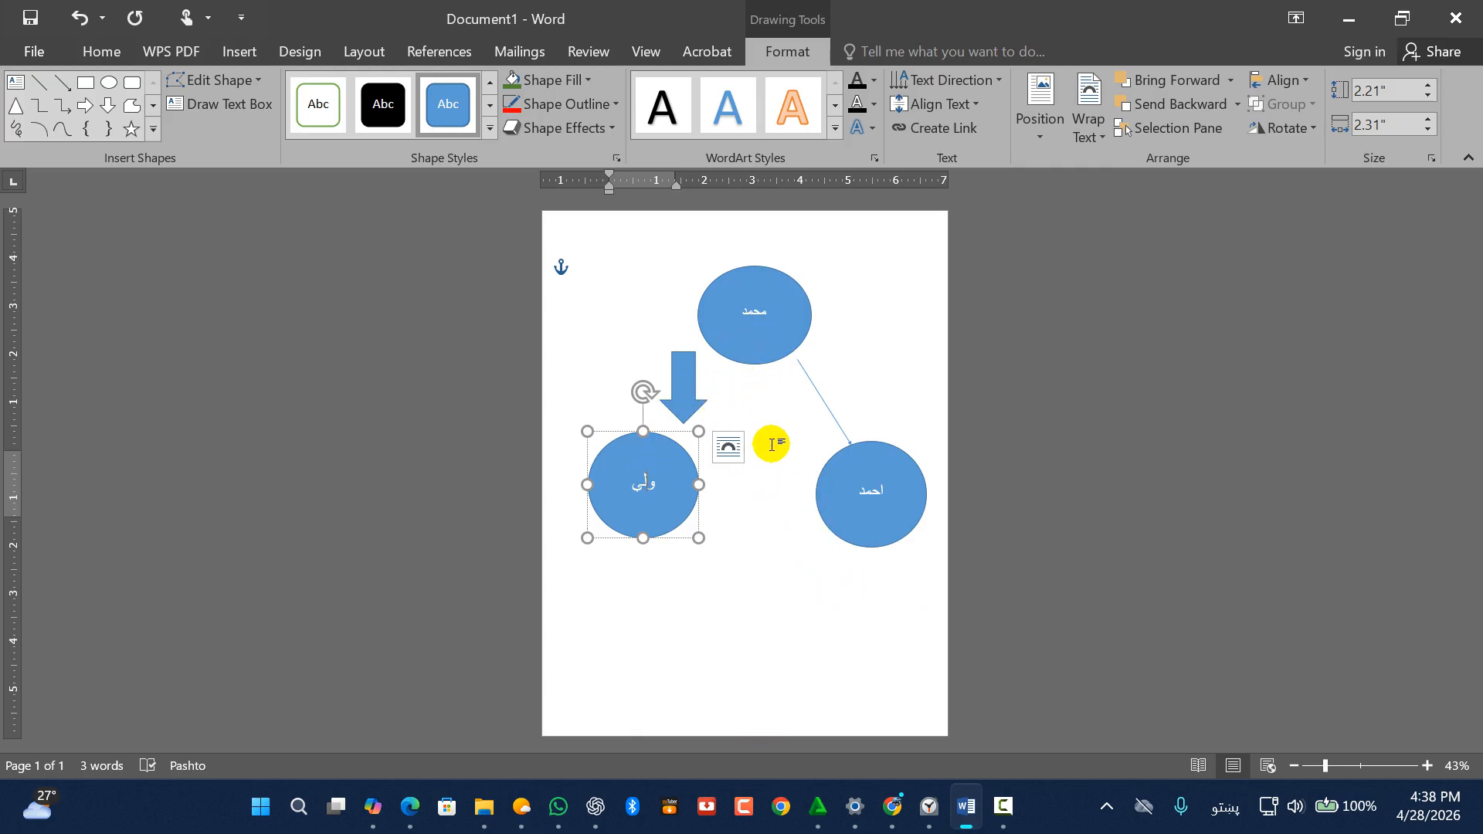
double_click(864, 484)
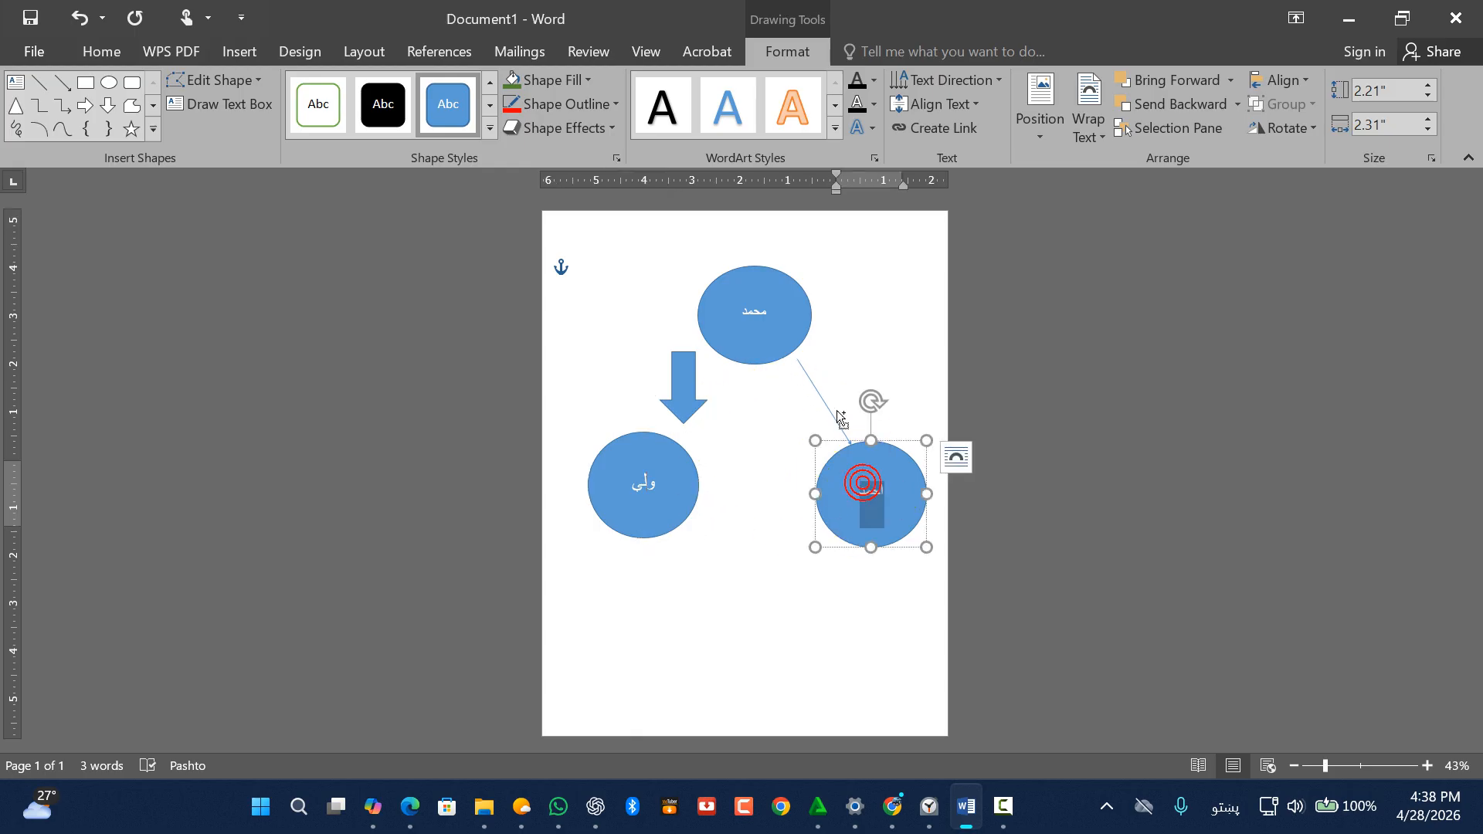
click(772, 312)
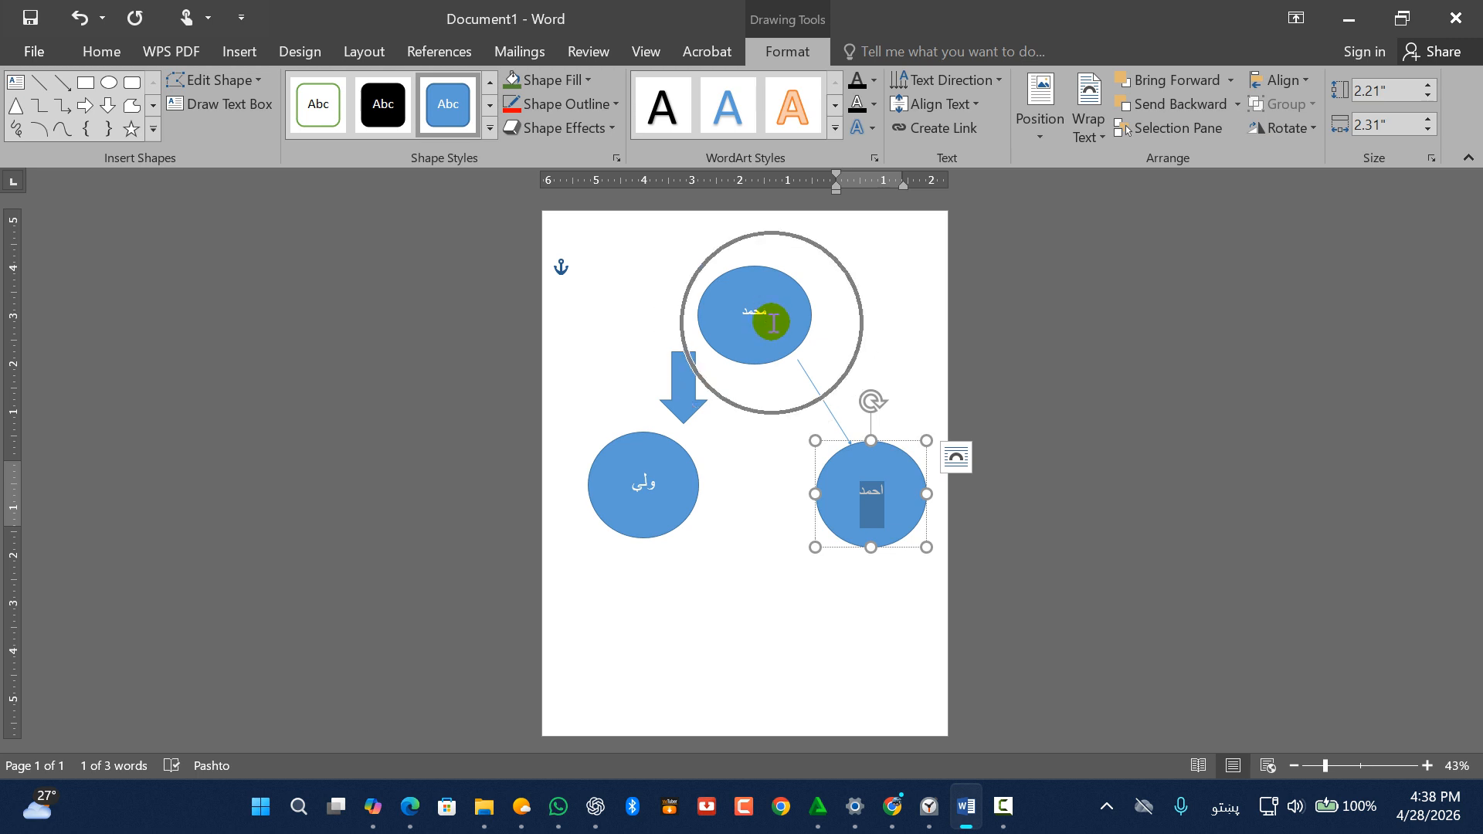
Select all three ovals, the block arrow and the connecting line together and group them into one object
click(889, 508)
click(729, 312)
click(777, 296)
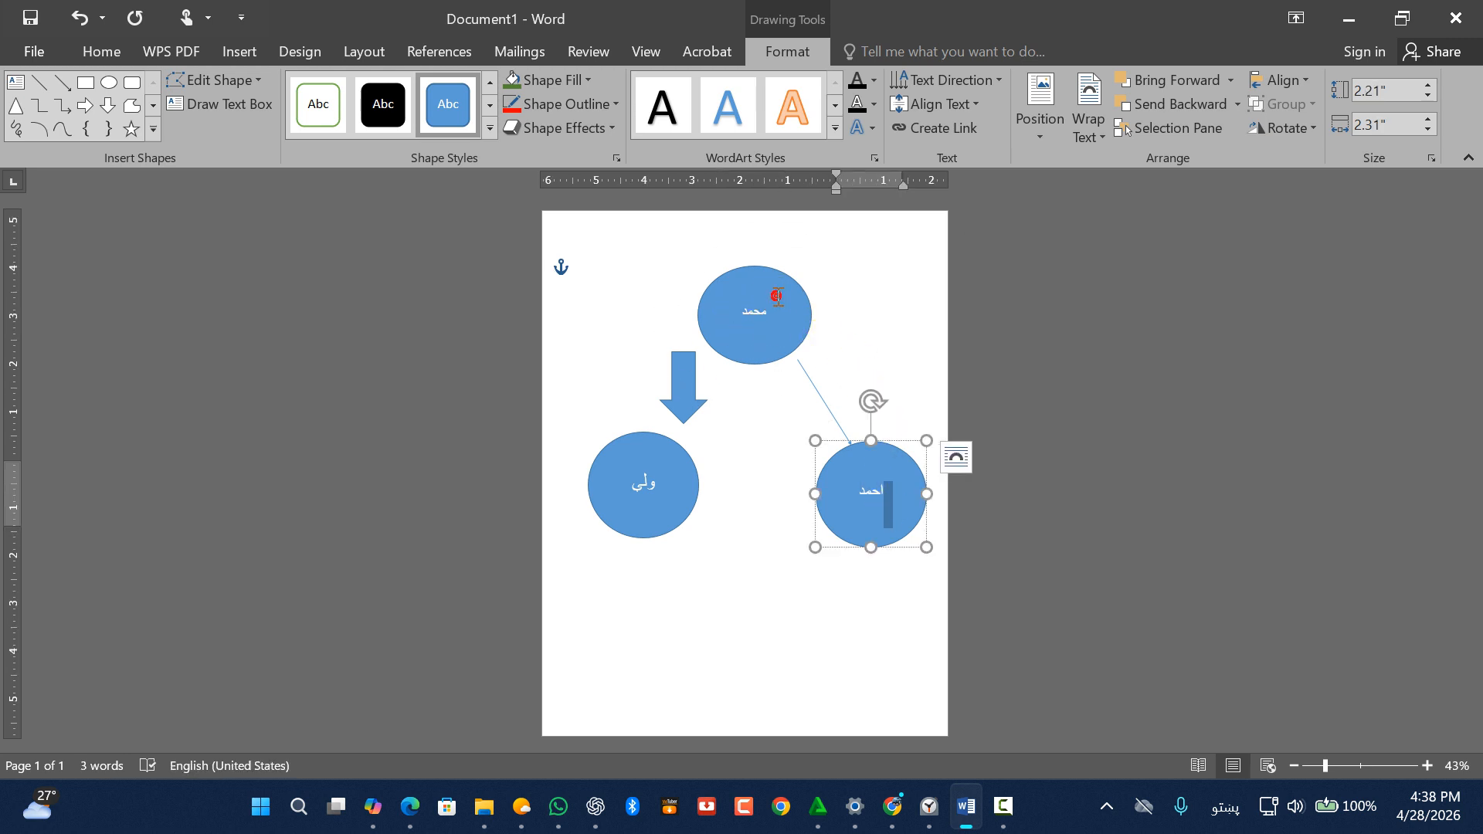
ctrl+click(797, 291)
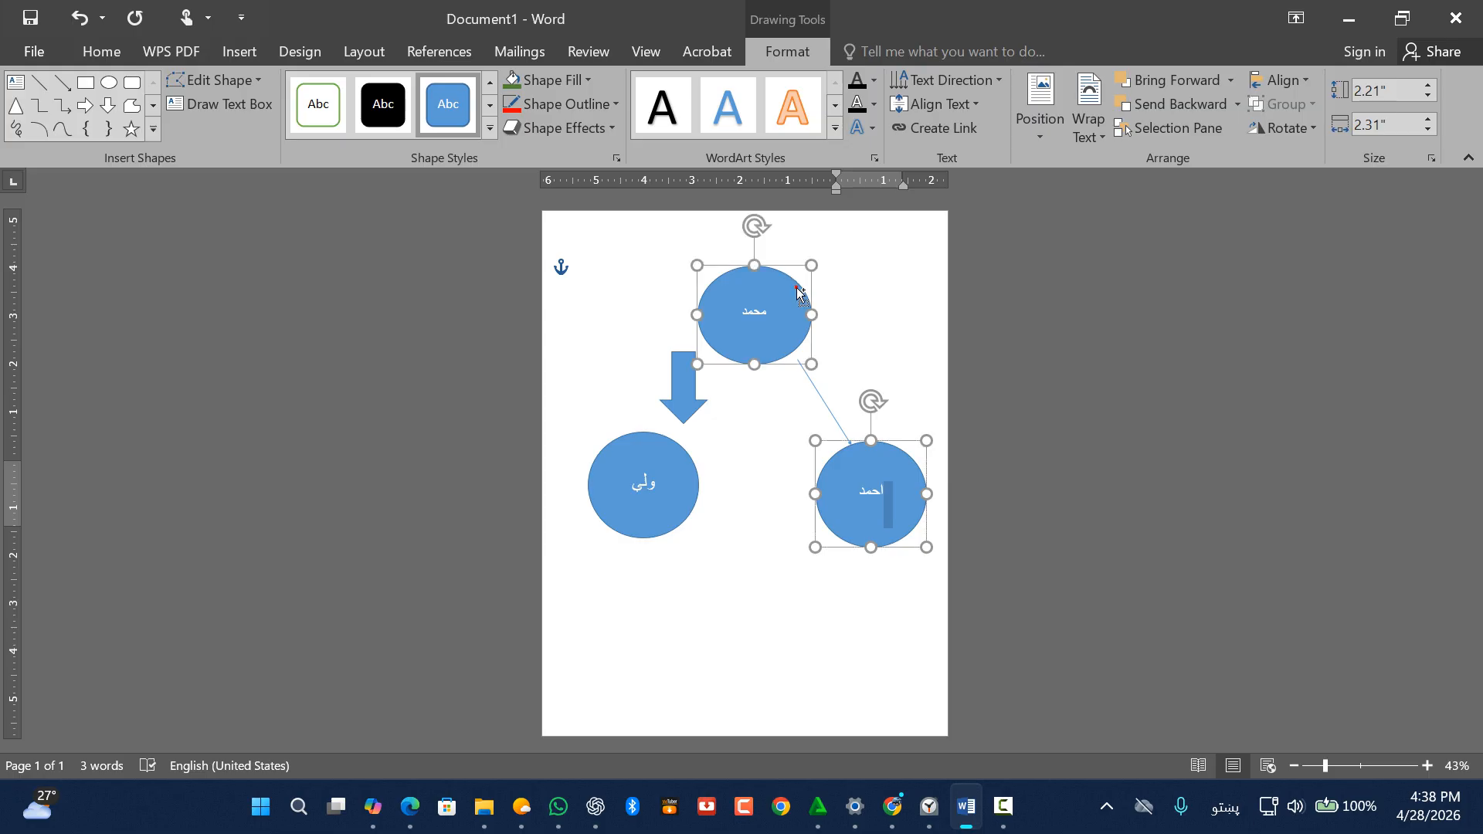
ctrl+click(677, 451)
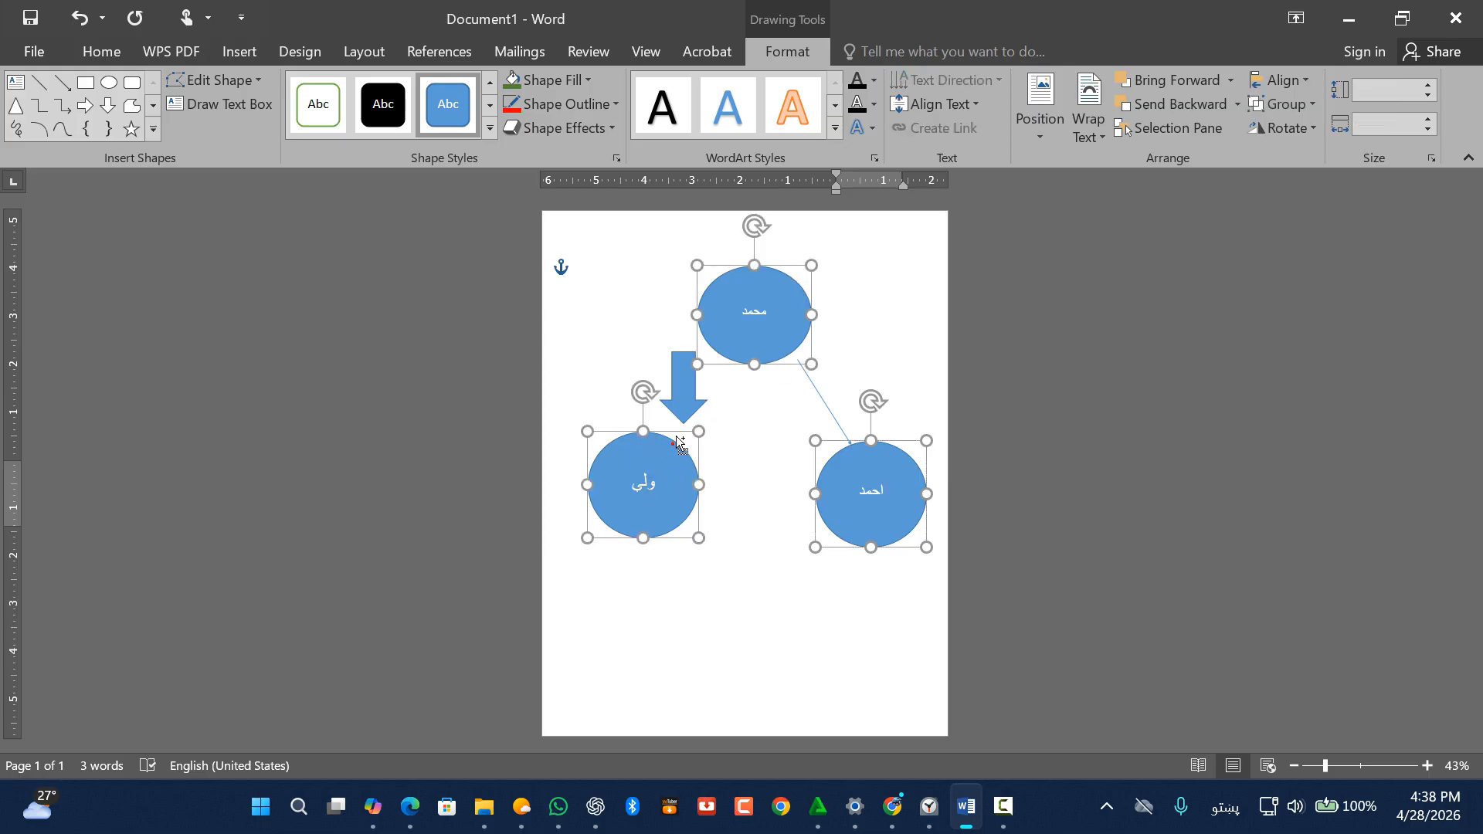
ctrl+click(692, 381)
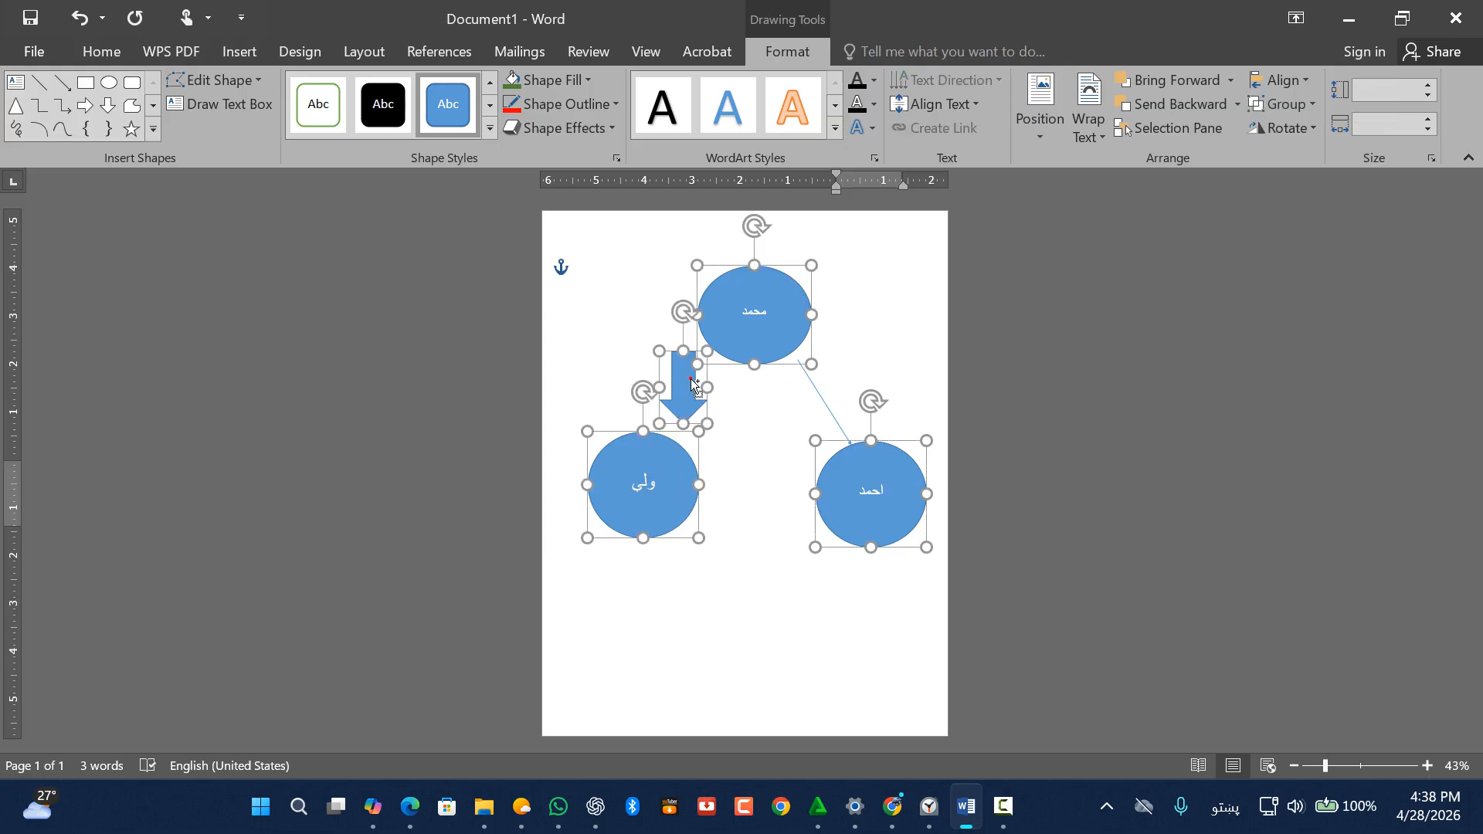
ctrl+click(832, 419)
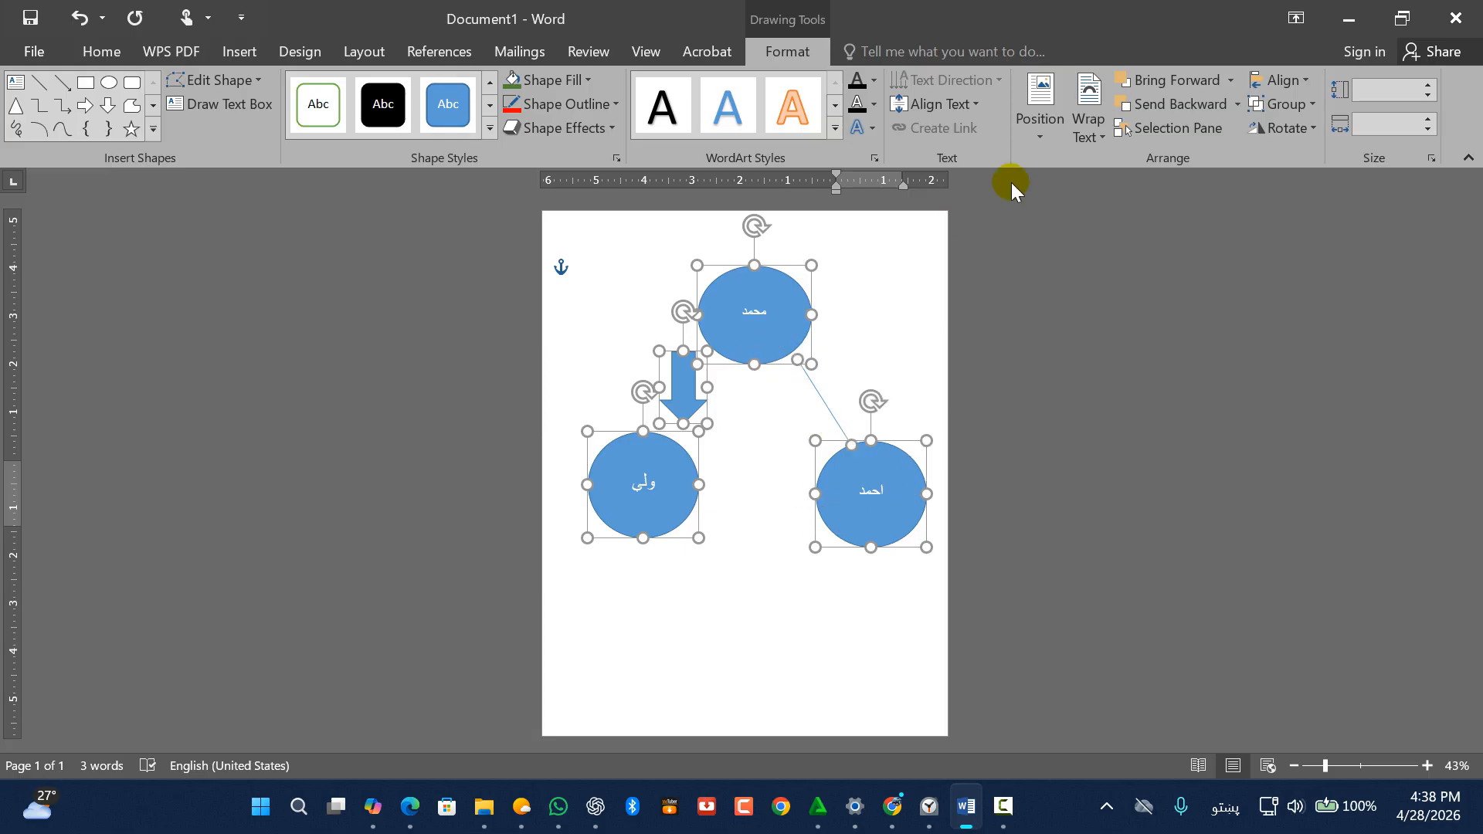
click(1306, 106)
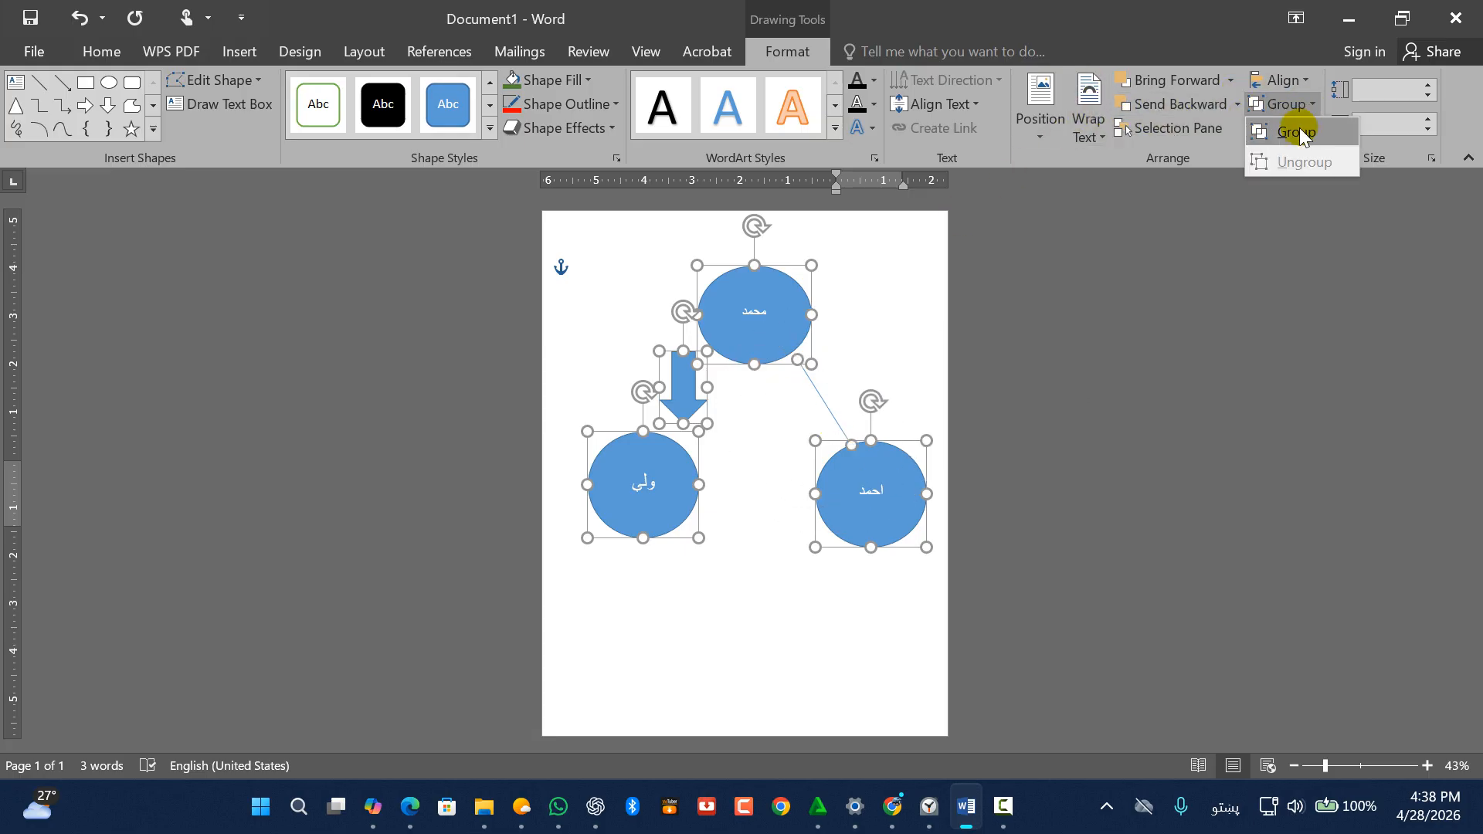
click(1297, 132)
Select the grouped diagram as a whole and shrink it to about 2.4" high by 3.66" wide
click(746, 391)
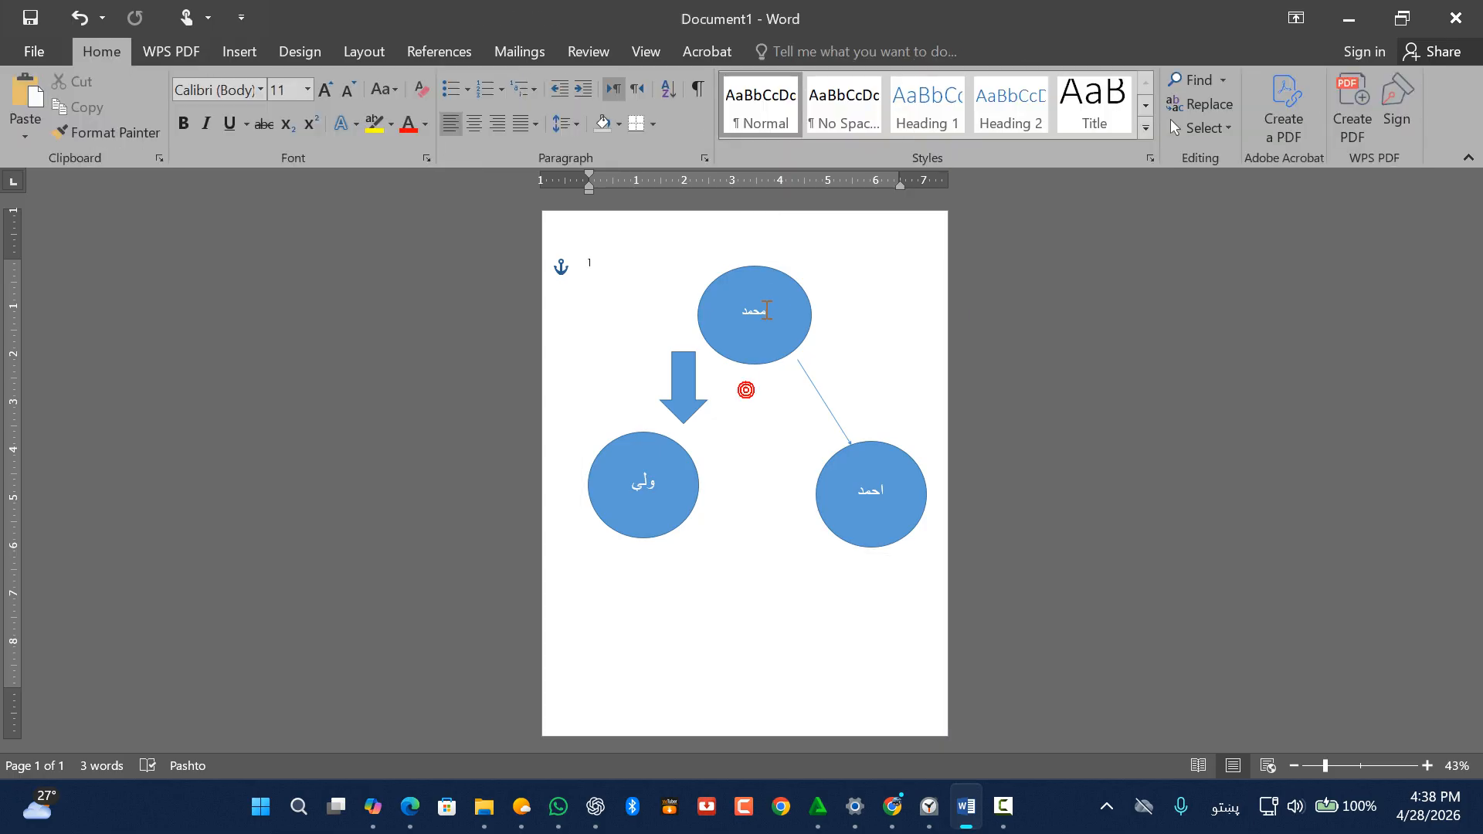
click(742, 374)
click(771, 421)
click(773, 424)
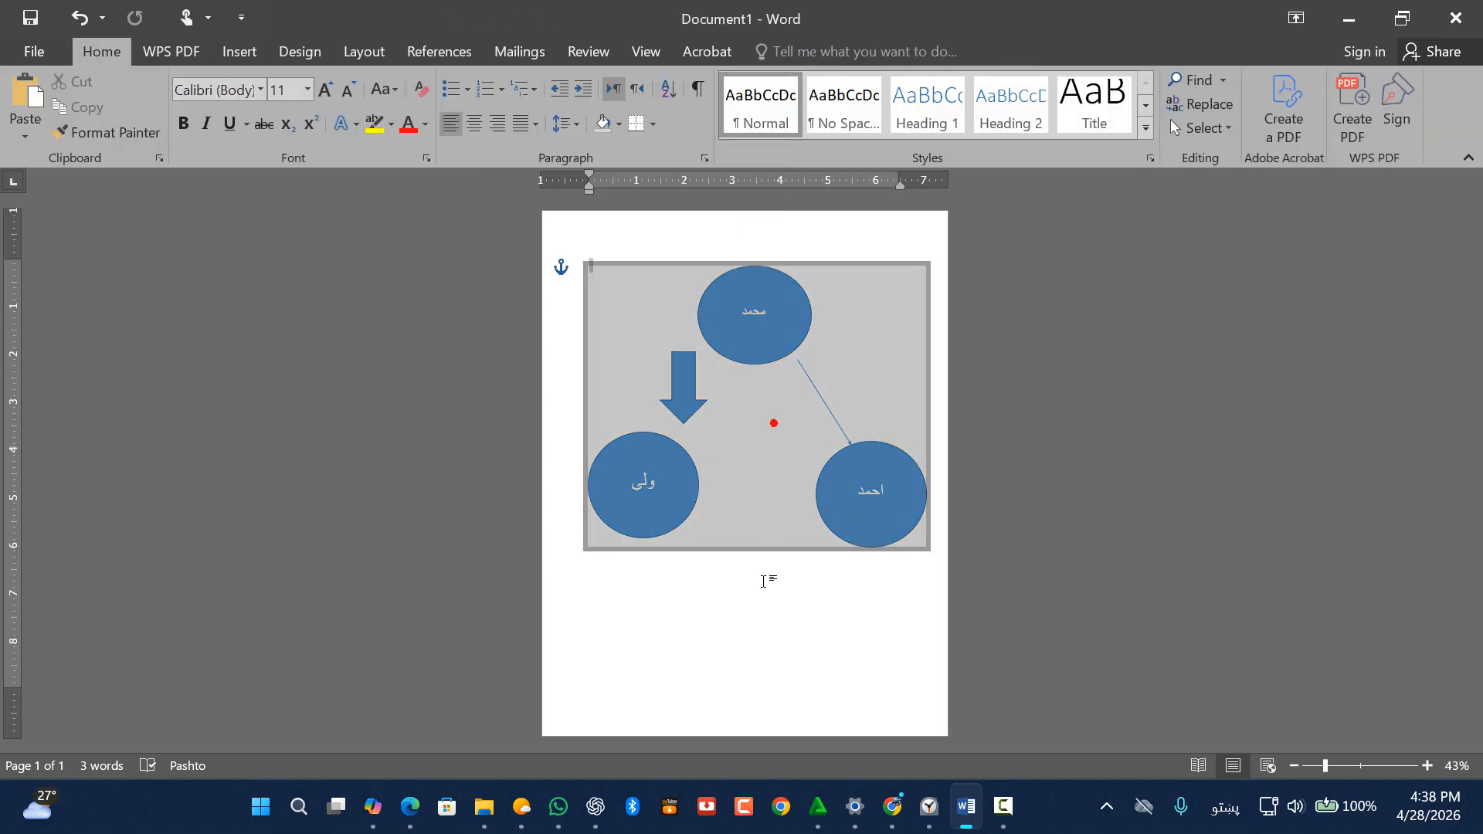
click(725, 483)
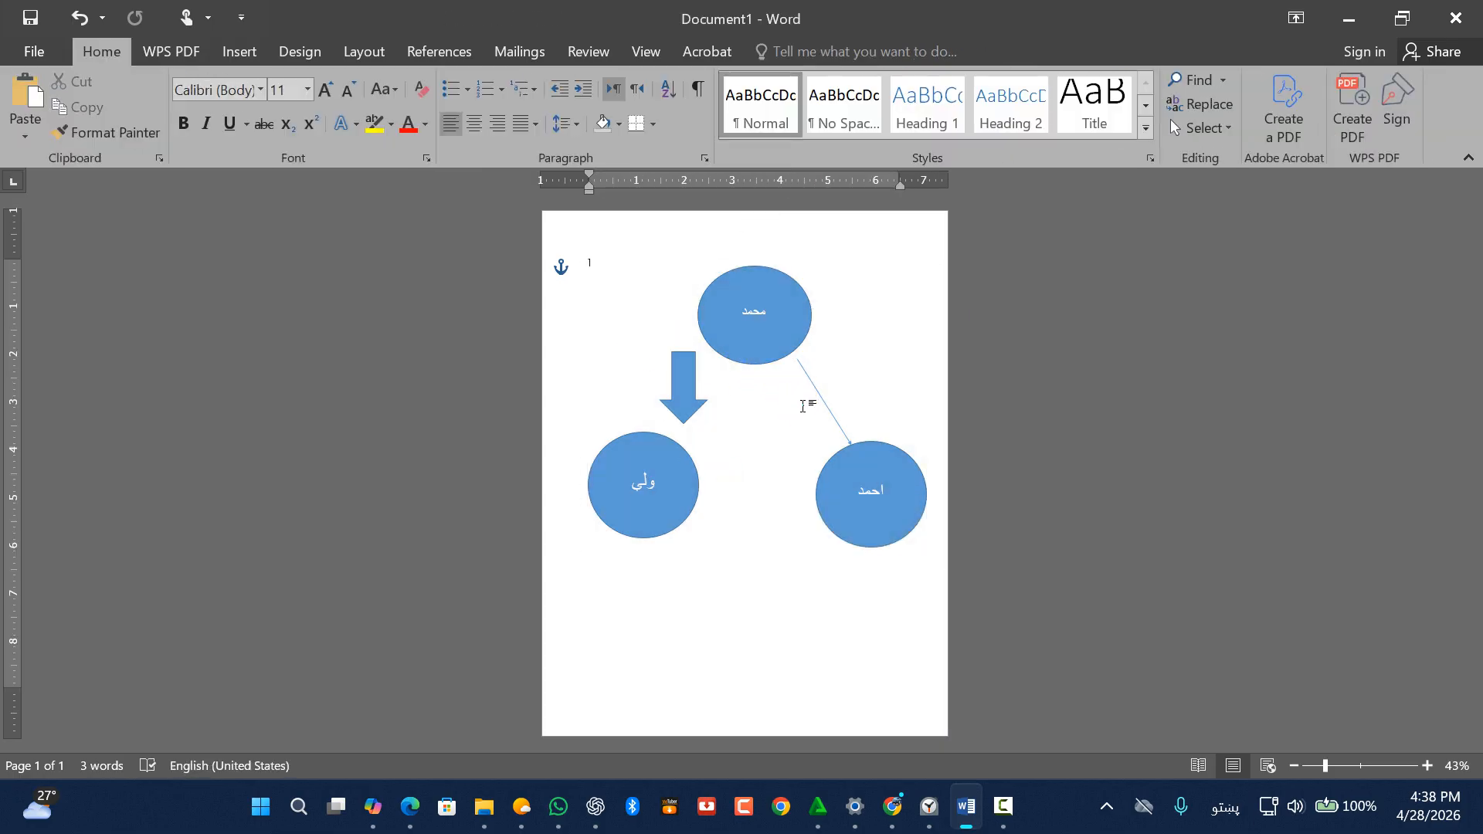
click(838, 483)
click(785, 503)
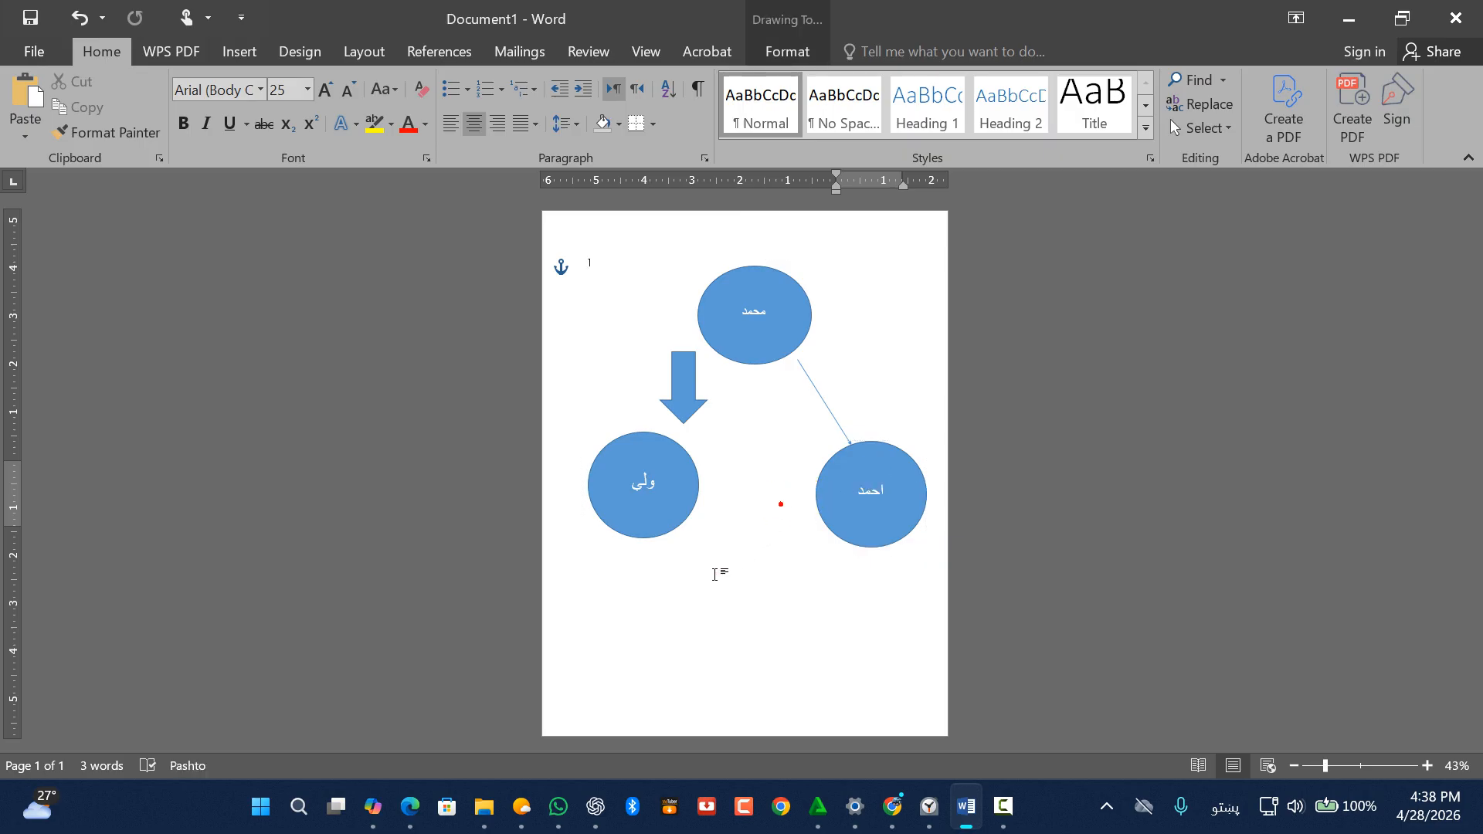
click(813, 506)
click(814, 504)
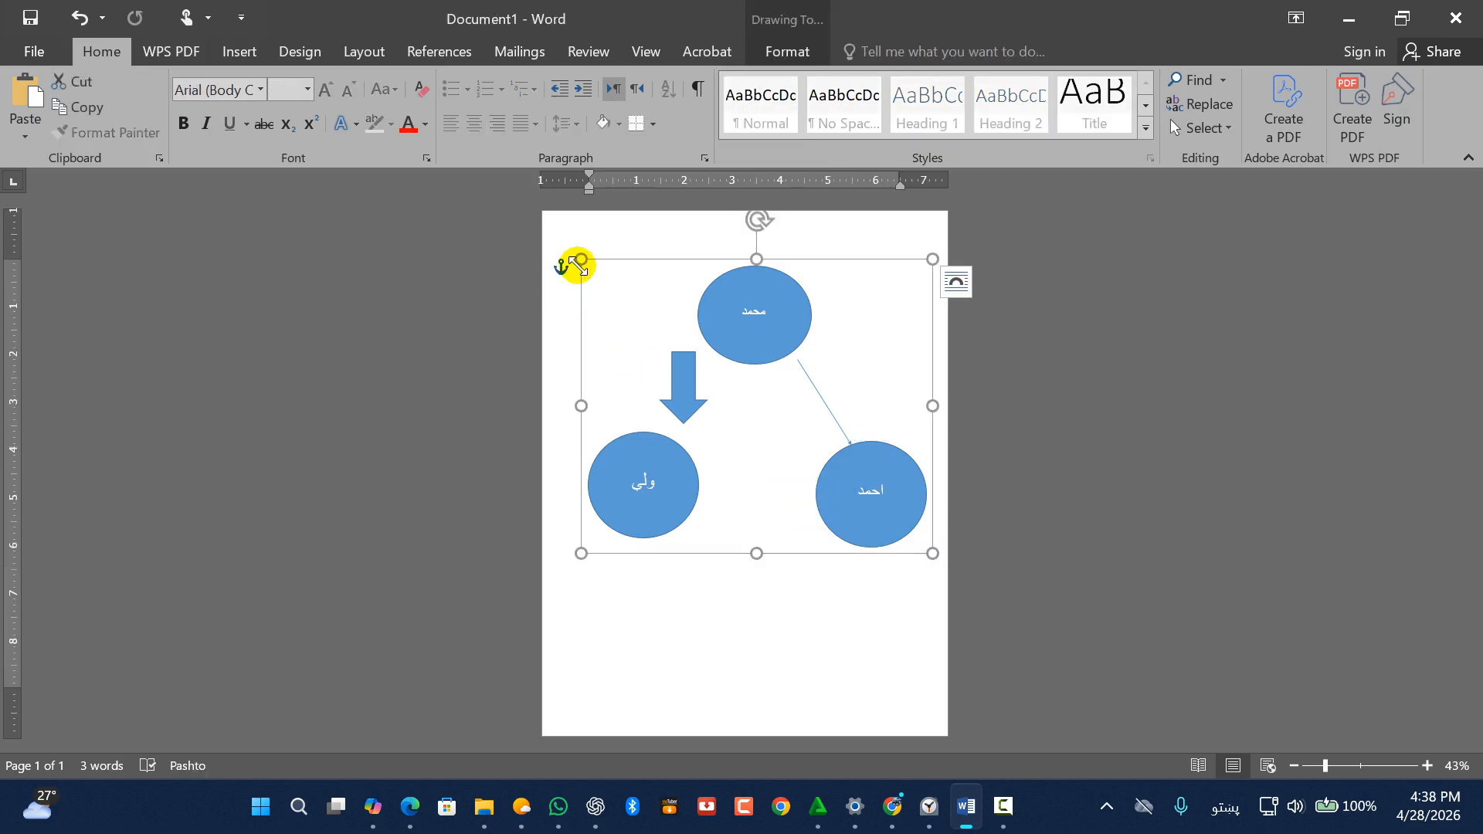
drag(580, 260, 729, 299)
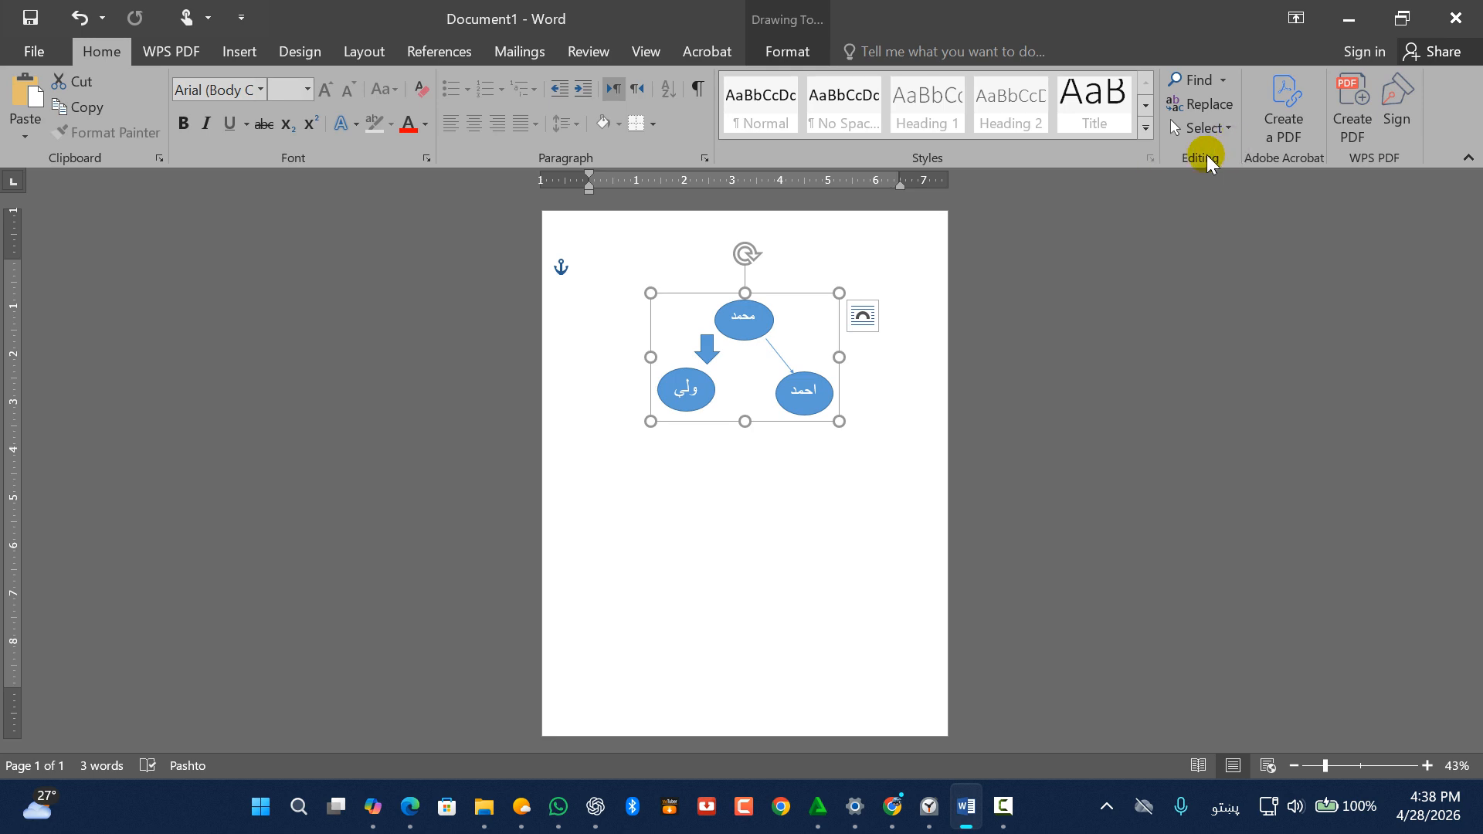
Ungroup the diagram and delete all of its shapes from the page
click(788, 52)
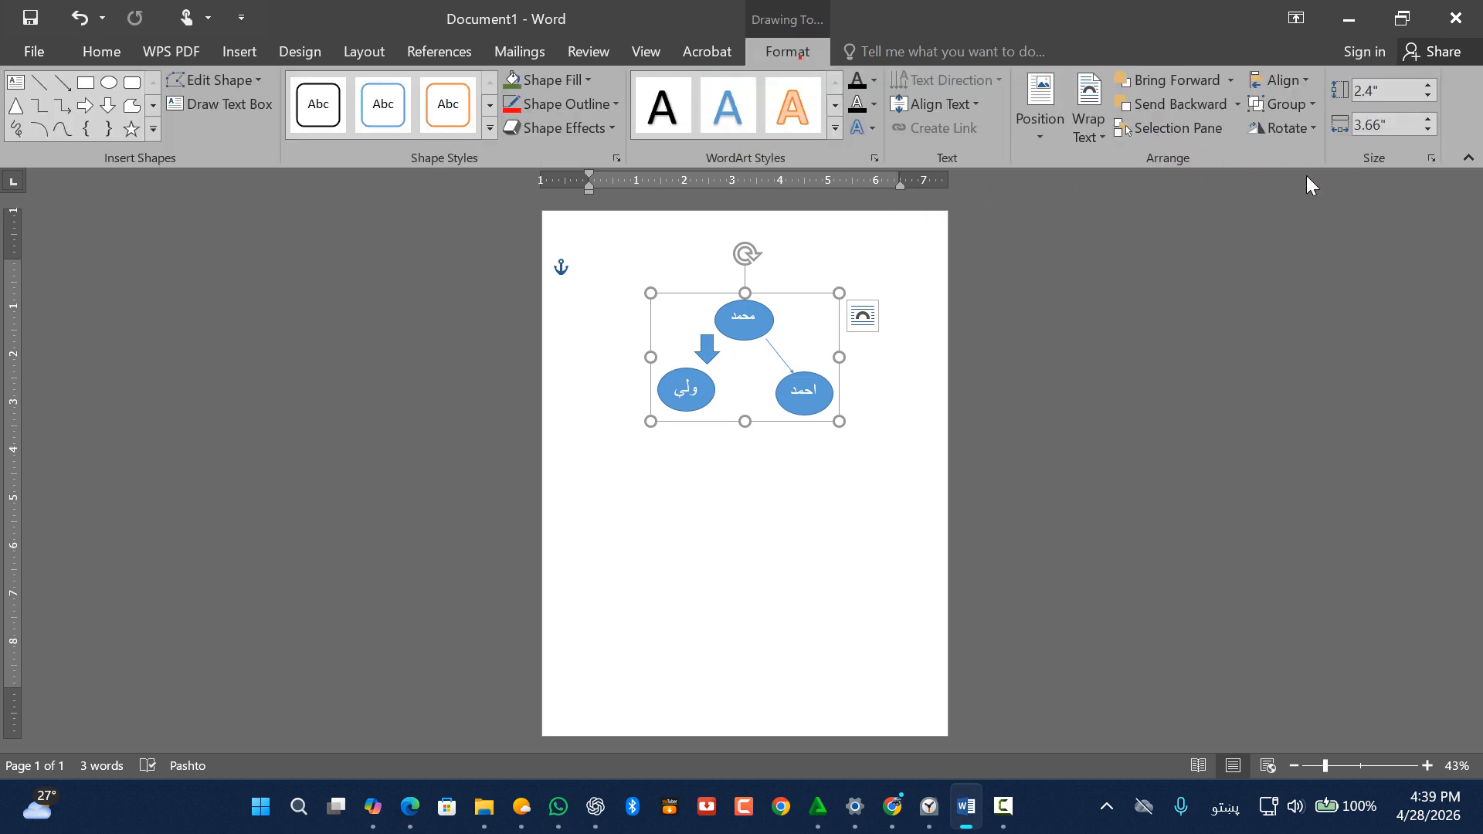
click(1305, 103)
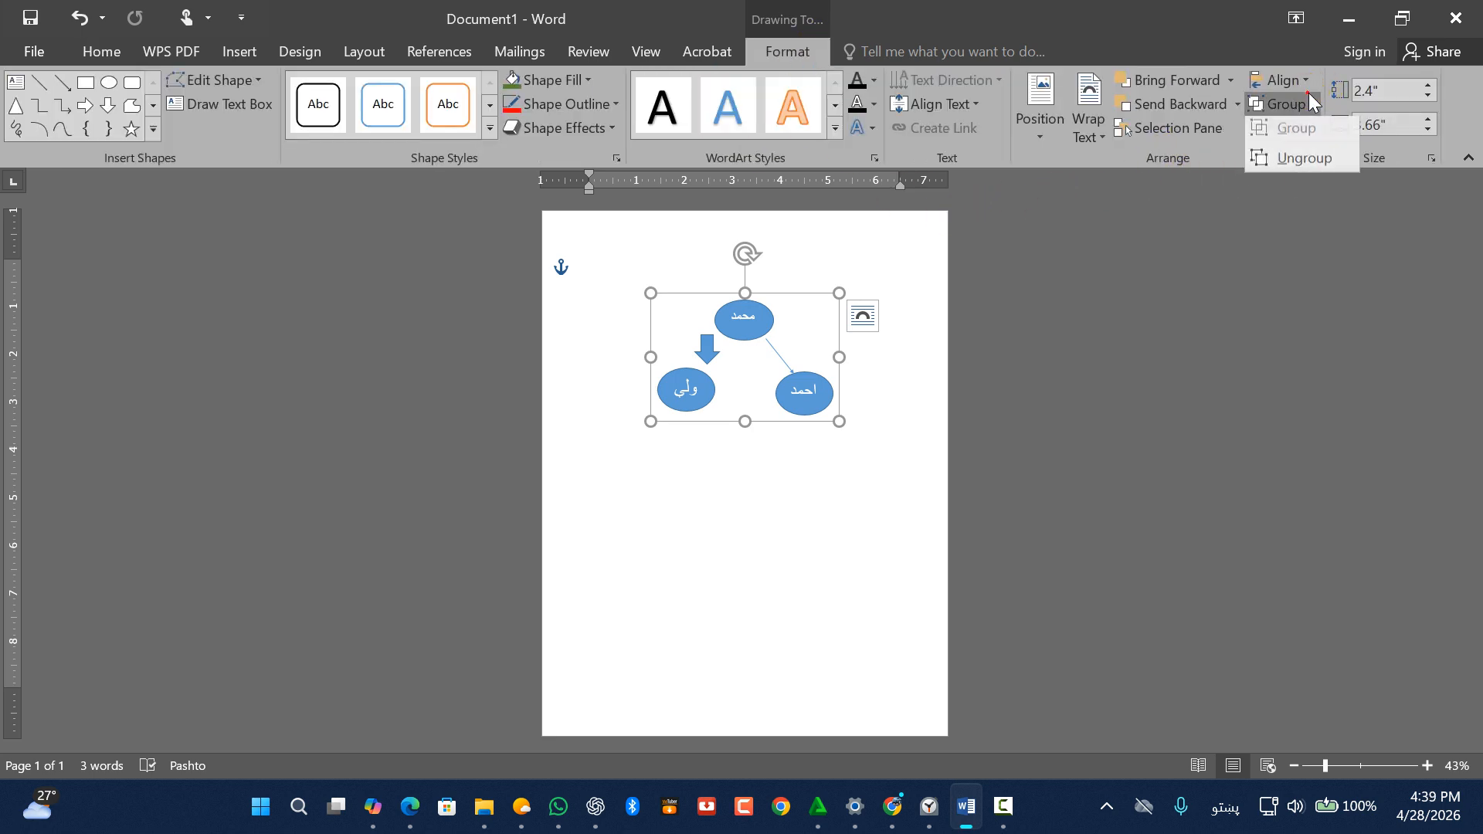
click(1306, 161)
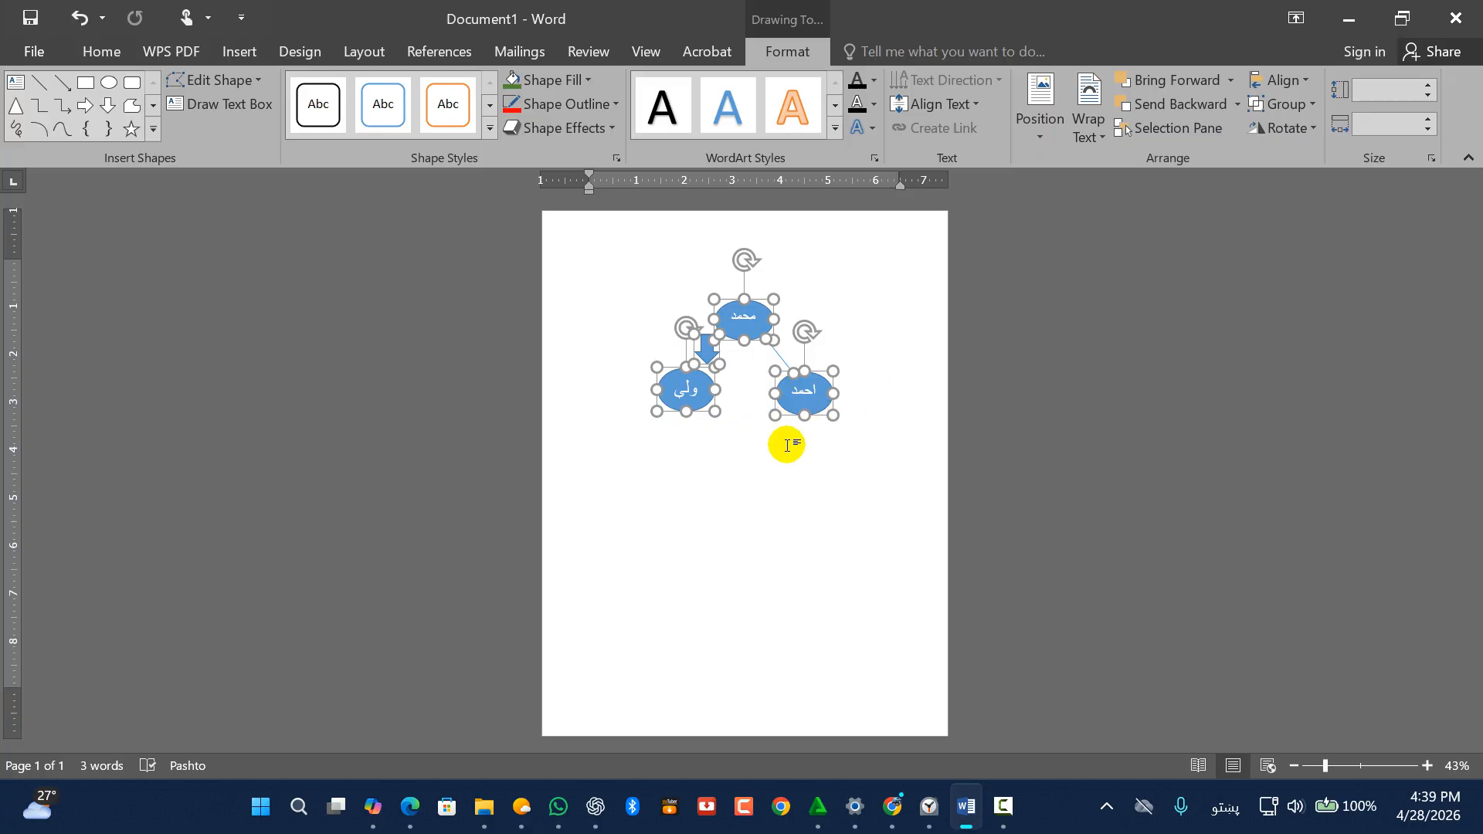
key(Delete)
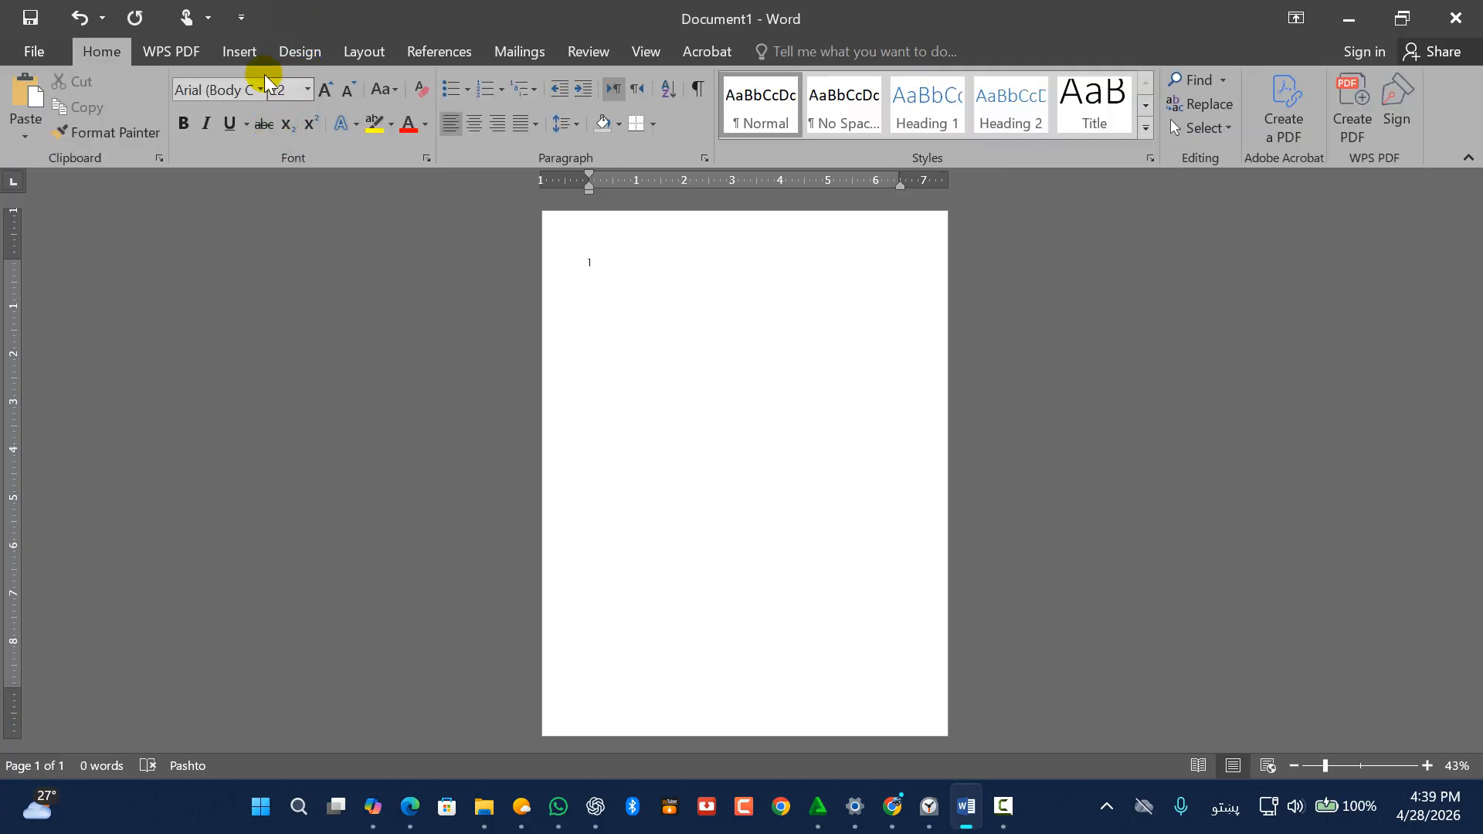
click(240, 51)
click(293, 101)
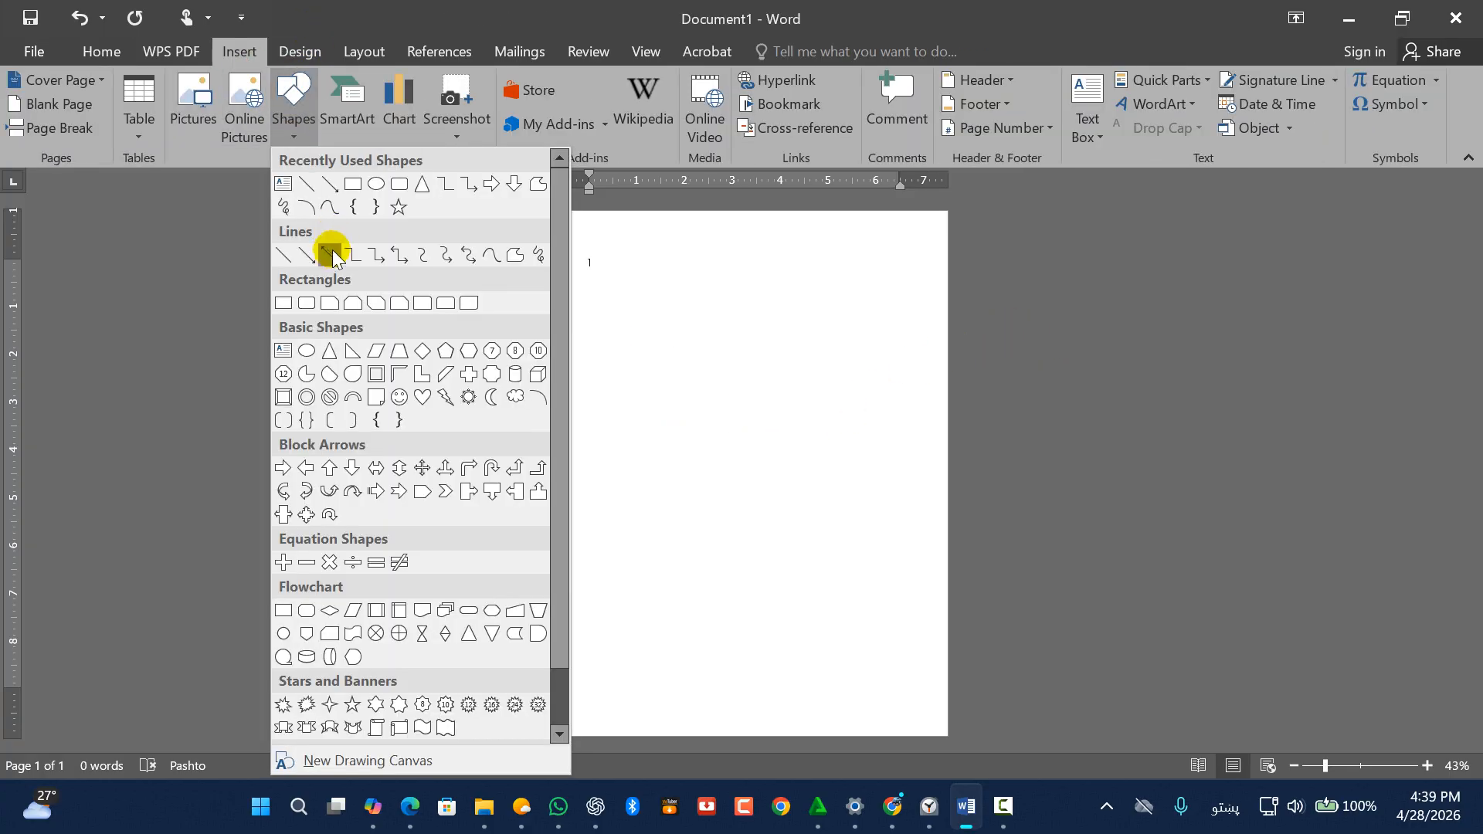
click(352, 184)
drag(631, 345, 864, 443)
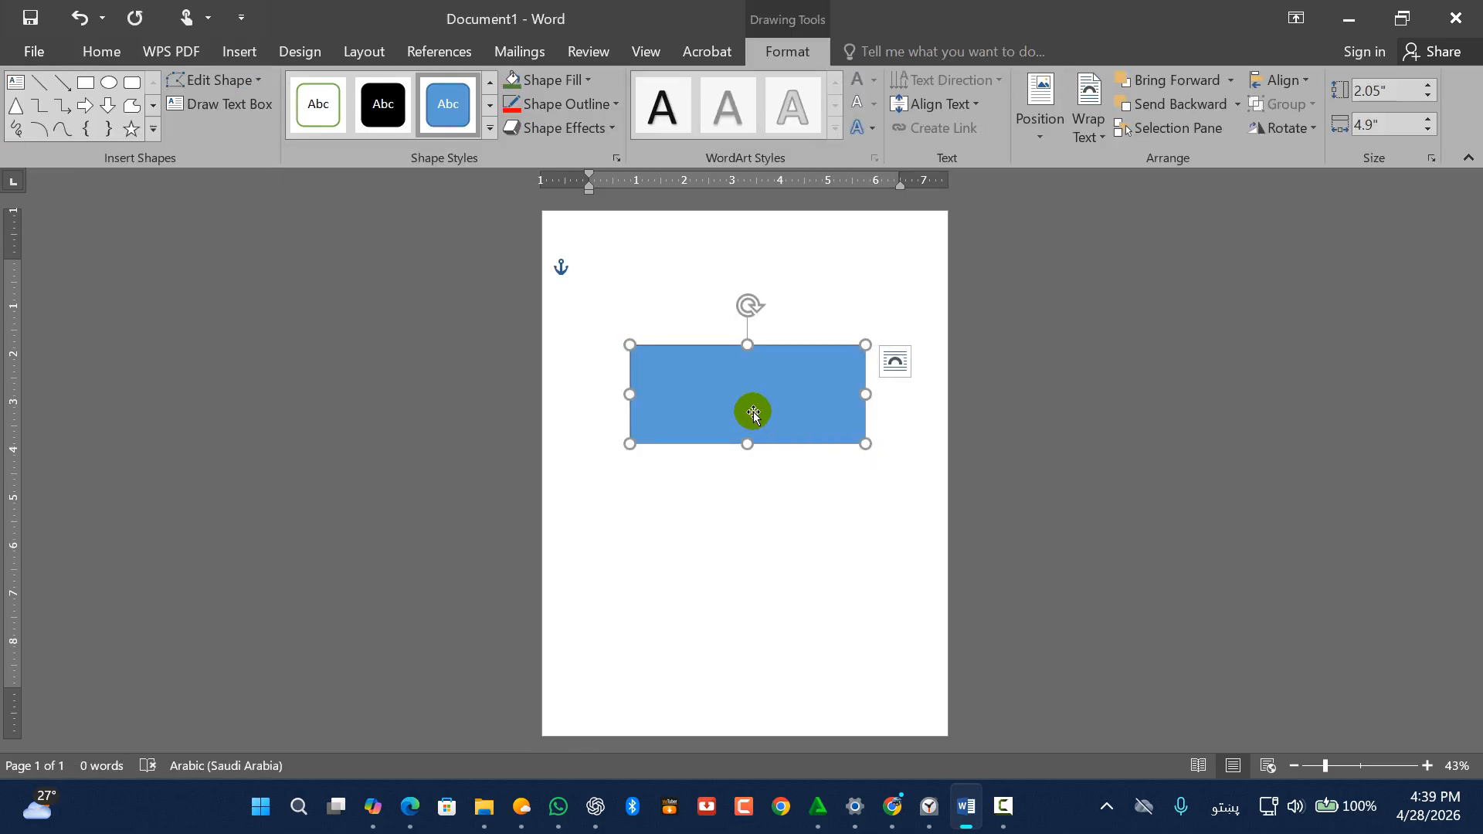
key(Delete)
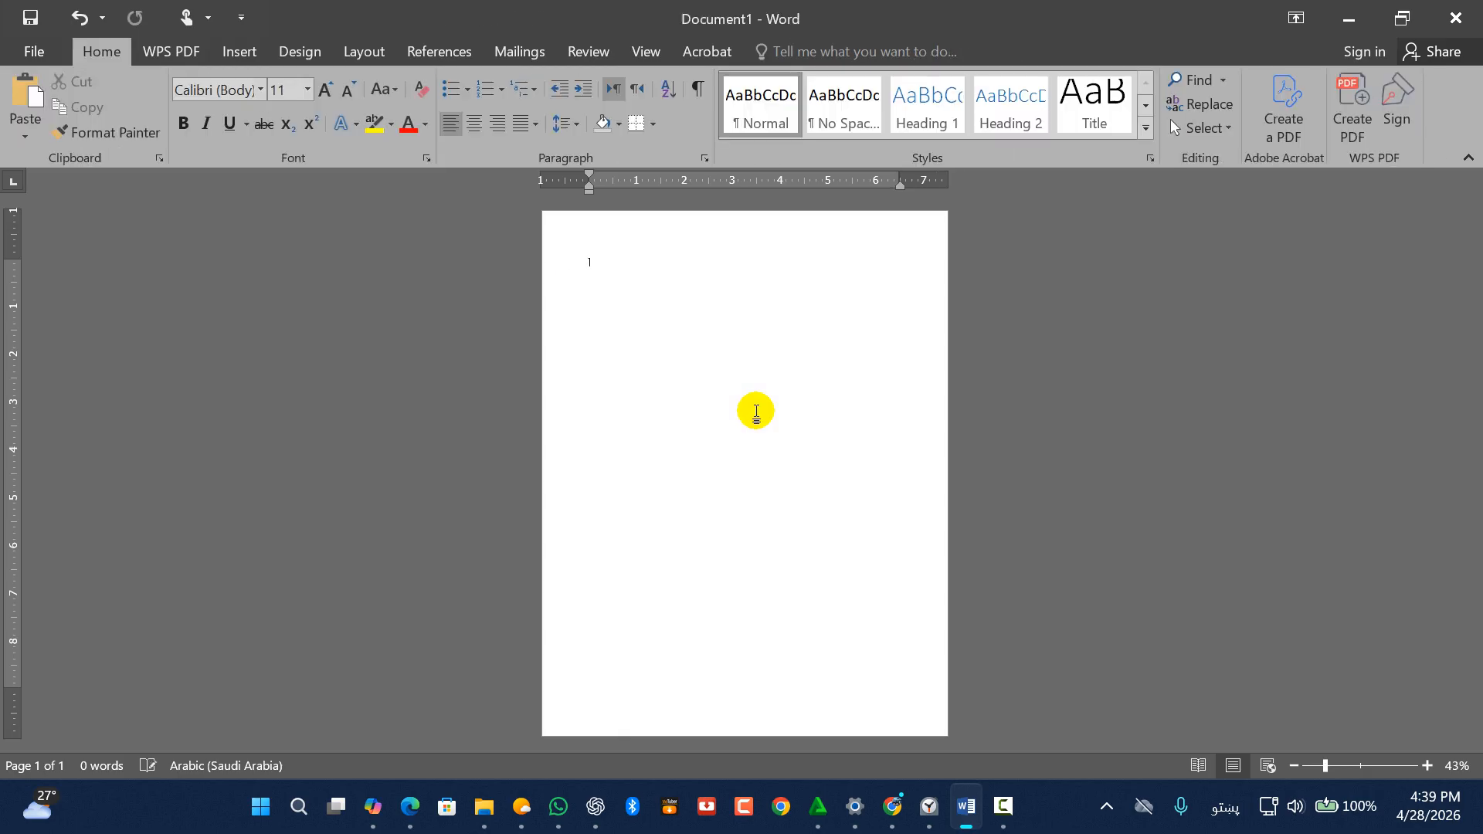
Start inserting a picture from file and browse drive D: to the folder holding the YouTube channel videos
click(244, 56)
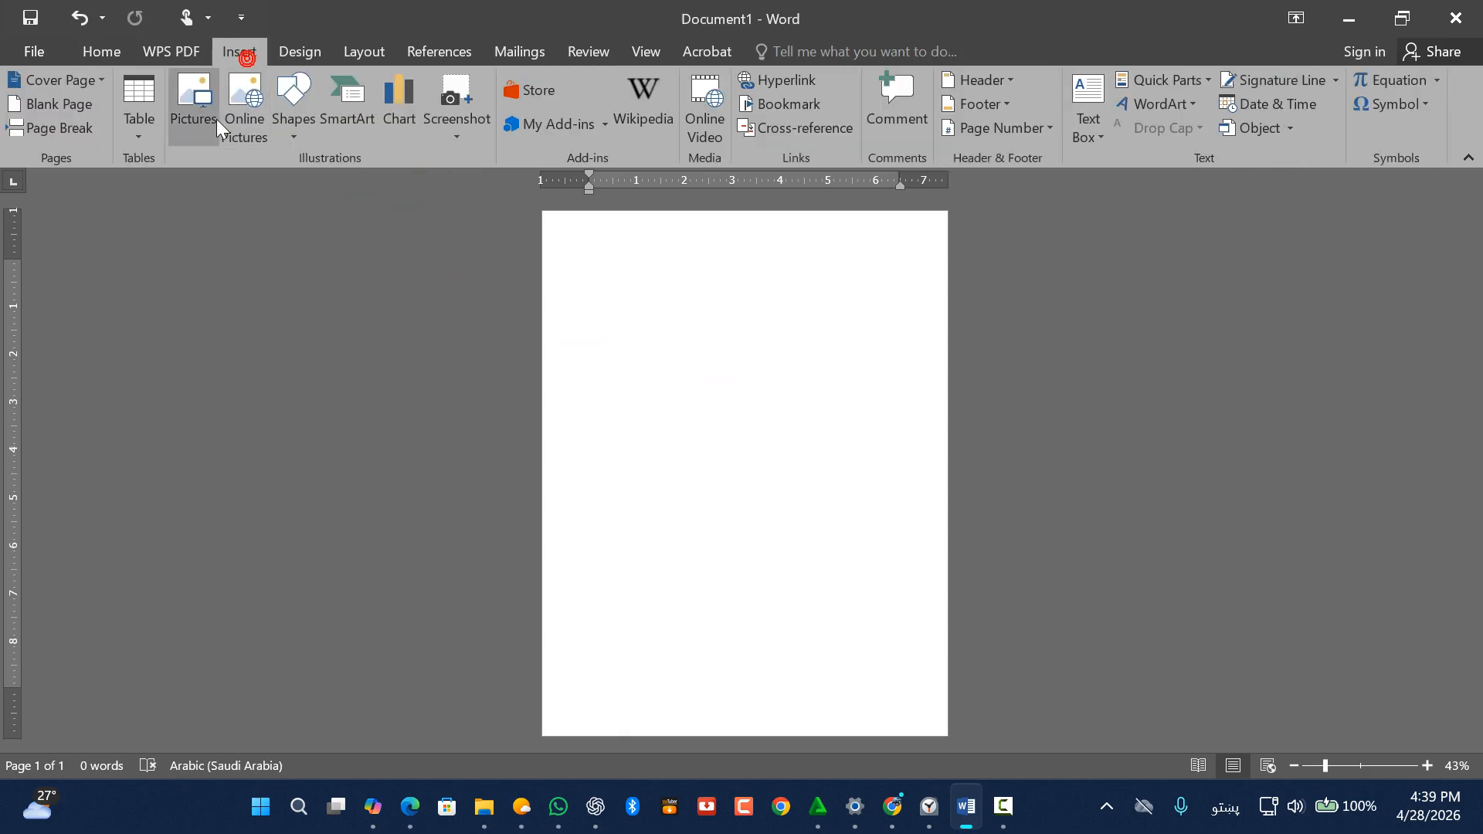
click(179, 122)
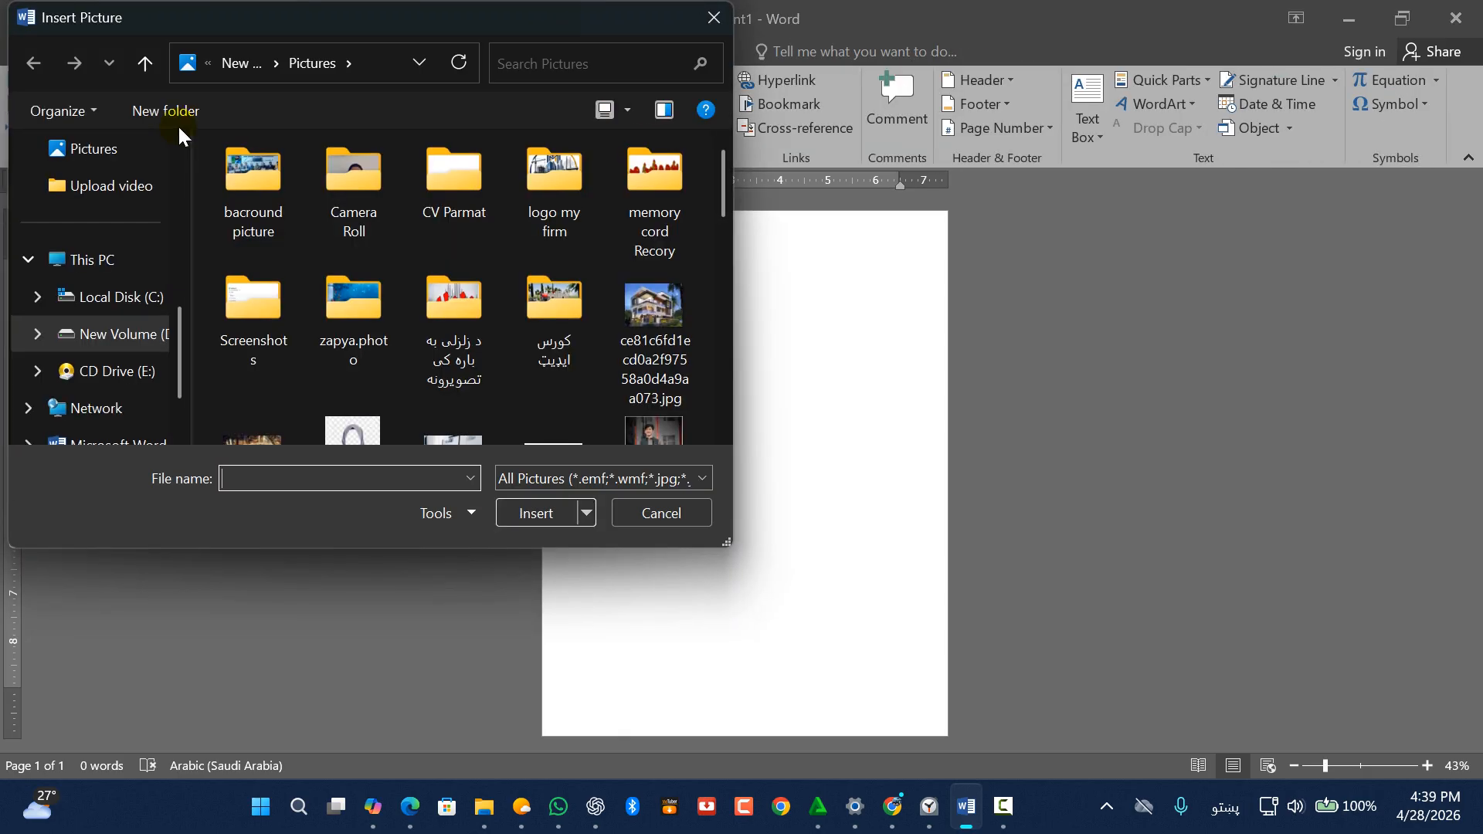
scroll(616, 327, down, 2)
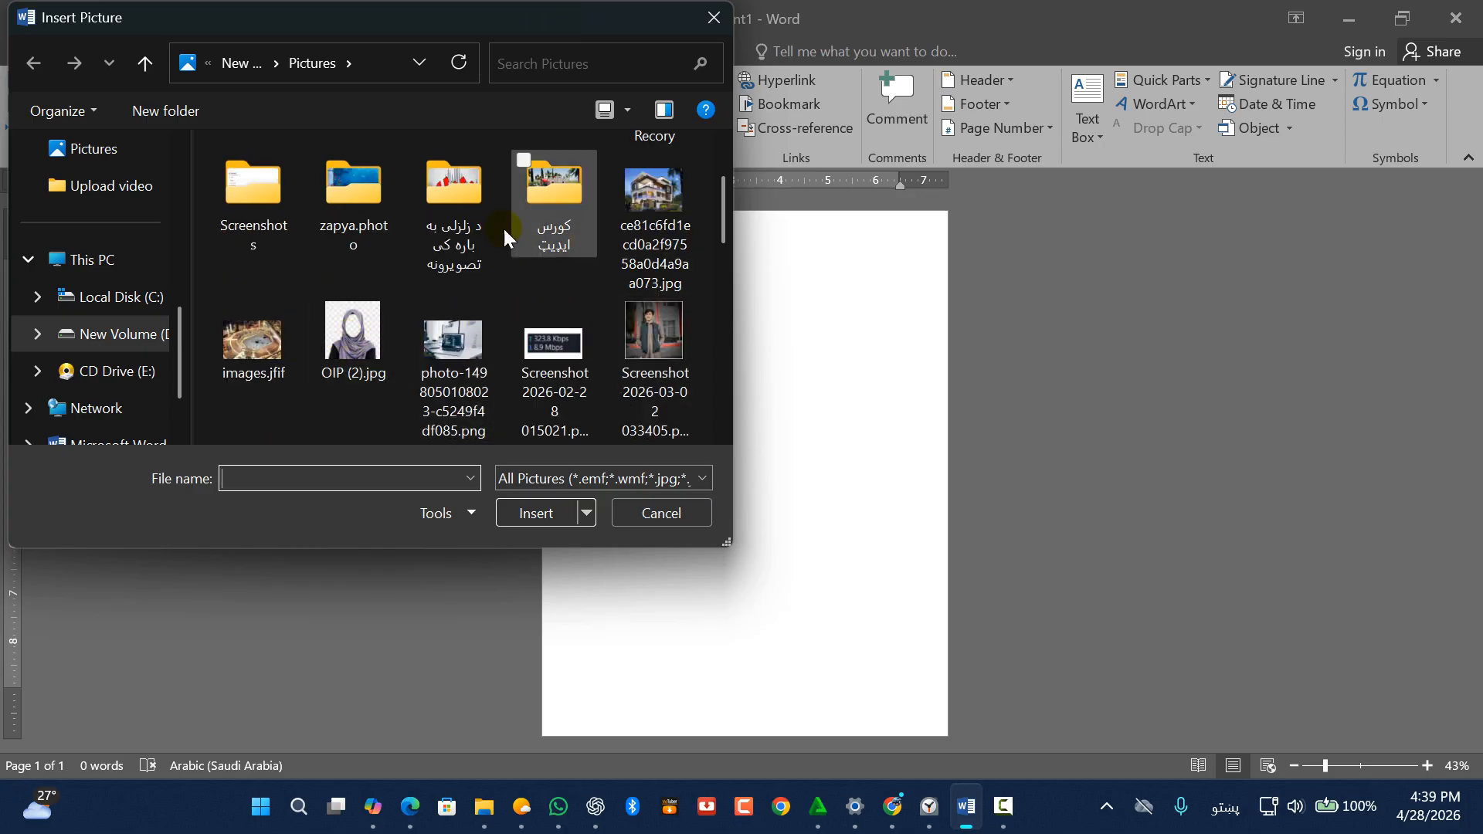
scroll(503, 225, up, 2)
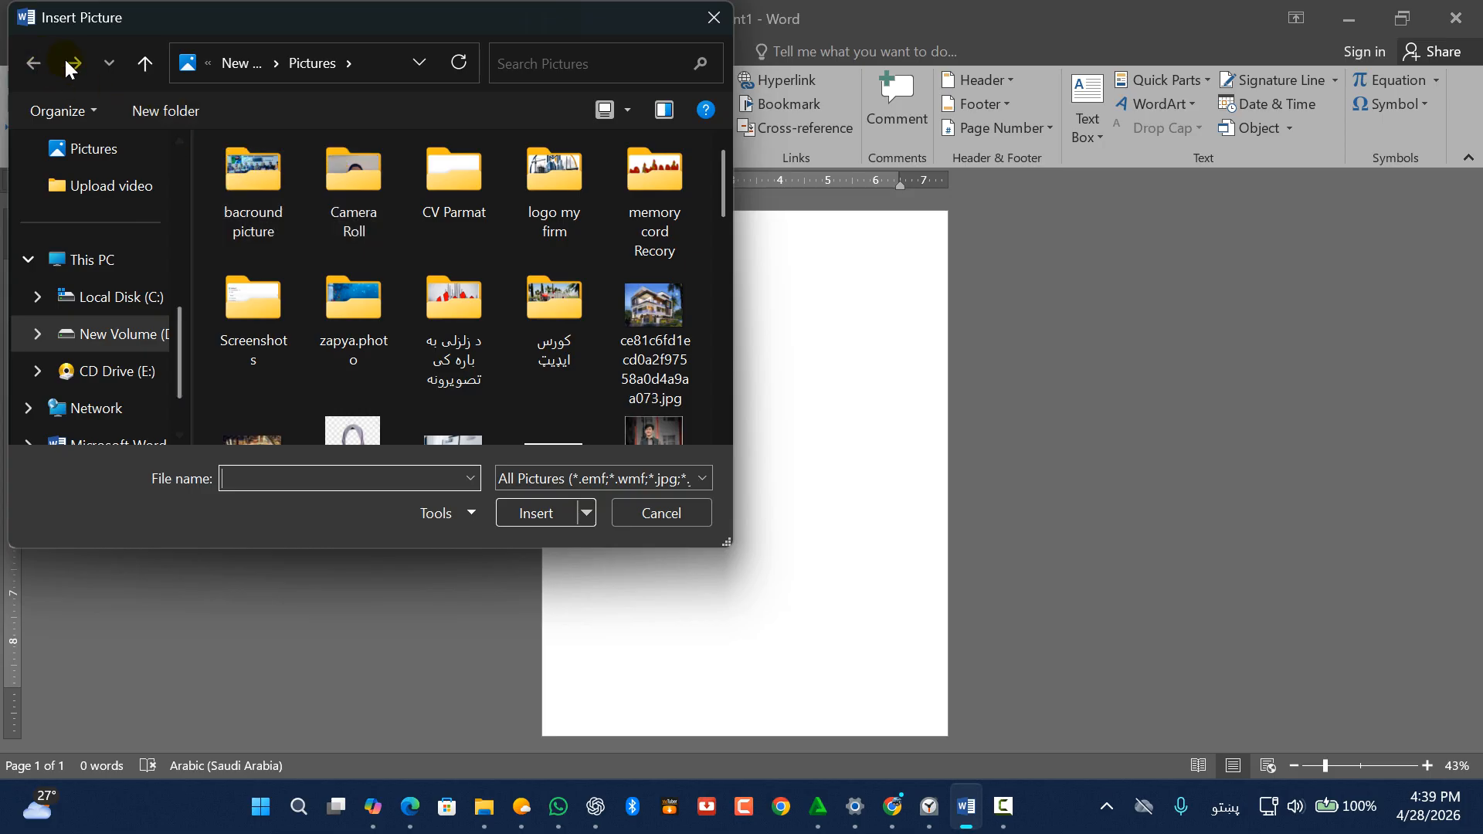
click(147, 65)
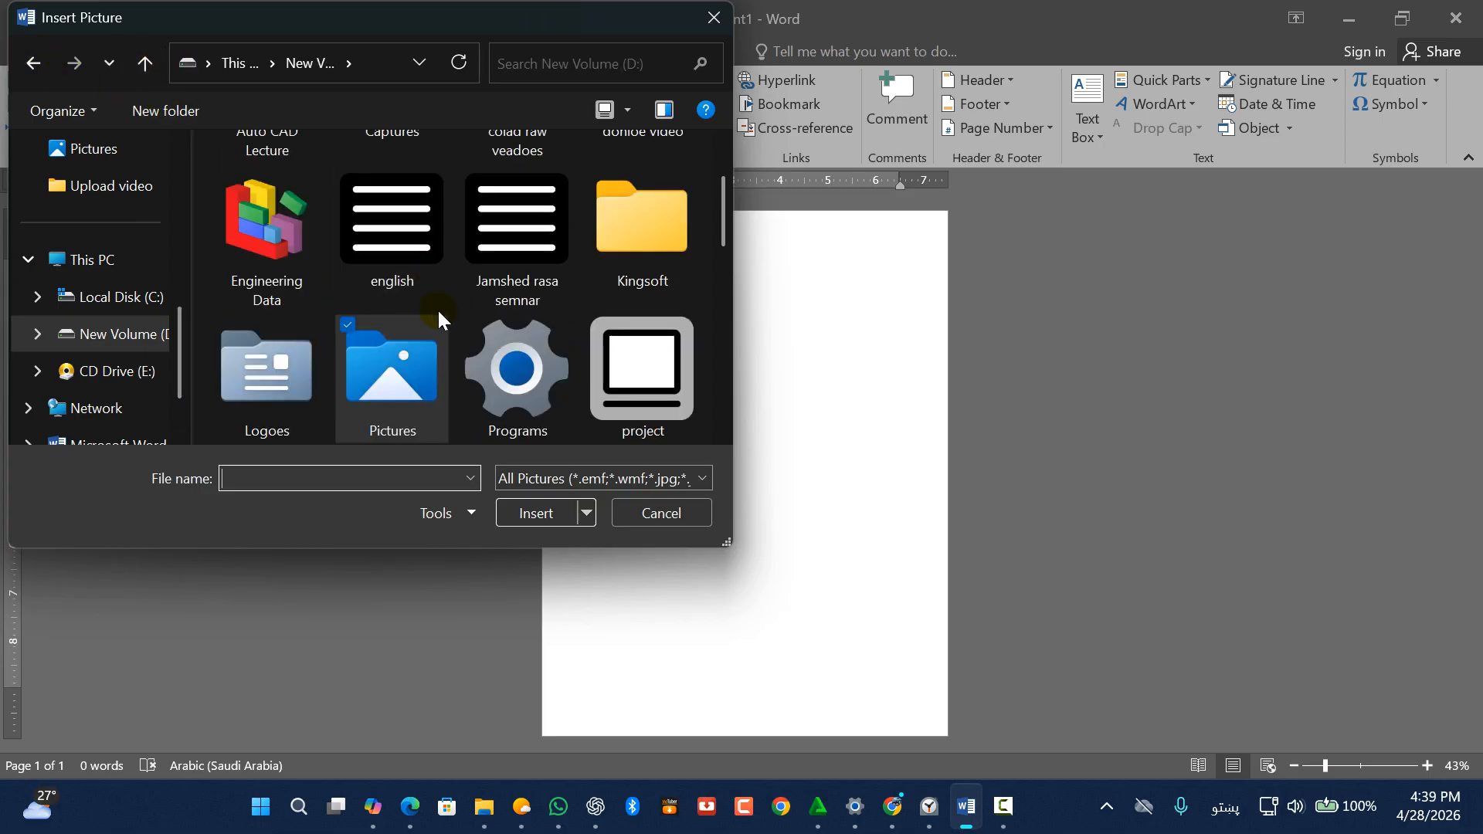
scroll(438, 310, down, 8)
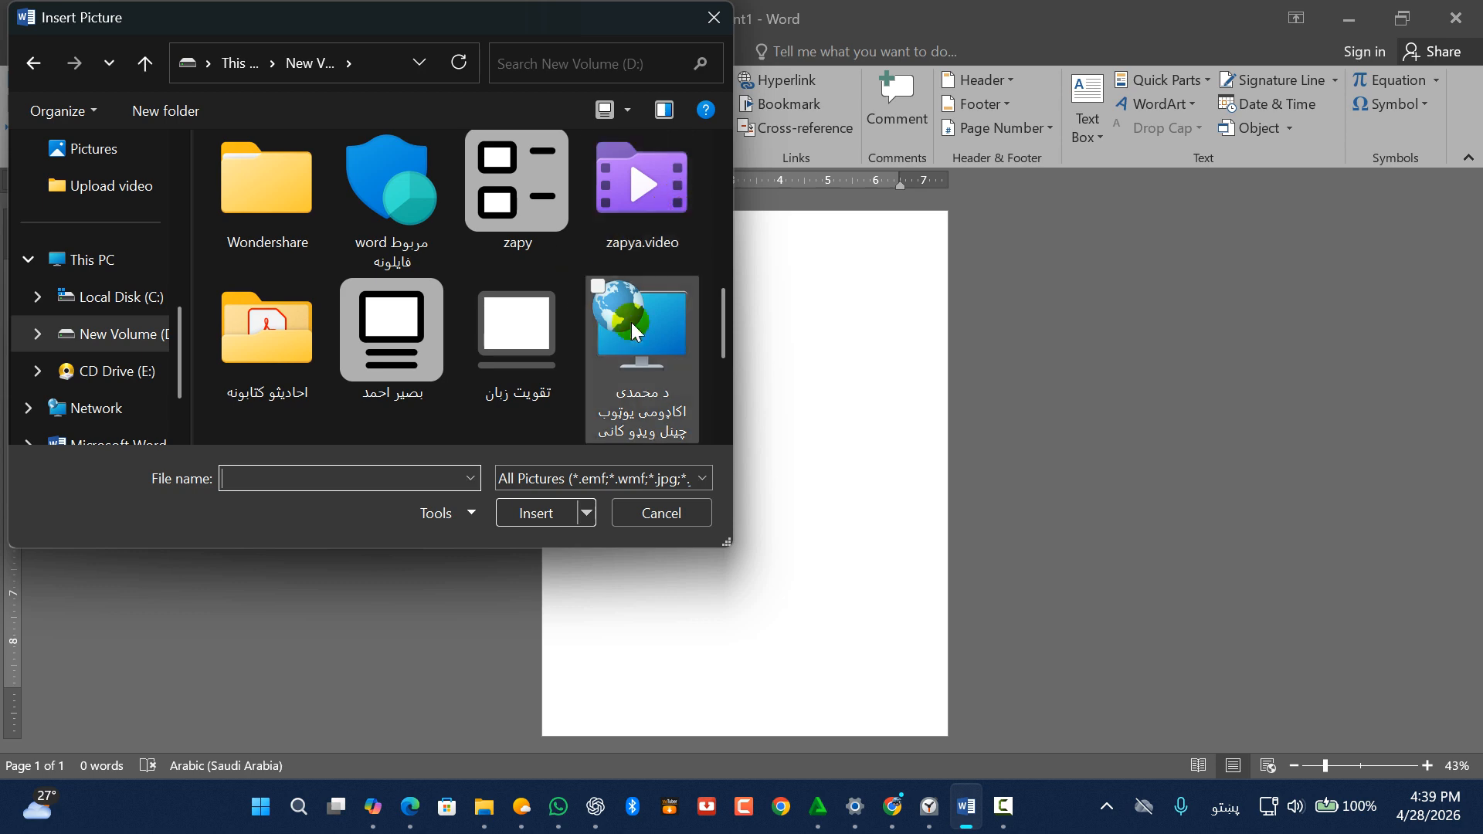
double_click(639, 341)
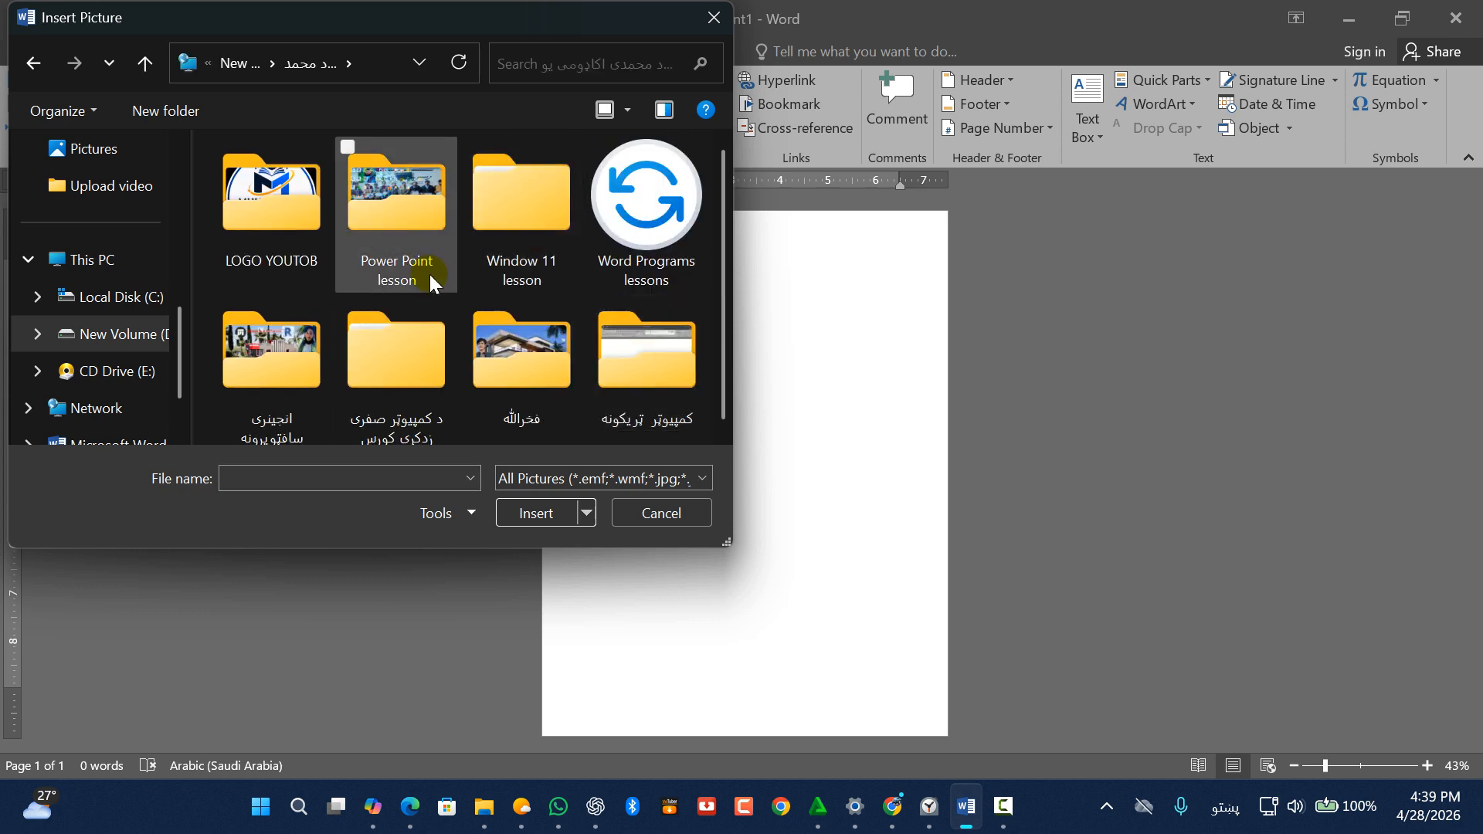
click(306, 340)
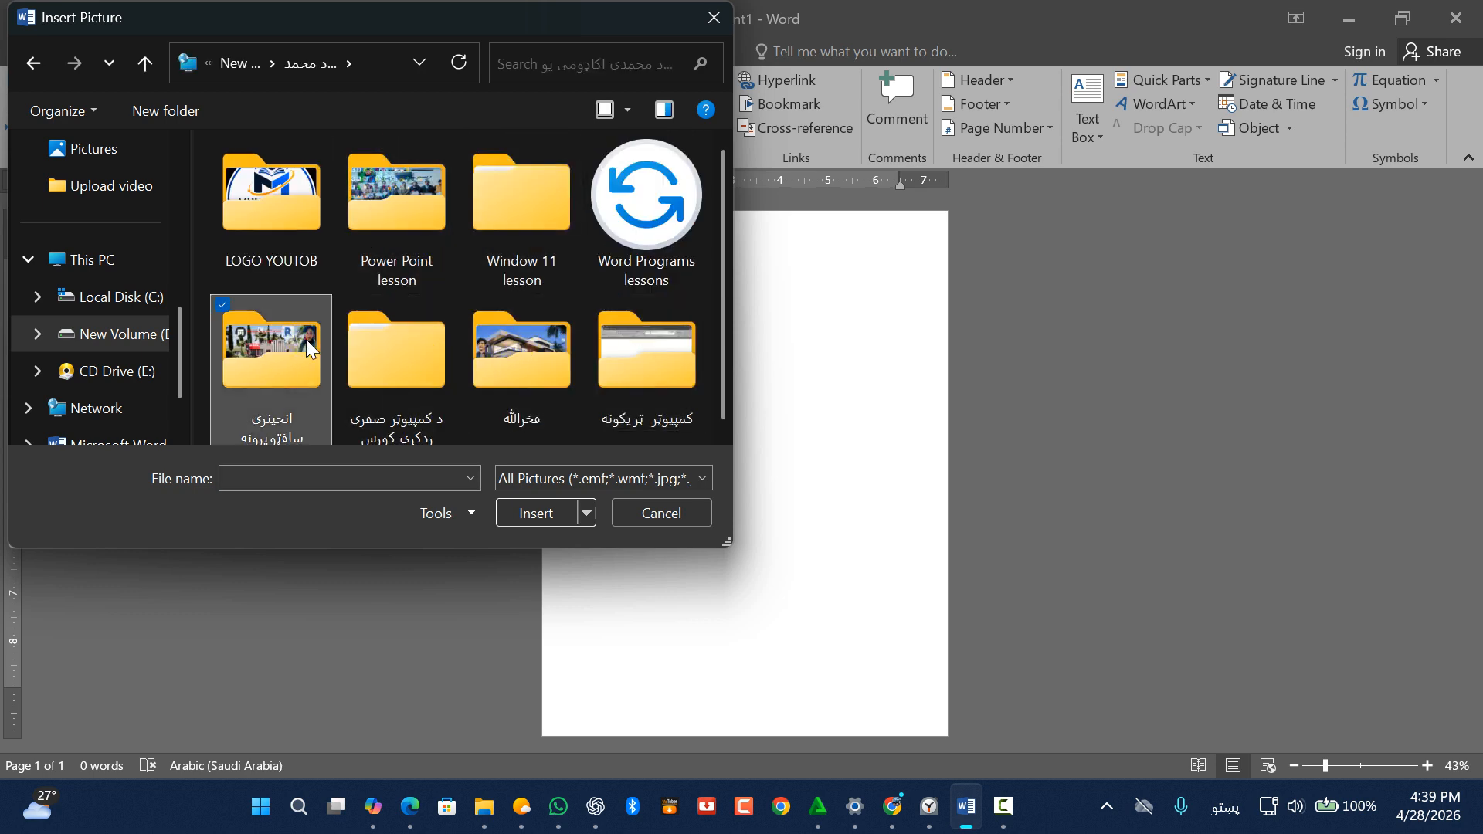
double_click(306, 340)
double_click(286, 212)
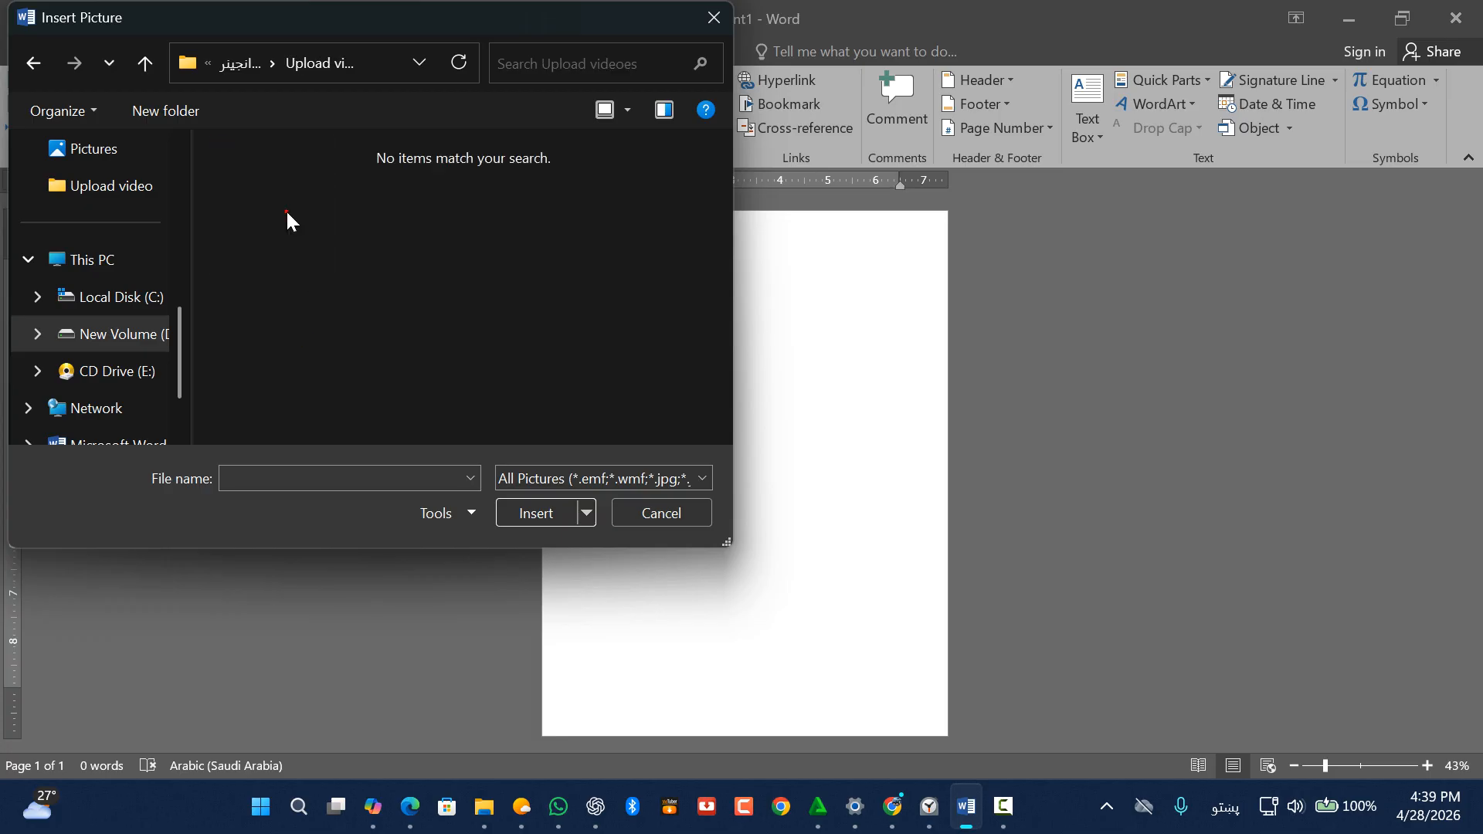
click(697, 482)
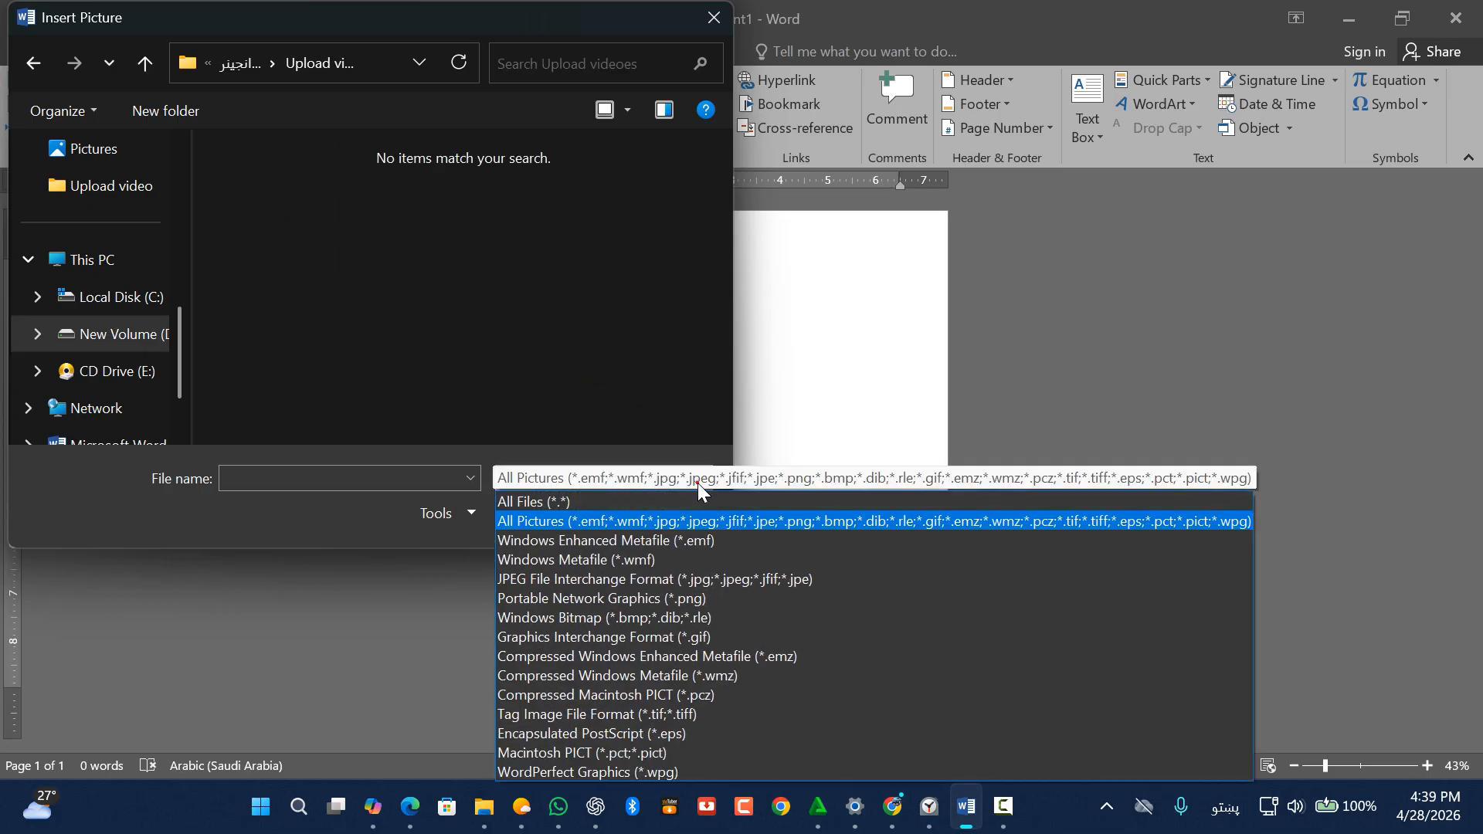
click(631, 500)
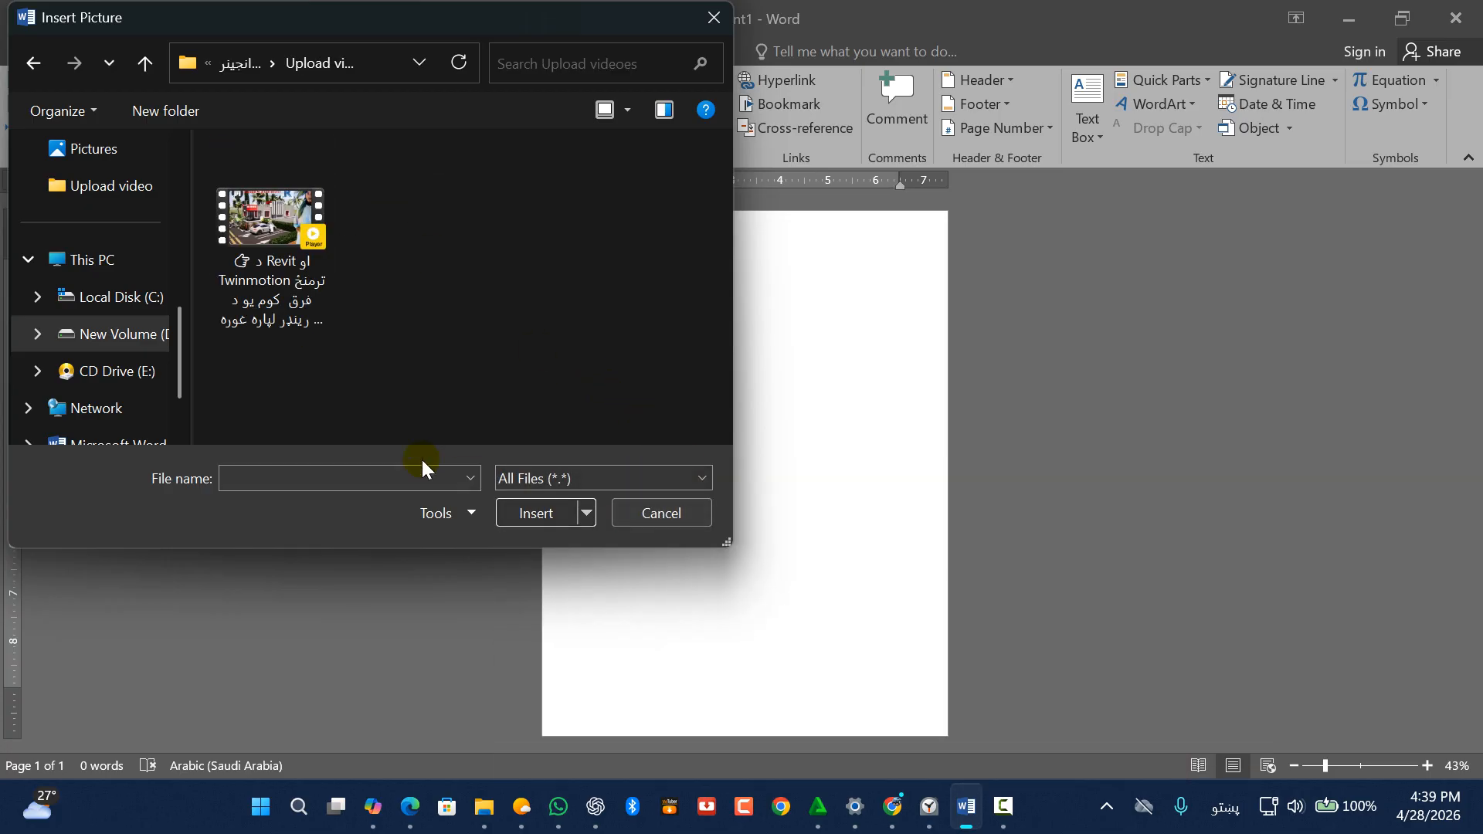
click(283, 272)
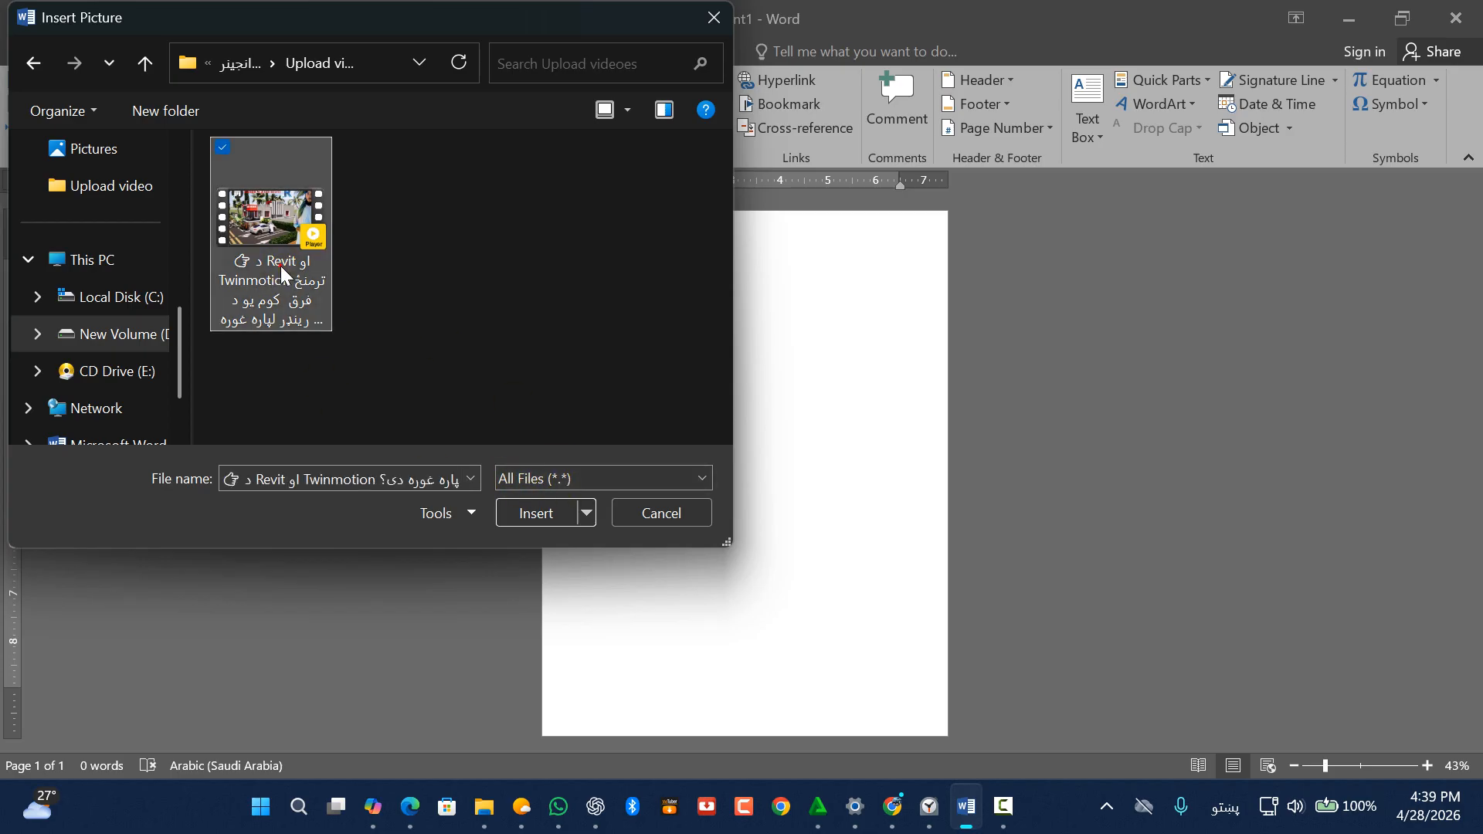
click(144, 65)
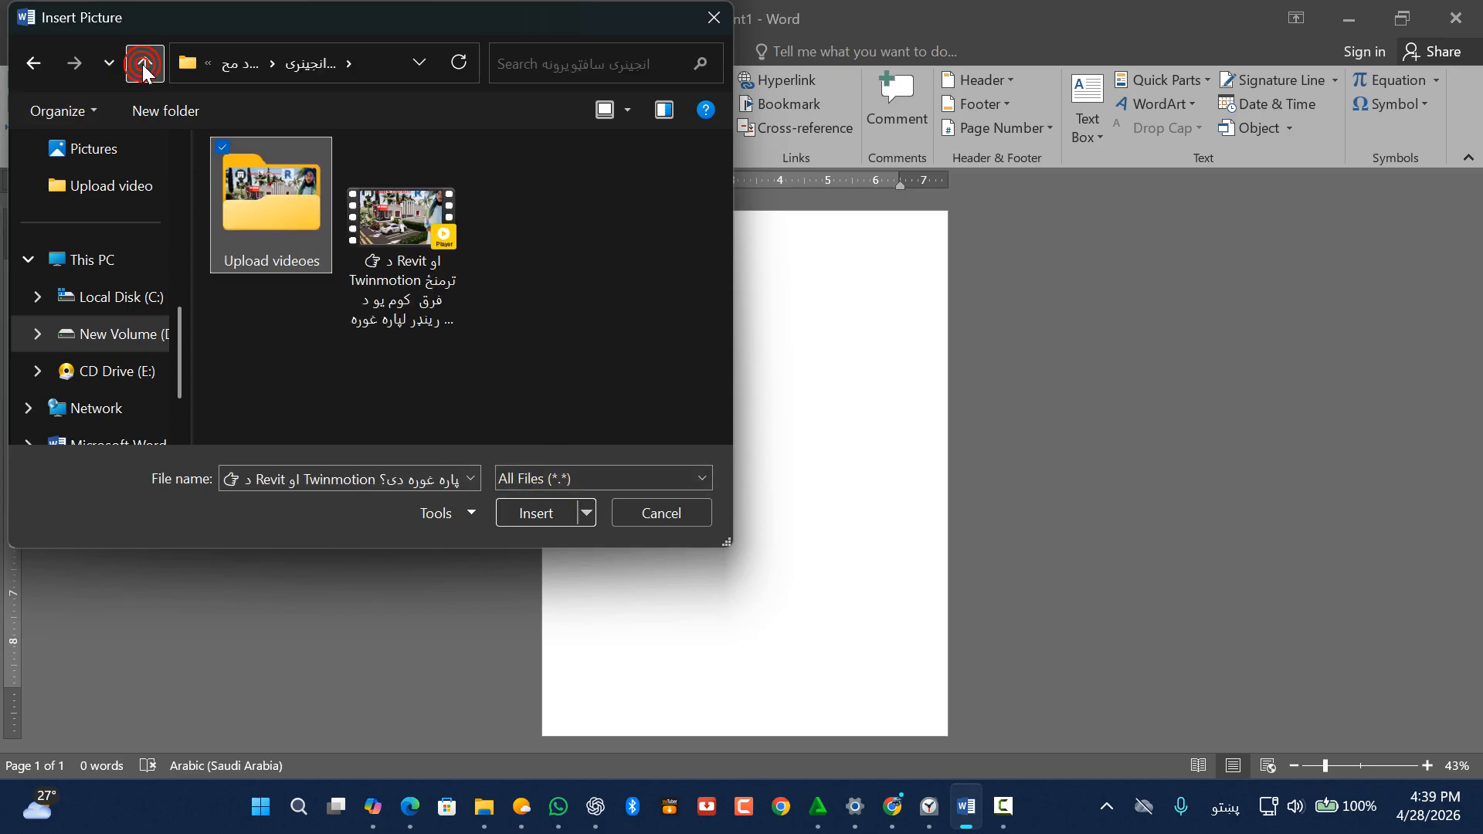
click(143, 67)
Insert Slide1.PNG from the subfolder with the house thumbnail and move the picture down to the middle of the page
double_click(541, 371)
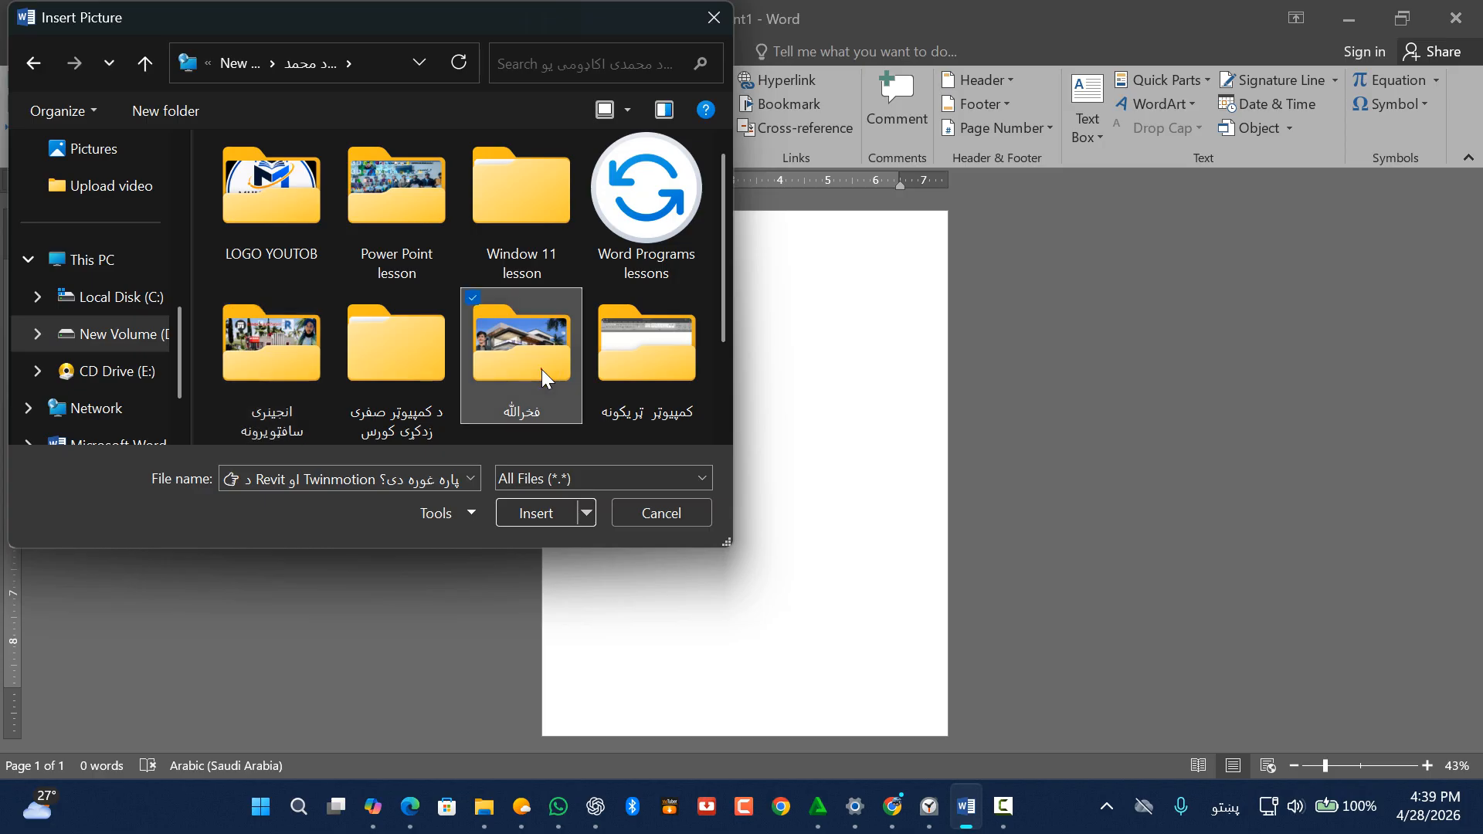
click(285, 224)
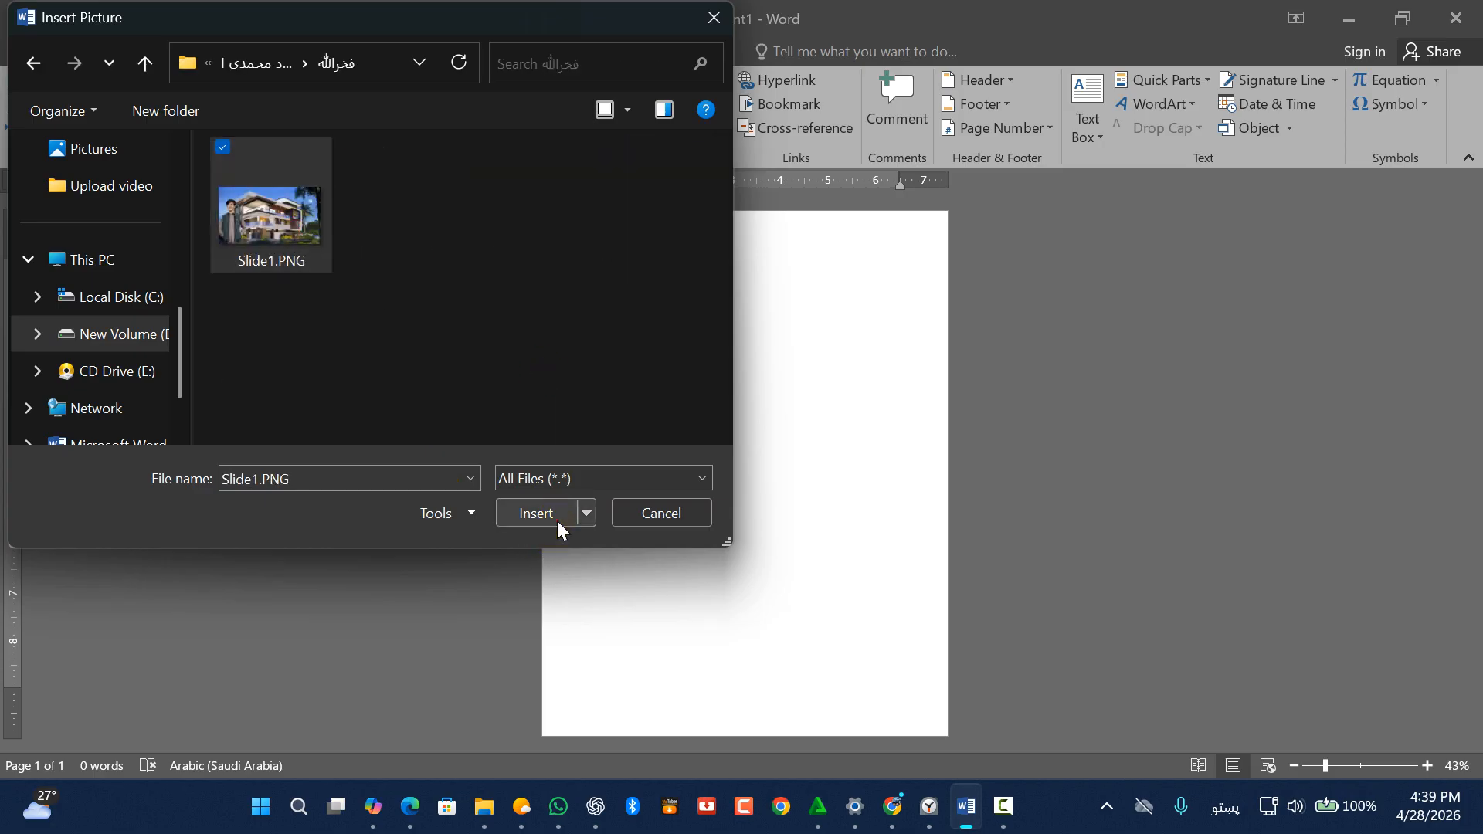
click(554, 520)
drag(752, 355, 748, 477)
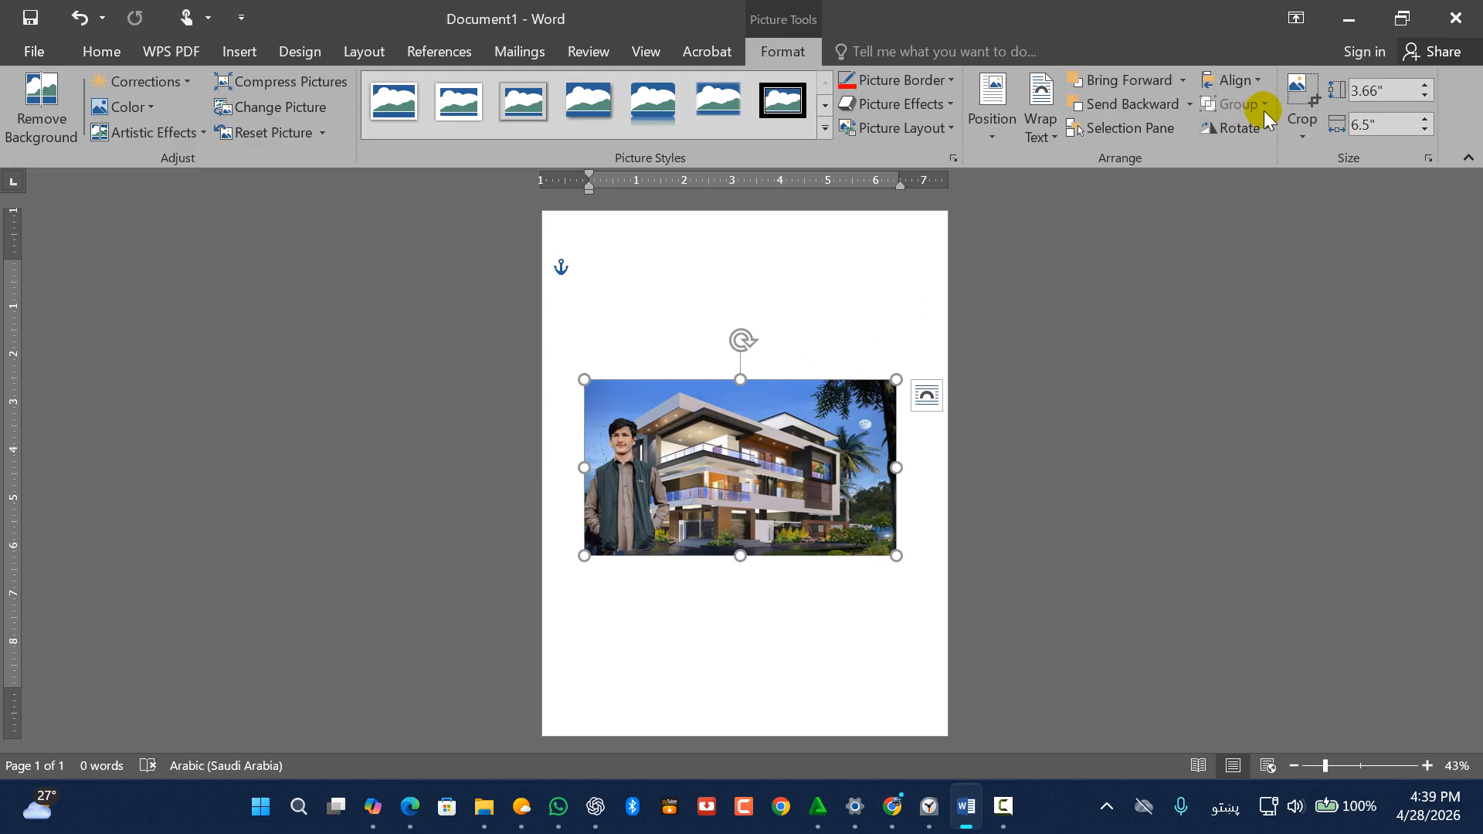
Try flipping the house picture horizontally and undo the flip
click(1239, 127)
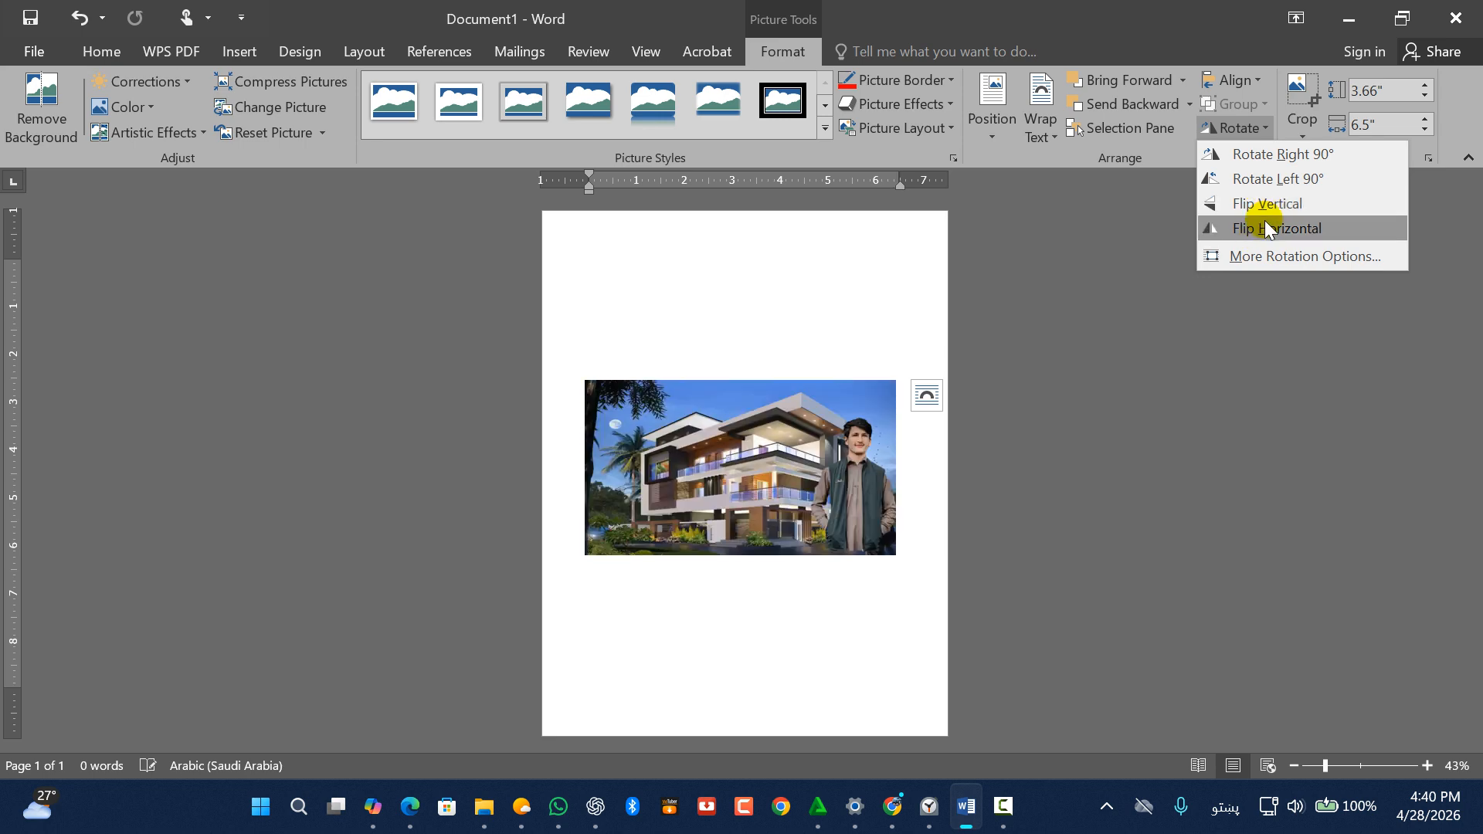
click(1266, 229)
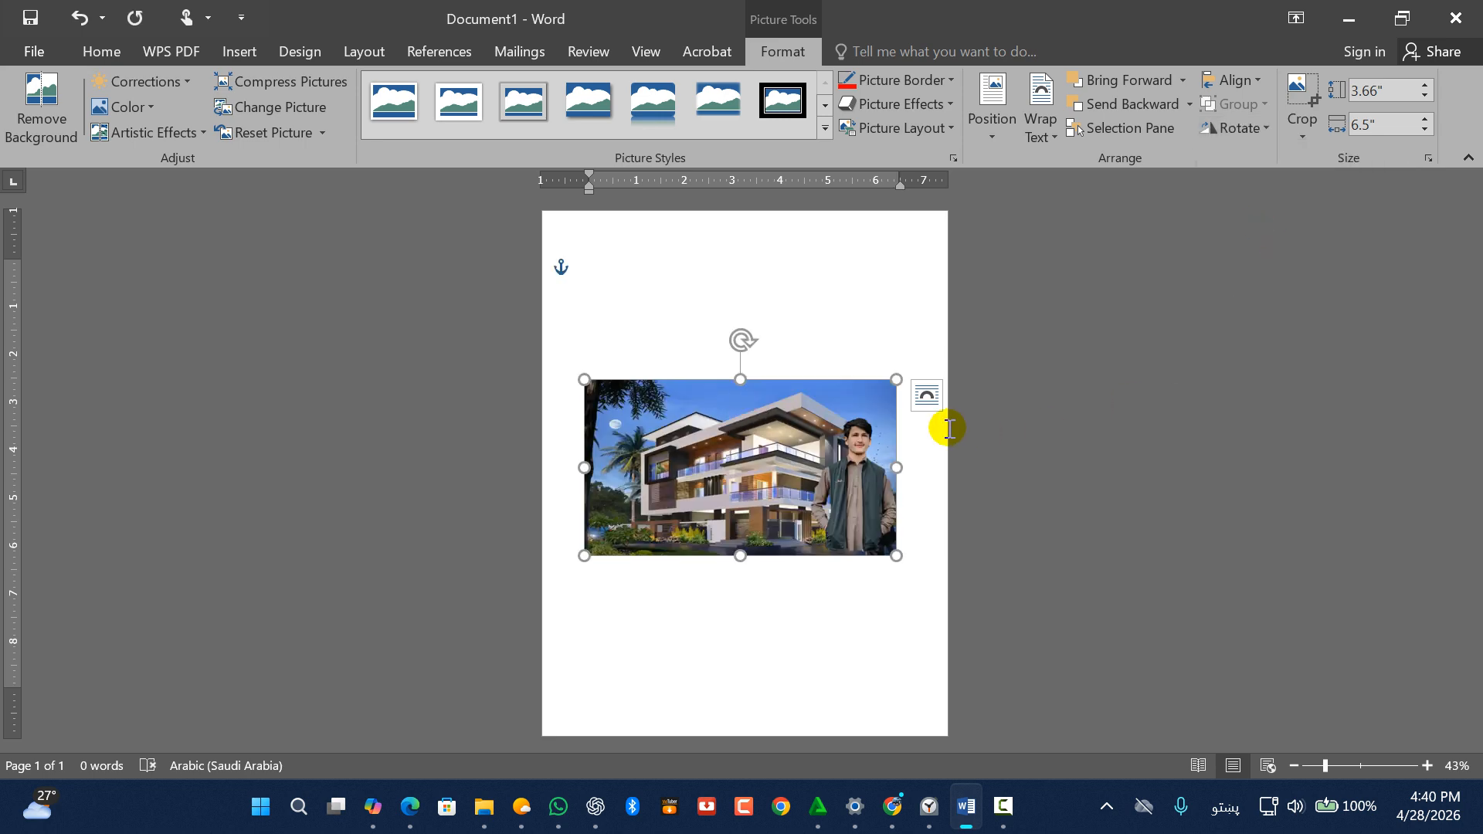
key(ctrl+z)
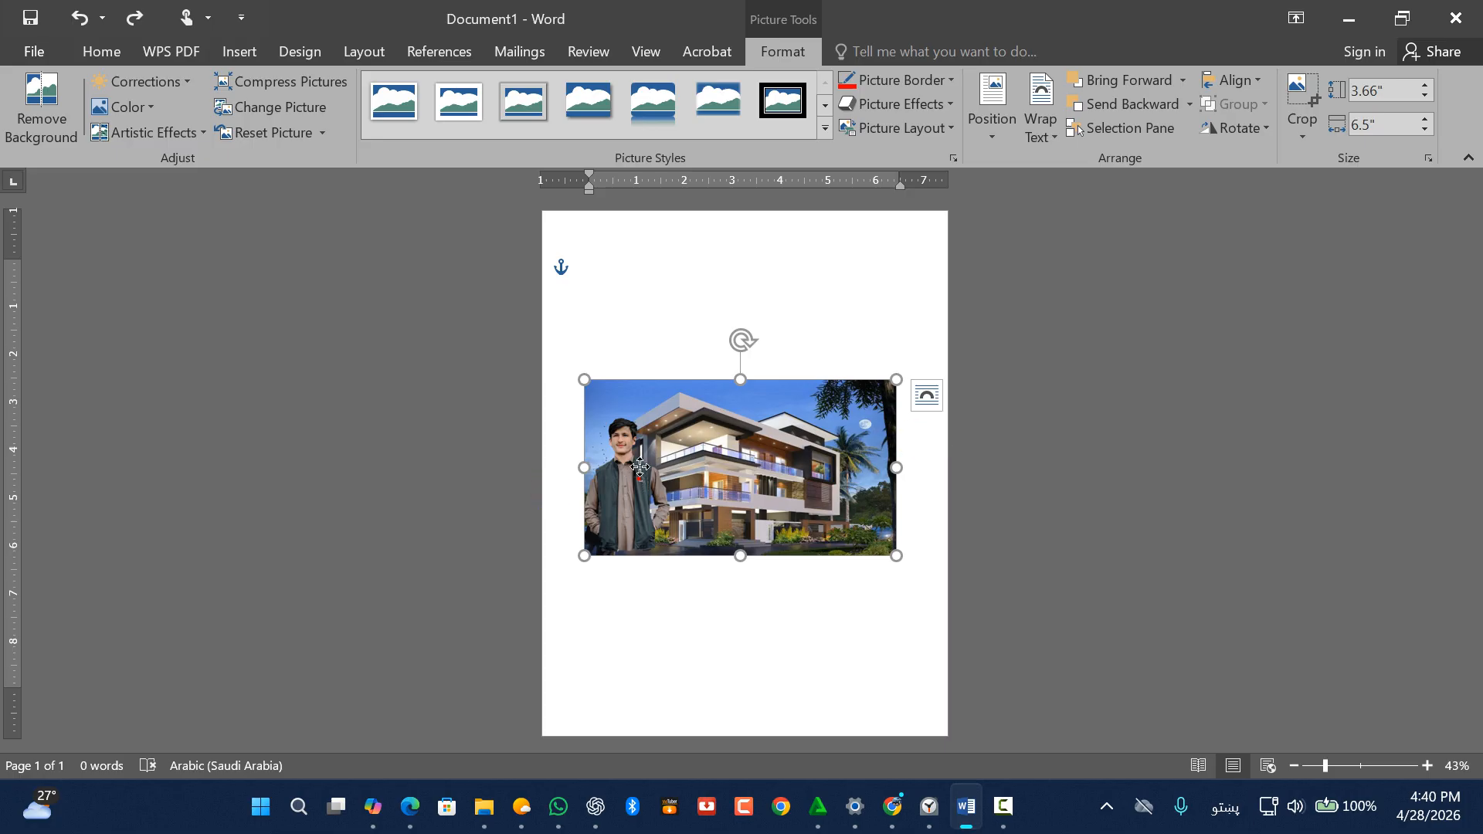
Move the house picture into the upper half of the page and flip it horizontally
drag(640, 466, 629, 401)
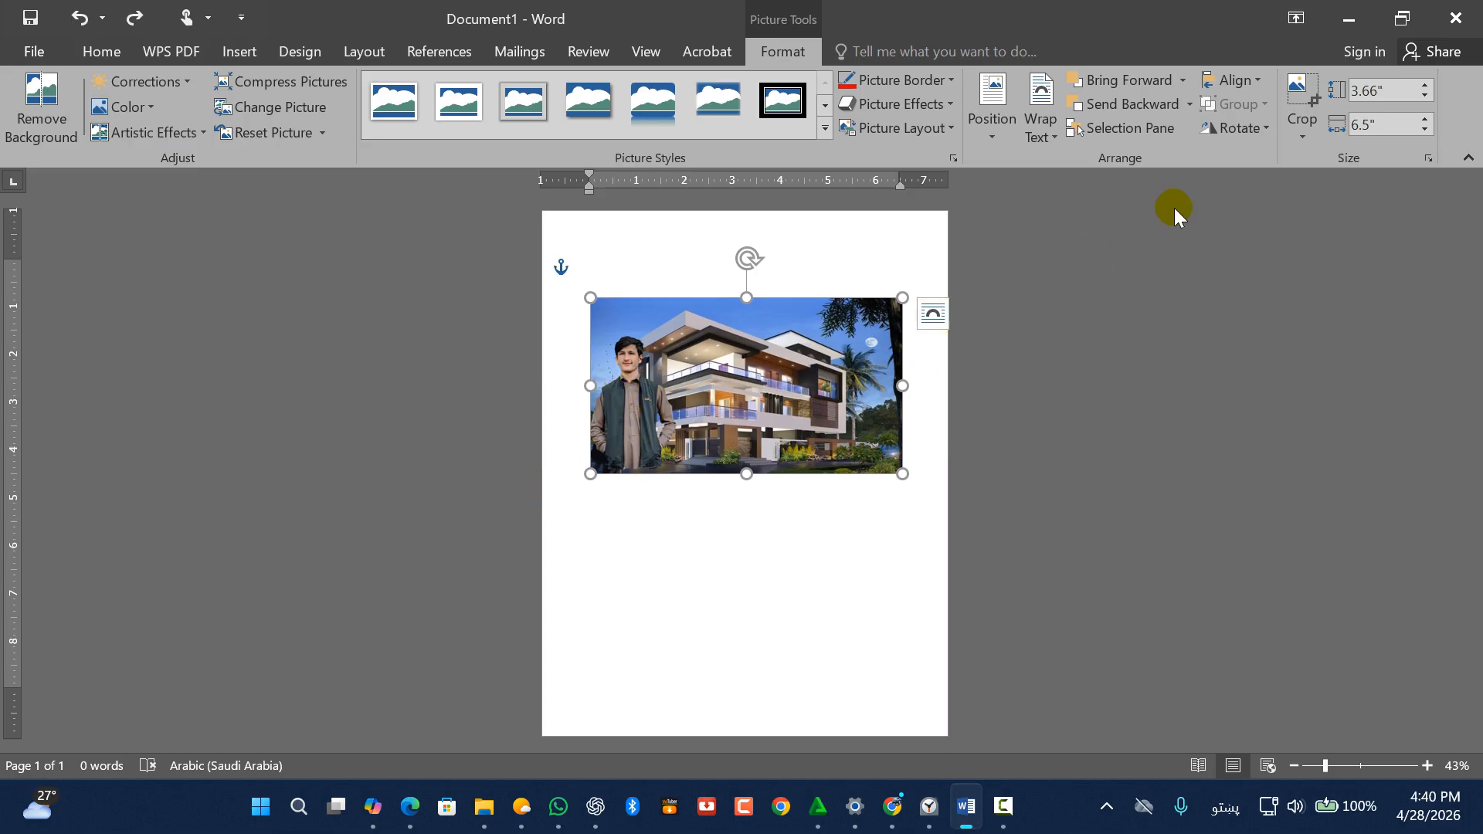
click(1261, 128)
click(1247, 230)
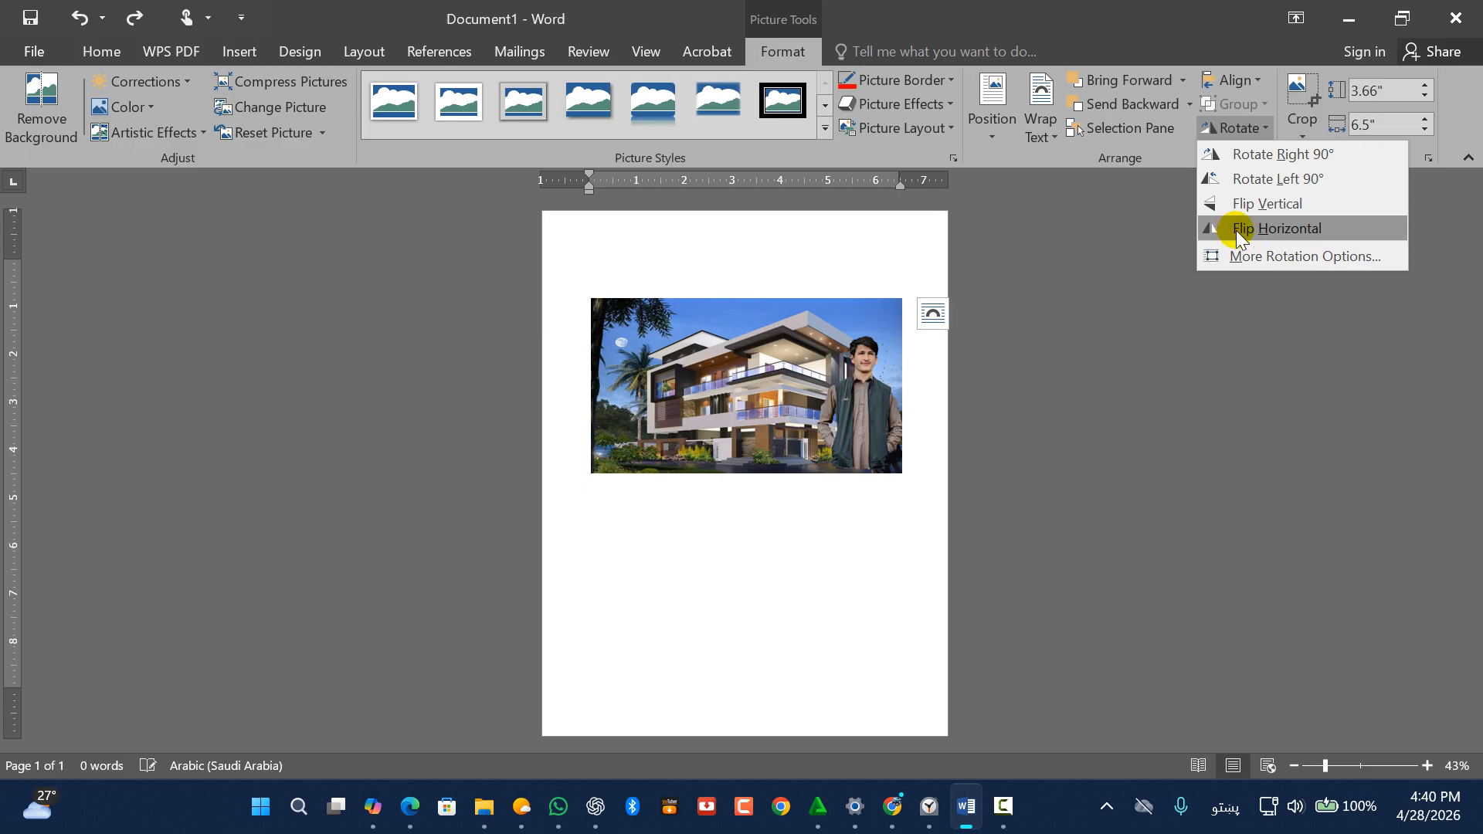
click(1236, 231)
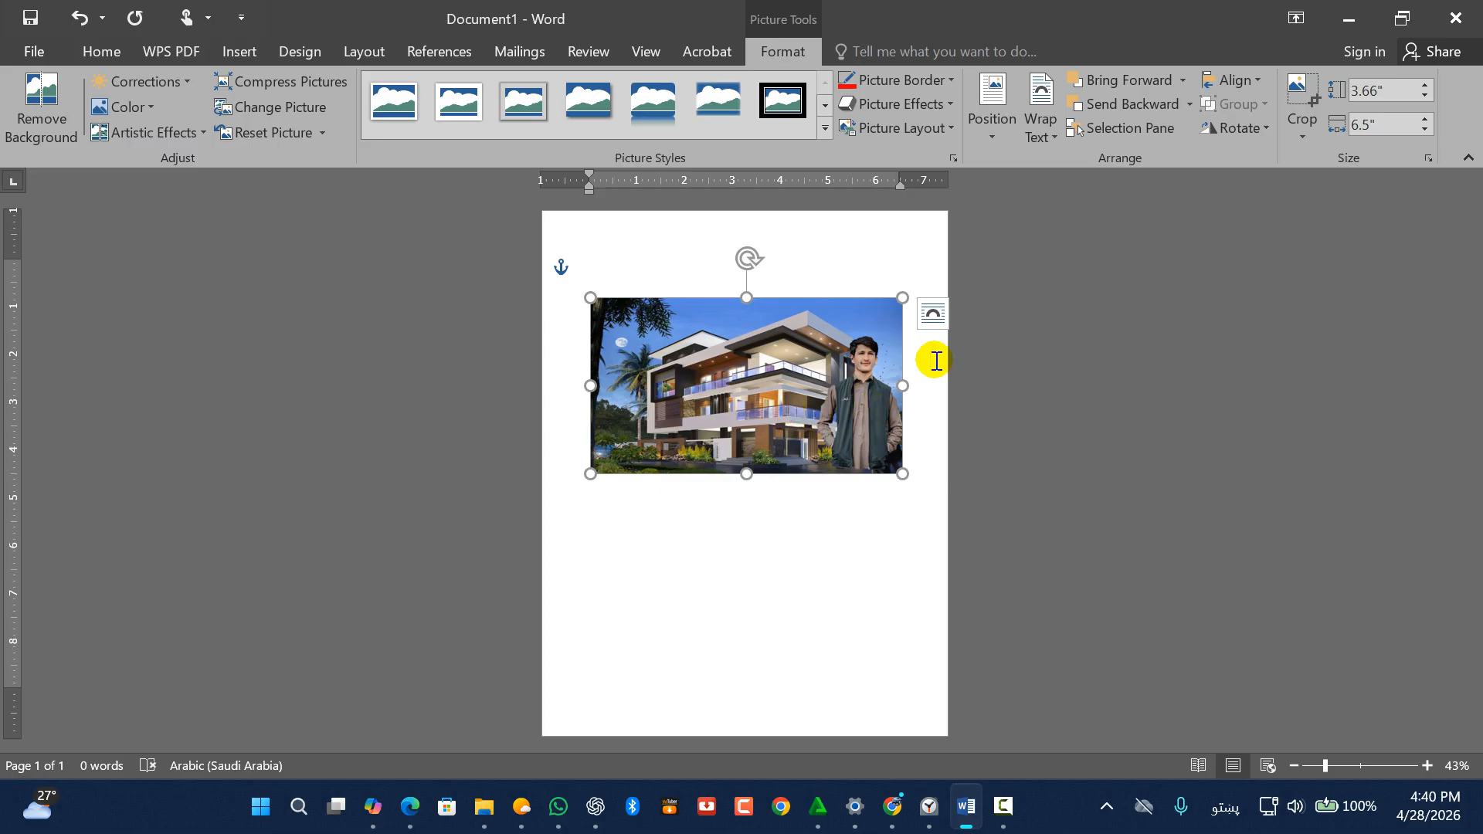
click(1261, 131)
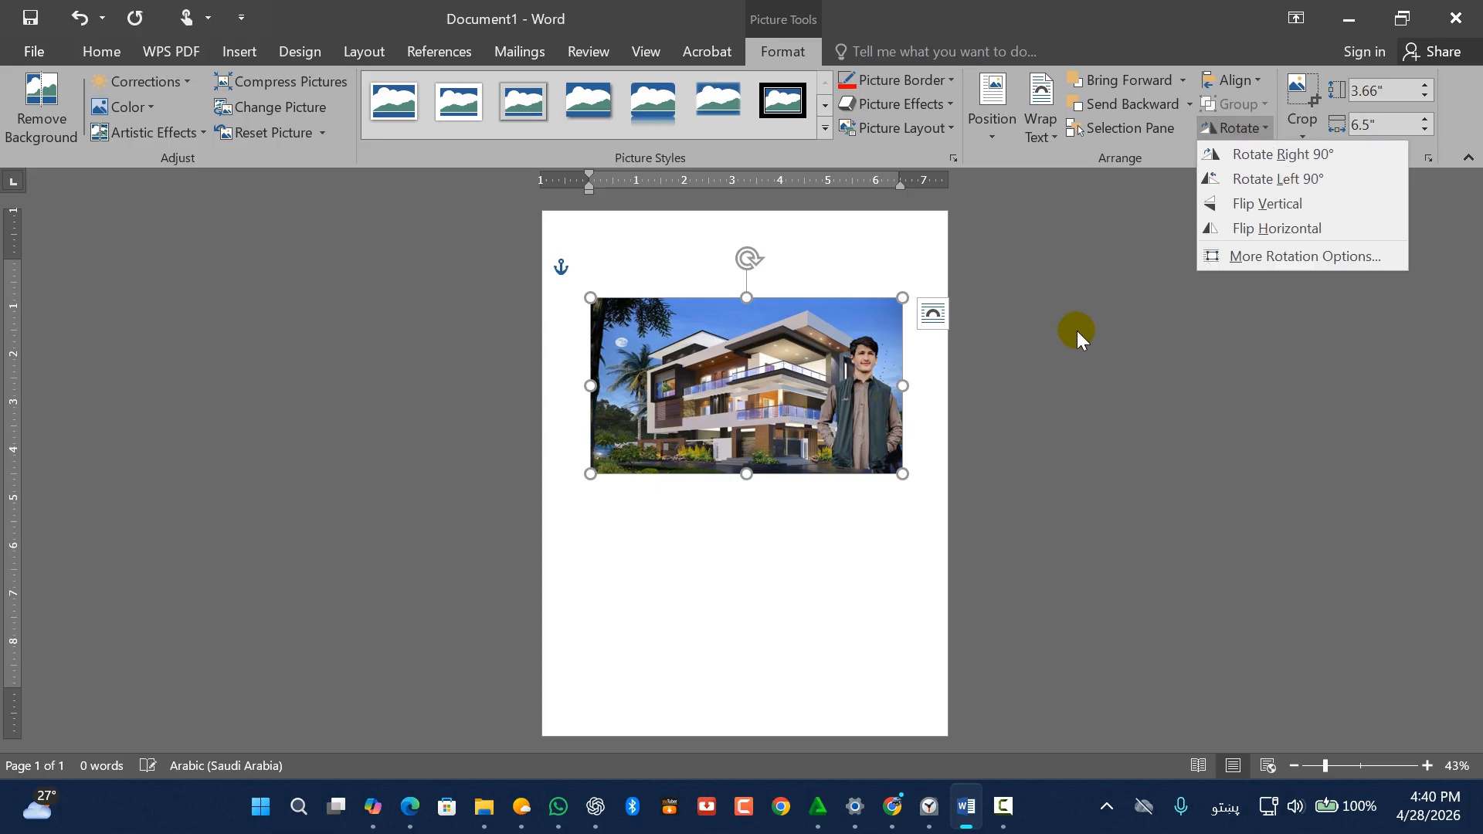
click(836, 401)
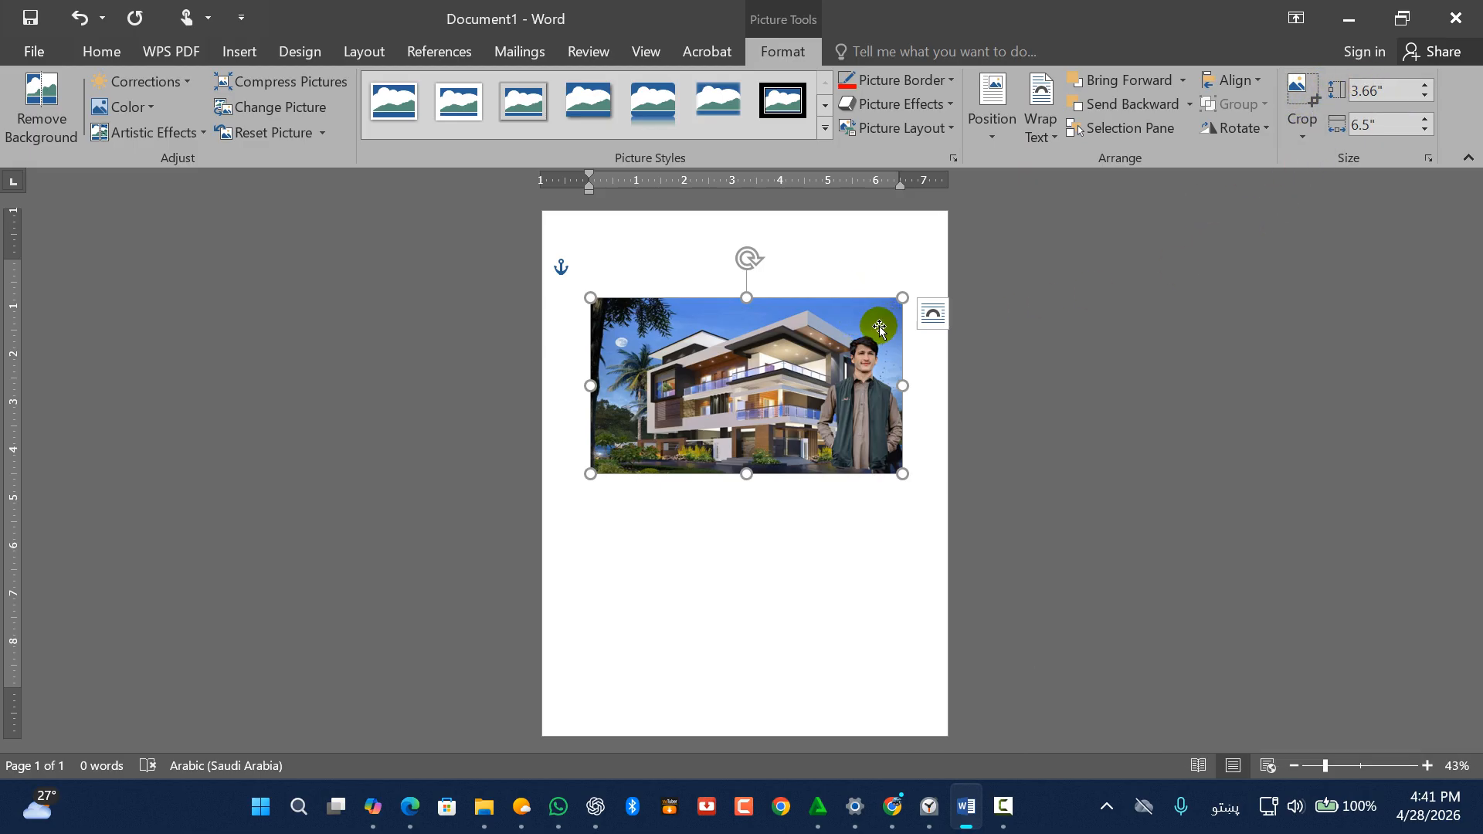
Move the picture toward the page's upper-left corner and enlarge it proportionally to about 4.14" high by 7.35" wide
drag(821, 338, 787, 301)
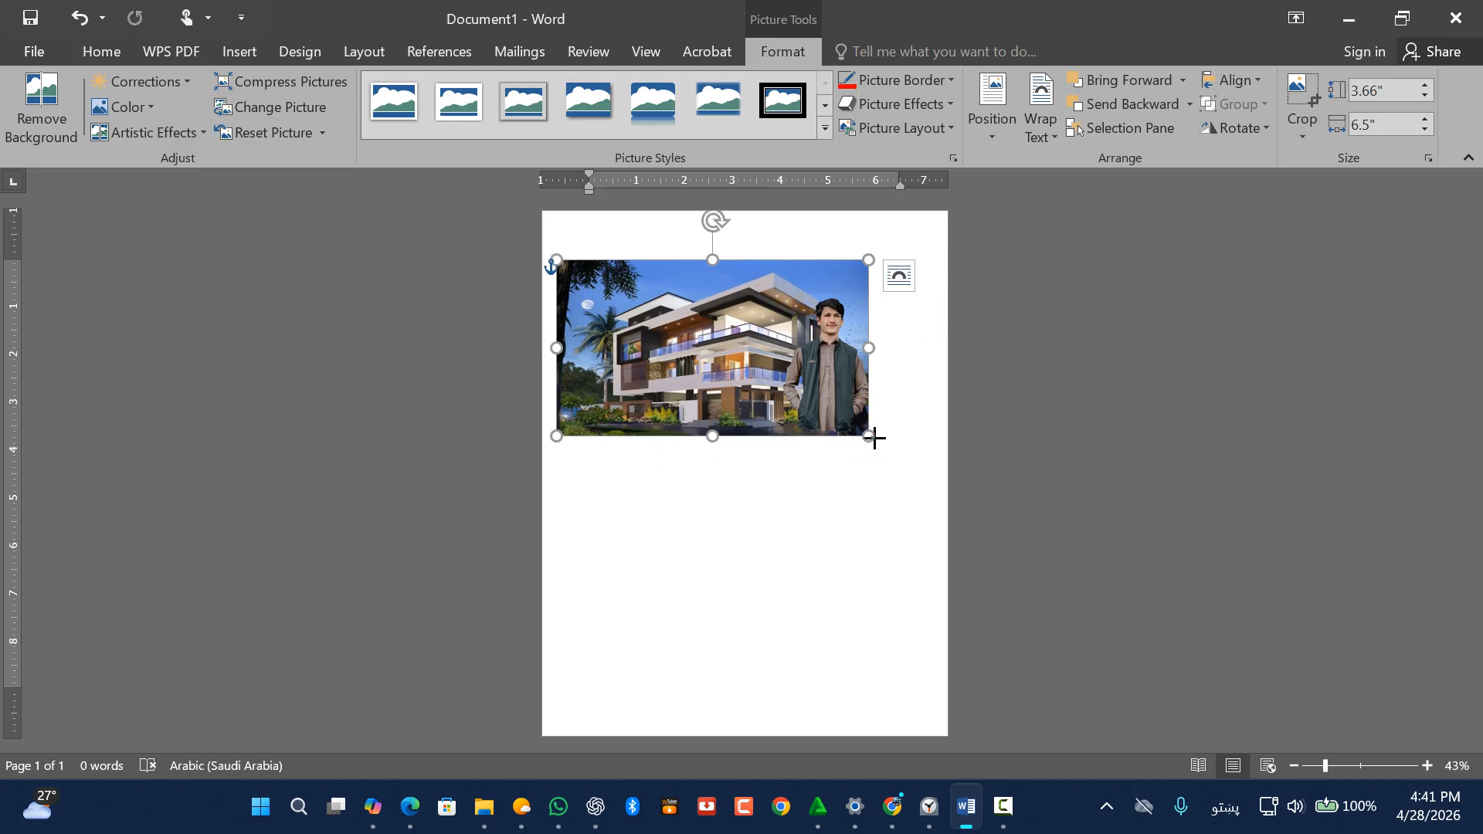
drag(874, 438, 908, 460)
scroll(827, 529, up, 4)
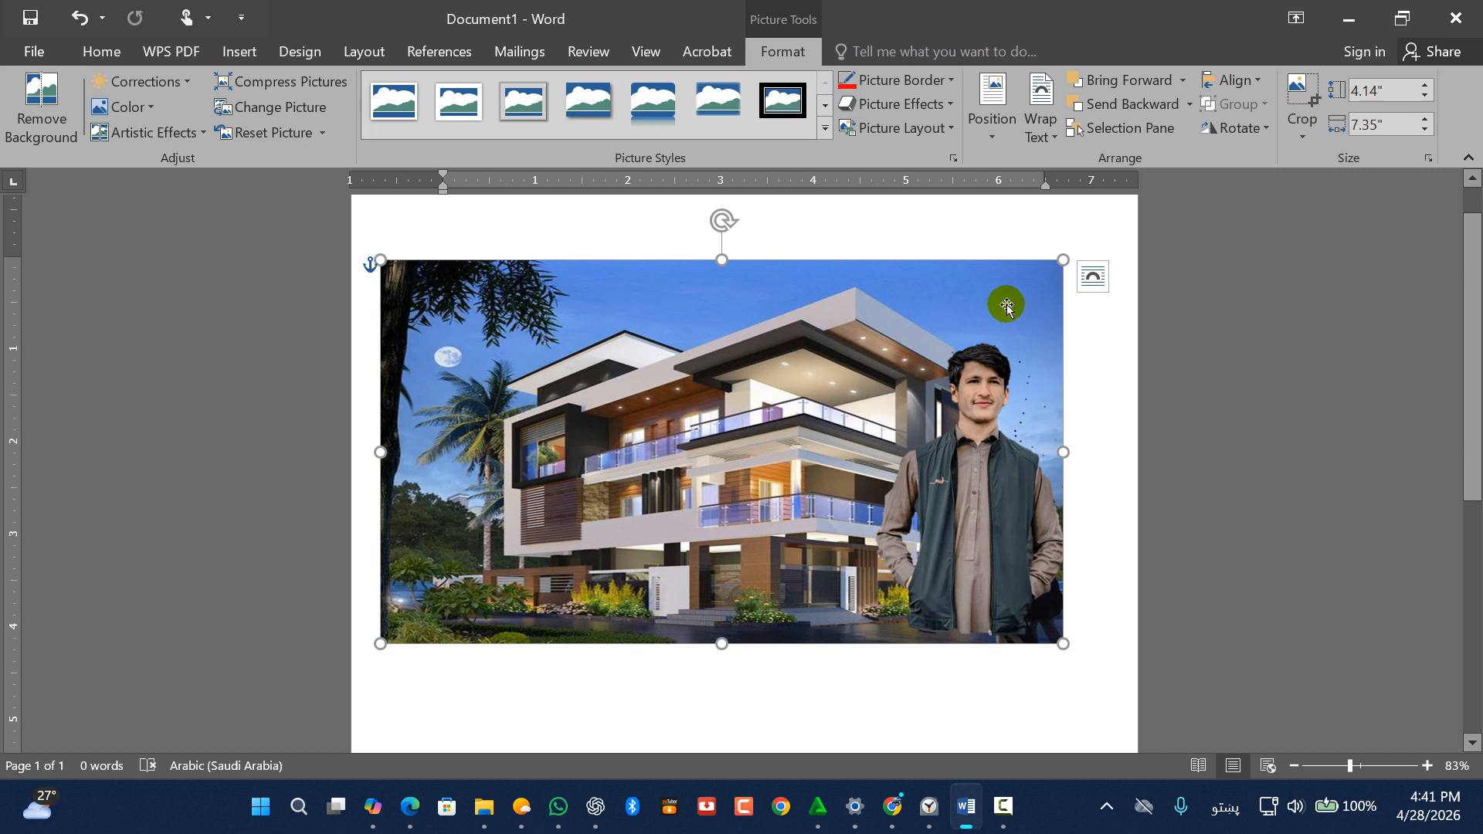
Crop the picture's top and left sides to about 3.86" high by 6.01" wide and shift it slightly left
click(1305, 112)
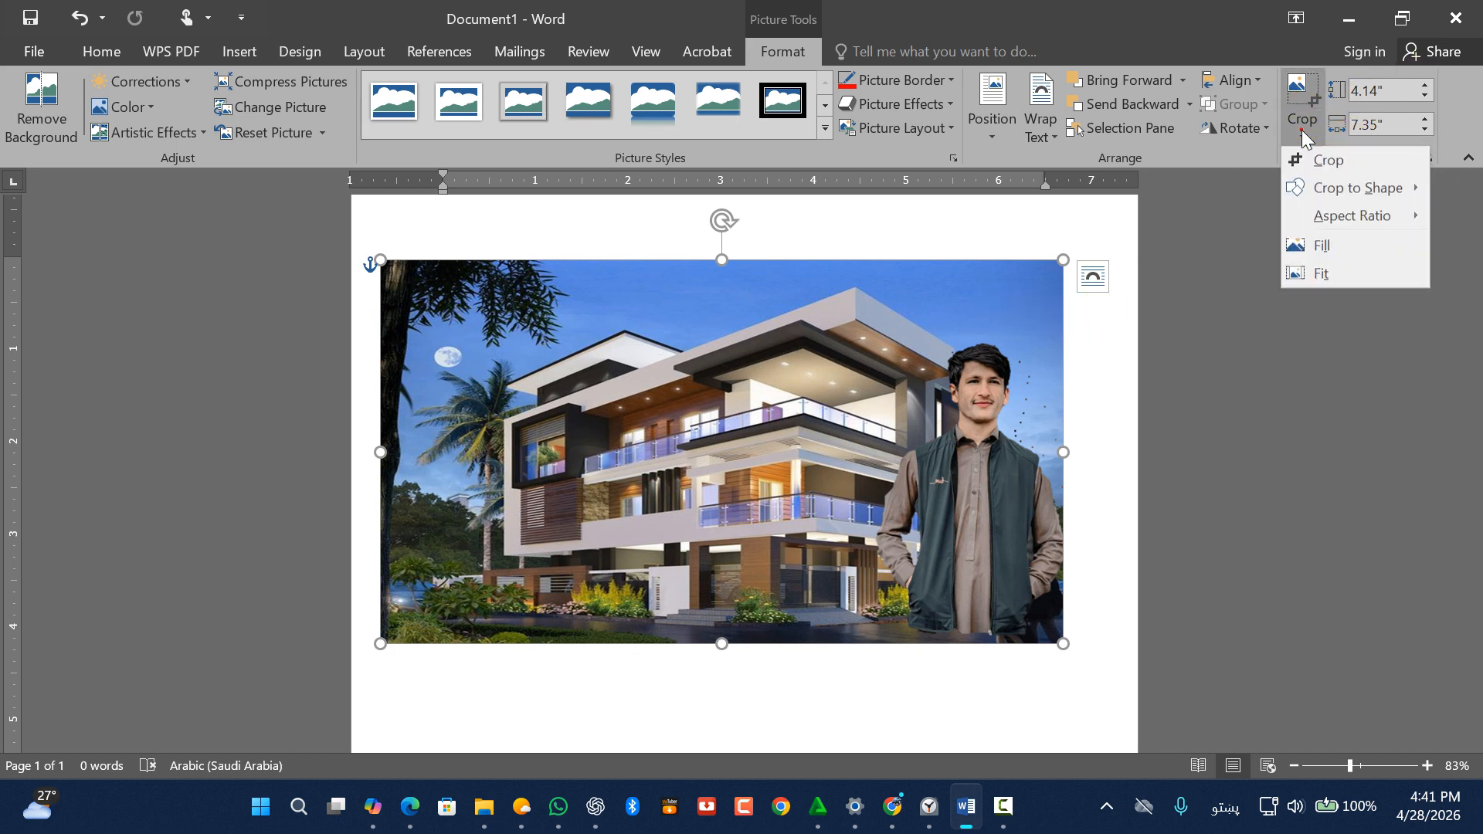
click(1323, 159)
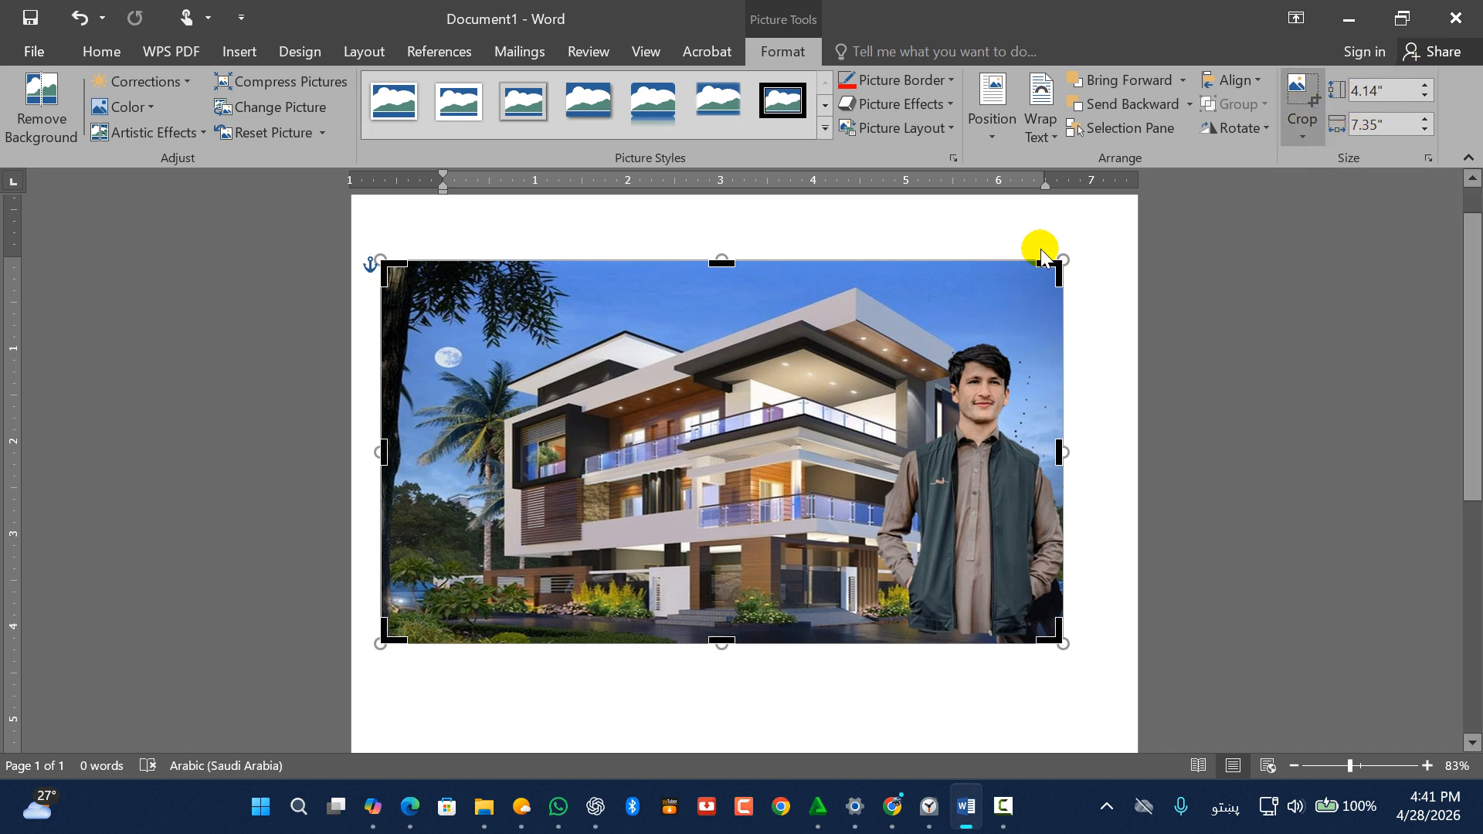
mouse_move(1059, 268)
mouse_down()
mouse_move(1036, 291)
mouse_move(1061, 315)
mouse_move(1057, 286)
mouse_up()
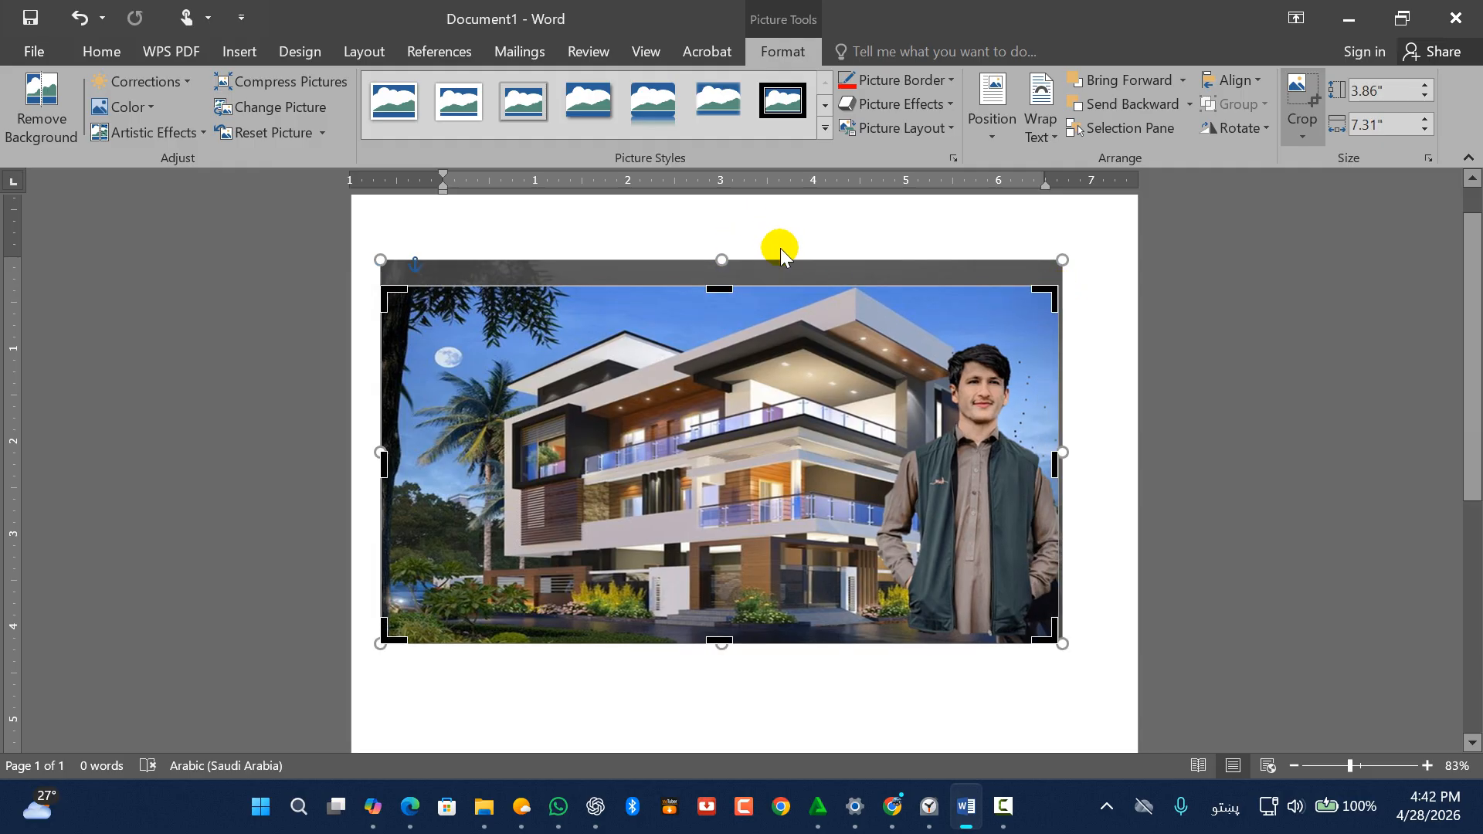
drag(381, 464, 503, 462)
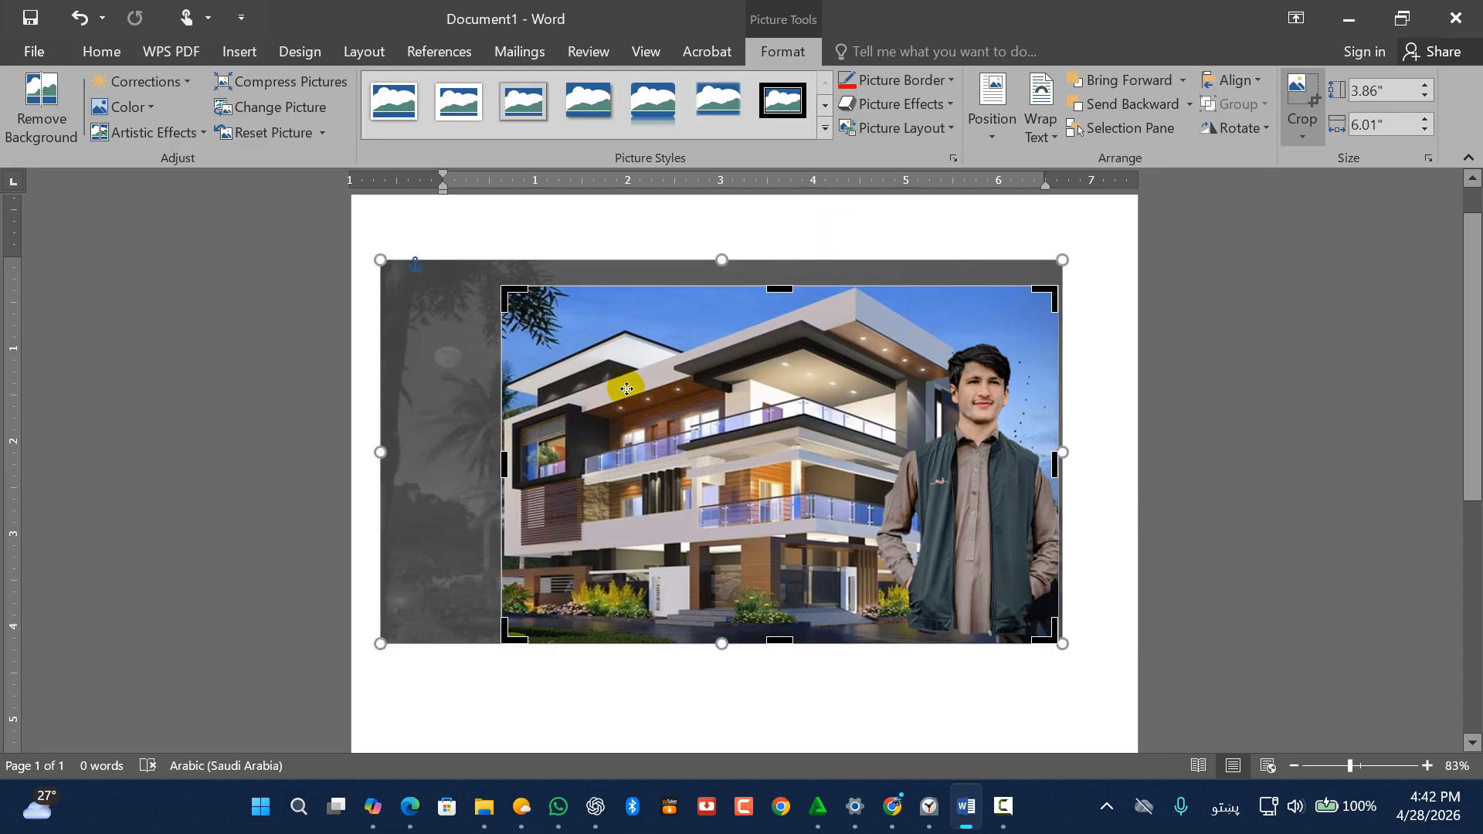
click(1300, 92)
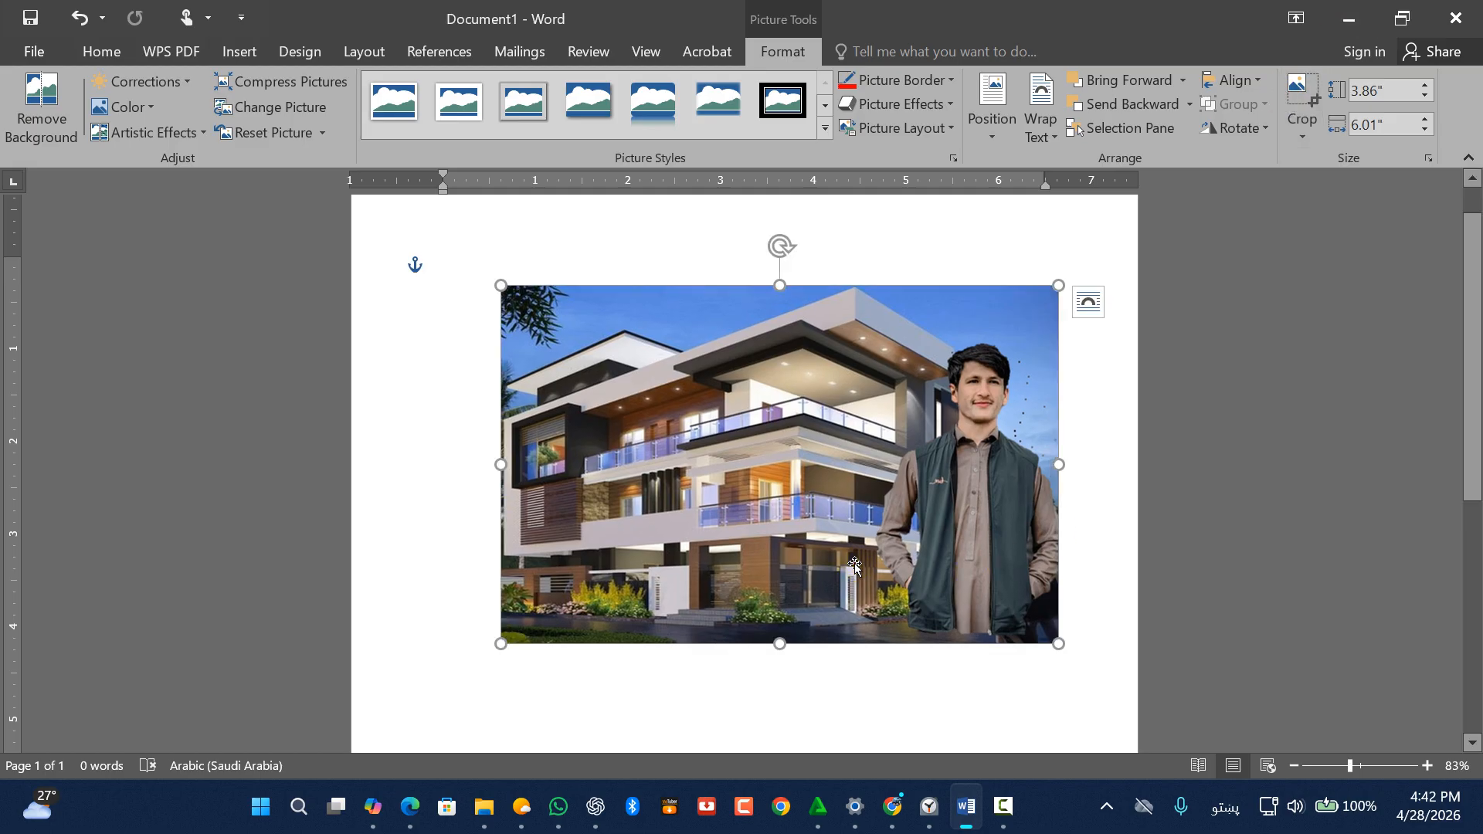
drag(854, 565, 812, 565)
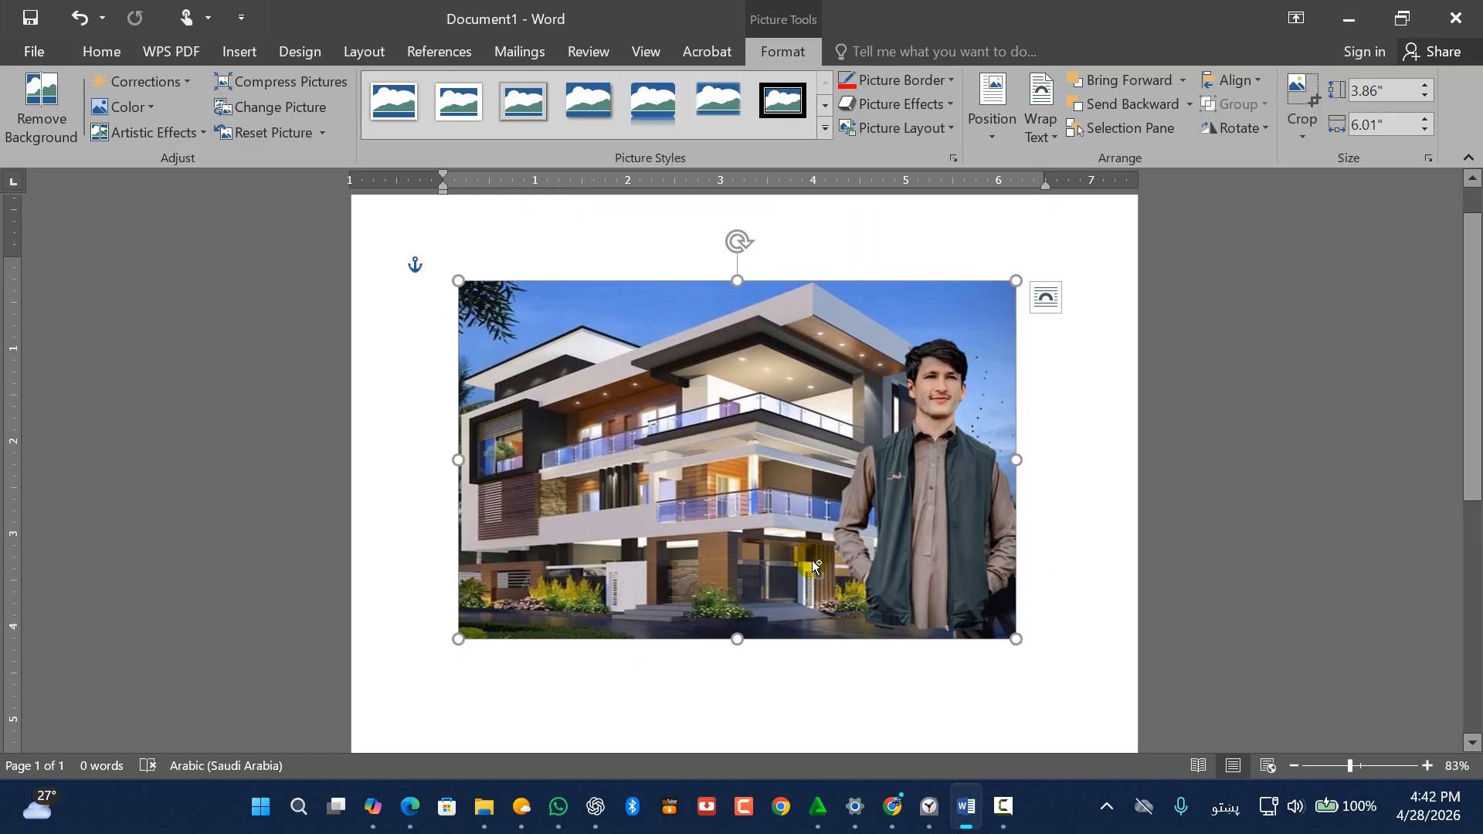
Undo the picture's last move and the crops on its left and top sides
key(ctrl+z)
key(ctrl+z)
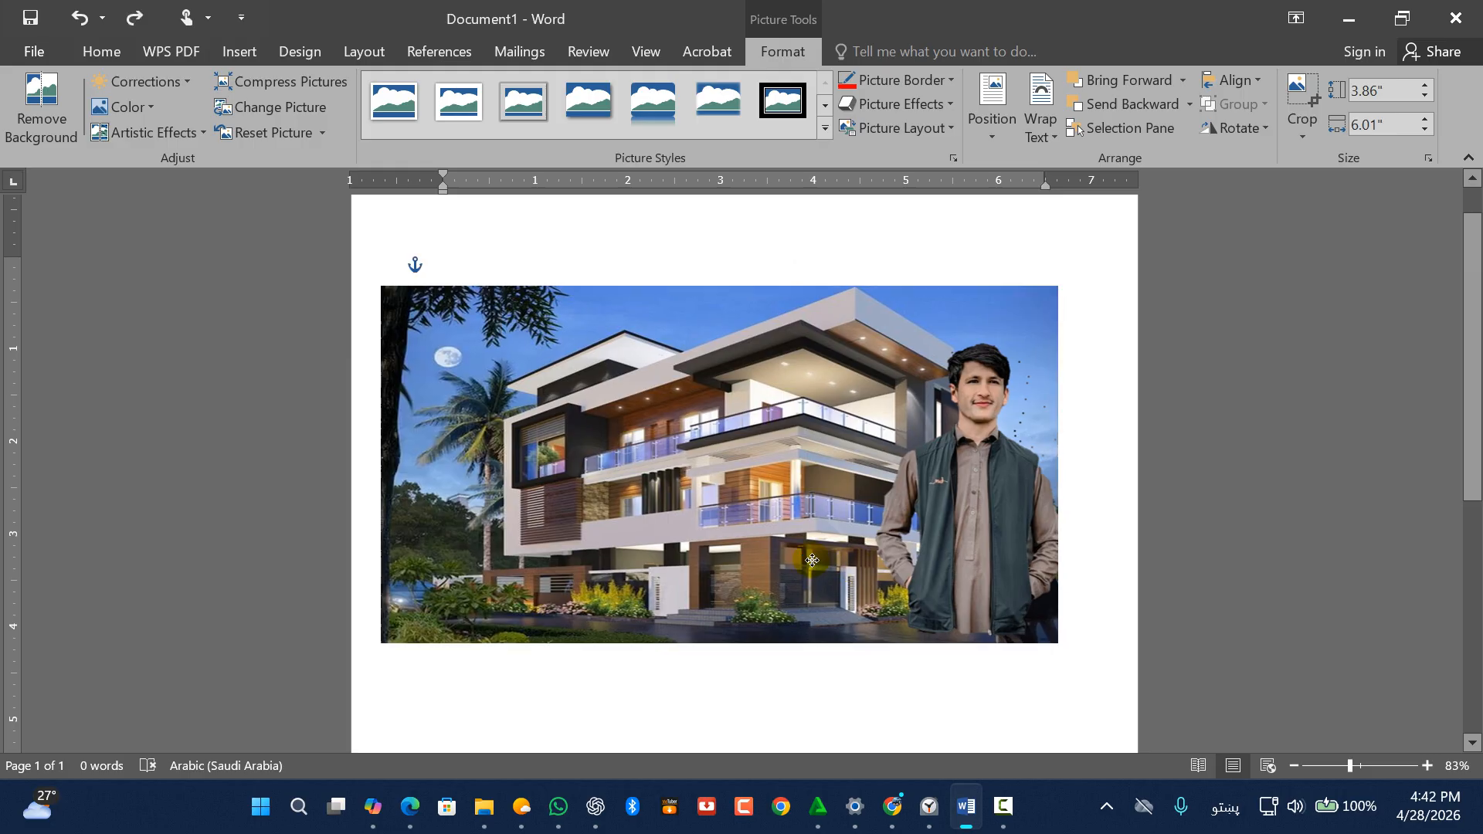
key(ctrl+z)
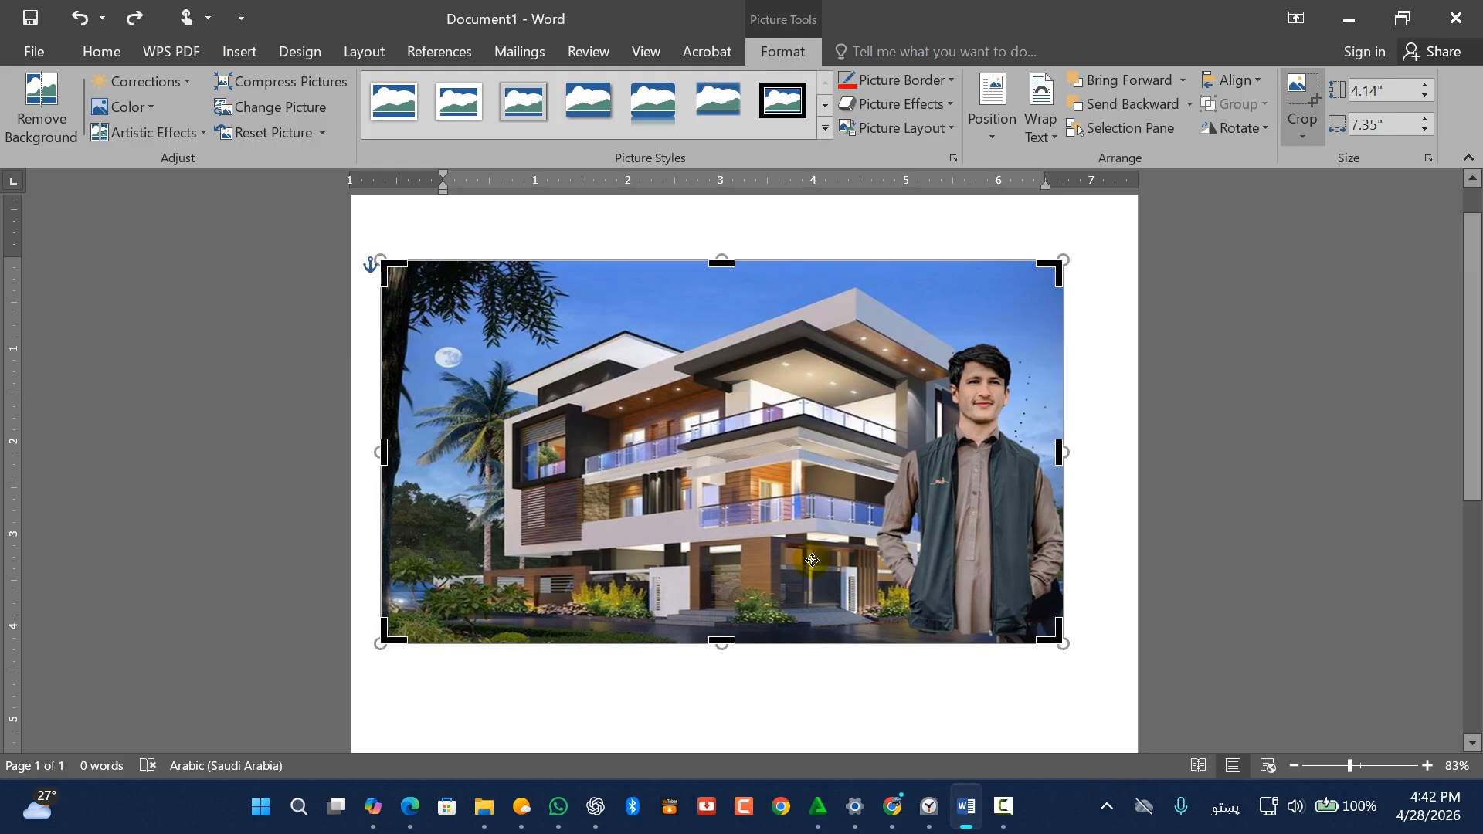
Crop the house picture to the Plaque shape with scooped corners and shift it slightly right
click(1302, 131)
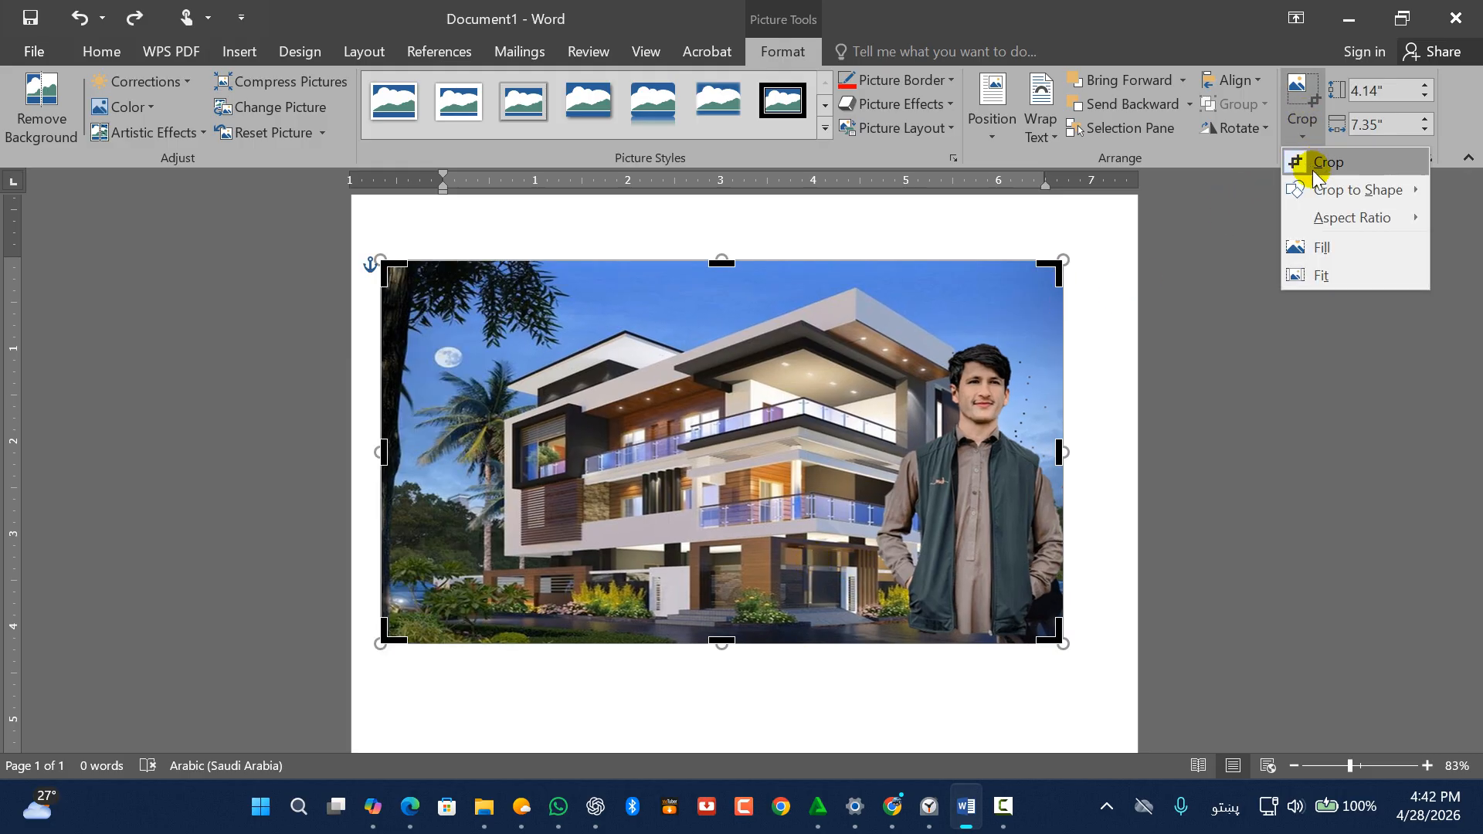
mouse_move(1322, 190)
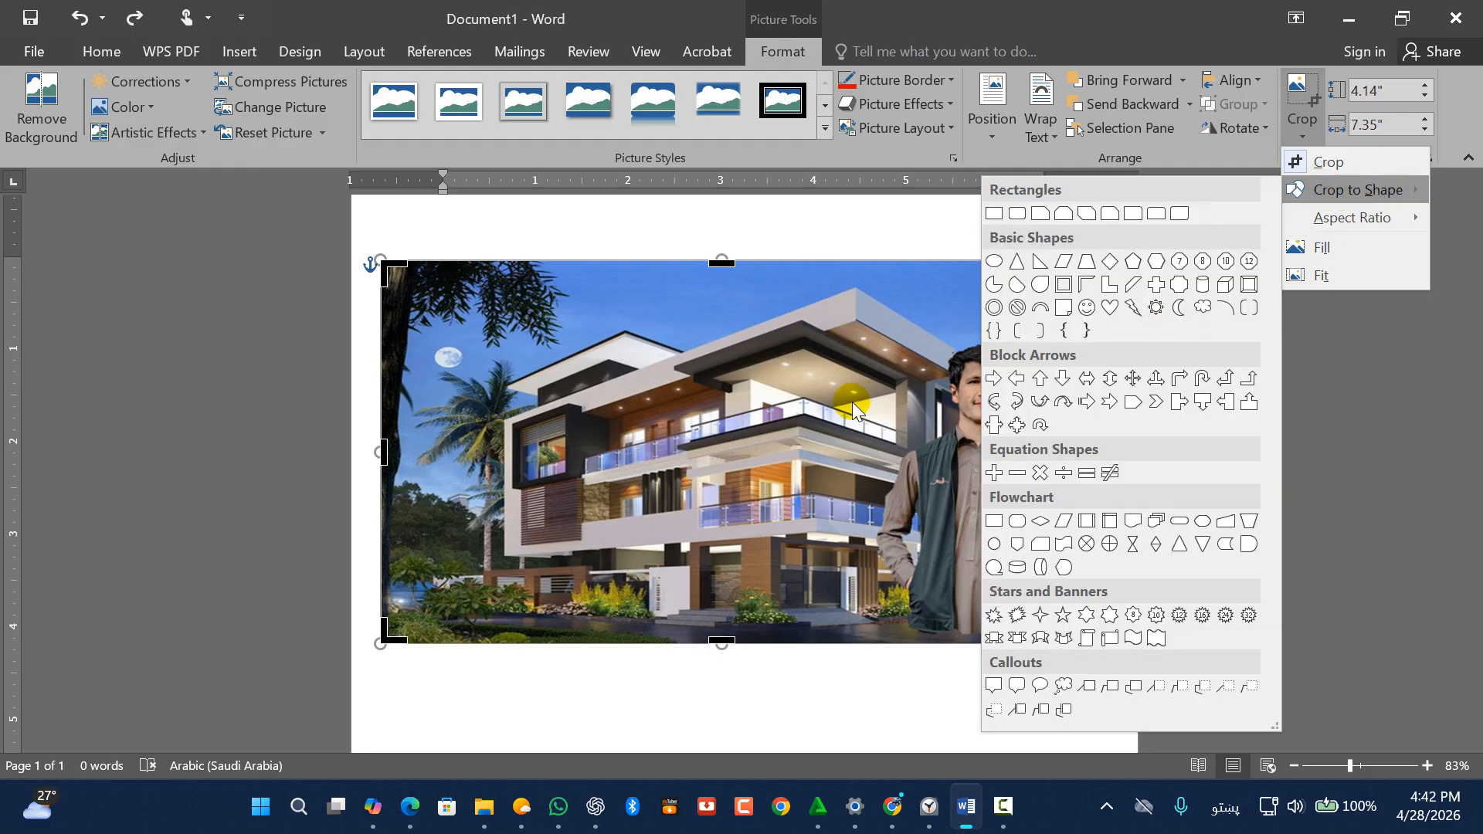
click(1179, 284)
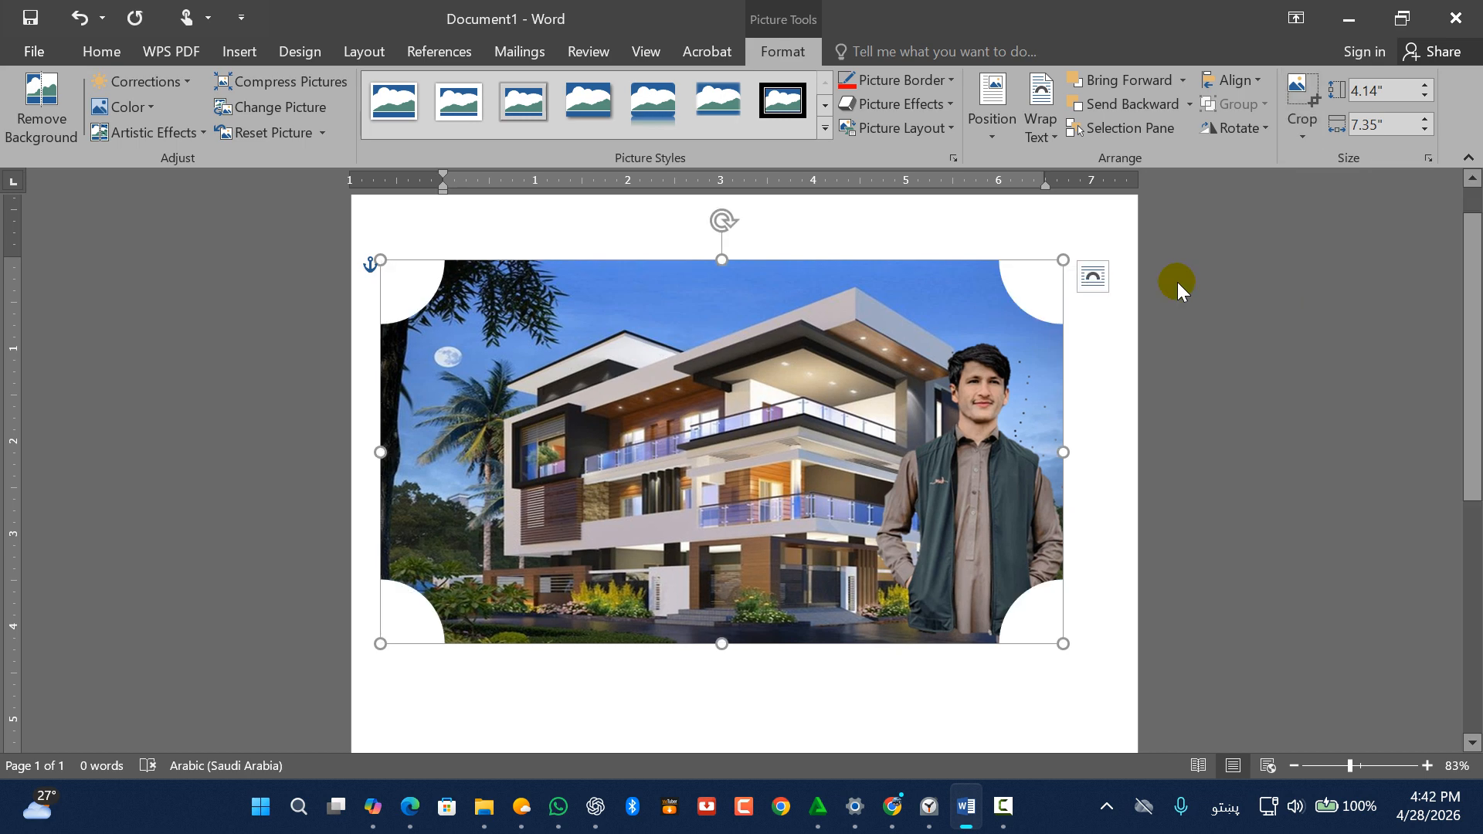
mouse_move(847, 472)
mouse_down()
mouse_move(919, 467)
mouse_move(825, 504)
mouse_move(862, 477)
mouse_up()
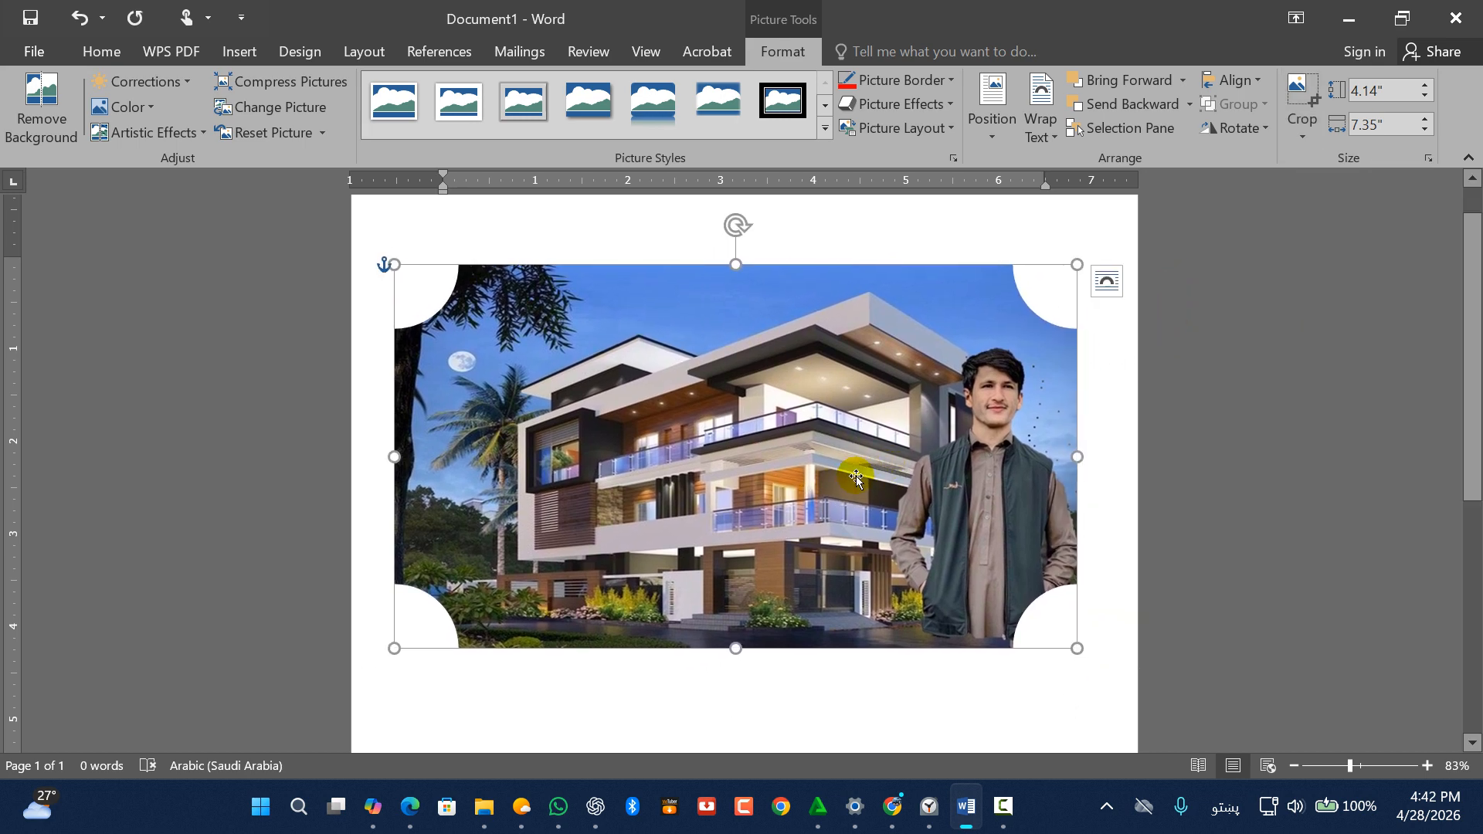
Crop the house picture to the Predefined Process flowchart shape
click(1305, 133)
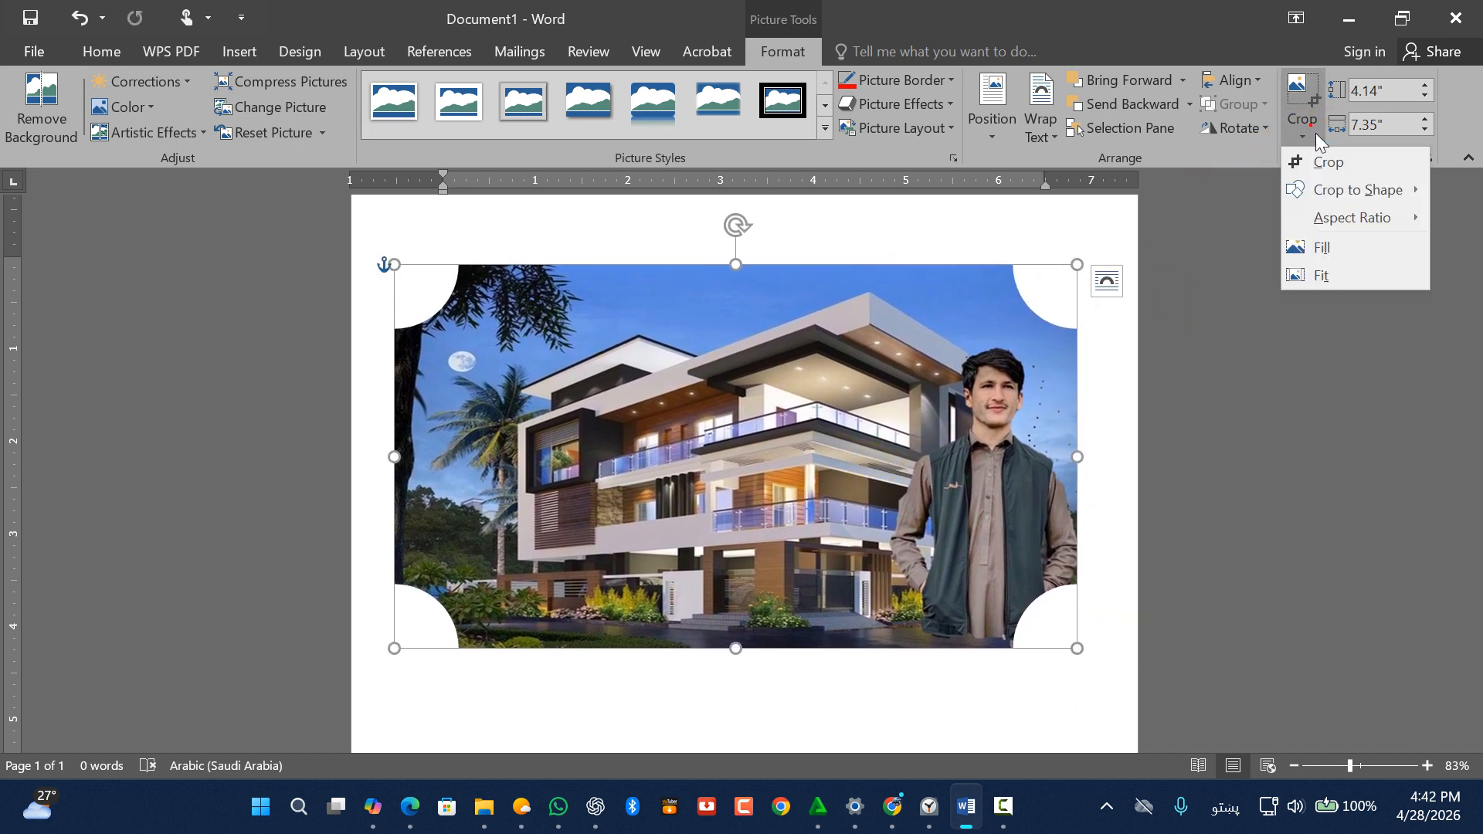
mouse_move(1357, 189)
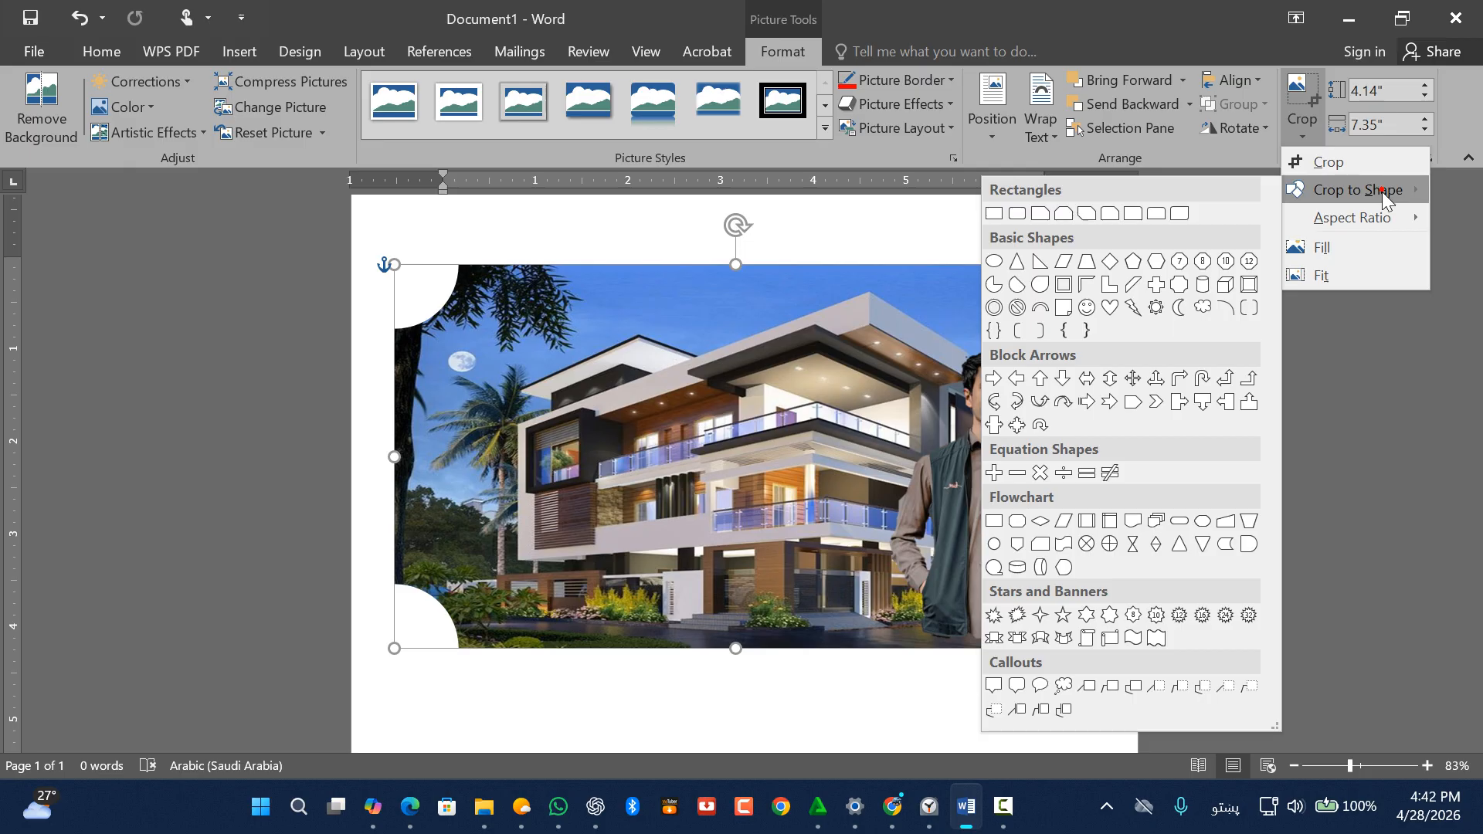
click(1093, 519)
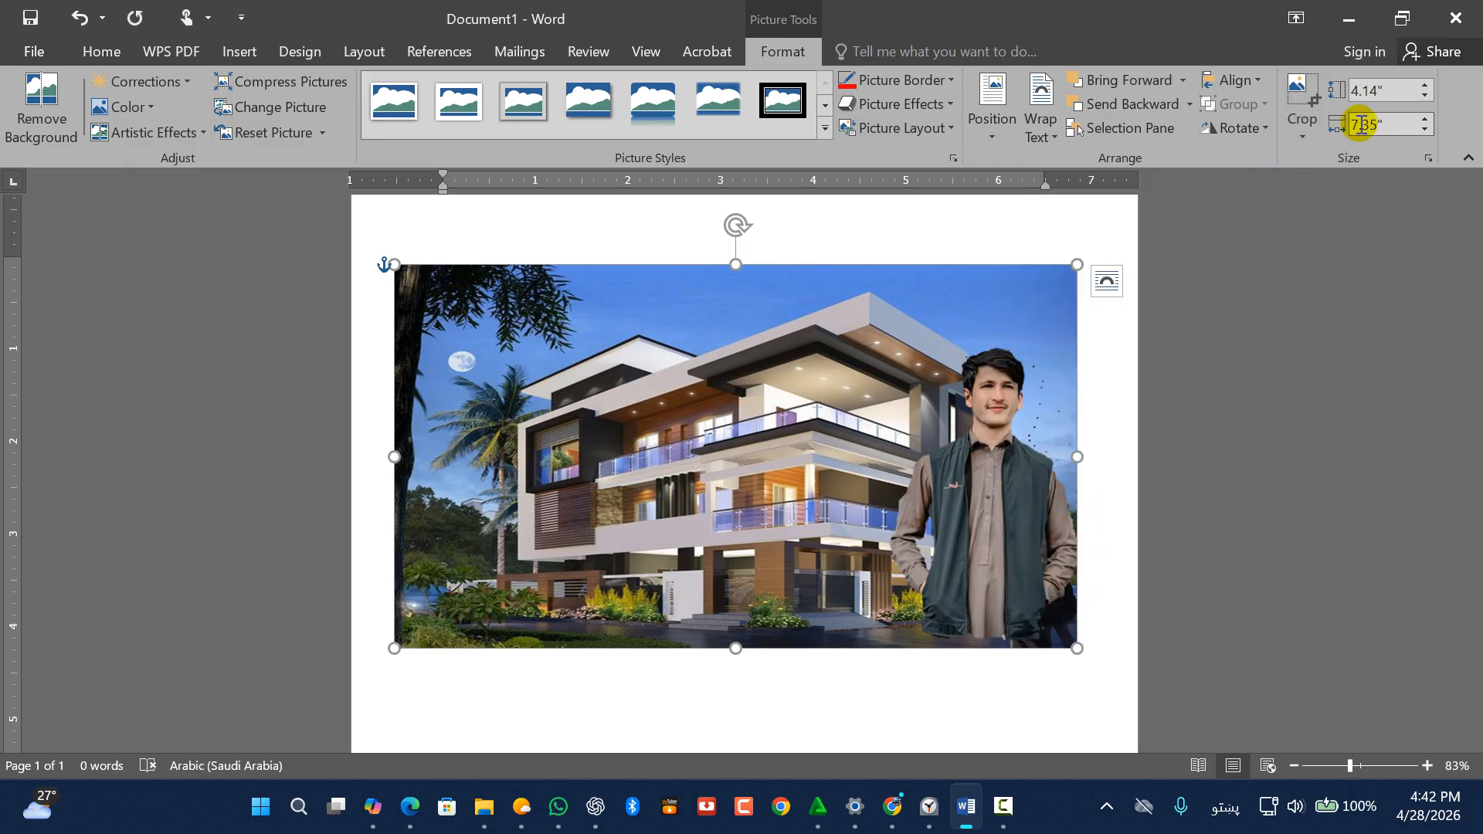
Crop the house picture to the Chevron block arrow shape, nudge it slightly left, and undo the last change
click(1310, 125)
mouse_move(1305, 191)
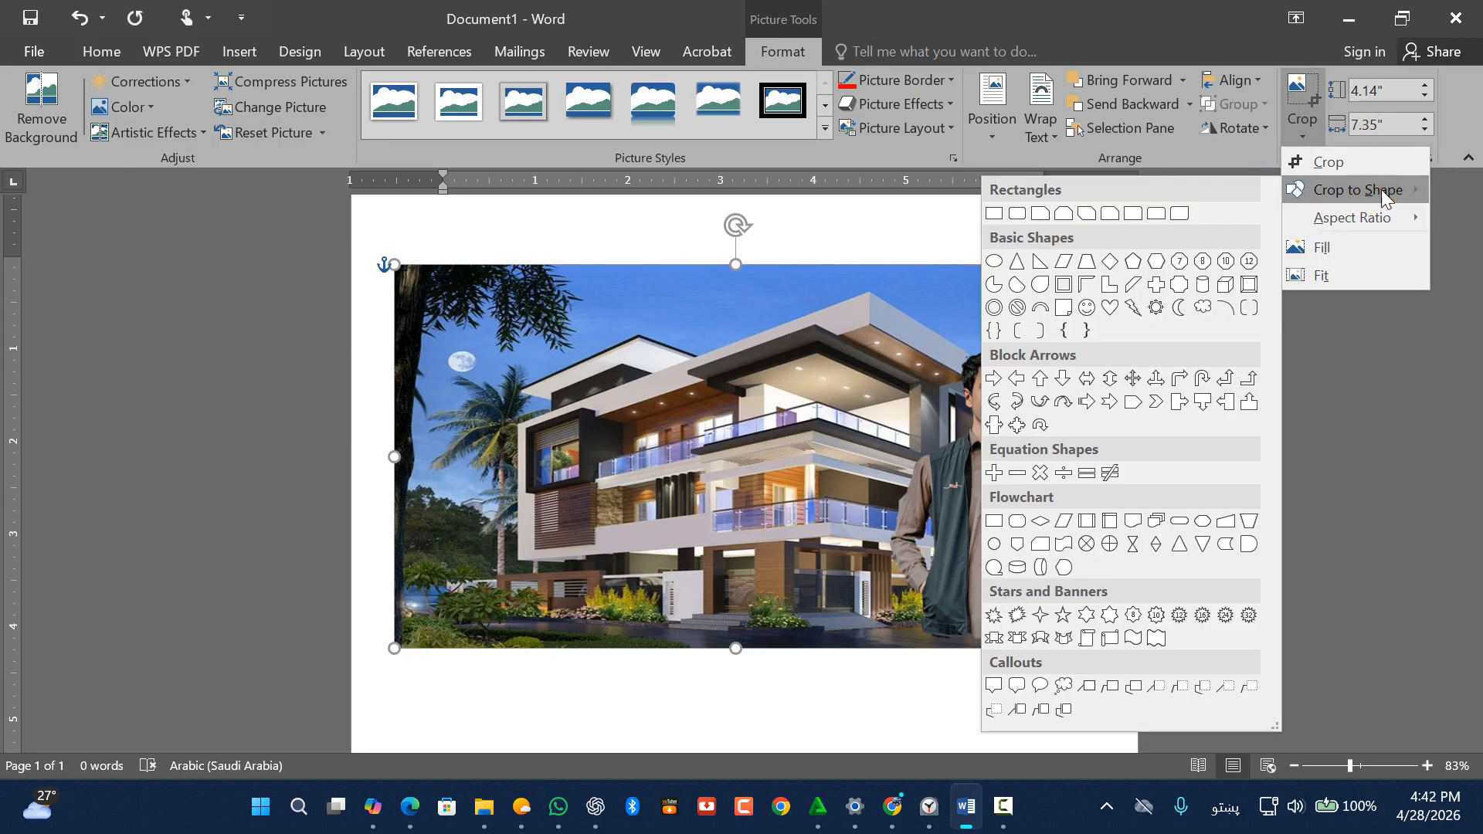
click(1155, 402)
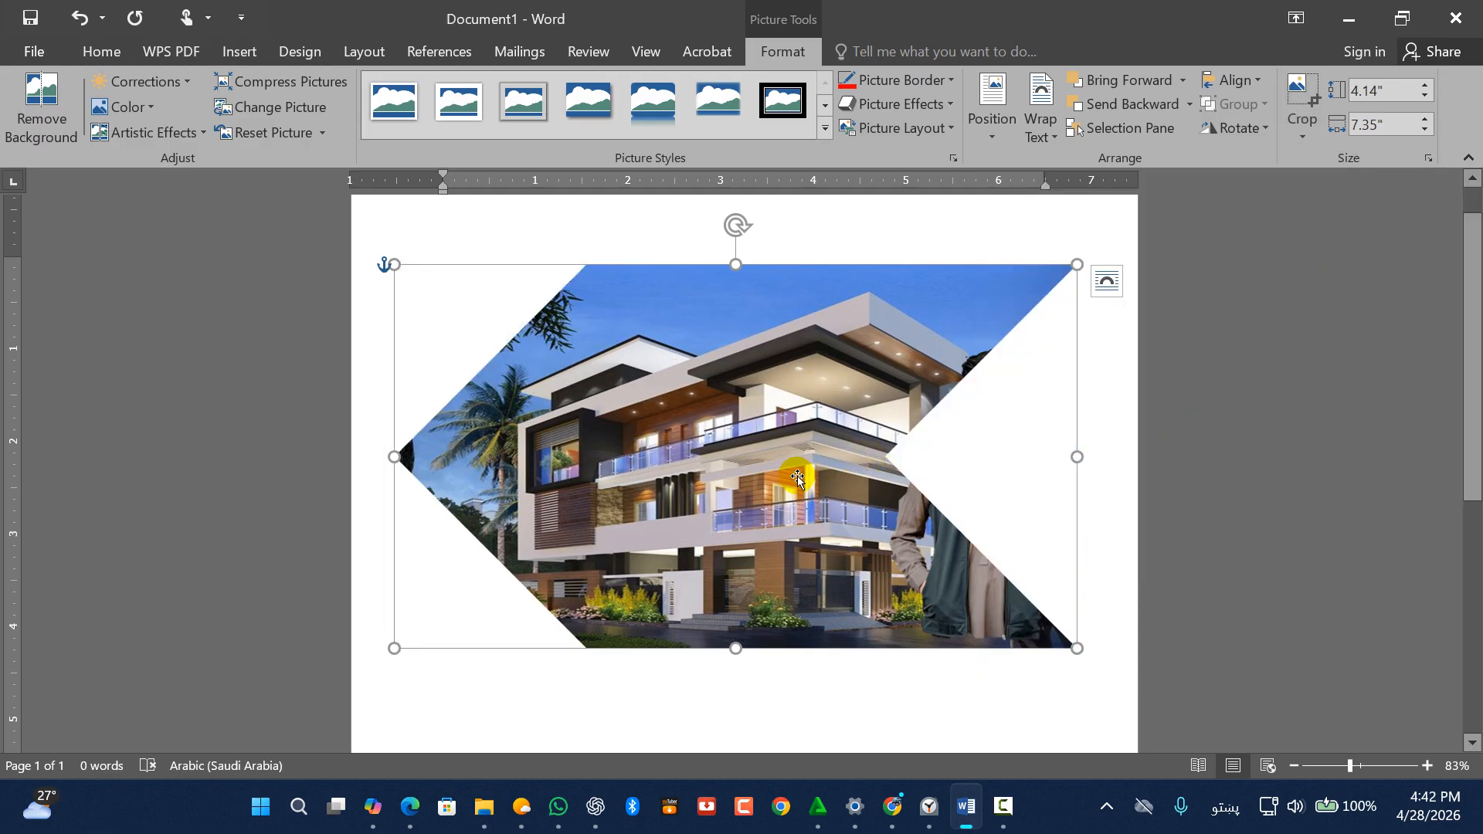
mouse_move(731, 459)
mouse_down()
mouse_move(800, 492)
mouse_move(725, 457)
mouse_up()
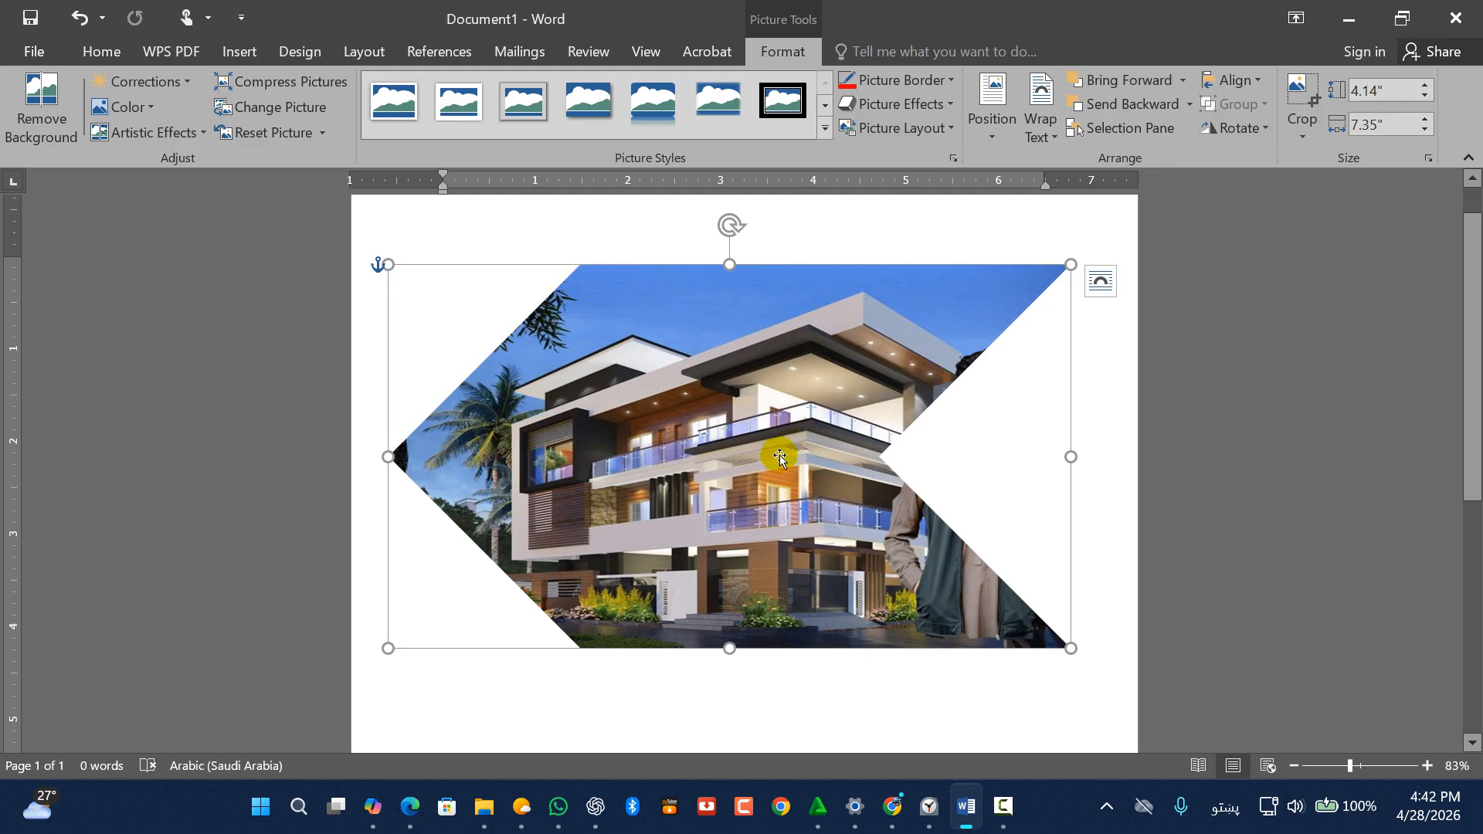
key(ctrl+z)
Apply the Fill crop option, offset the image leftward inside the chevron frame, and move the cropped picture slightly right and down
click(1303, 136)
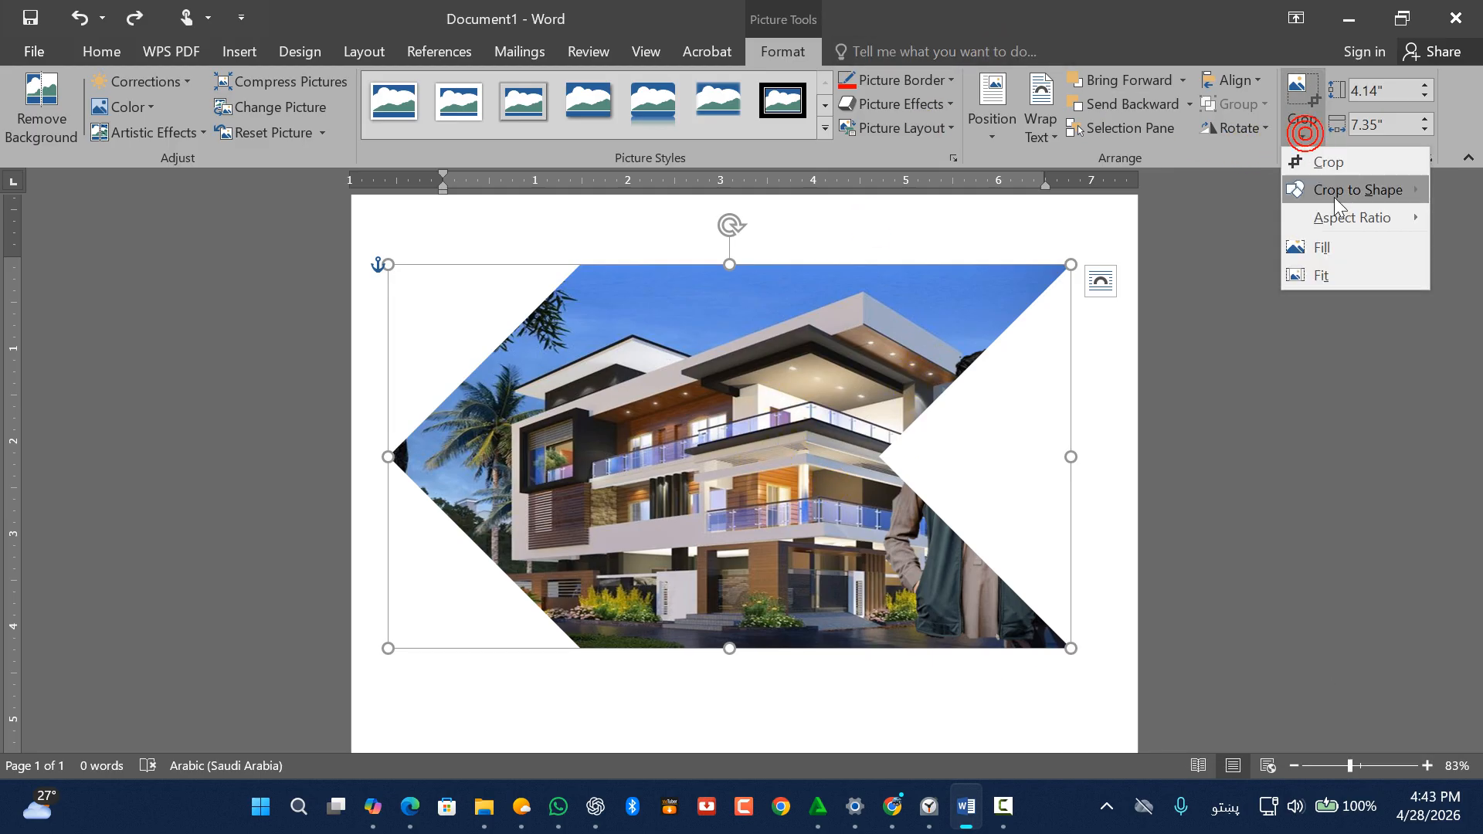
mouse_move(1348, 222)
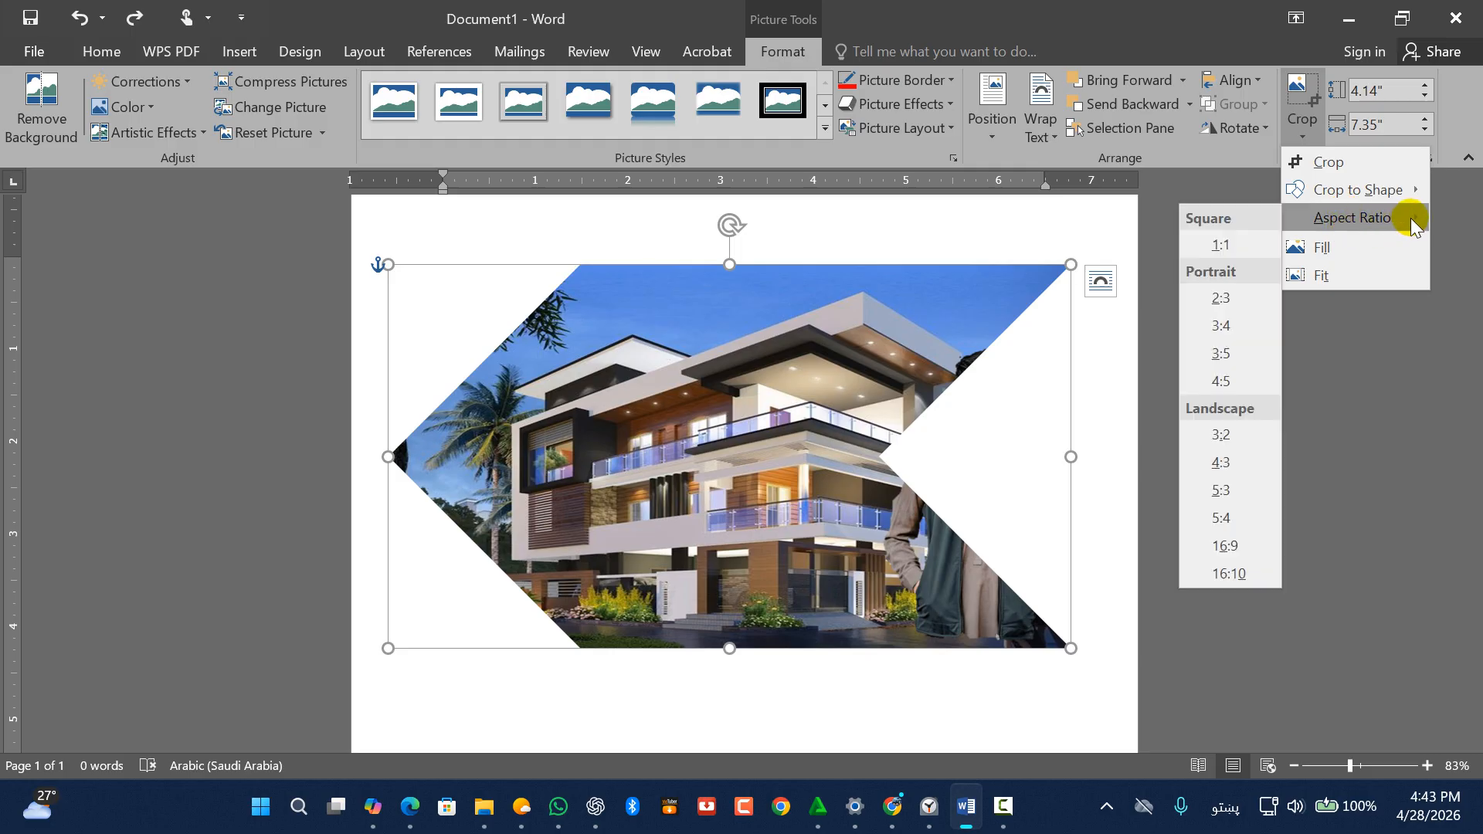
click(1345, 263)
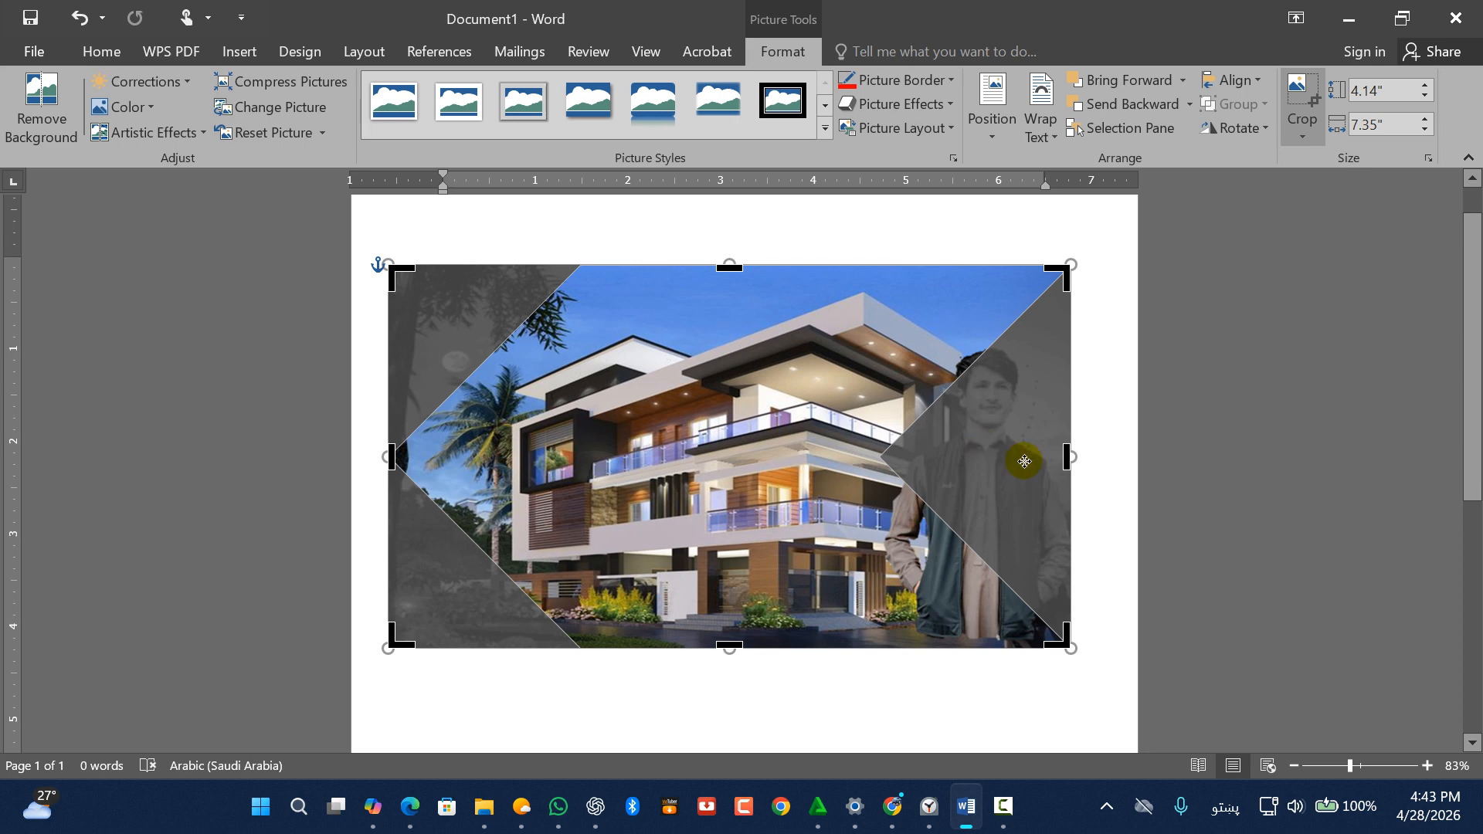
drag(650, 464, 410, 448)
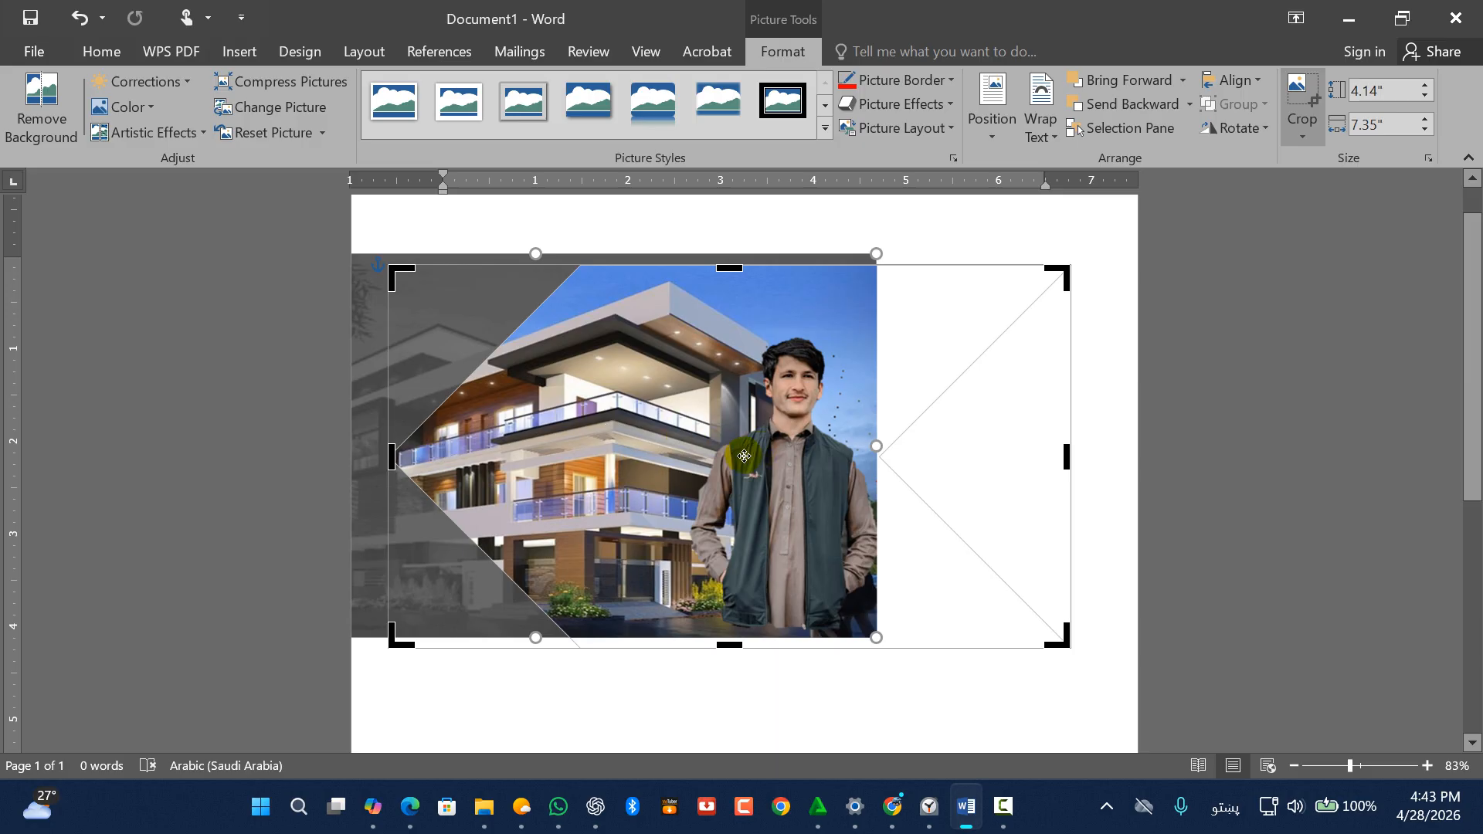
click(1288, 96)
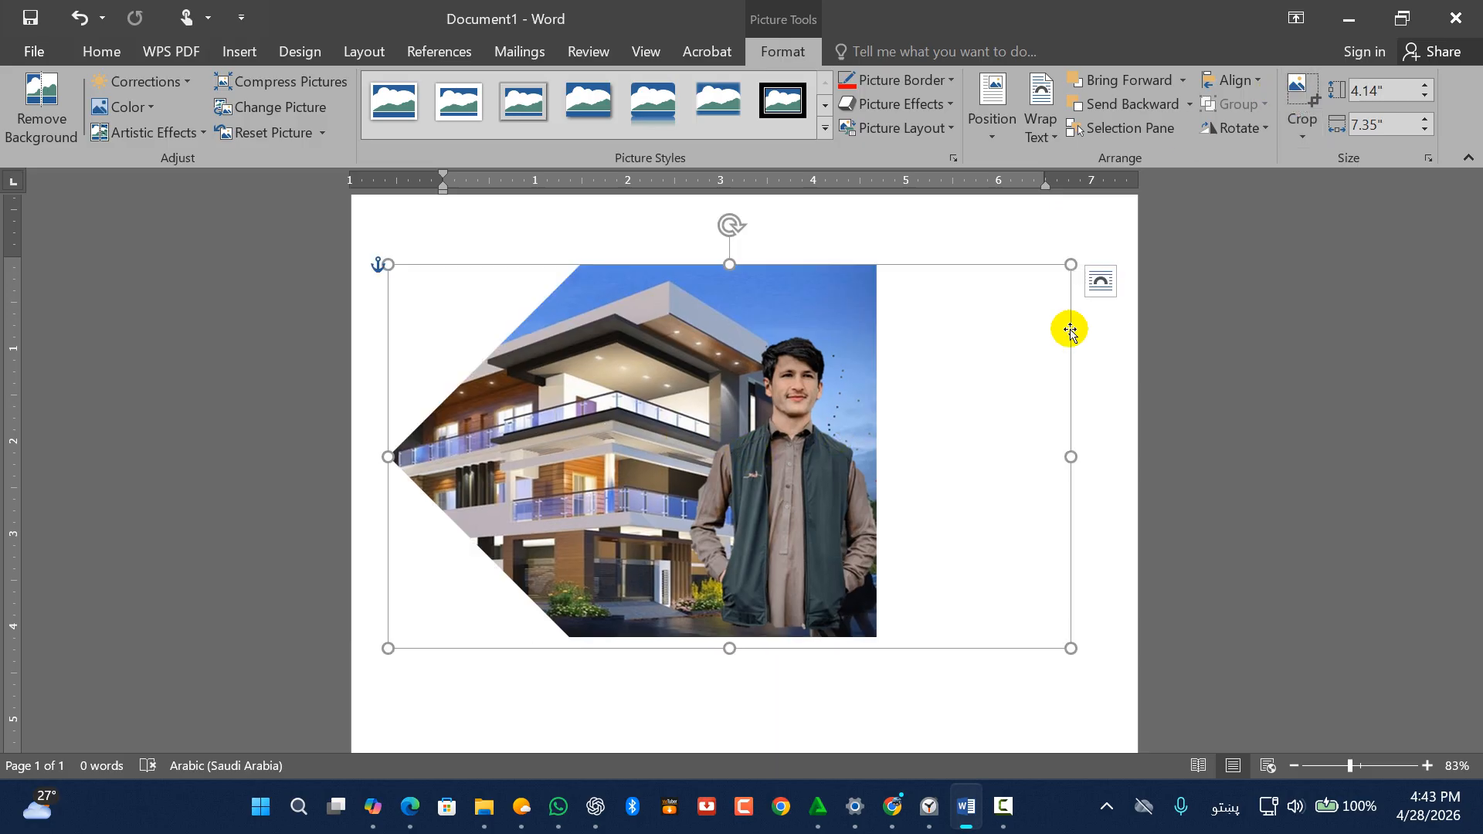
drag(700, 507, 749, 505)
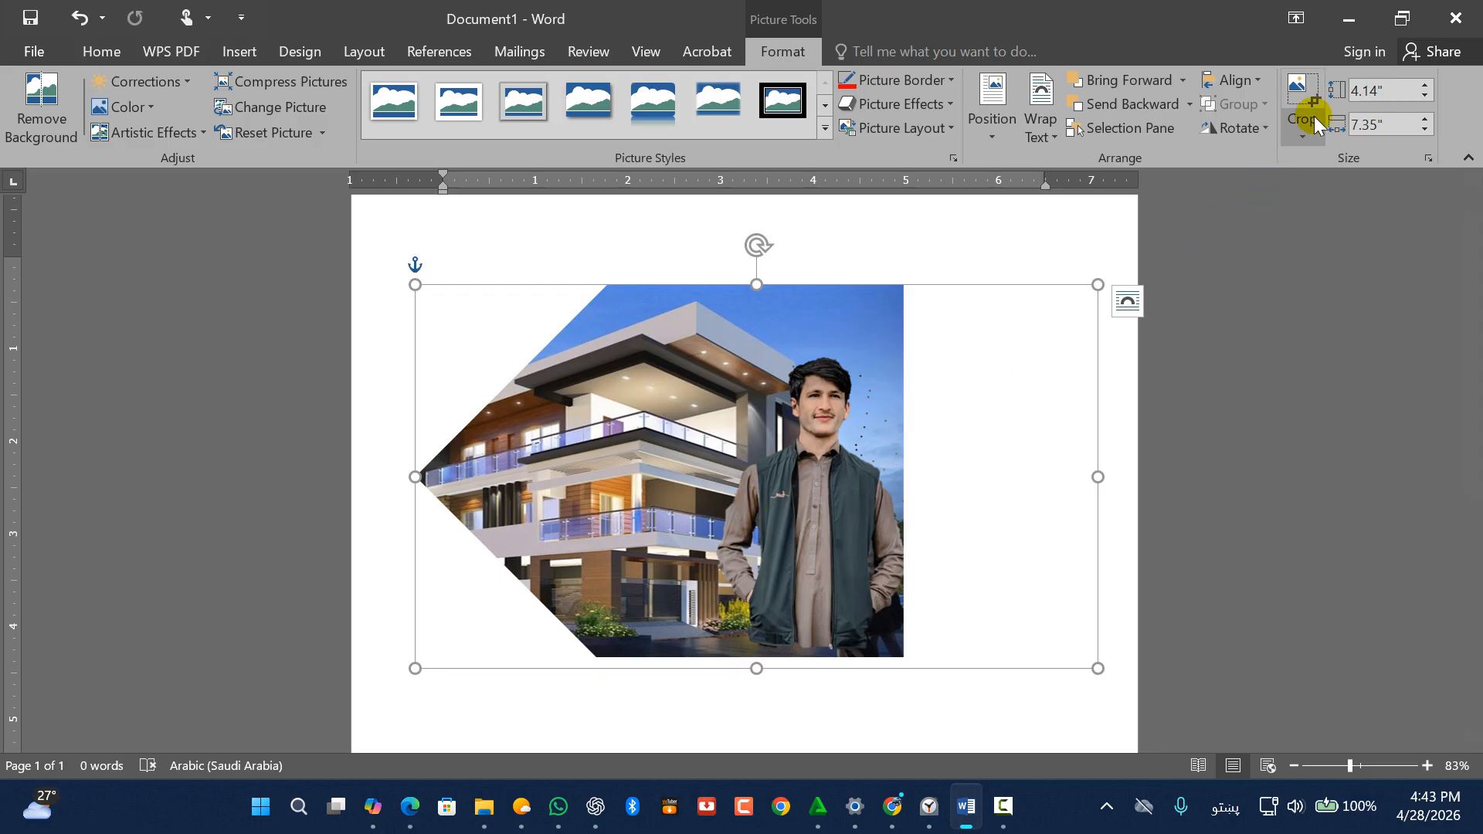
Crop the picture to the Round Same Side Corner rectangle and move it toward the page's right edge
click(1301, 97)
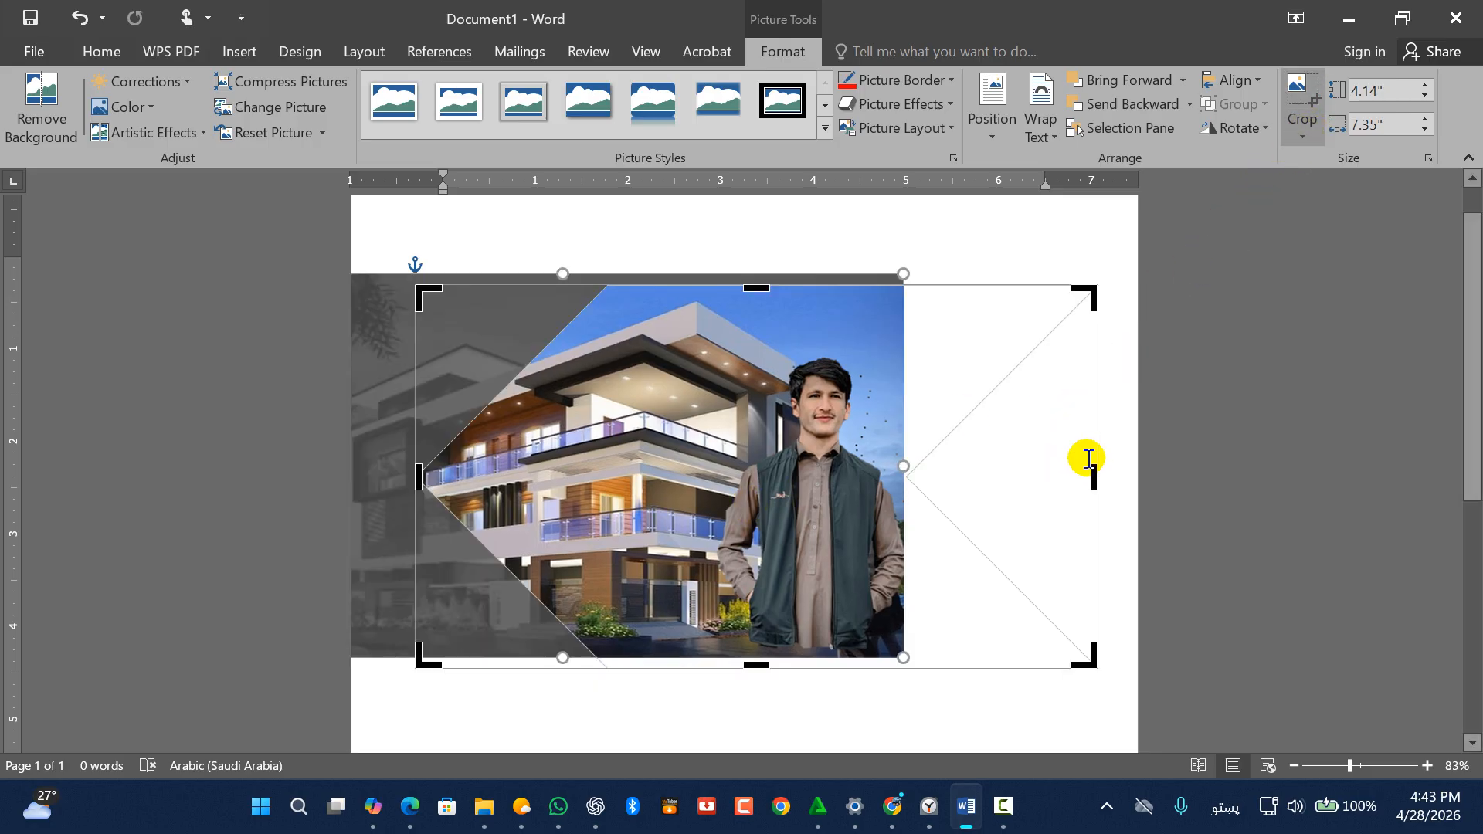
click(1302, 137)
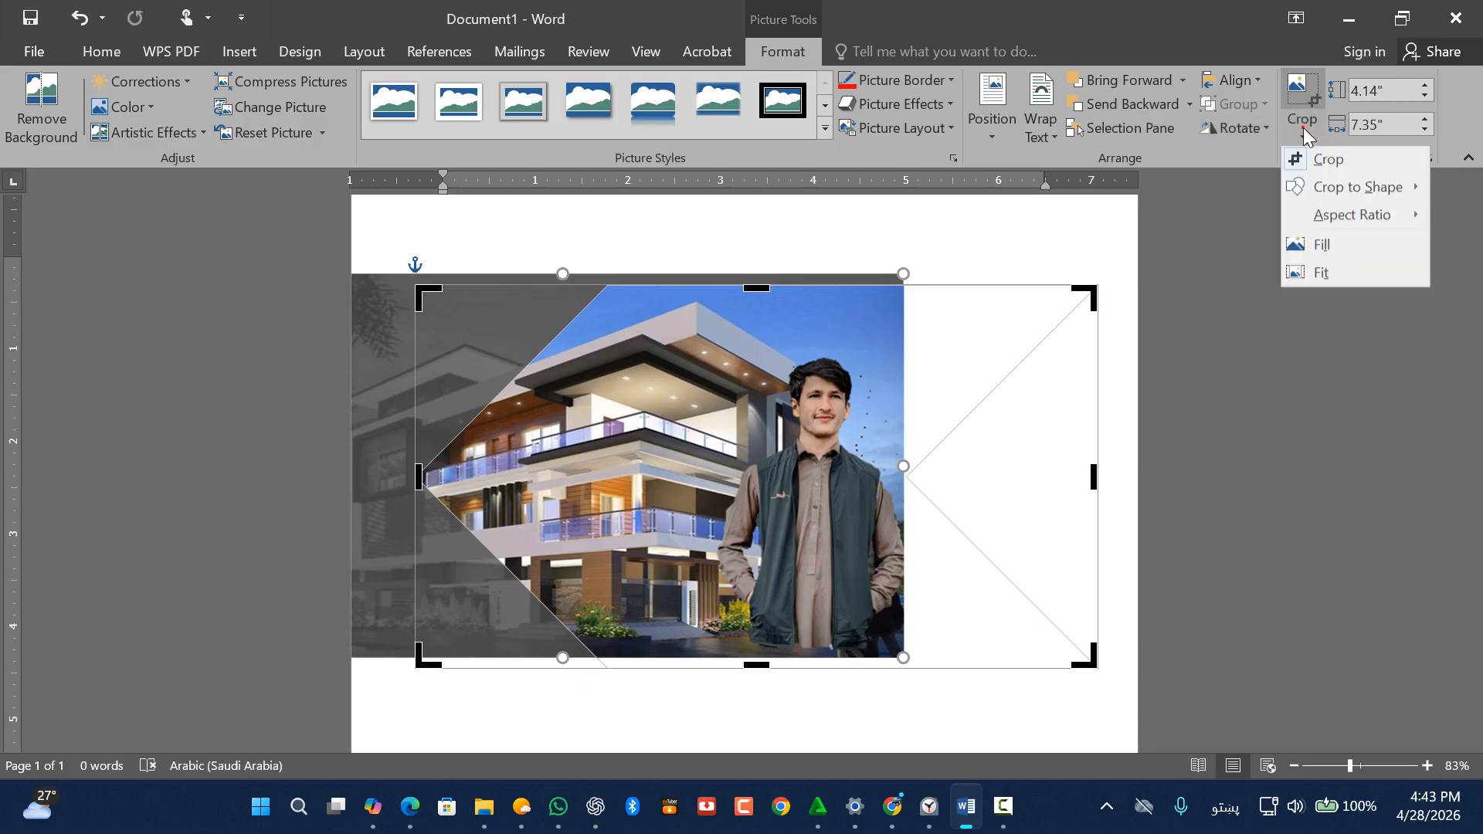
mouse_move(1317, 189)
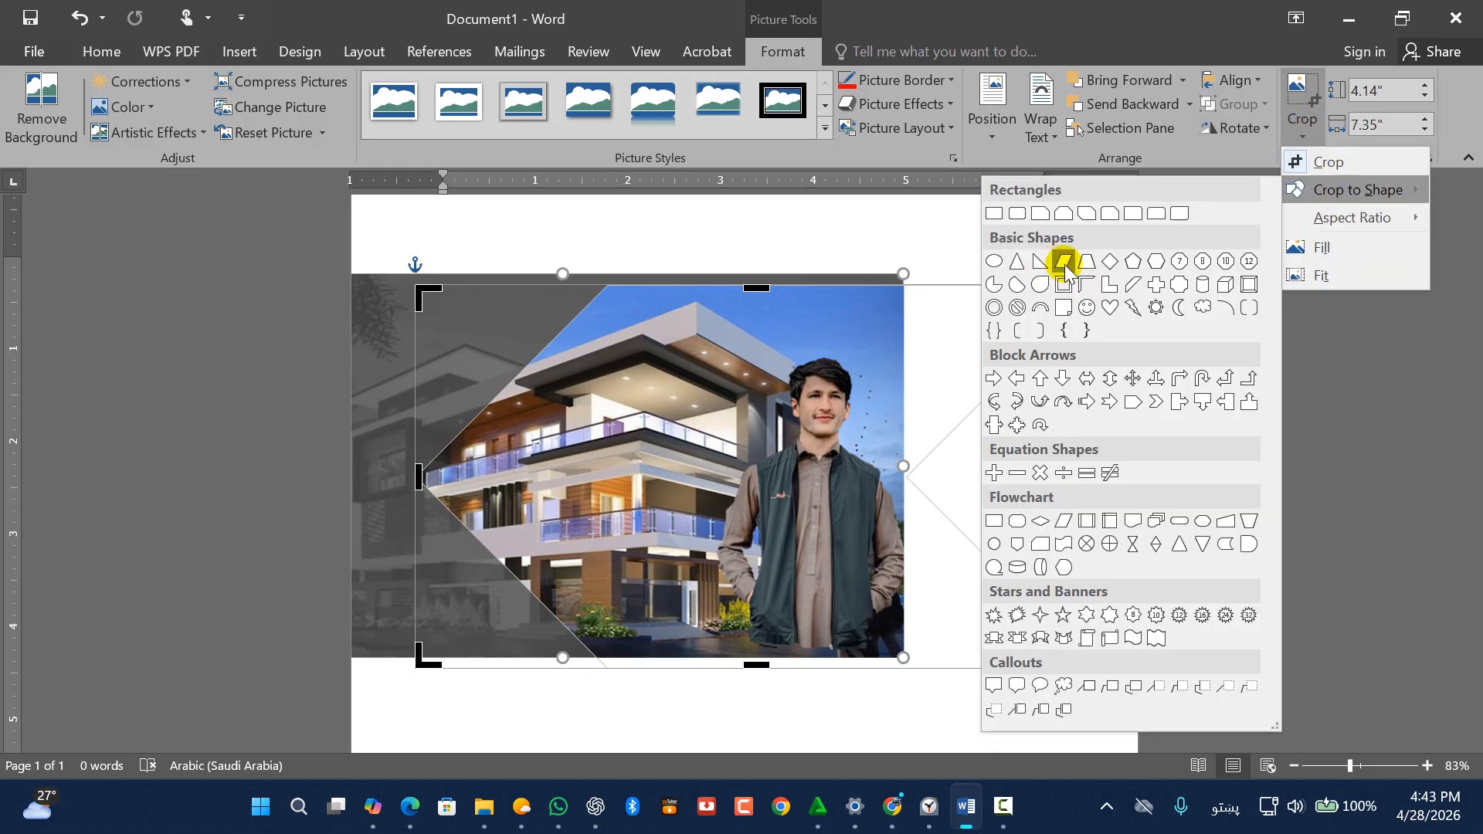
click(1146, 222)
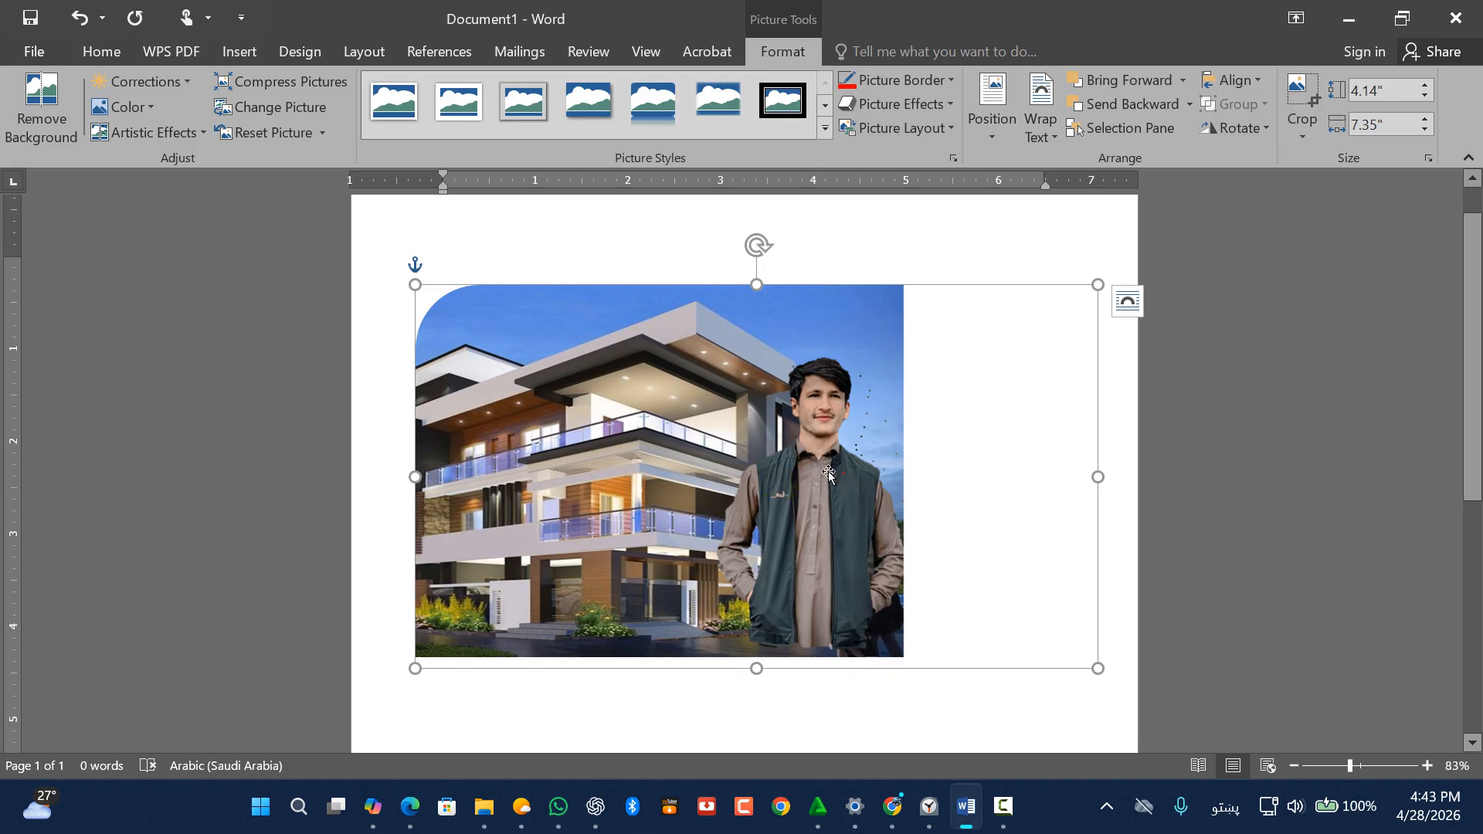
drag(828, 474, 973, 477)
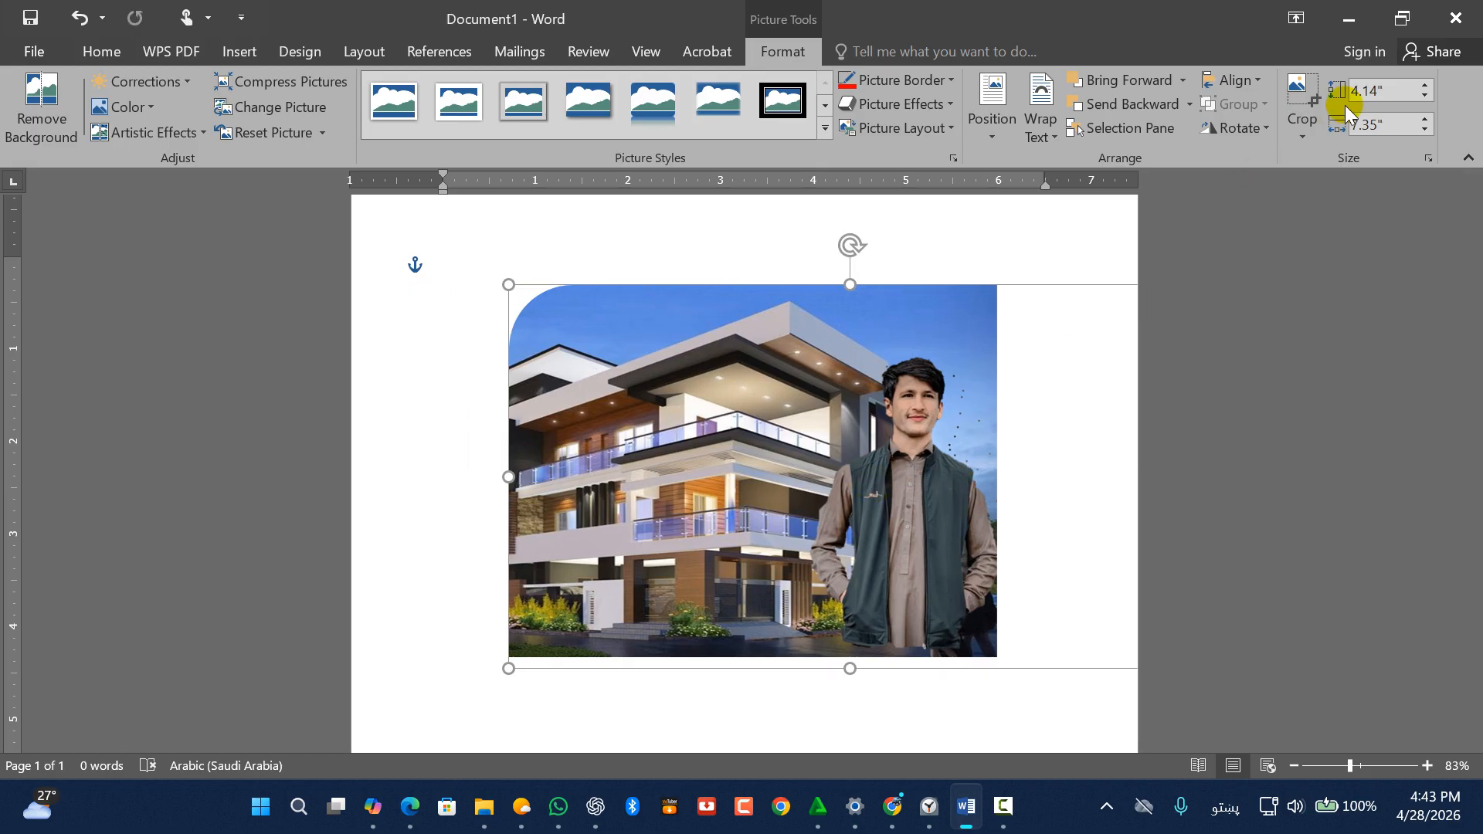
Fit the whole image inside the rounded crop frame and move the picture back toward the page's upper-left corner
click(1308, 127)
click(1315, 278)
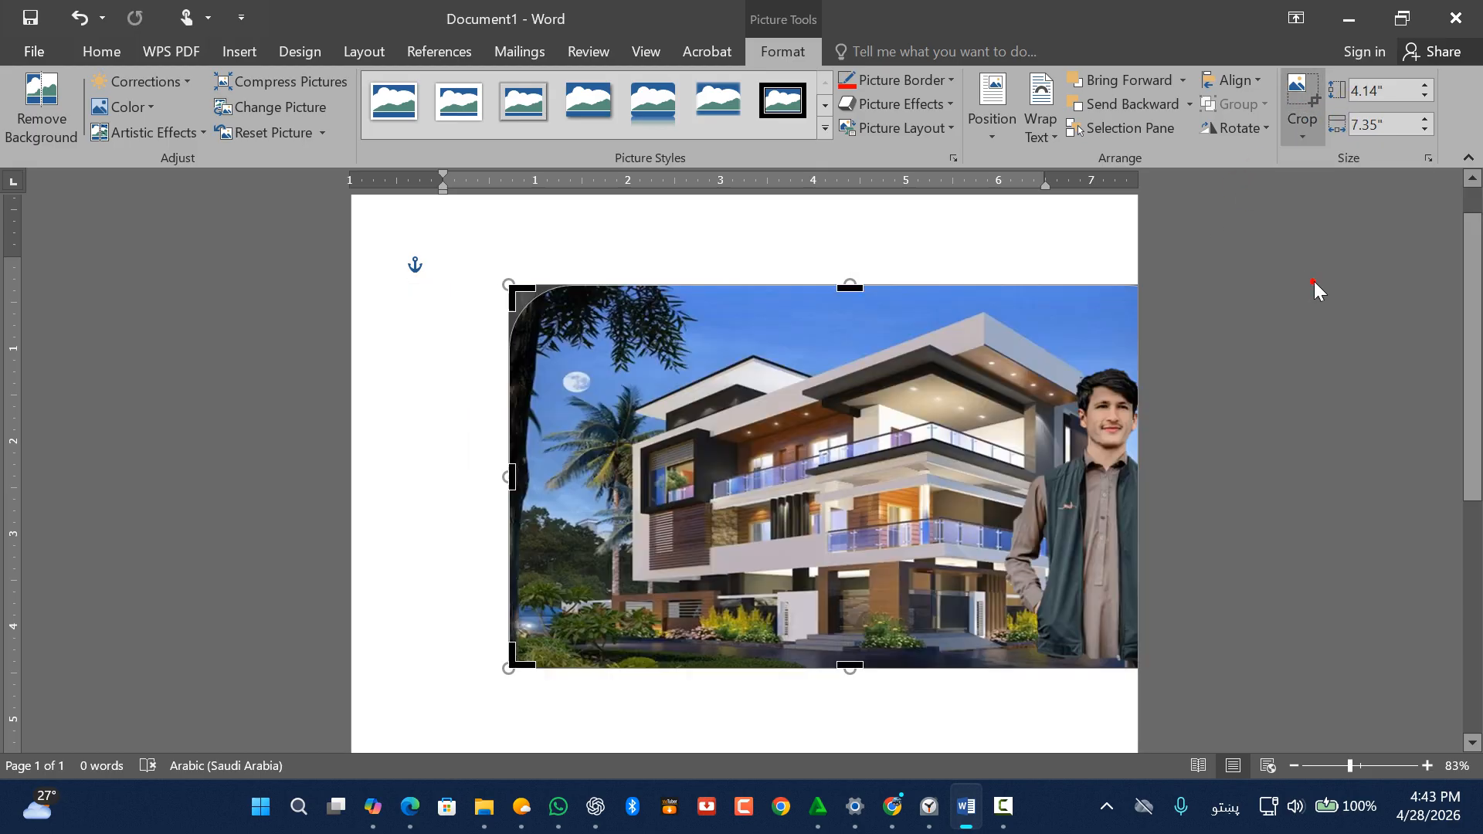
mouse_move(980, 421)
mouse_down()
mouse_move(750, 402)
mouse_move(910, 441)
mouse_move(964, 417)
mouse_up()
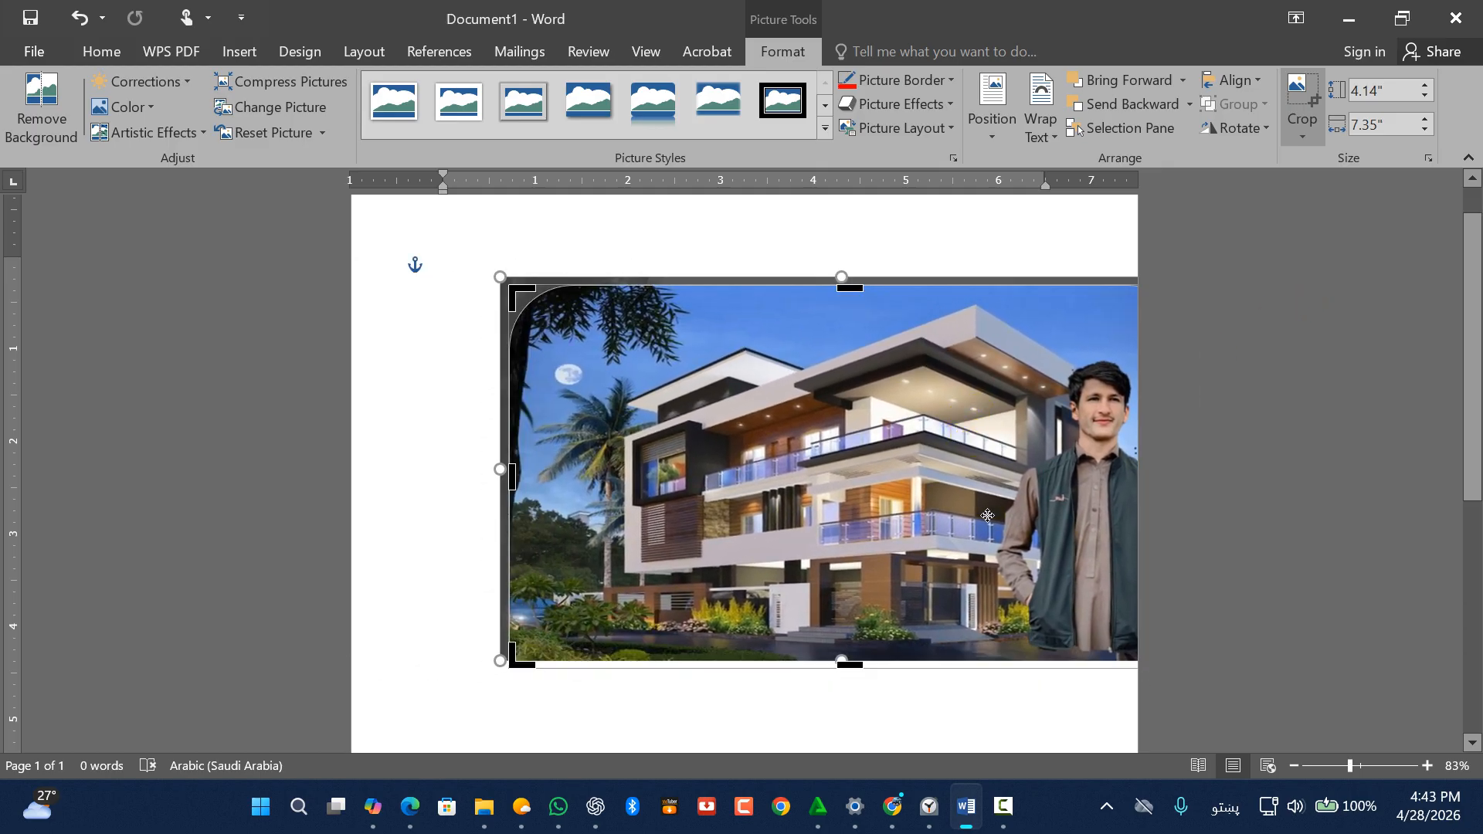
mouse_move(988, 516)
mouse_down()
mouse_move(962, 488)
mouse_move(996, 523)
mouse_up()
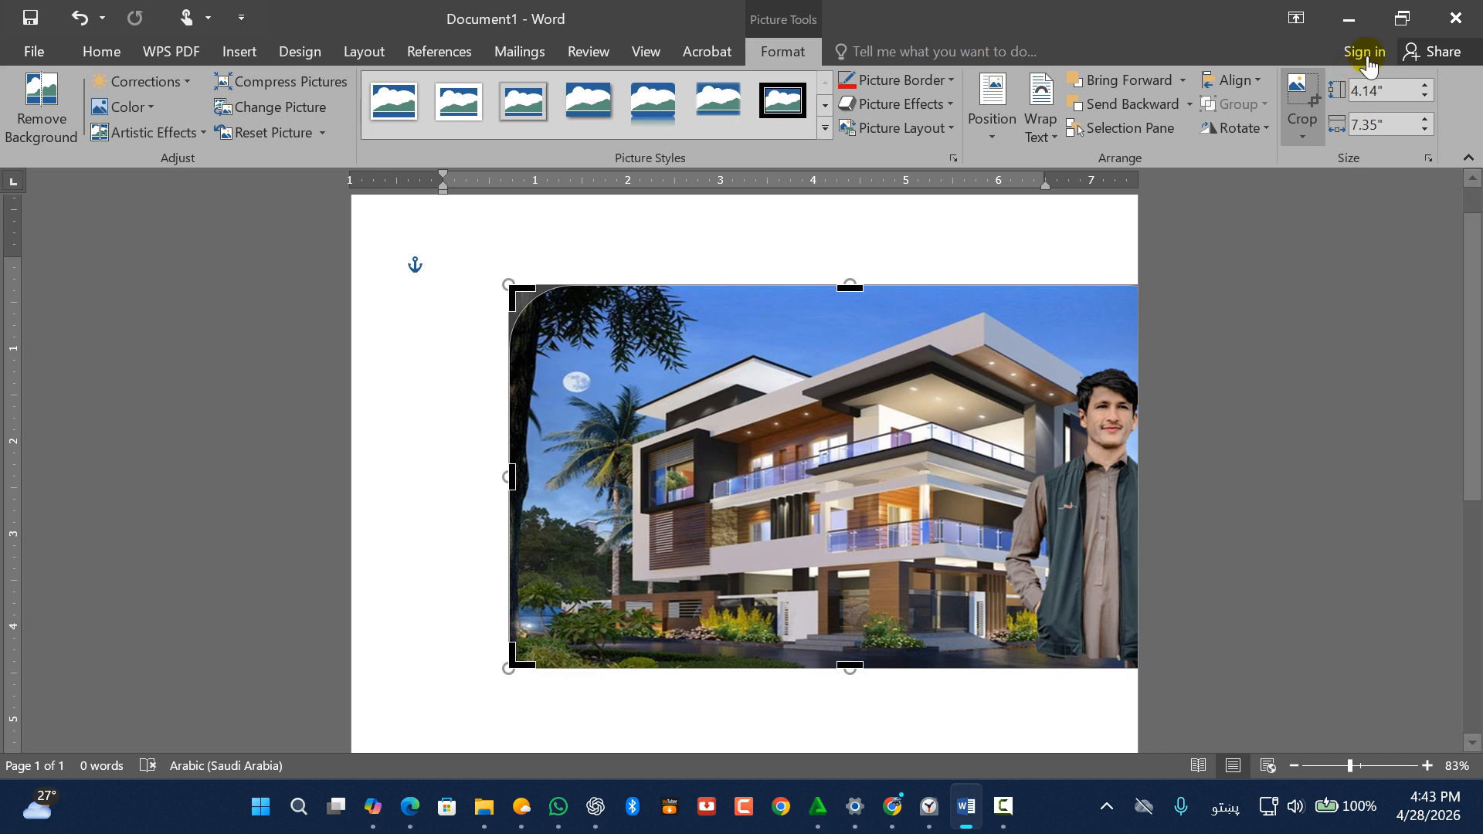
click(1302, 96)
drag(984, 417, 816, 378)
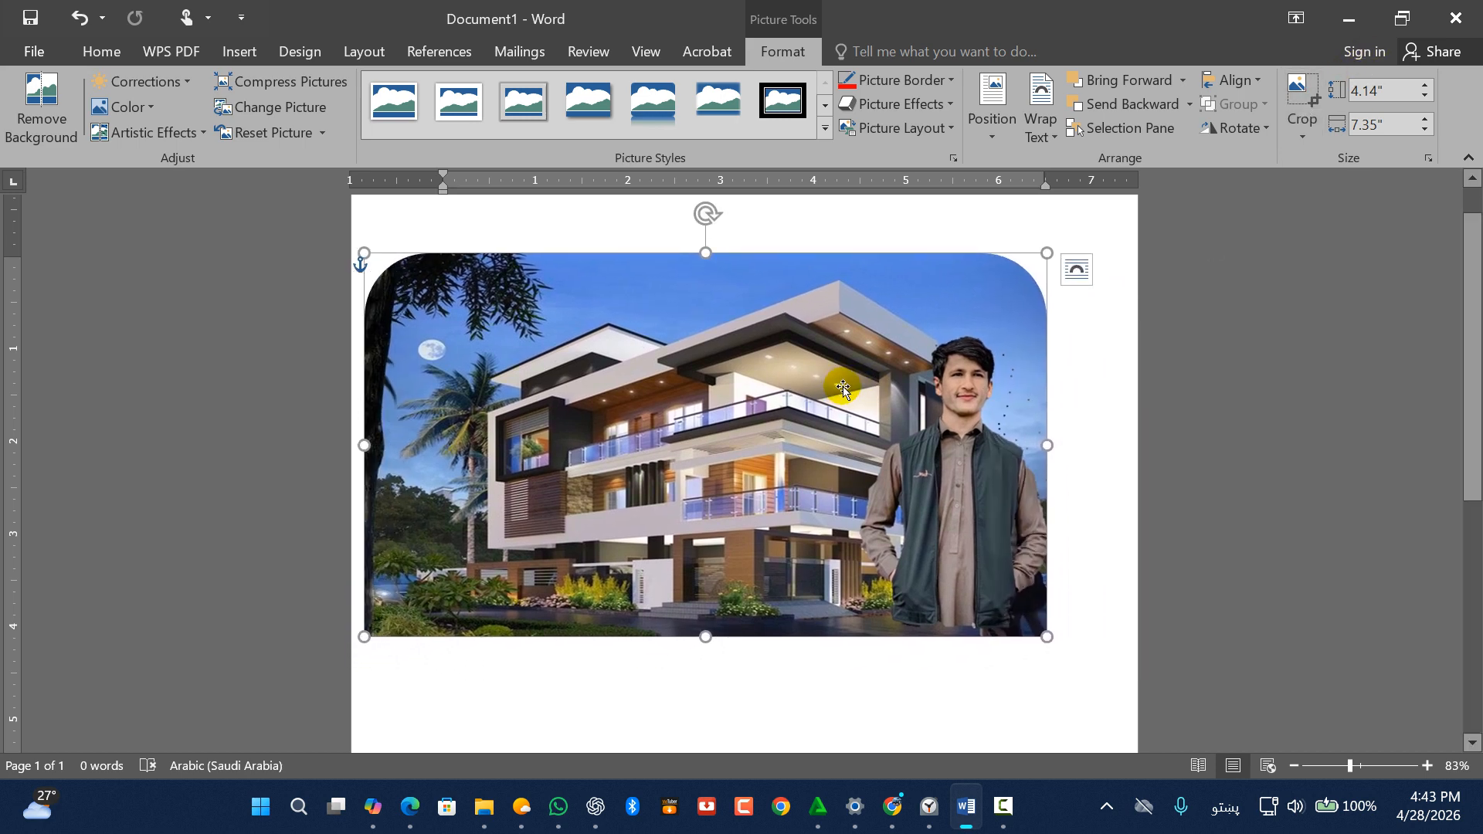
Increase the picture's height past 4.5" in 0.1" increments and reduce it to 4.1"
click(1426, 87)
click(1426, 86)
click(1426, 87)
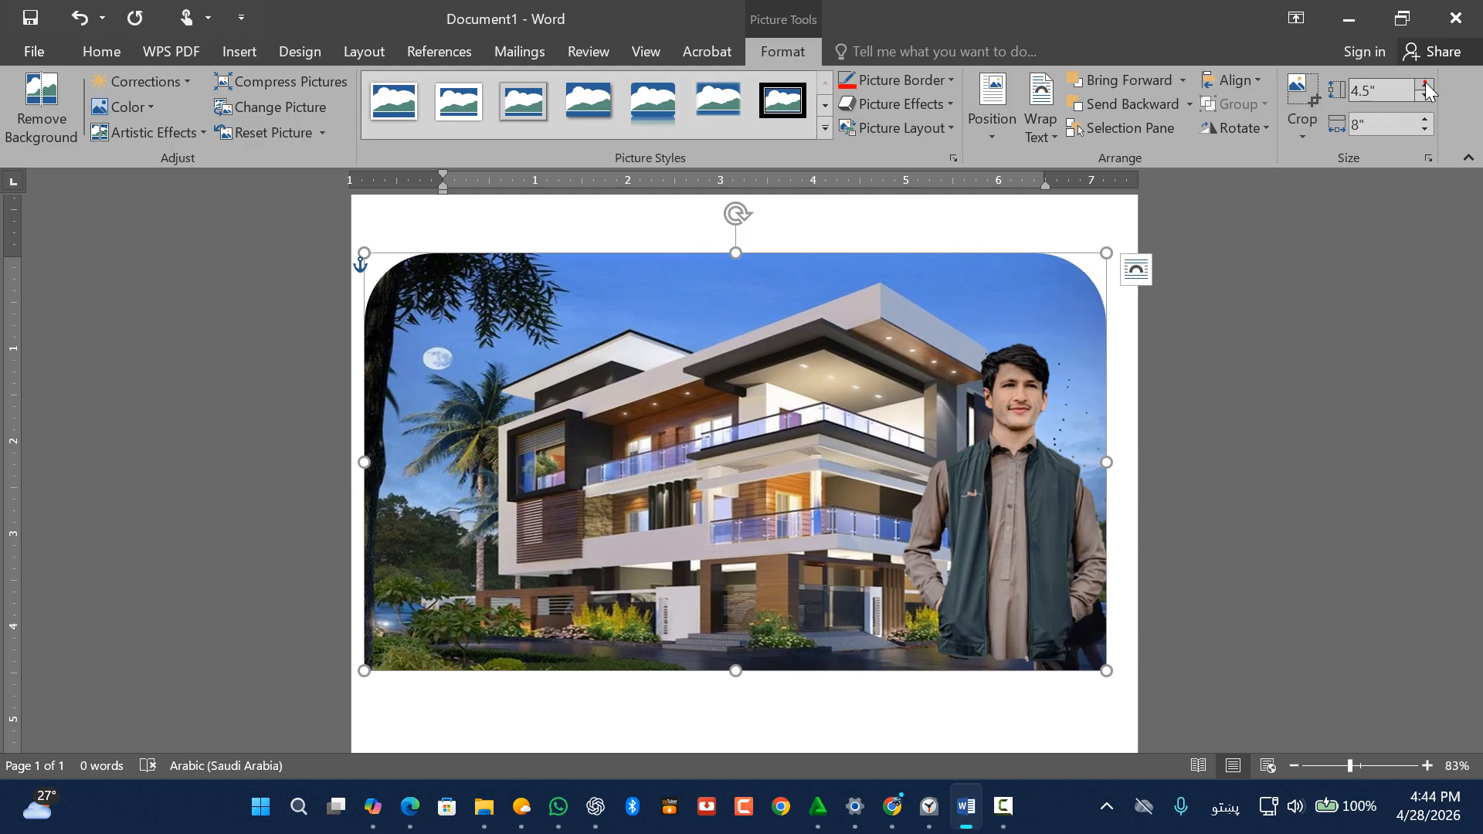
click(1426, 86)
click(1424, 92)
click(1425, 93)
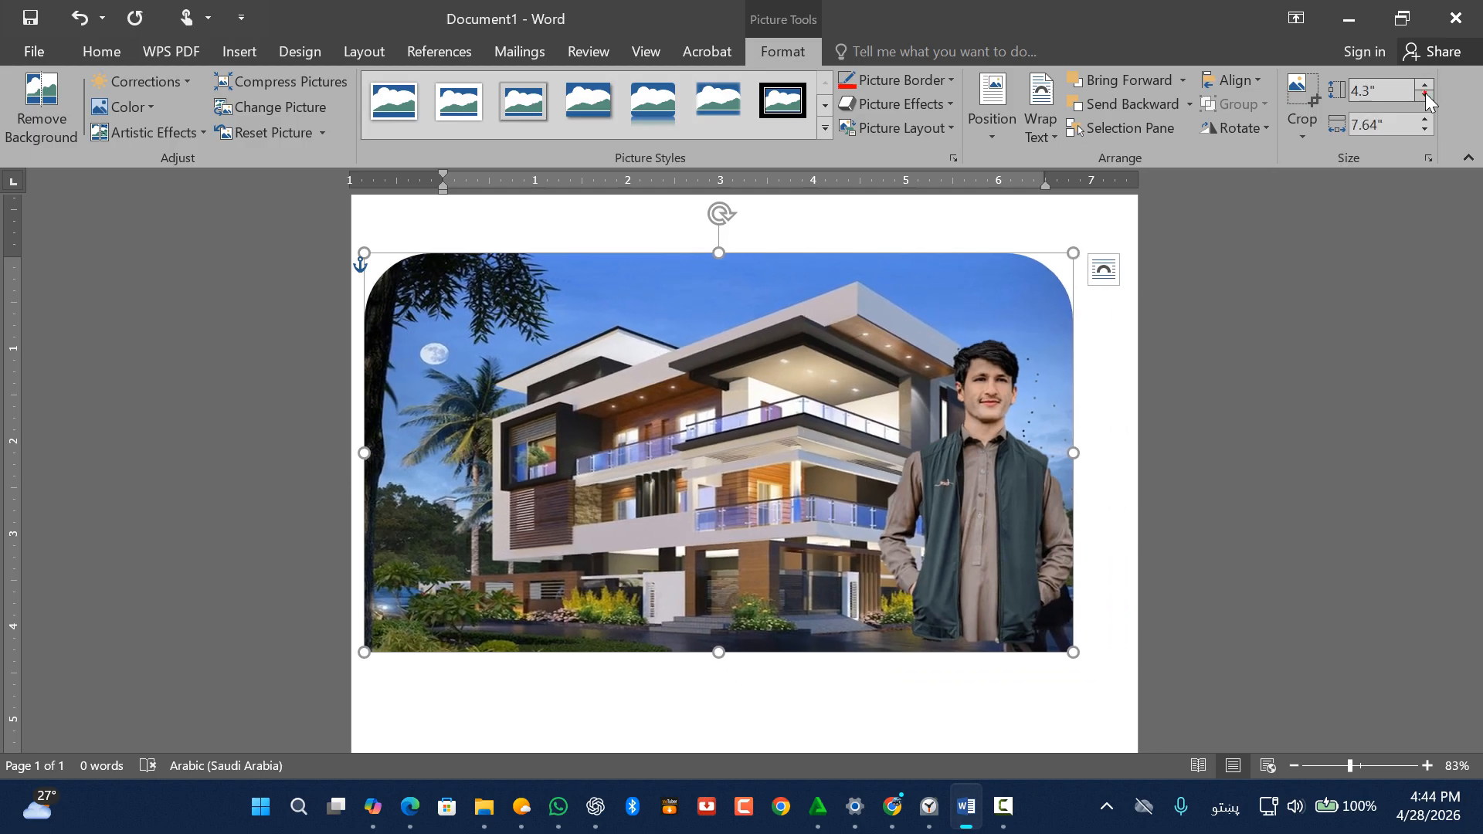
click(1425, 93)
click(1425, 92)
Increase the picture's width to 7.7" in 0.1" increments and reduce it to 7.3"
click(1429, 125)
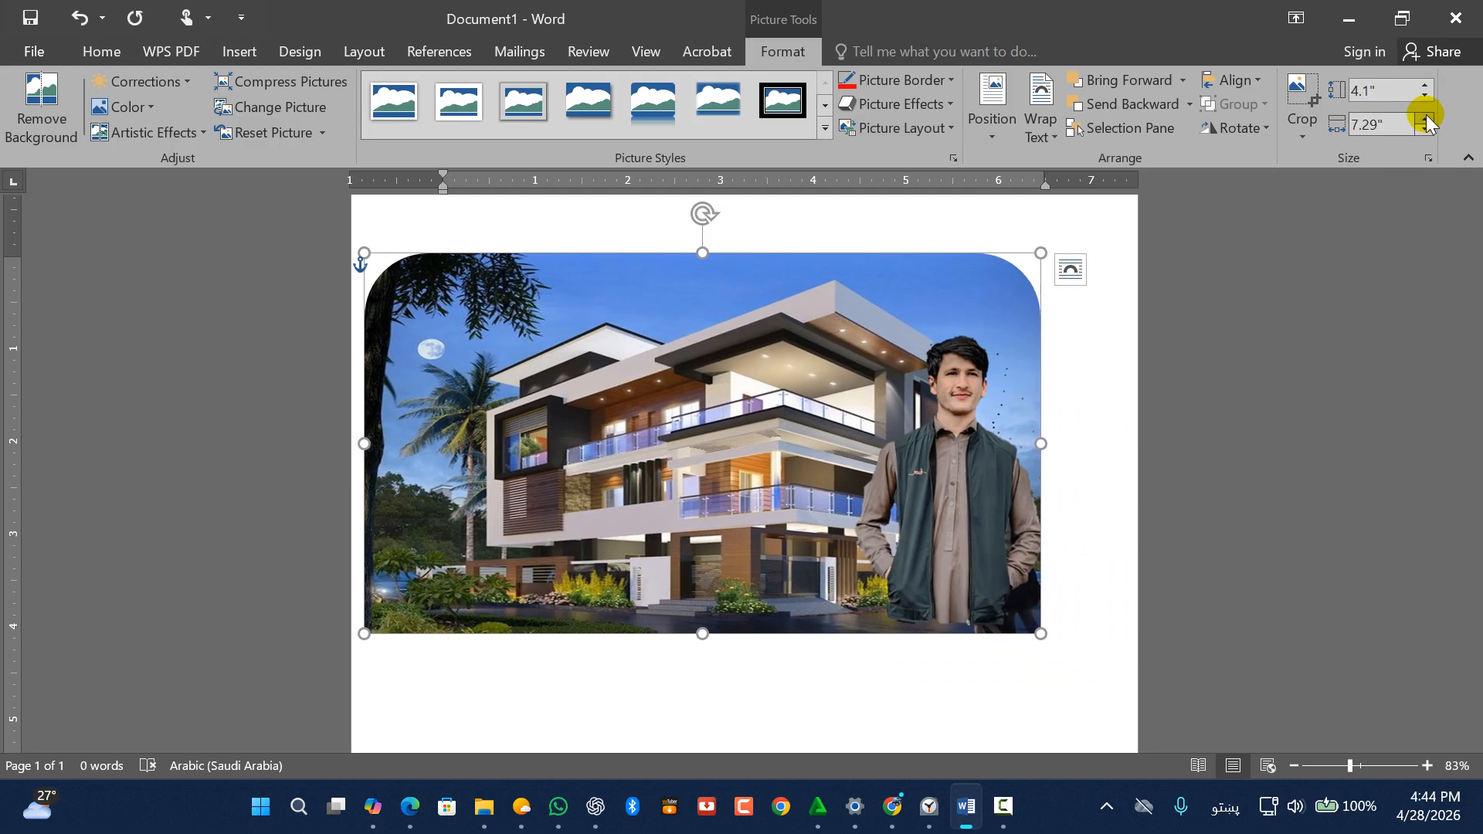
click(1425, 116)
click(1424, 116)
click(1424, 116)
click(1425, 116)
click(1424, 115)
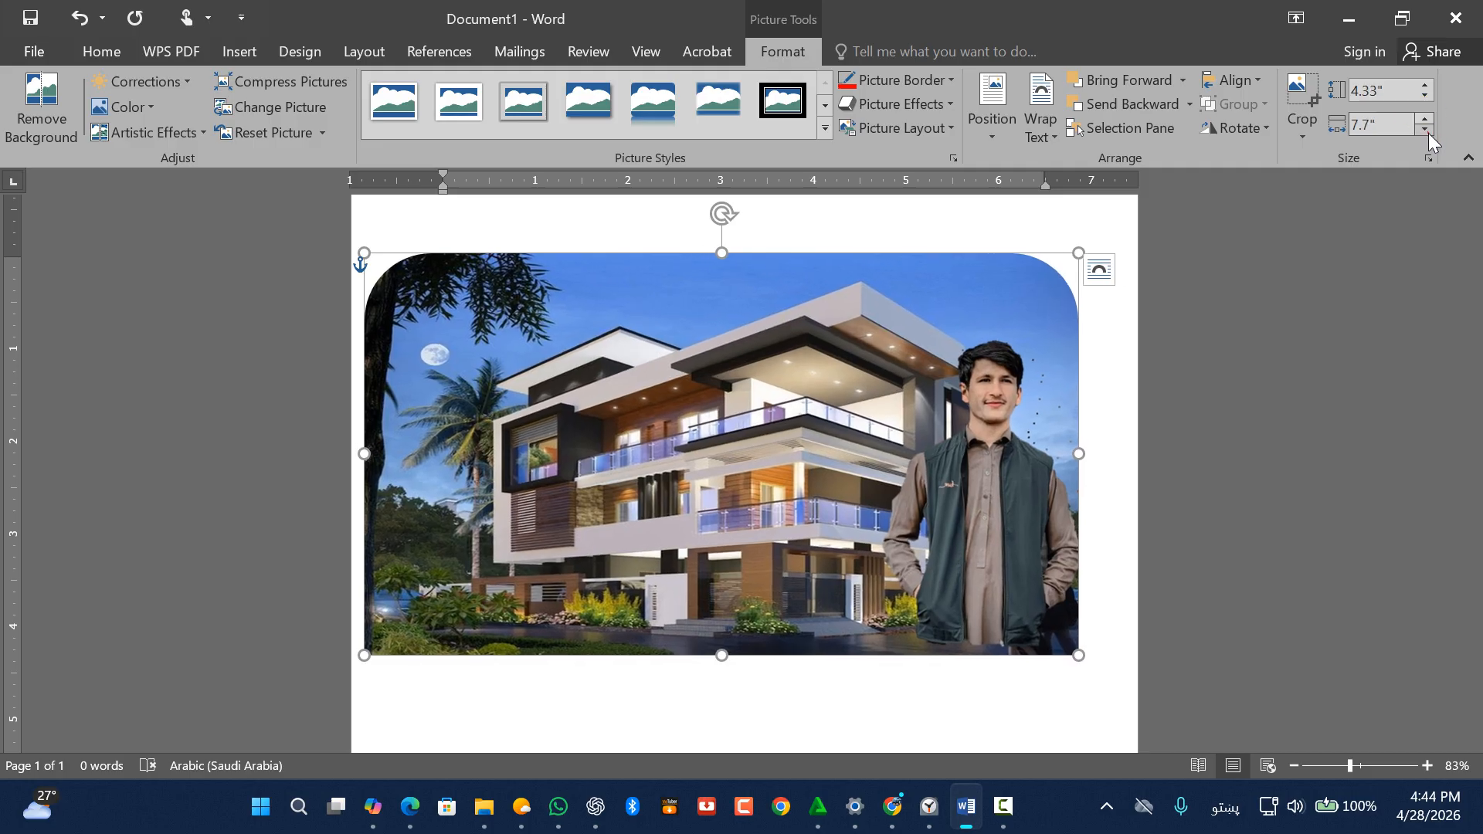
click(1425, 130)
click(1426, 129)
click(1426, 129)
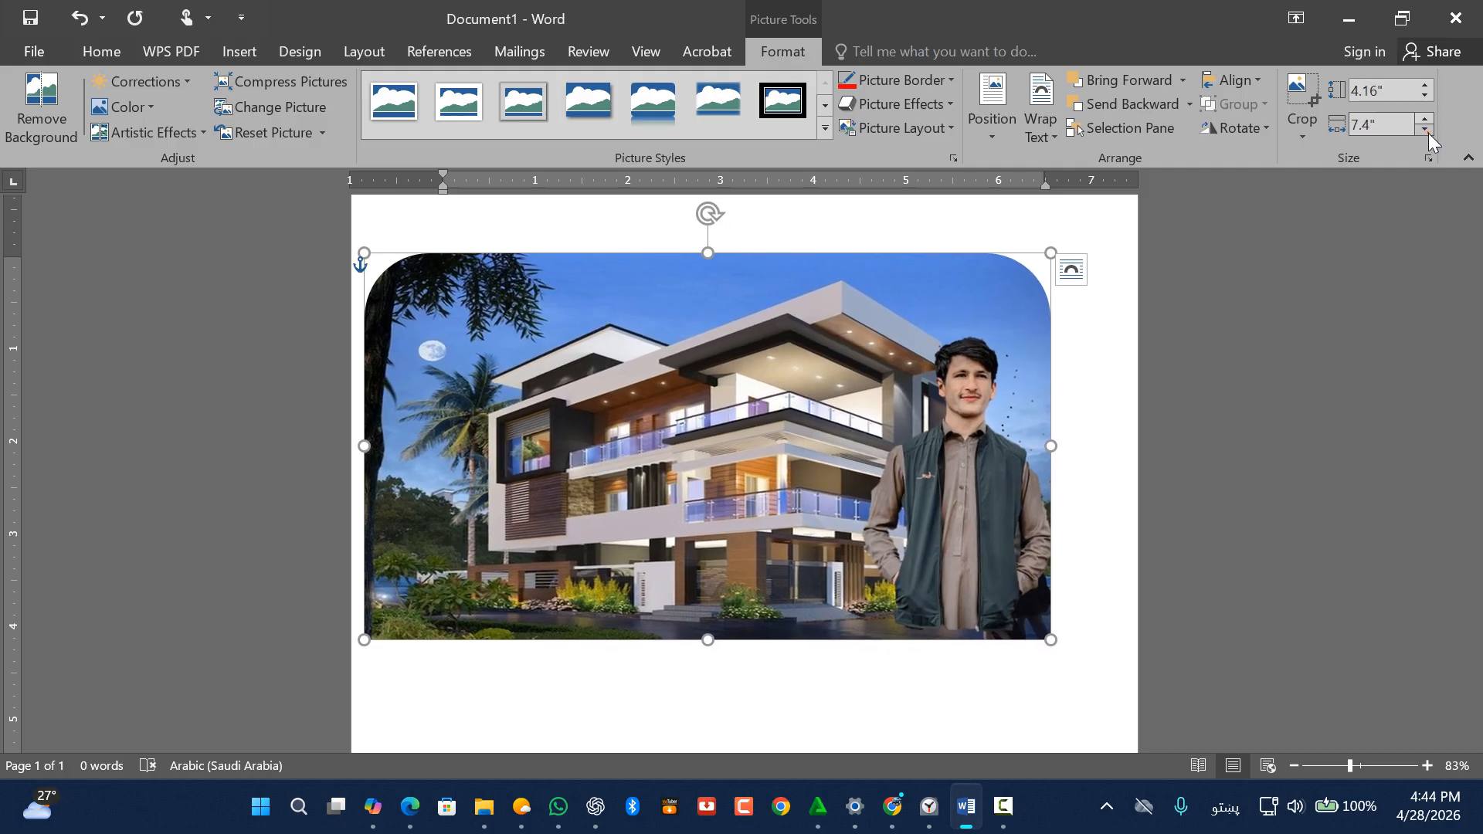
click(1425, 130)
click(1433, 159)
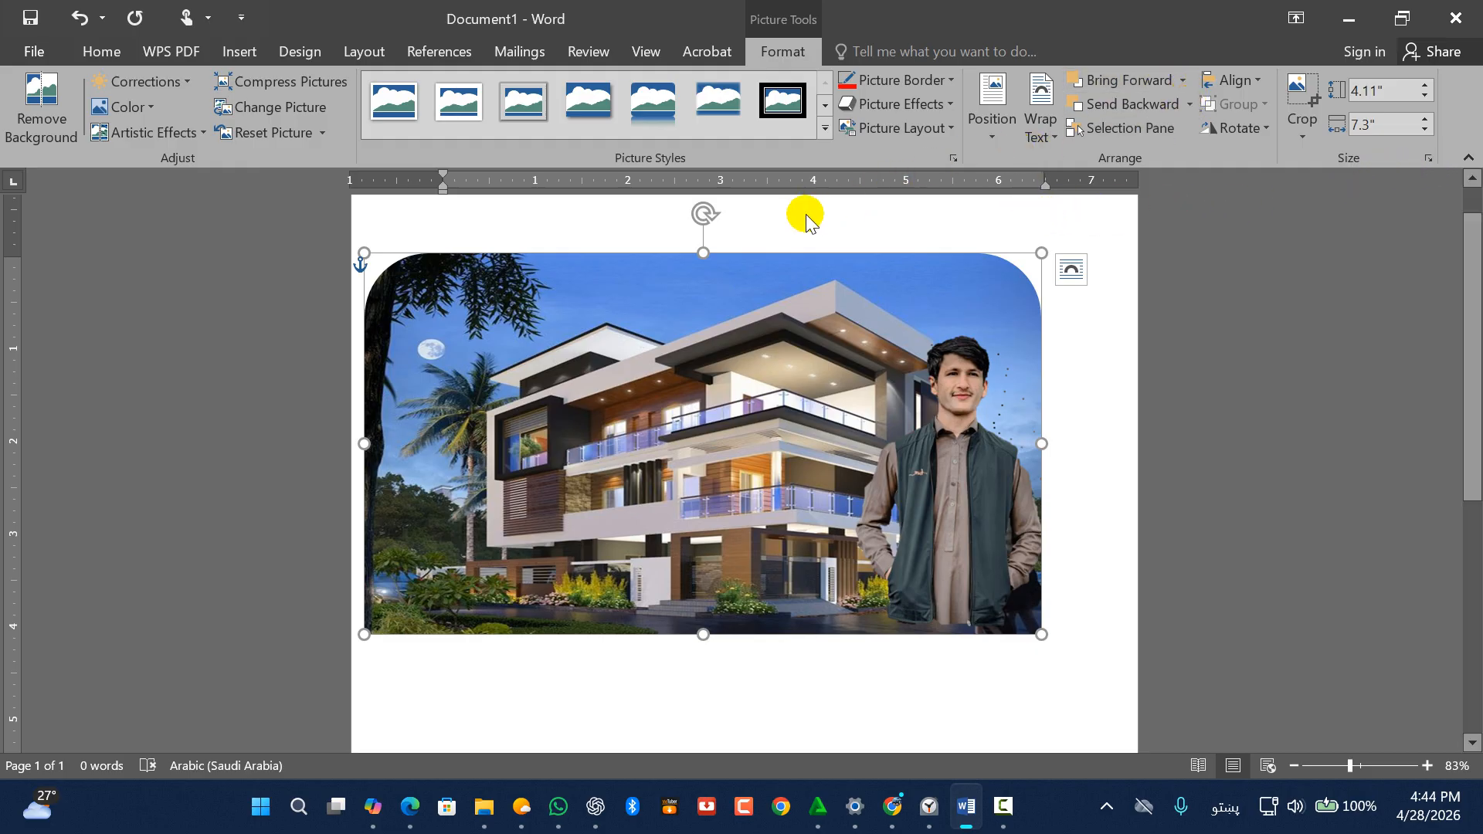
Bring up the commands for inserting new content into the document
click(239, 51)
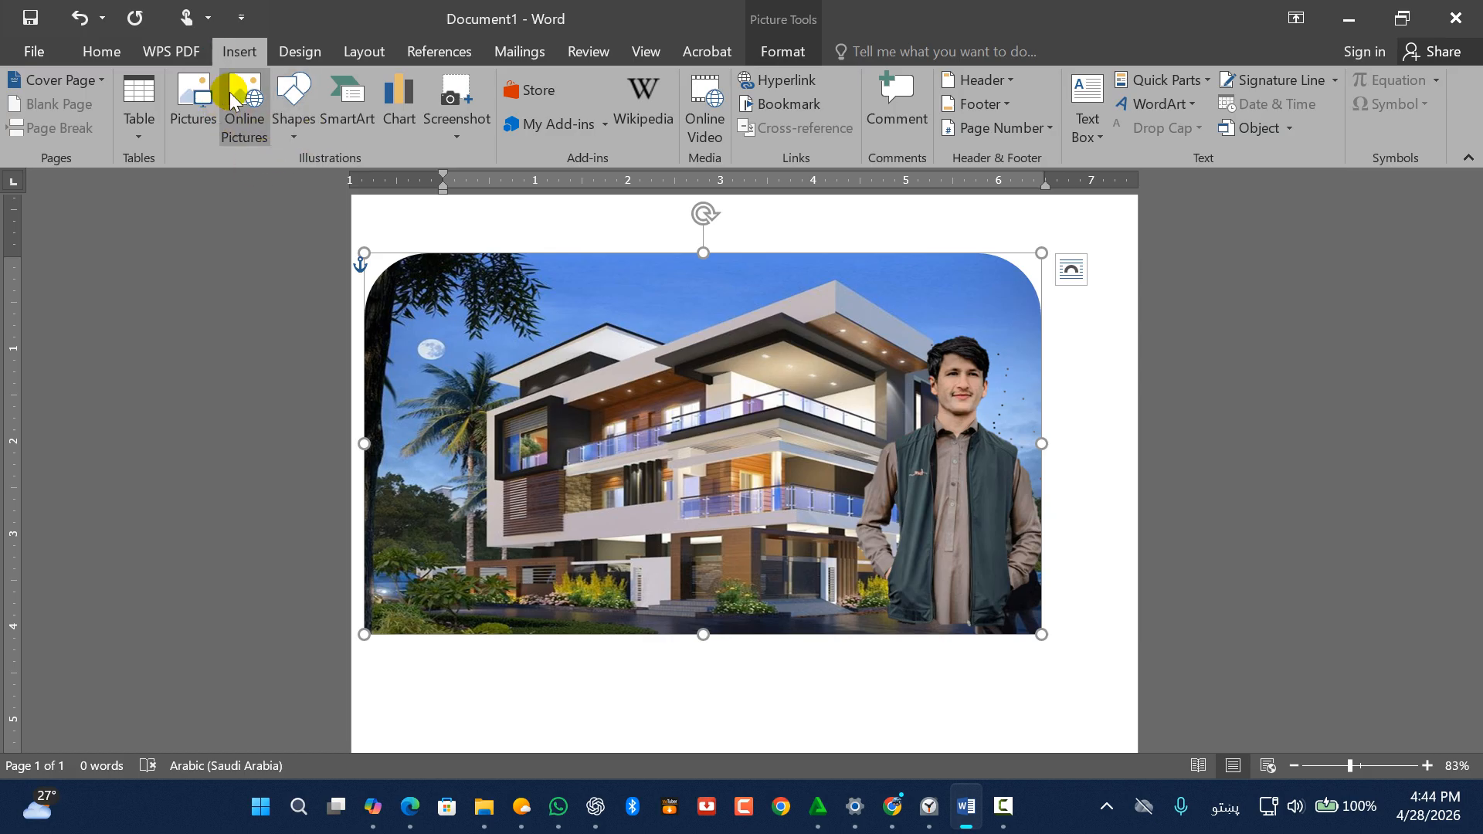